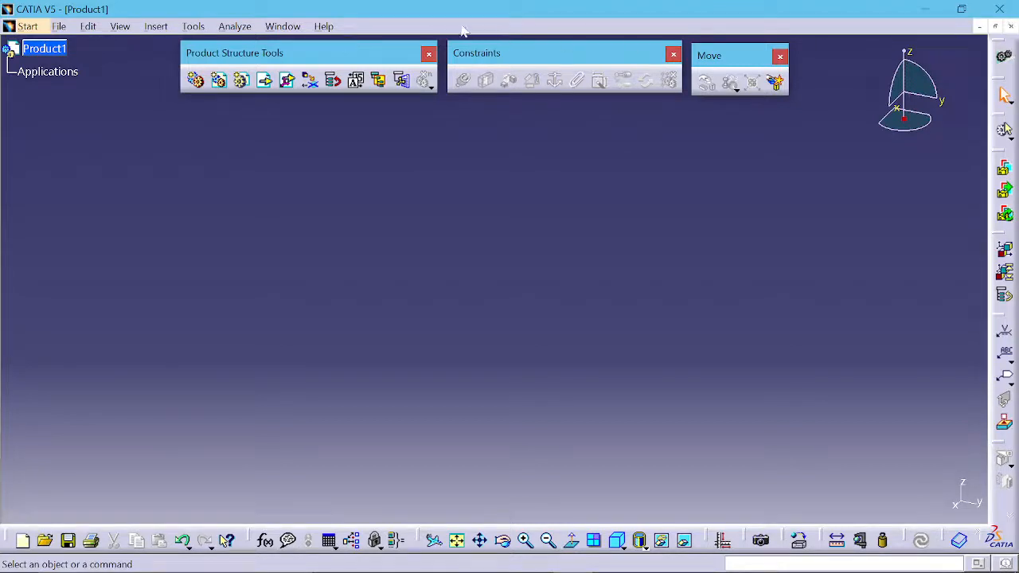
- Create a new part named Pieza_1 in the Part Design workbench, with a geometrical set and hybrid design disabled
{"action": "left_click", "coordinate": [32, 27]}
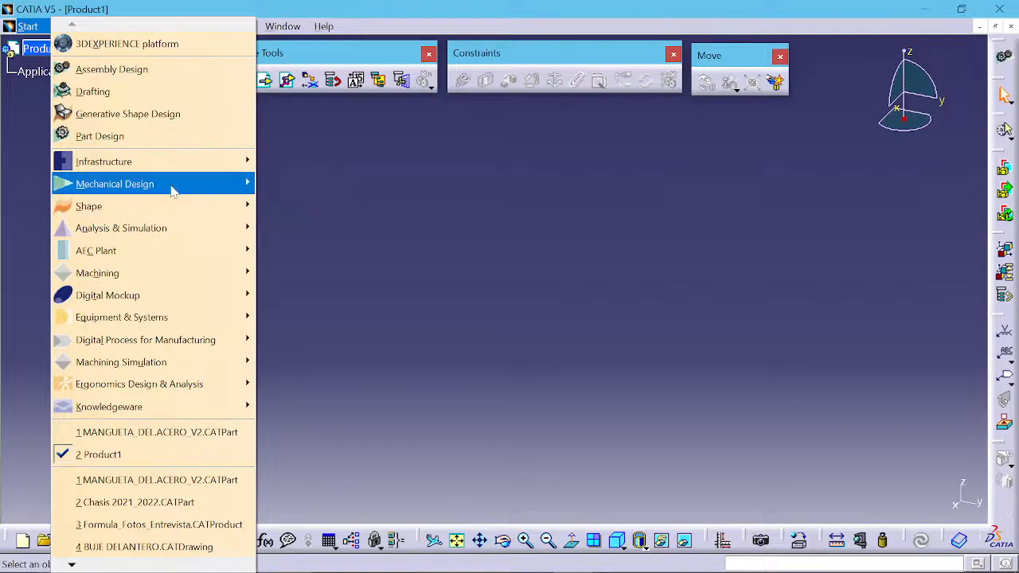
{"action": "mouse_move", "coordinate": [173, 191]}
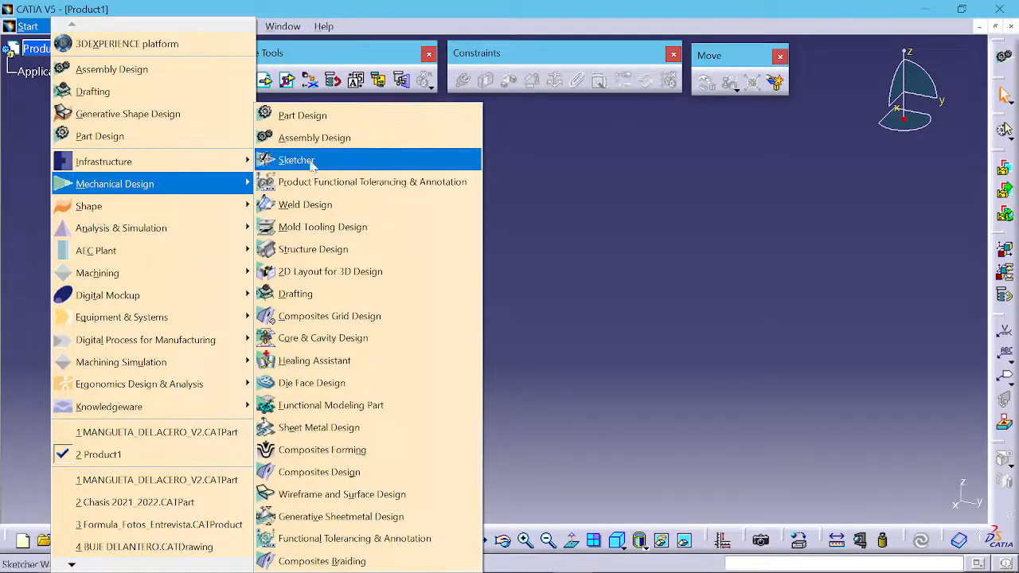
{"action": "left_click", "coordinate": [319, 117]}
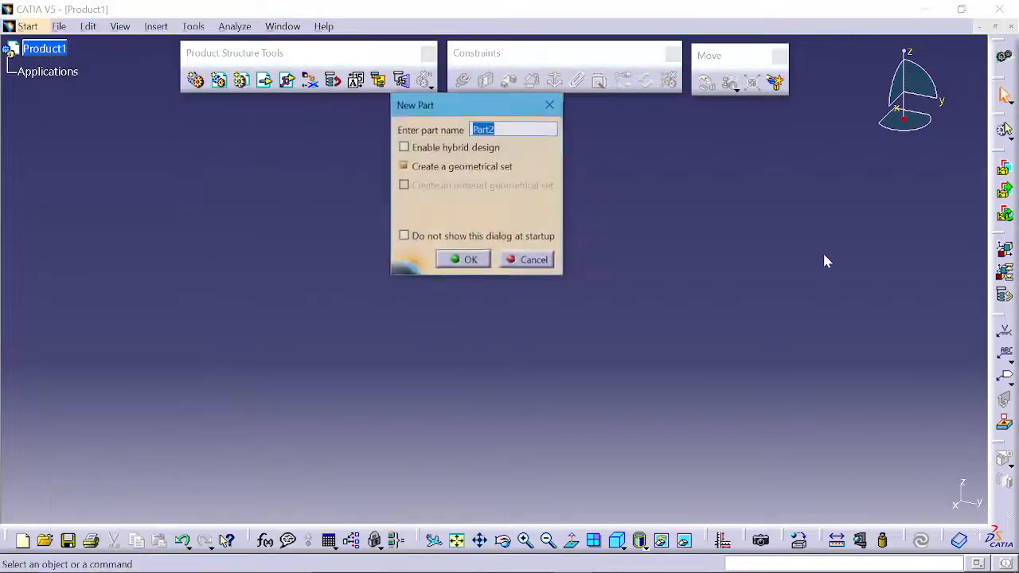
{"action": "left_click_drag", "start_coordinate": [476, 115], "coordinate": [444, 146]}
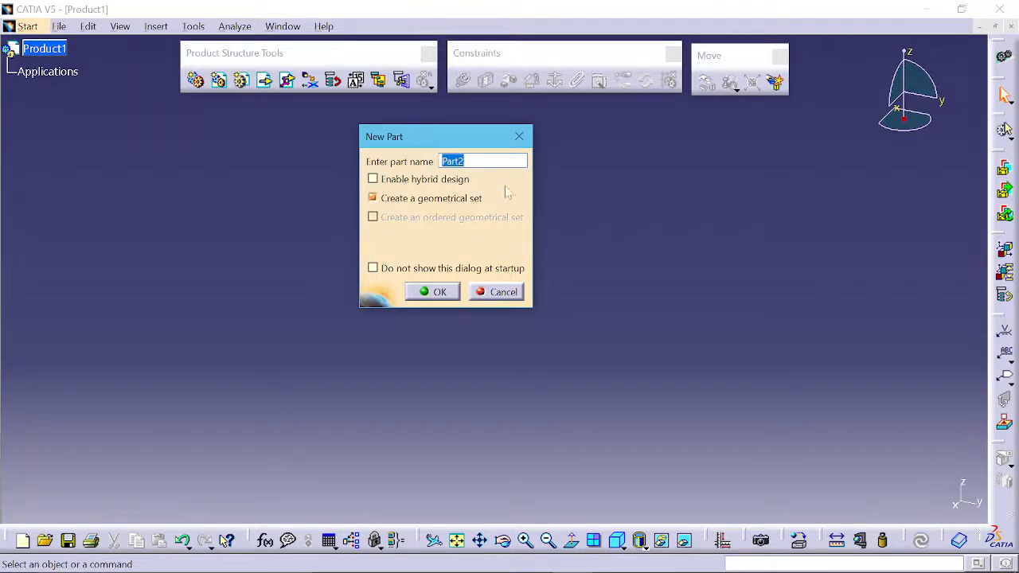
{"action": "left_click_drag", "start_coordinate": [476, 139], "coordinate": [497, 152]}
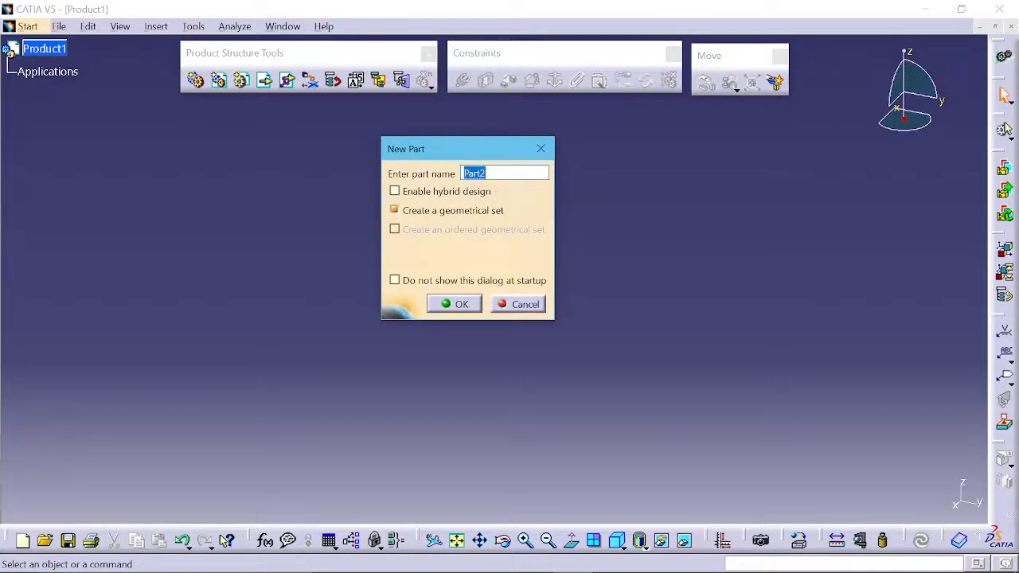
{"action": "type", "text": "Pieza_1"}
{"action": "mouse_move", "coordinate": [413, 202]}
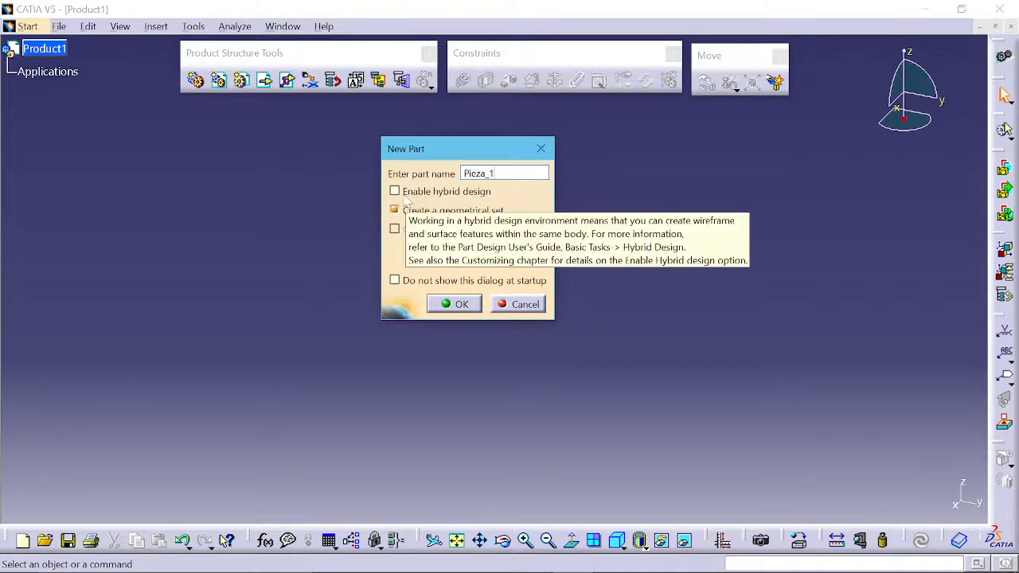
{"action": "left_click", "coordinate": [521, 193]}
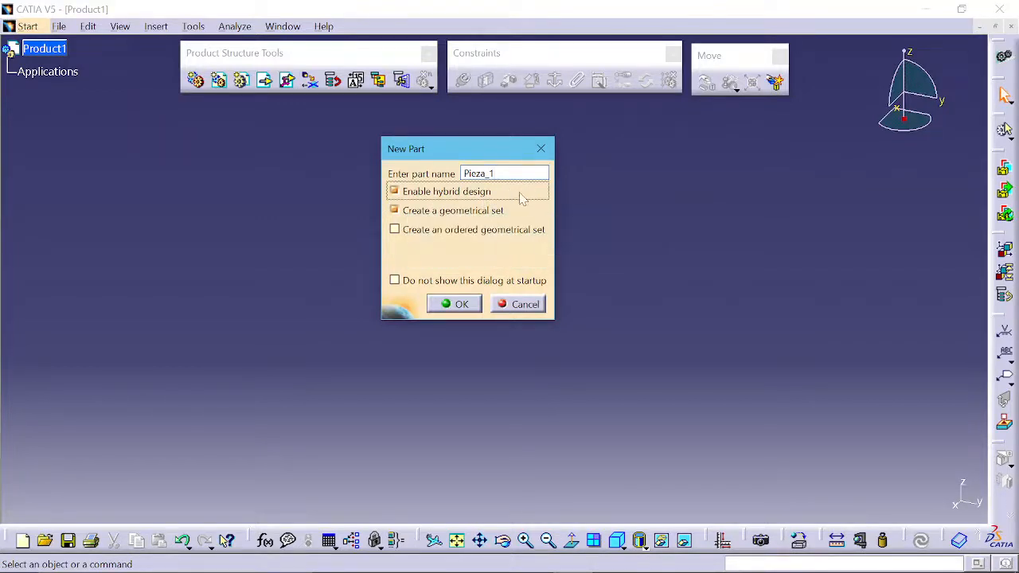
{"action": "left_click", "coordinate": [415, 193]}
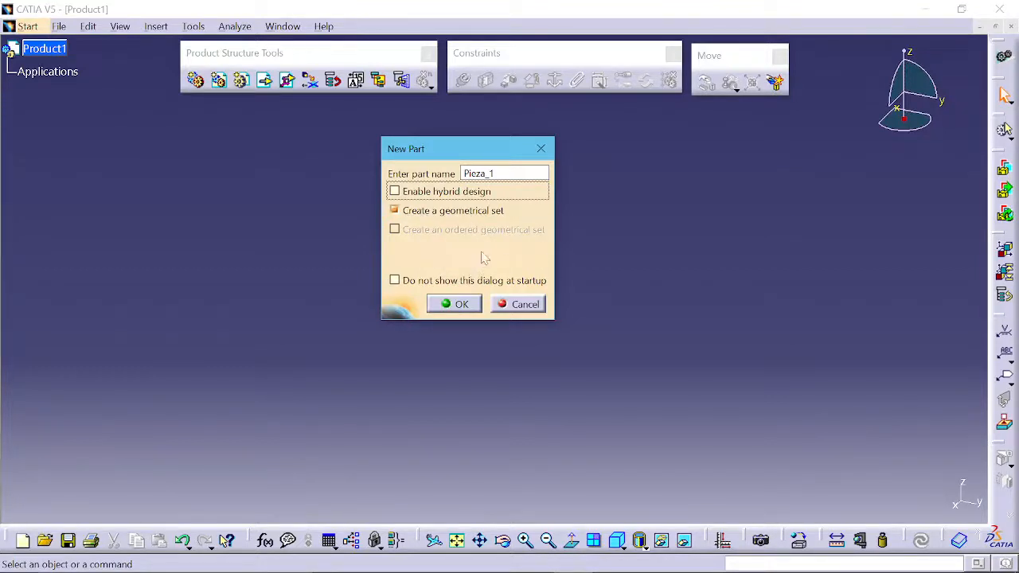
{"action": "left_click", "coordinate": [459, 306]}
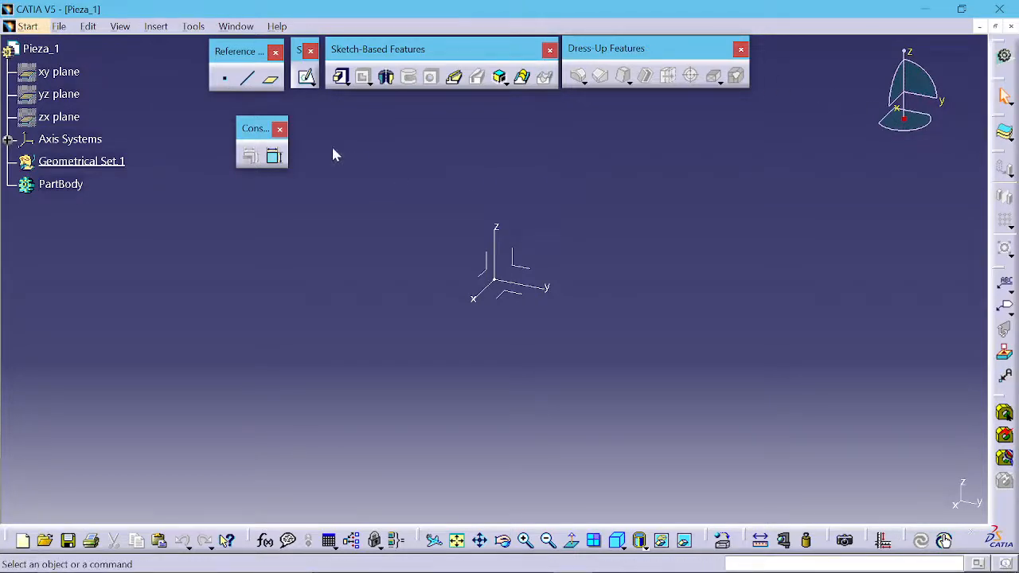
{"action": "left_click", "coordinate": [41, 30]}
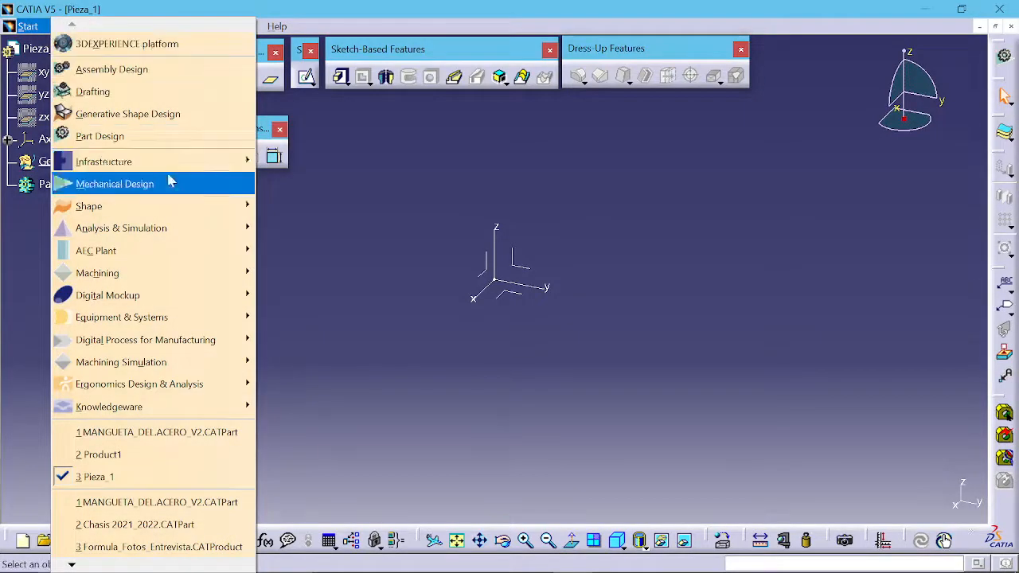
{"action": "mouse_move", "coordinate": [191, 170]}
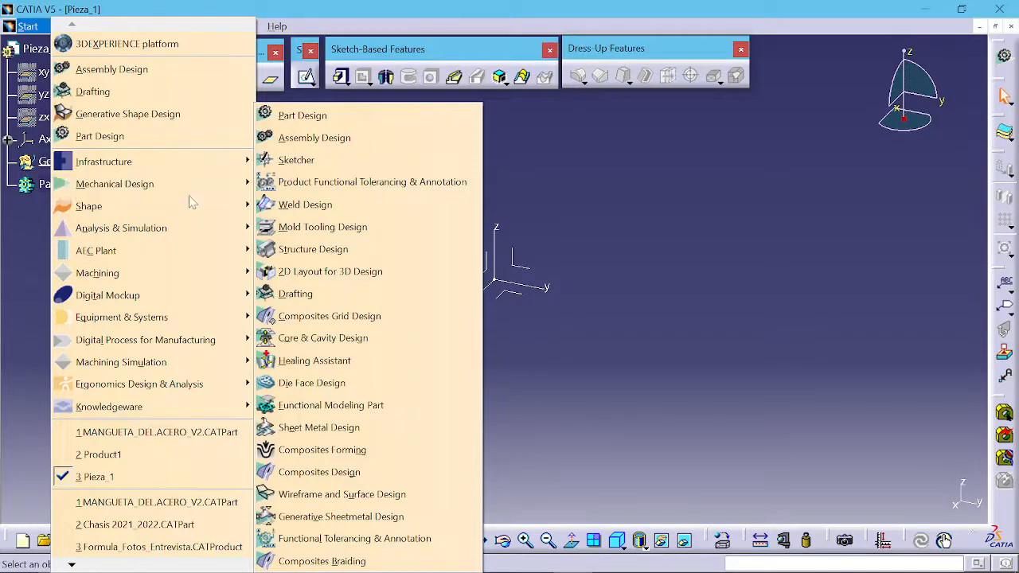
{"action": "mouse_move", "coordinate": [191, 210]}
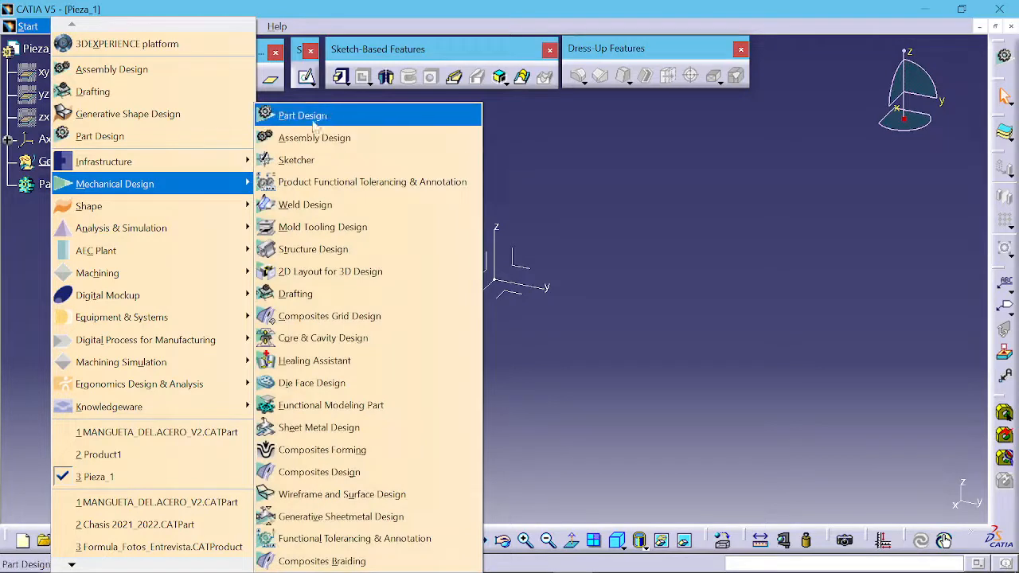
{"action": "left_click", "coordinate": [552, 162]}
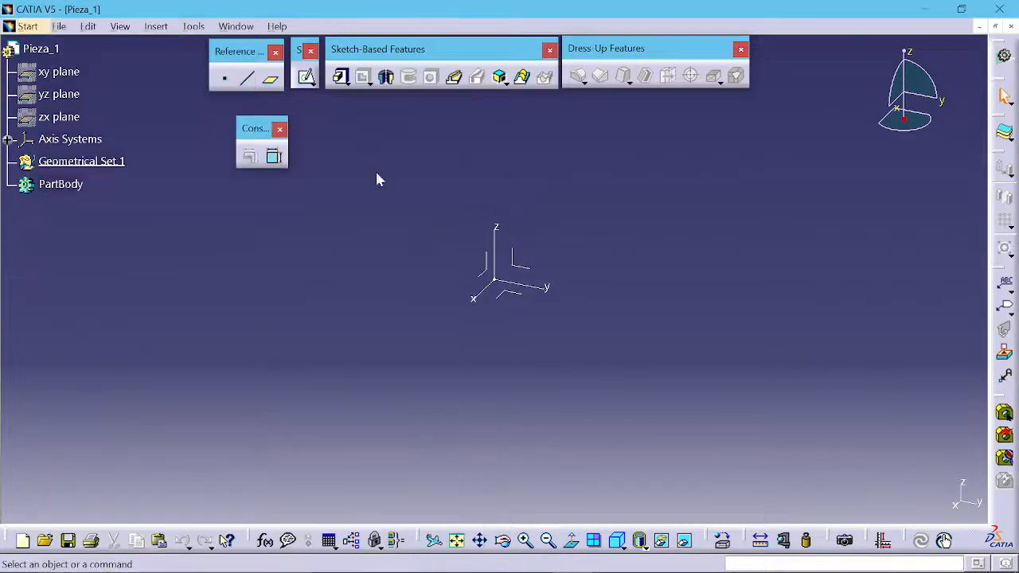
{"action": "left_click", "coordinate": [60, 27]}
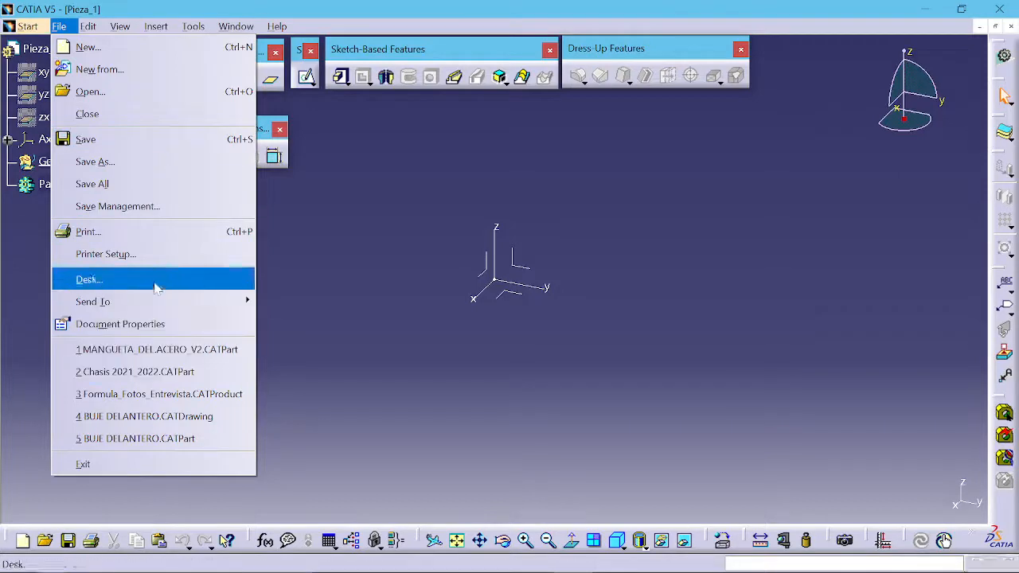
{"action": "left_click", "coordinate": [377, 221]}
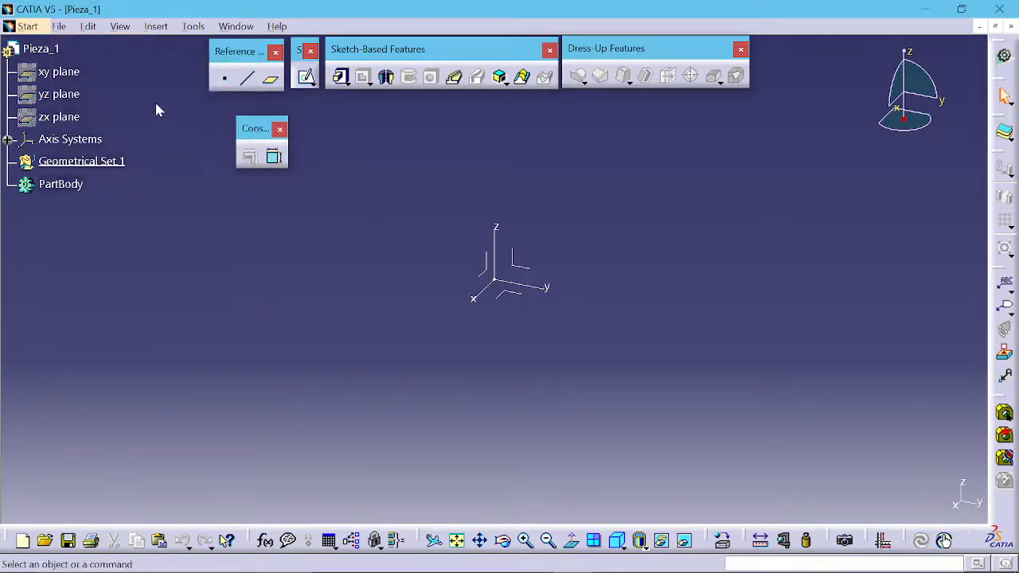
{"action": "left_click", "coordinate": [89, 27]}
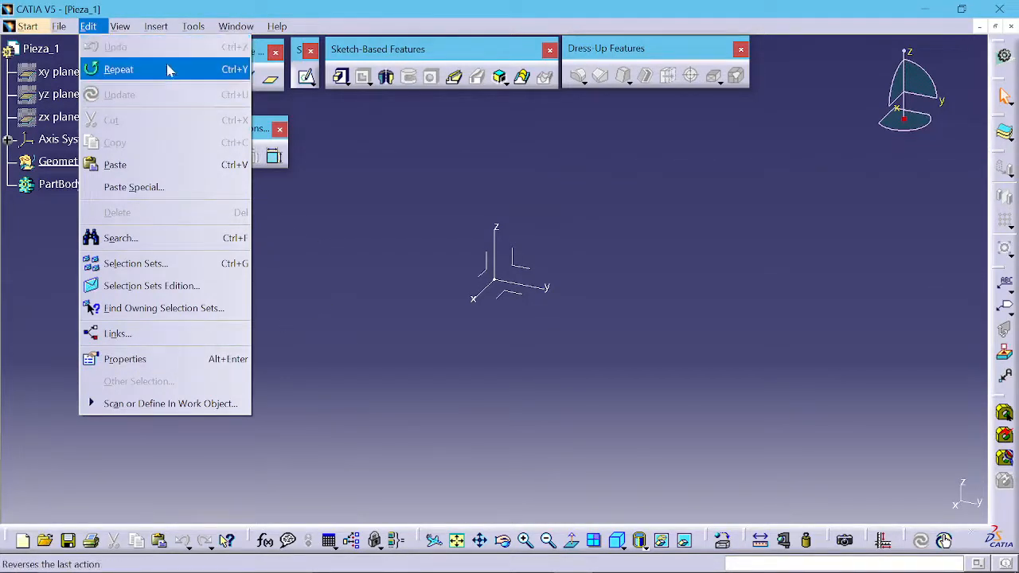
{"action": "left_click", "coordinate": [317, 210]}
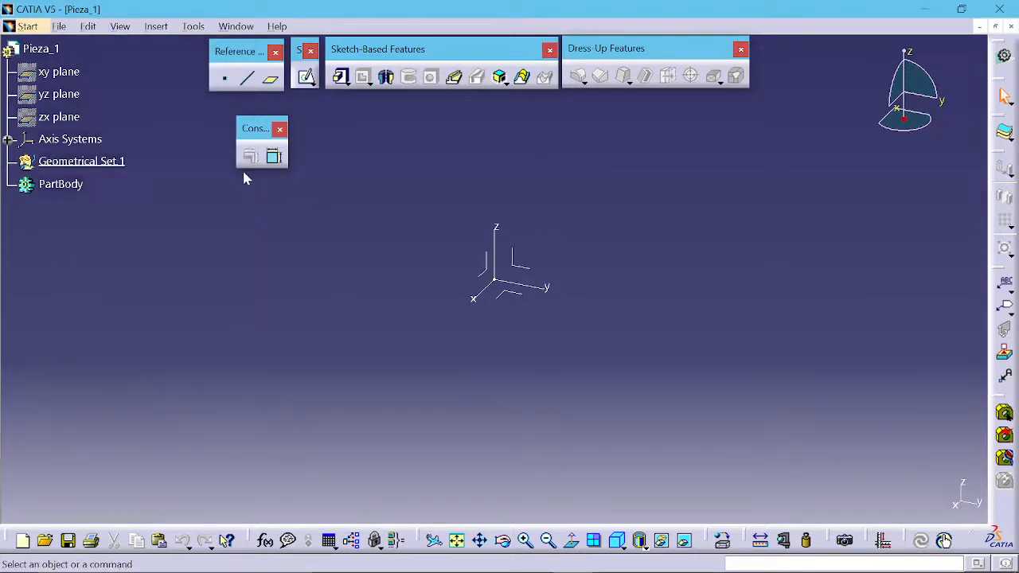
{"action": "left_click", "coordinate": [120, 27]}
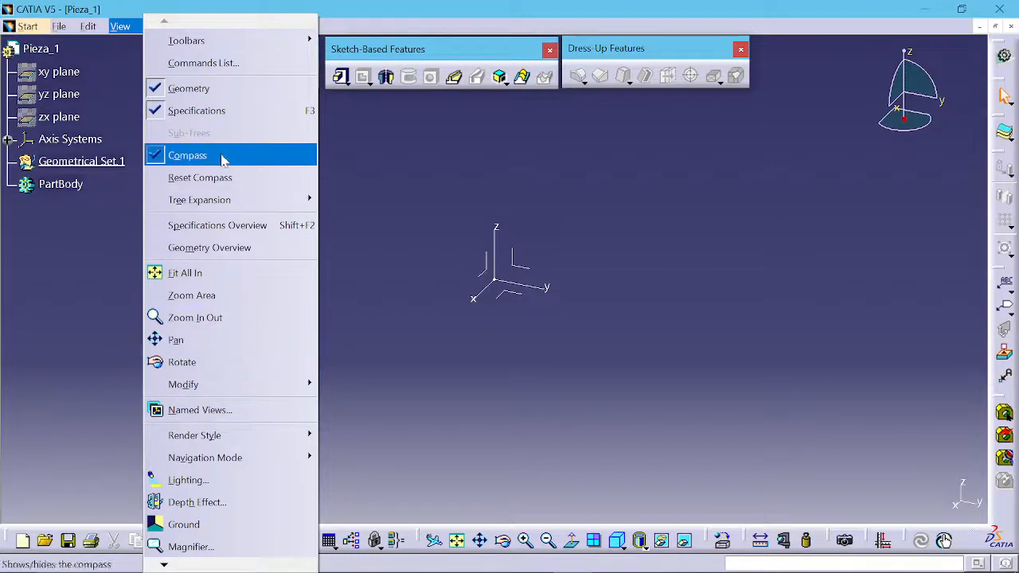
{"action": "left_click", "coordinate": [346, 233]}
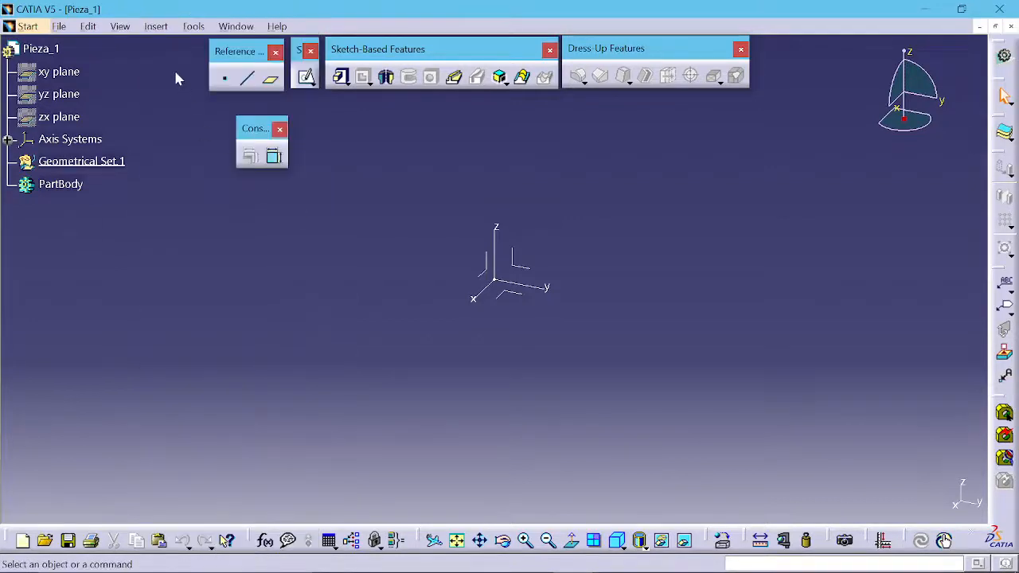
{"action": "left_click", "coordinate": [156, 26]}
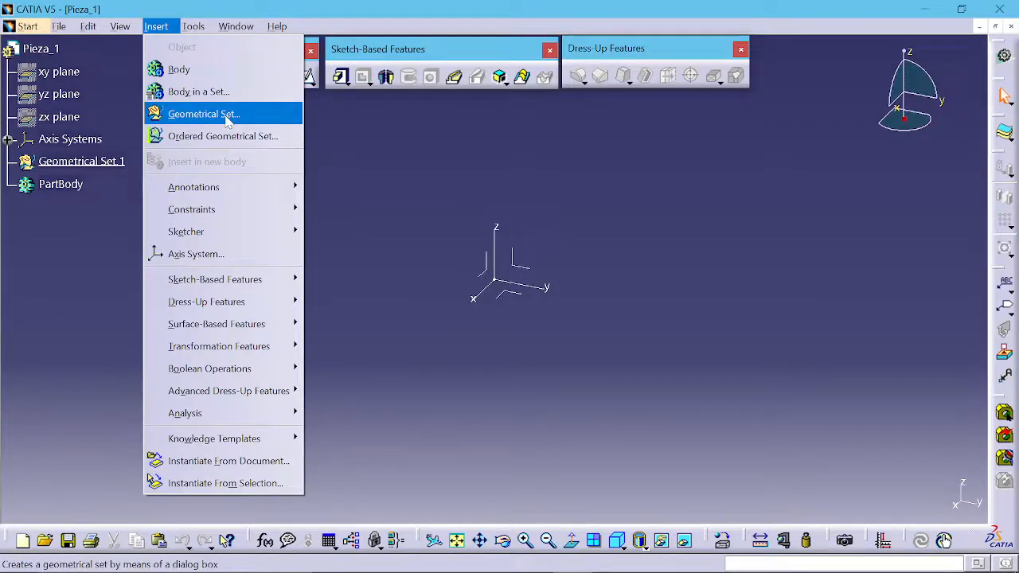
{"action": "left_click", "coordinate": [339, 121]}
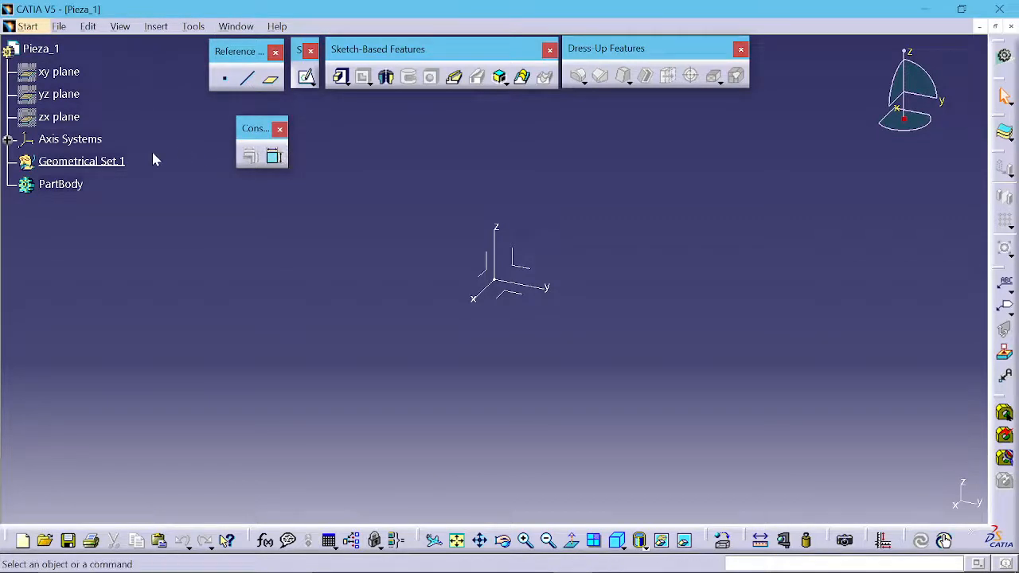
- Open the customization settings and remove Part Design from the favorite workbenches
{"action": "left_click", "coordinate": [199, 29]}
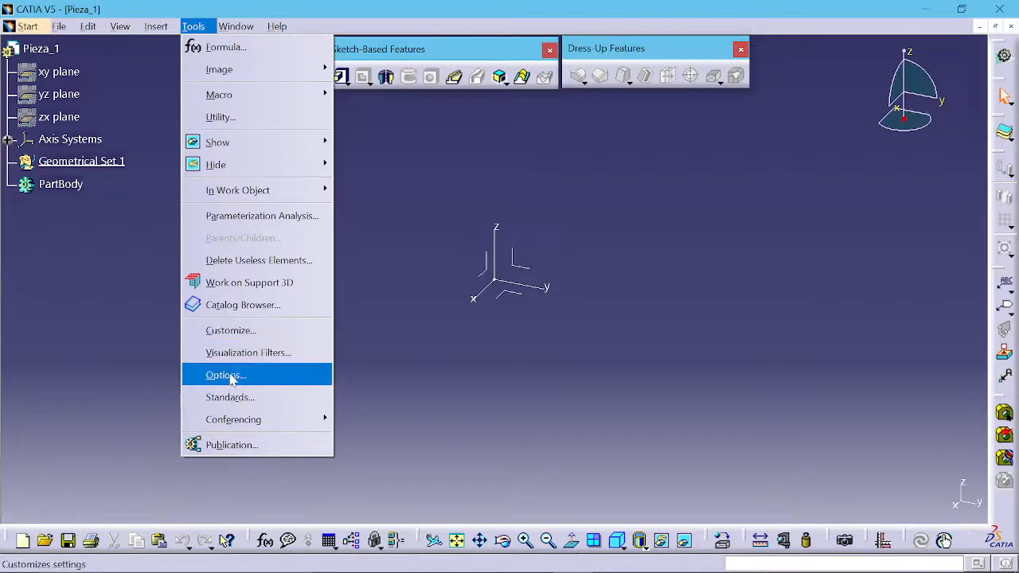
{"action": "left_click", "coordinate": [242, 336]}
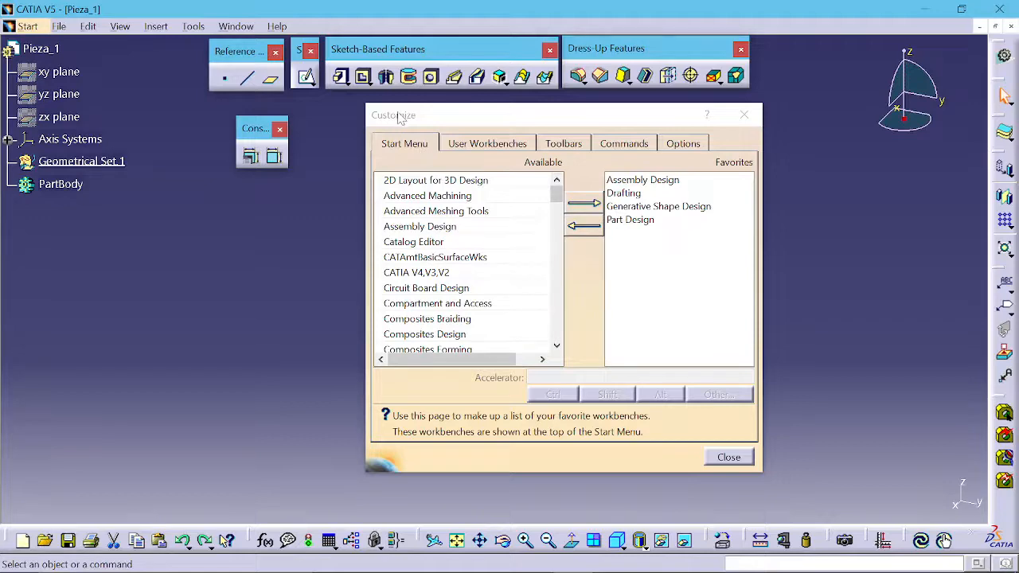
{"action": "left_click_drag", "start_coordinate": [398, 116], "coordinate": [351, 131]}
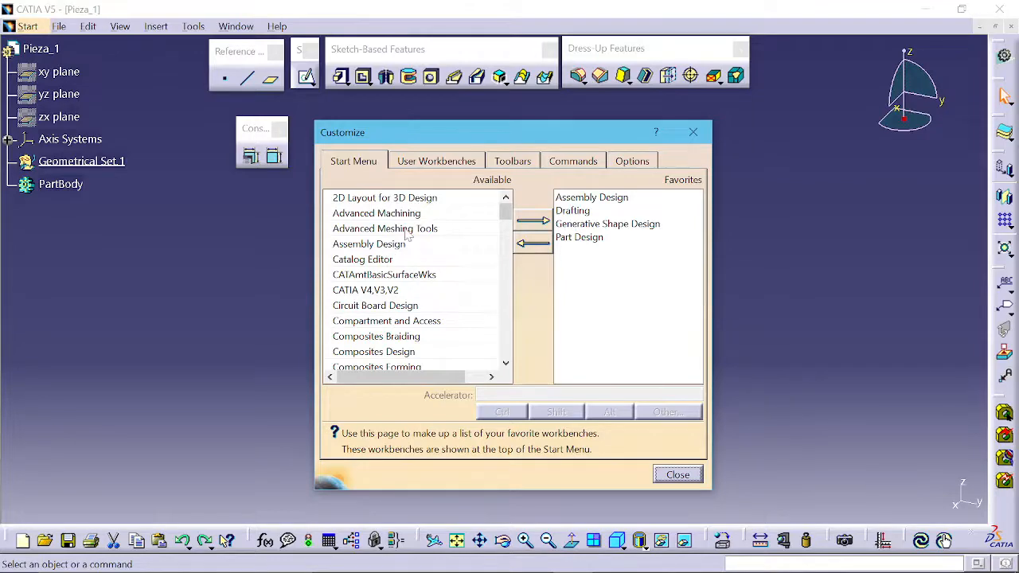
{"action": "scroll", "coordinate": [407, 234], "scroll_direction": "down", "scroll_amount": 7}
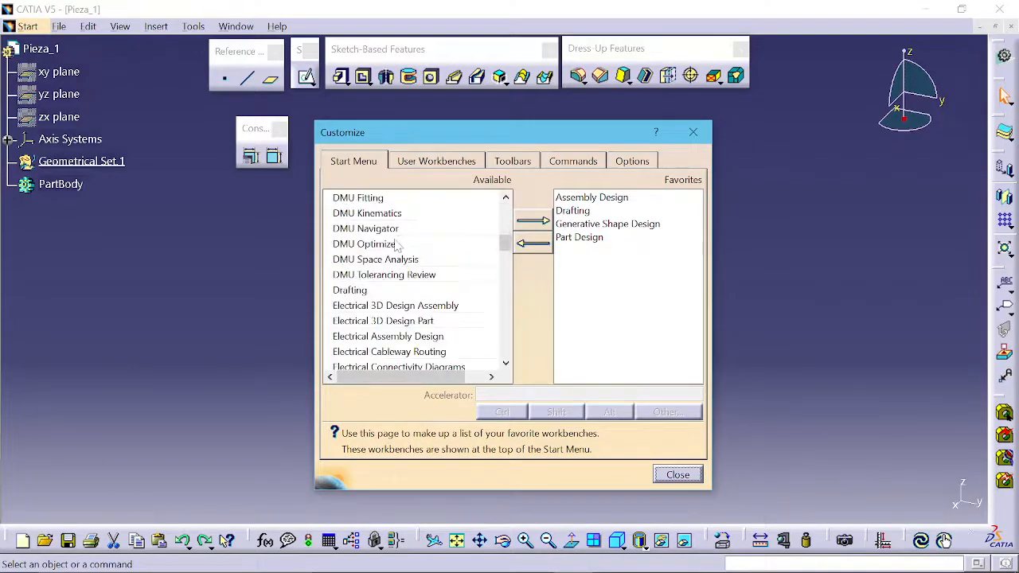
{"action": "scroll", "coordinate": [397, 246], "scroll_direction": "down", "scroll_amount": 10}
{"action": "scroll", "coordinate": [396, 247], "scroll_direction": "down", "scroll_amount": 5}
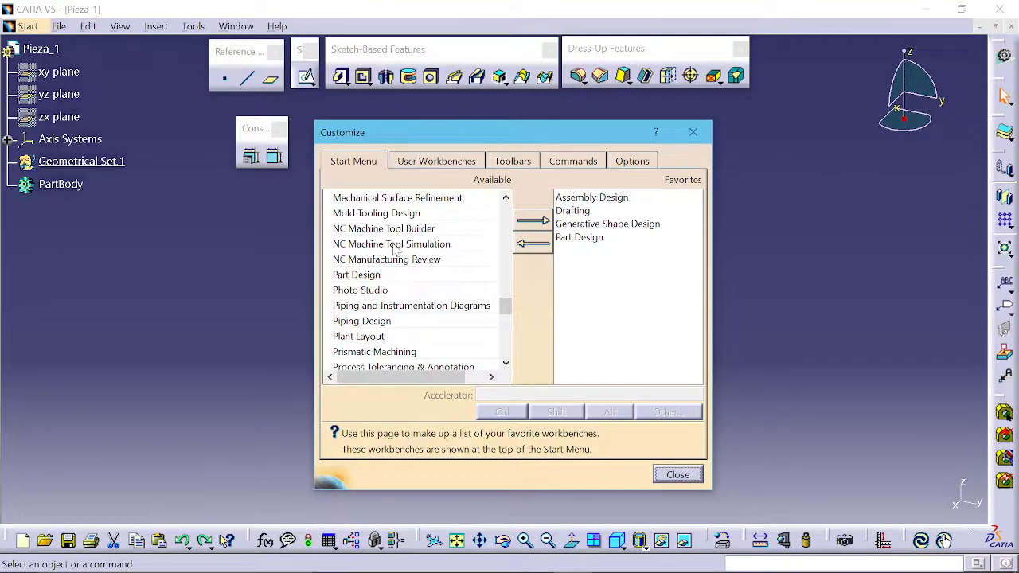
{"action": "left_click", "coordinate": [367, 276]}
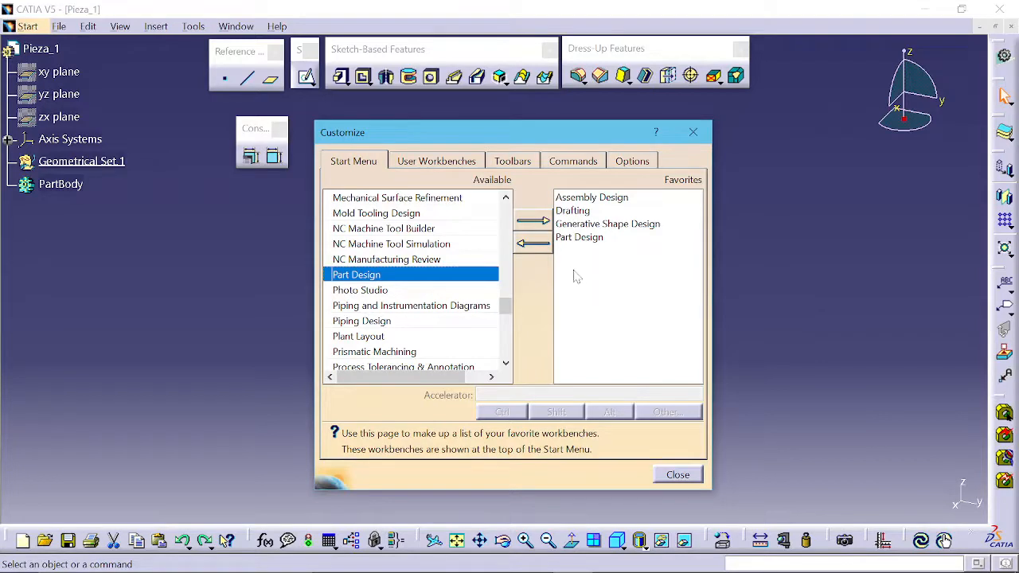
{"action": "left_click", "coordinate": [576, 240]}
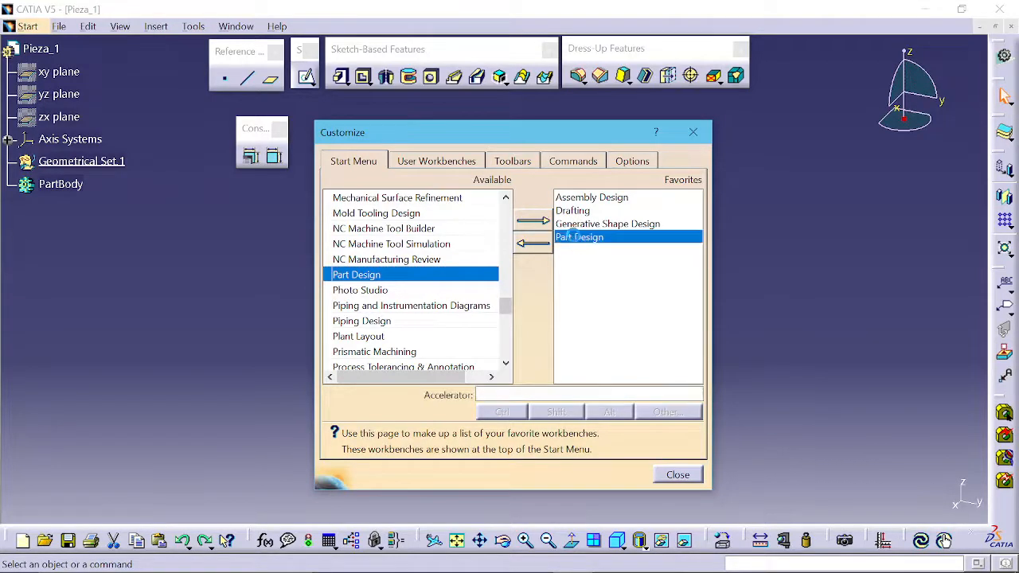
{"action": "left_click", "coordinate": [533, 242]}
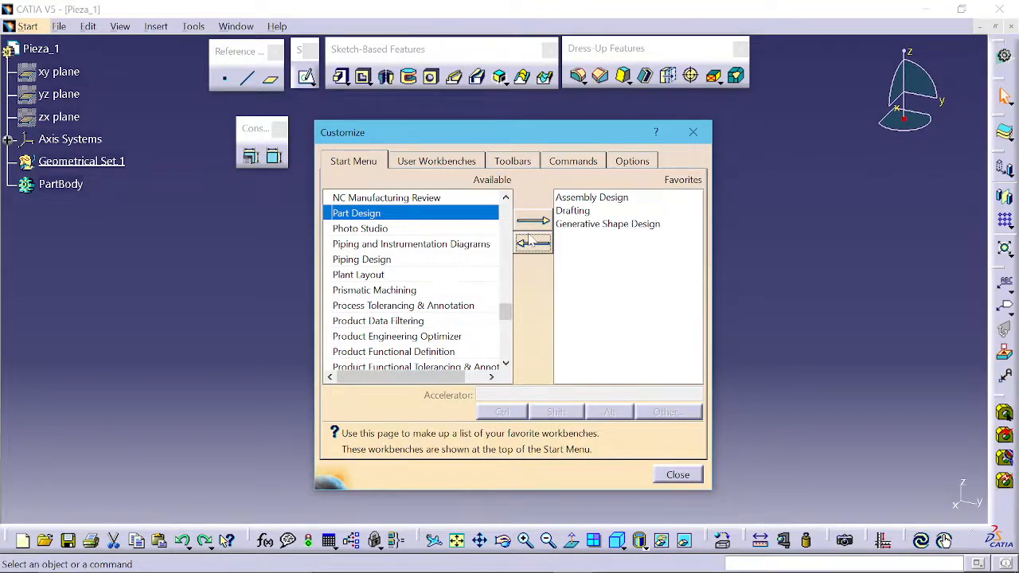
- Add Part Design back to the favorite workbenches and check the list of workbenches offered at start
{"action": "left_click", "coordinate": [374, 229]}
{"action": "scroll", "coordinate": [377, 243], "scroll_direction": "up", "scroll_amount": 1}
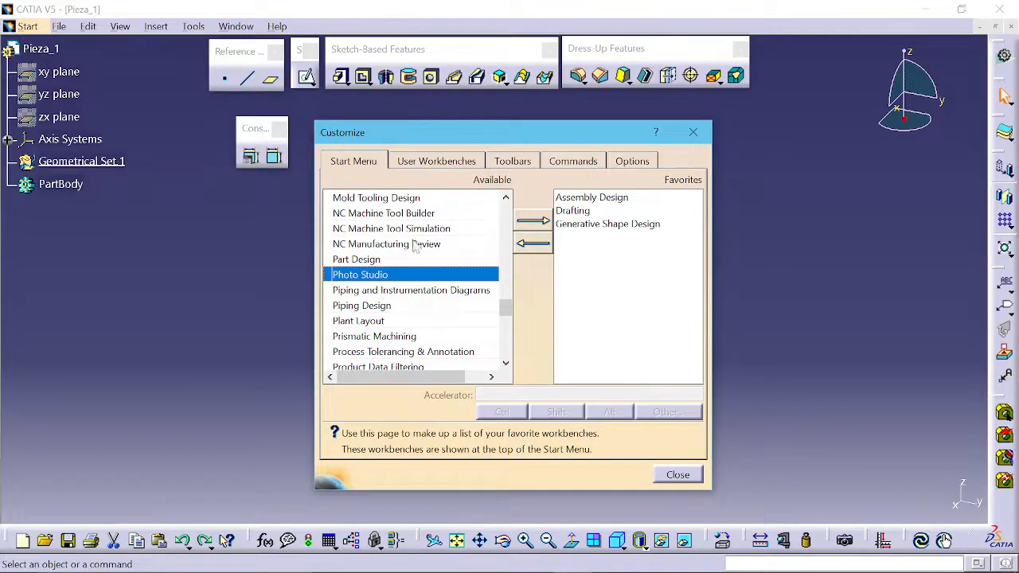
{"action": "left_click", "coordinate": [360, 261]}
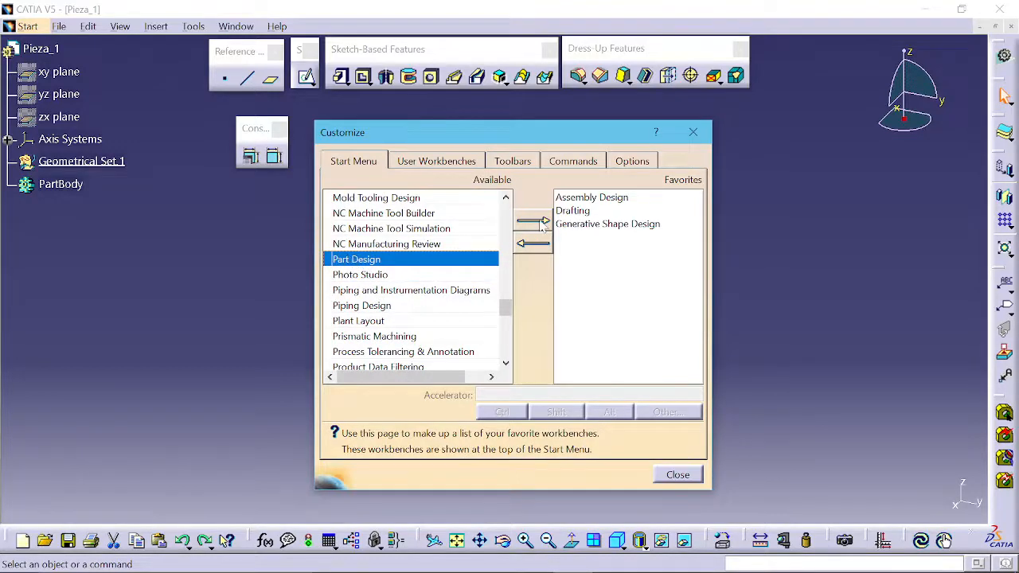
{"action": "left_click", "coordinate": [27, 26]}
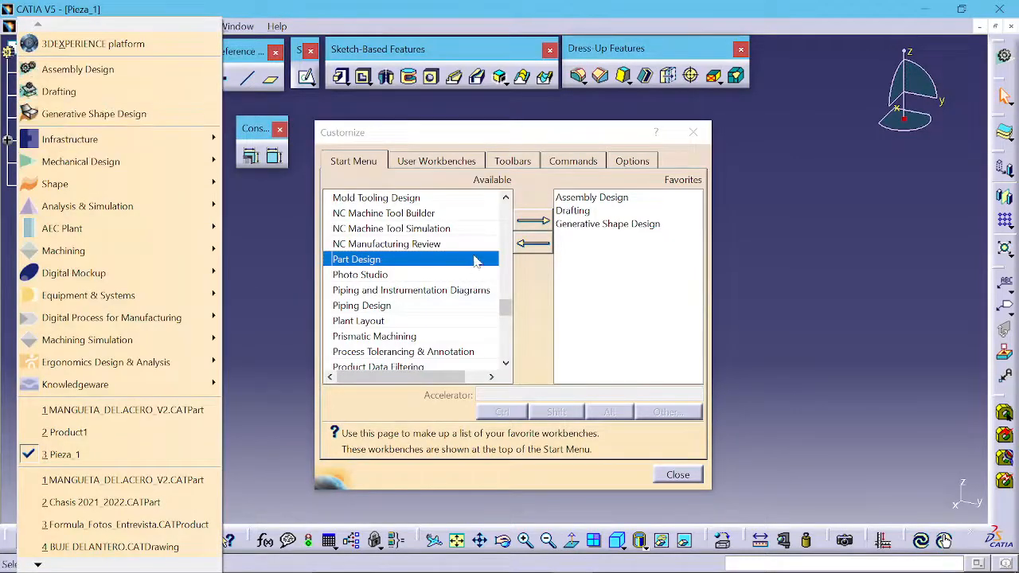
{"action": "left_click", "coordinate": [533, 221]}
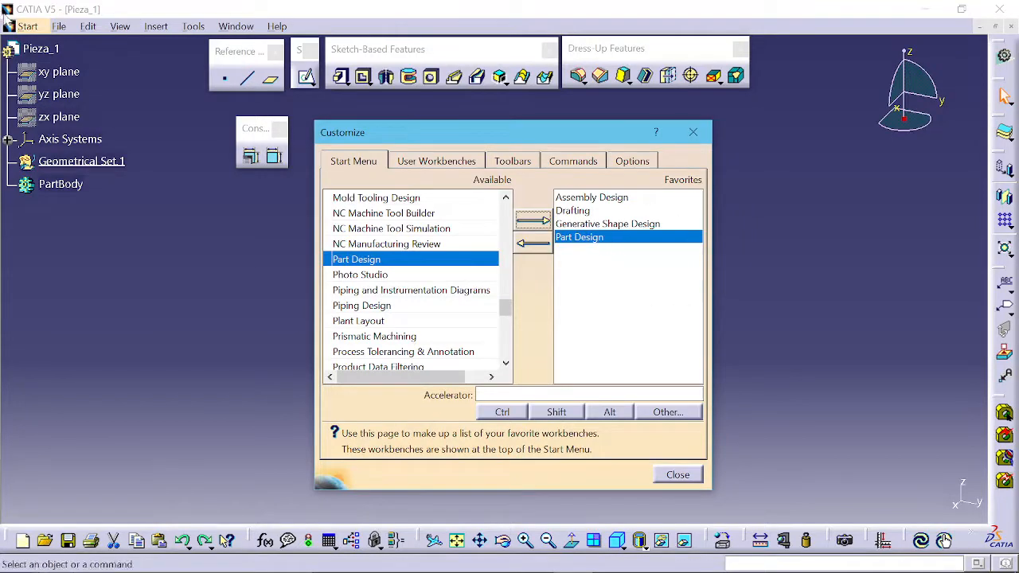
{"action": "left_click", "coordinate": [17, 30]}
{"action": "left_click", "coordinate": [11, 27]}
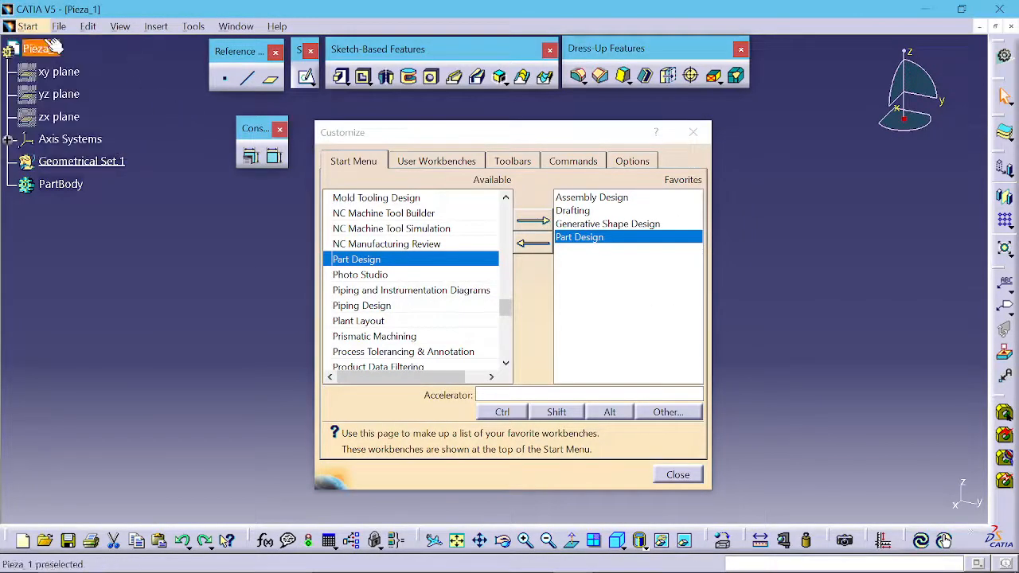
{"action": "left_click", "coordinate": [30, 28]}
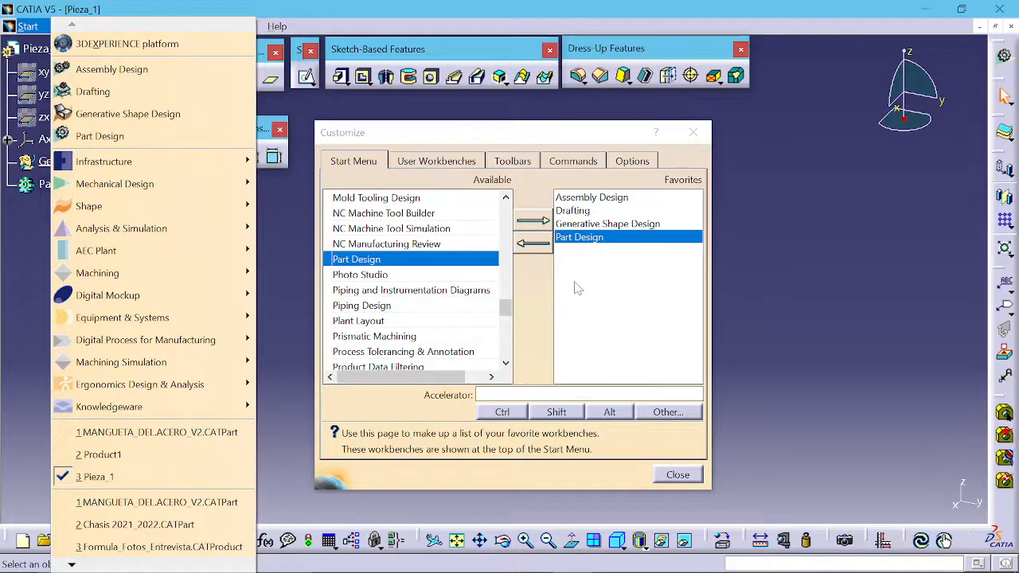
- Restore the default position of all toolbars in the customization settings and close the dialog
{"action": "left_click", "coordinate": [533, 294]}
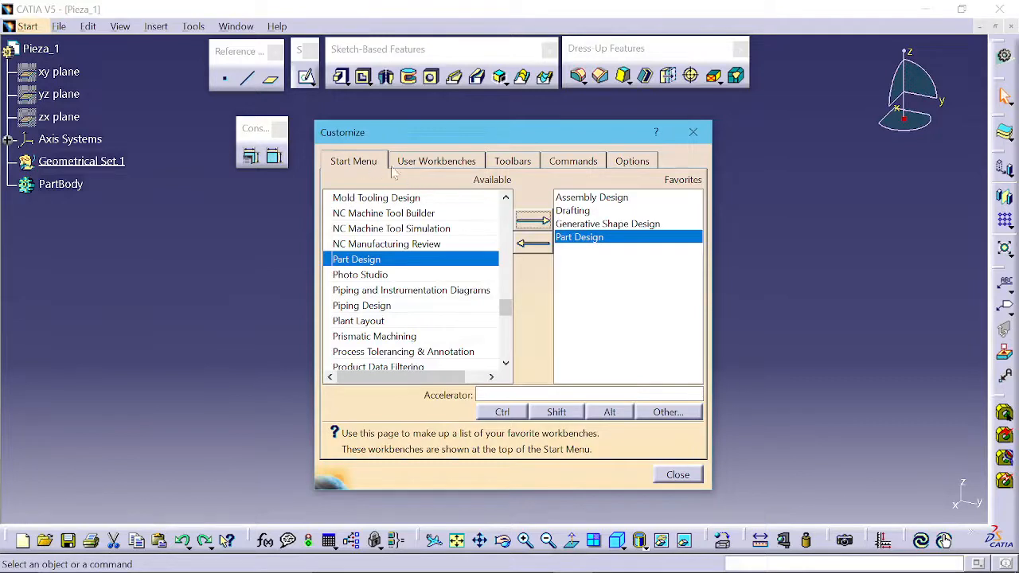
{"action": "left_click", "coordinate": [512, 161]}
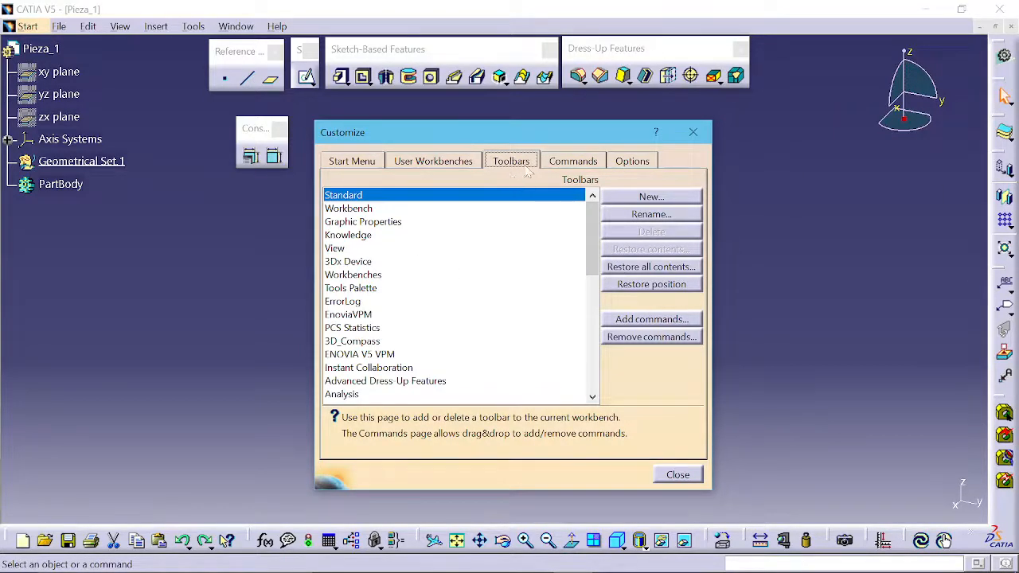
{"action": "left_click", "coordinate": [647, 288]}
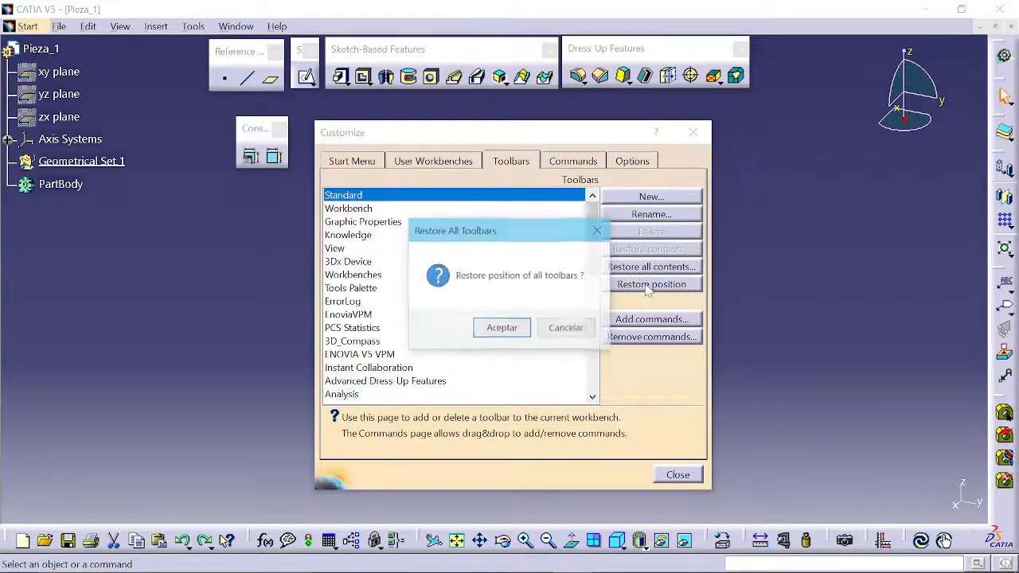
{"action": "left_click", "coordinate": [502, 329]}
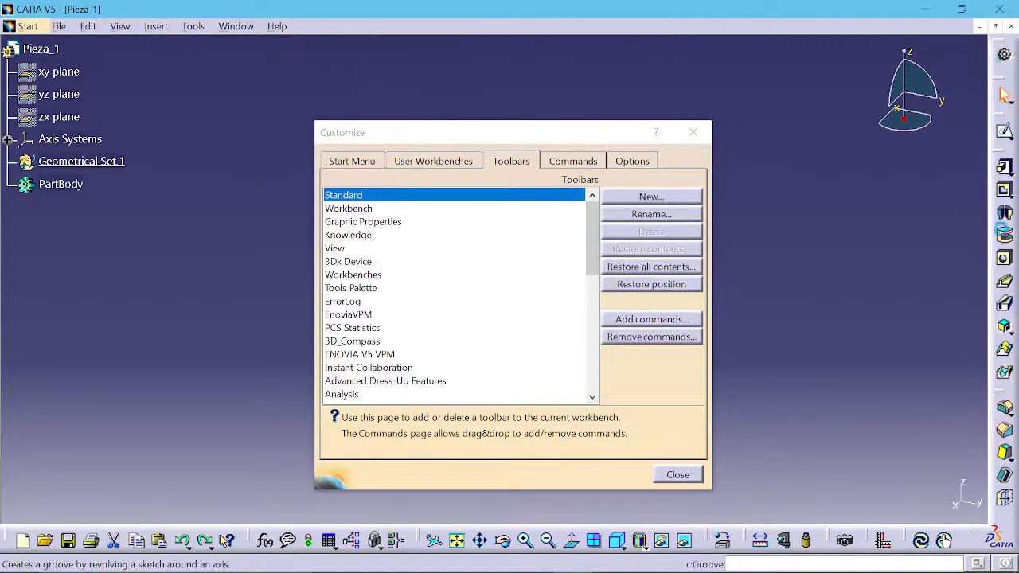
{"action": "left_click", "coordinate": [678, 475]}
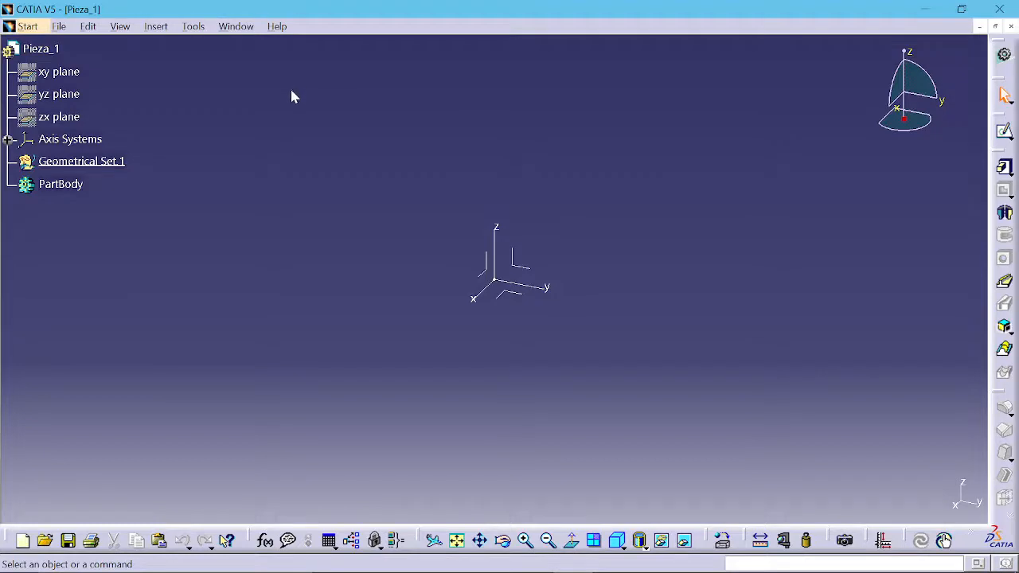
- Undock the Sketcher and Sketch-Based Features toolbars and place them side by side as floating toolbars above the model axes
{"action": "left_click_drag", "start_coordinate": [292, 96], "coordinate": [291, 98]}
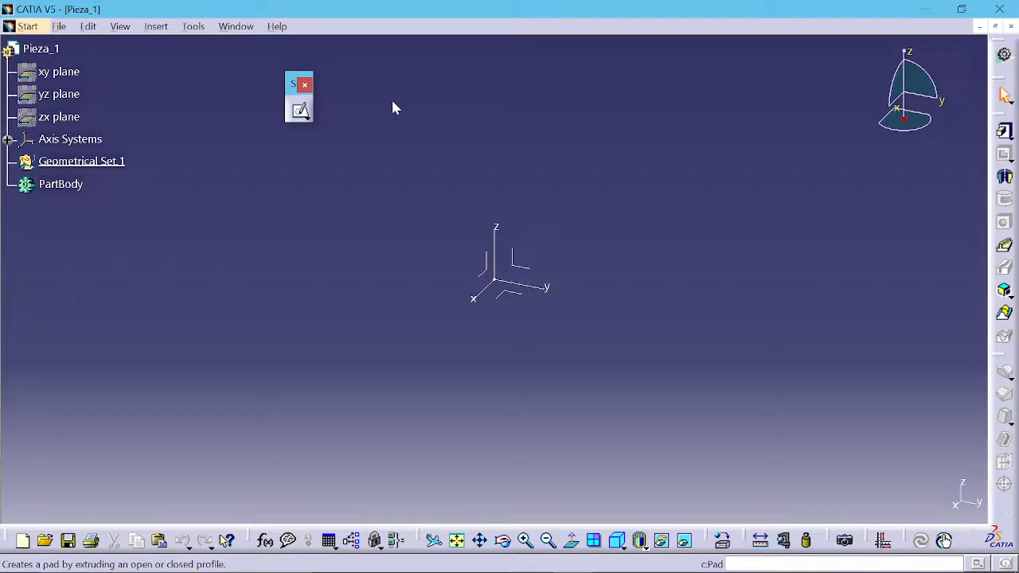
{"action": "left_click_drag", "start_coordinate": [390, 98], "coordinate": [388, 88]}
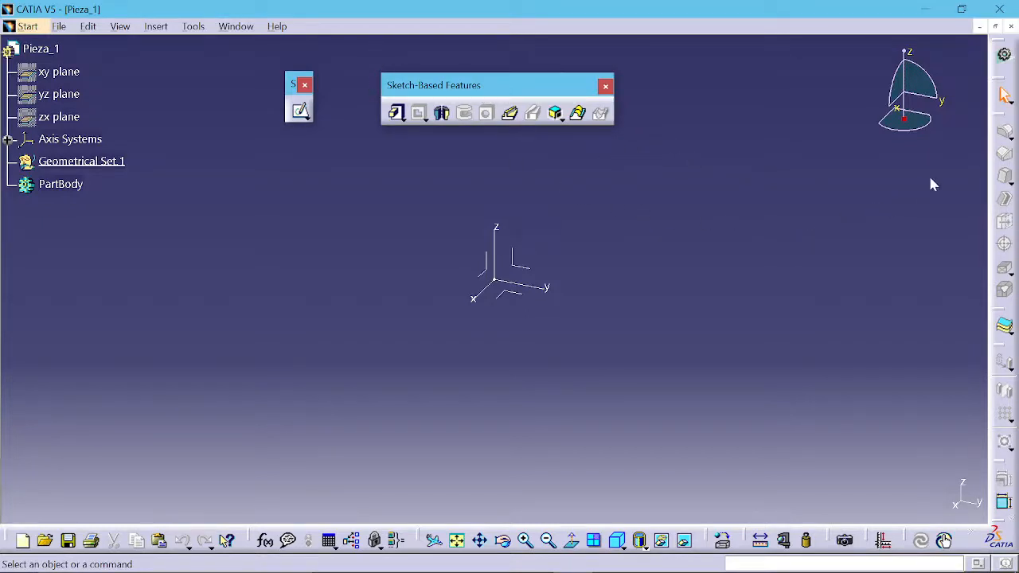
{"action": "left_click_drag", "start_coordinate": [952, 173], "coordinate": [945, 181]}
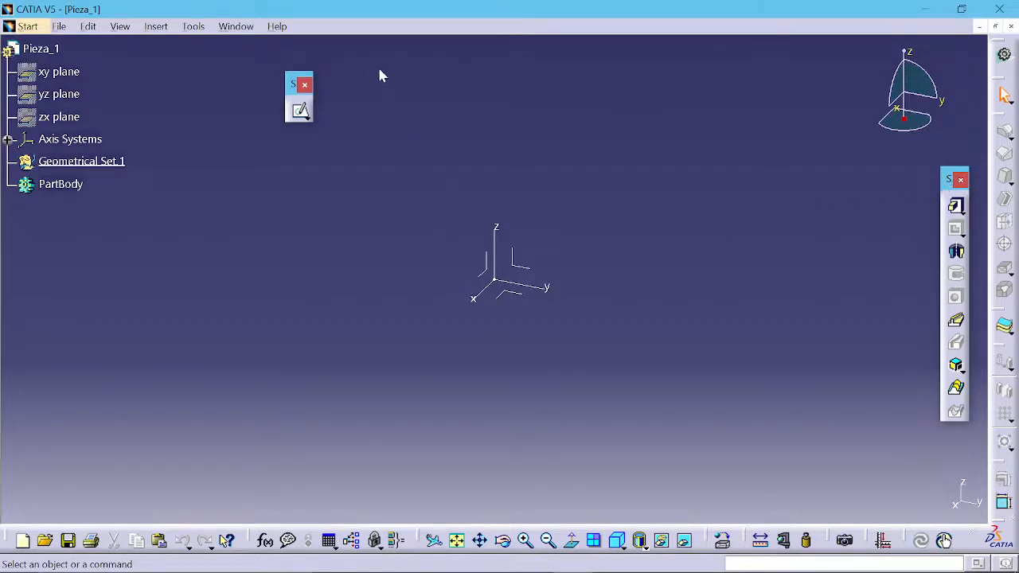
{"action": "left_click_drag", "start_coordinate": [369, 46], "coordinate": [370, 39]}
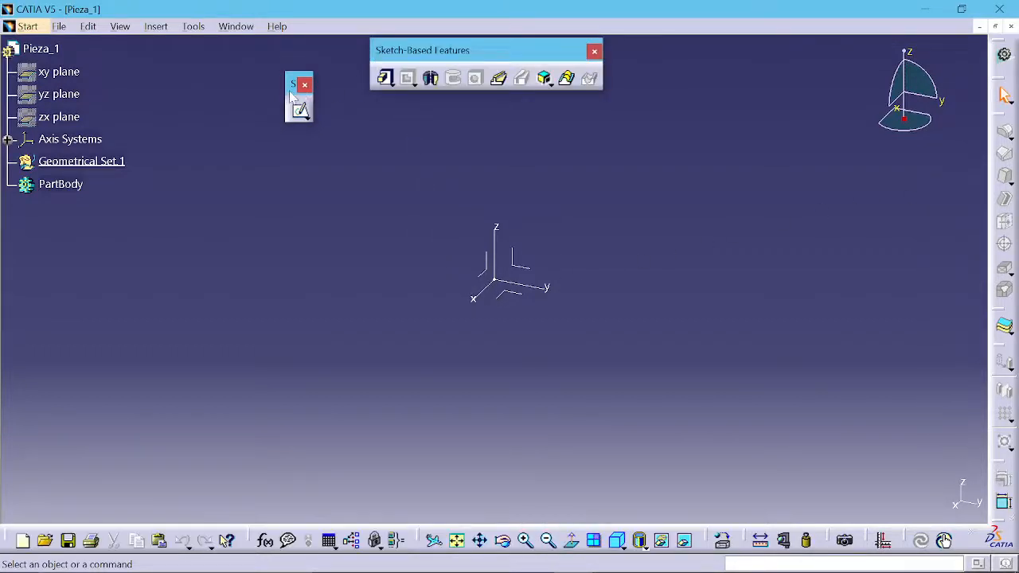
{"action": "left_click_drag", "start_coordinate": [292, 83], "coordinate": [223, 49]}
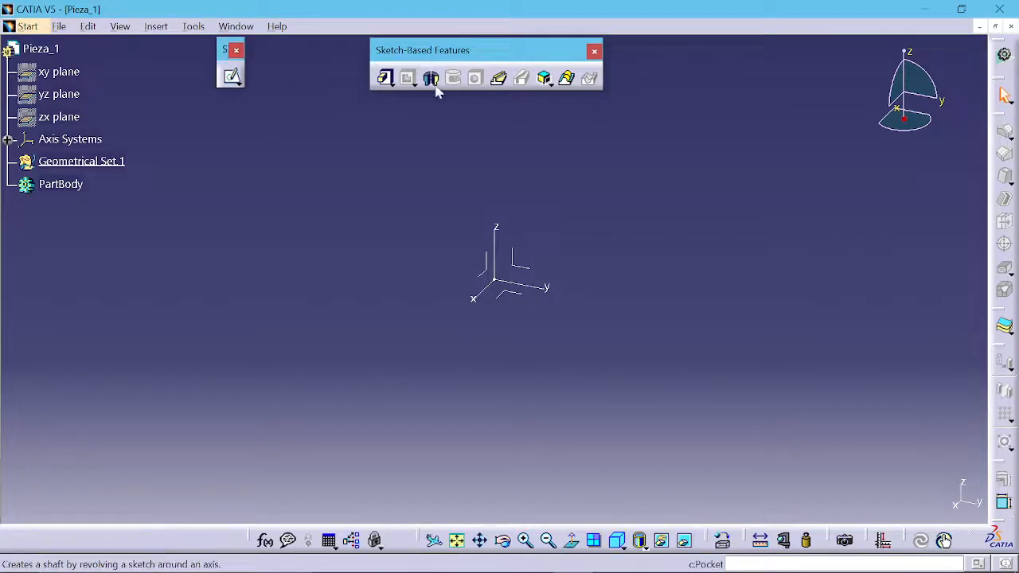
{"action": "left_click_drag", "start_coordinate": [422, 50], "coordinate": [324, 53]}
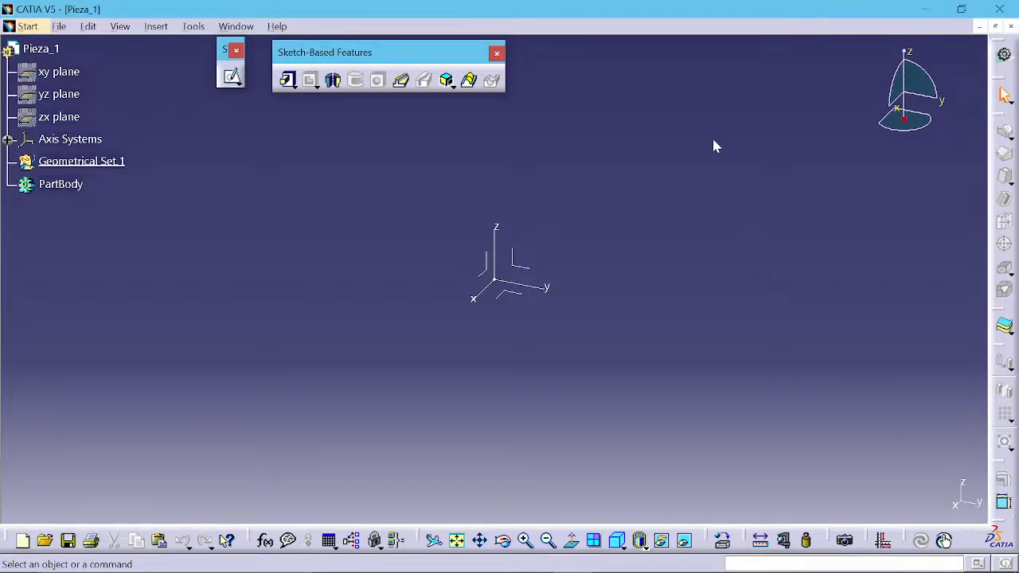
- Undock the Annotations and Reference Elements toolbars, and undock and hide the PartDesign Feature Recognition toolbar
{"action": "left_click_drag", "start_coordinate": [597, 62], "coordinate": [598, 63]}
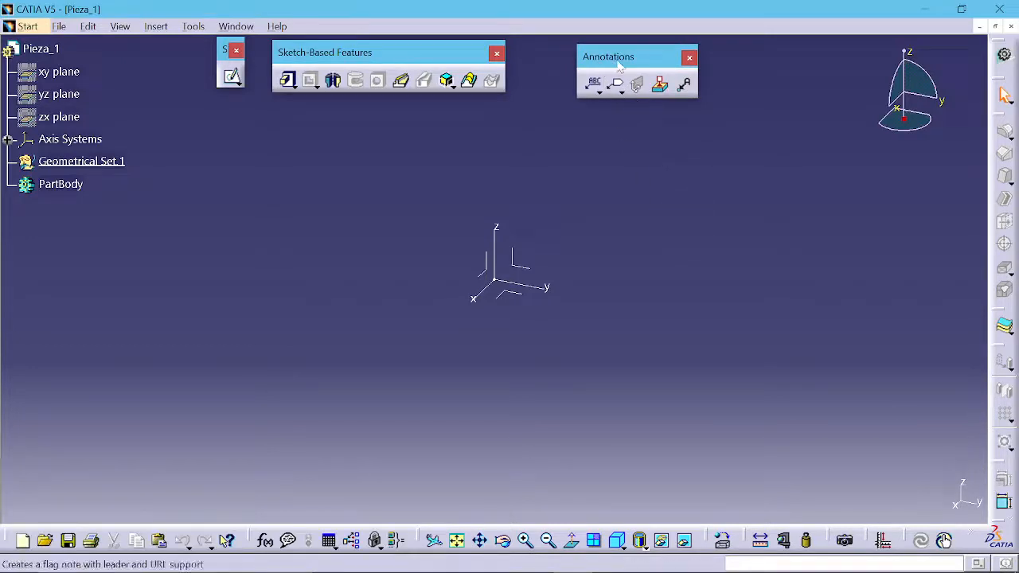
{"action": "left_click_drag", "start_coordinate": [1012, 529], "coordinate": [836, 245]}
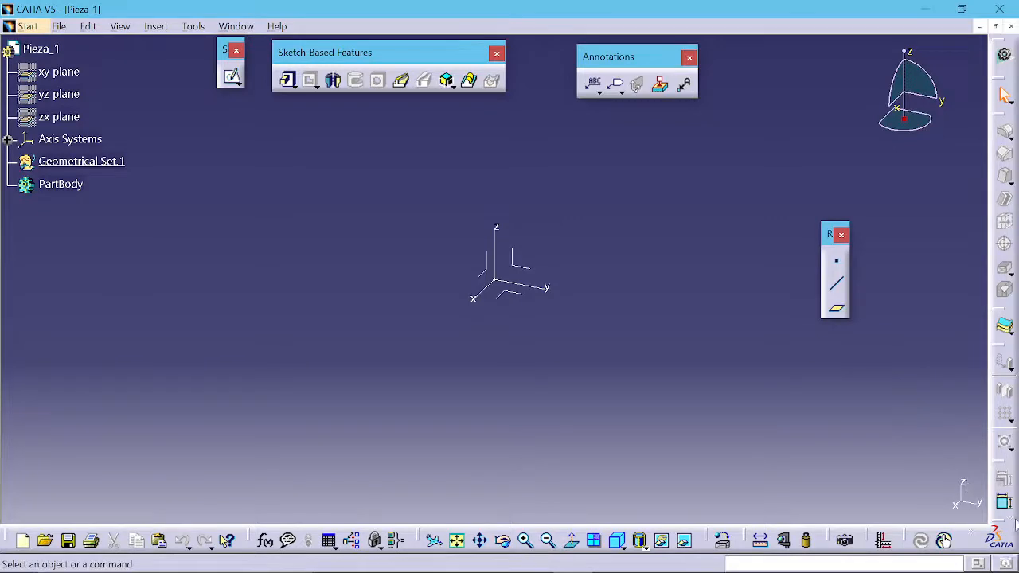
{"action": "left_click_drag", "start_coordinate": [972, 483], "coordinate": [916, 285]}
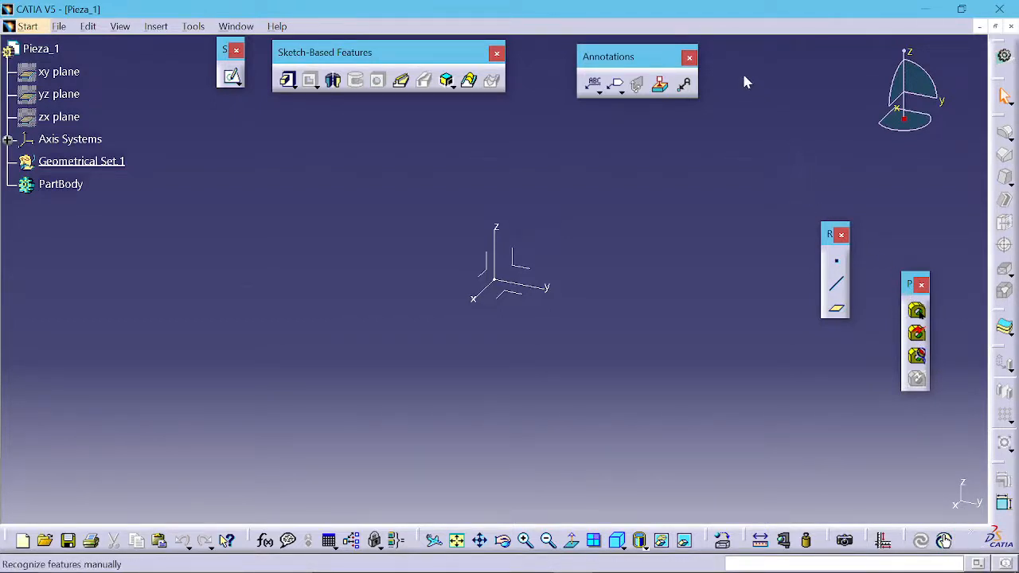
{"action": "left_click_drag", "start_coordinate": [745, 82], "coordinate": [746, 82]}
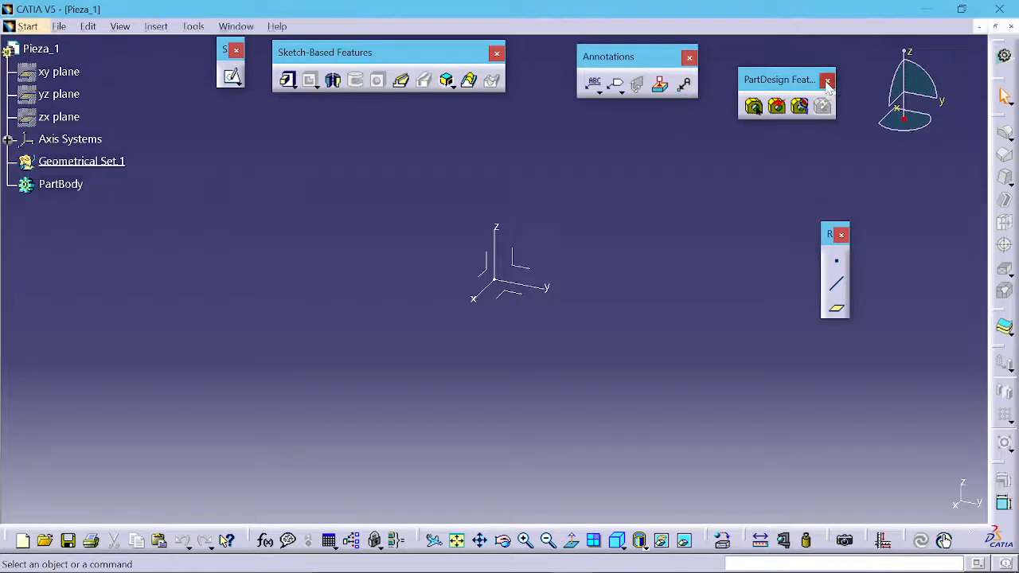
{"action": "left_click", "coordinate": [827, 80]}
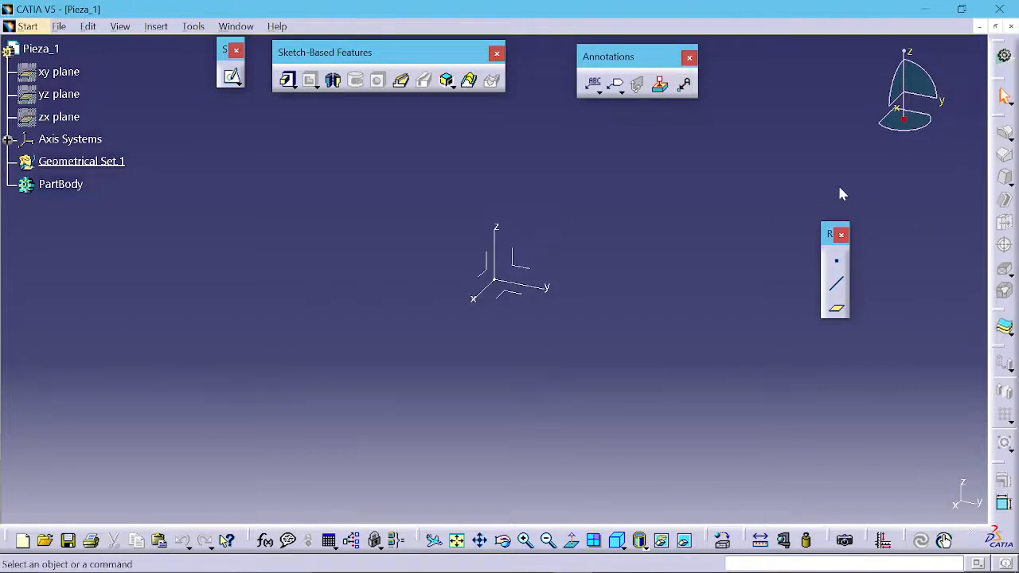
- Review the toolbar list and restore options in the customization settings, and leave them as they are
{"action": "left_click", "coordinate": [194, 27]}
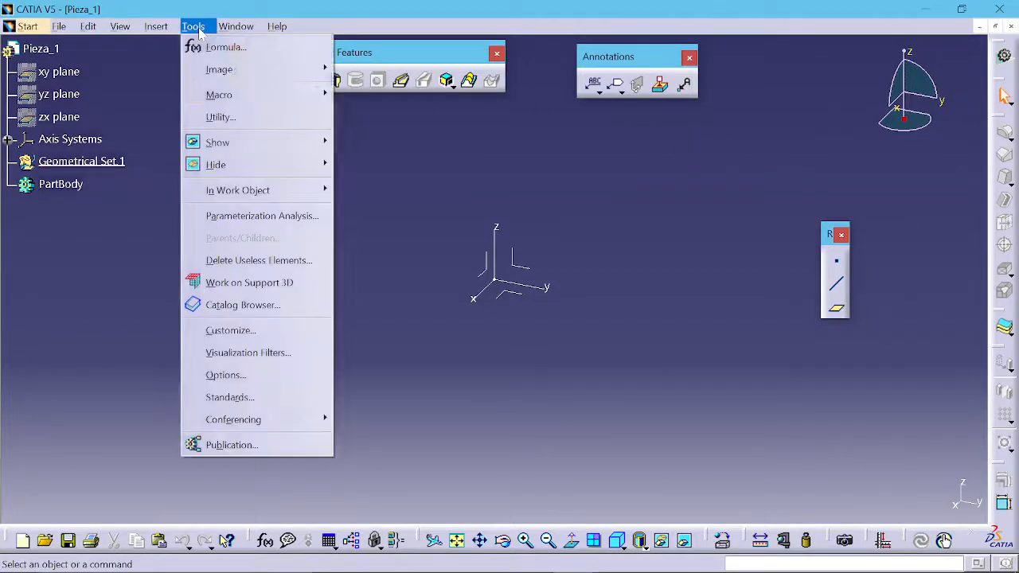
{"action": "left_click", "coordinate": [226, 332]}
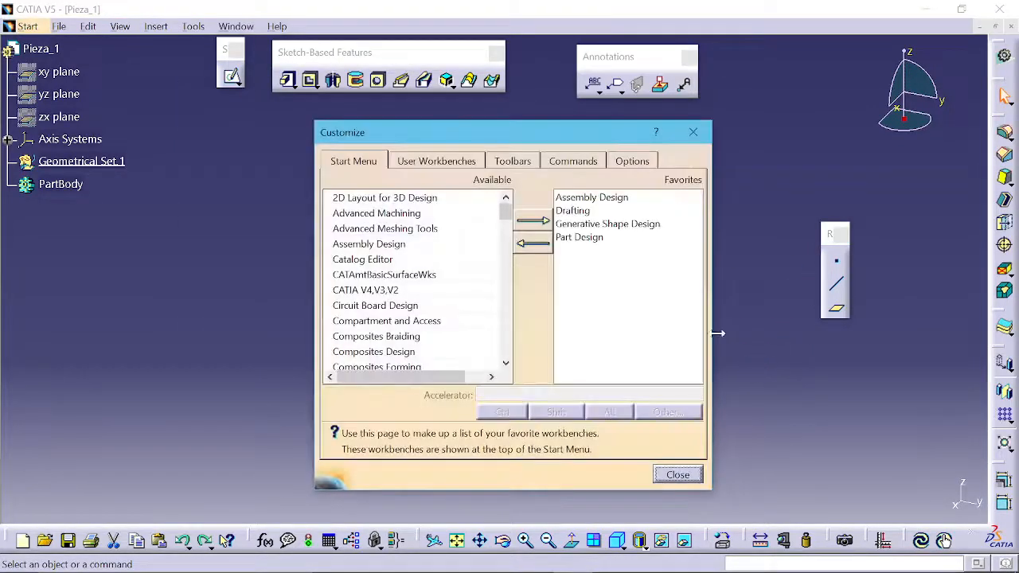
{"action": "left_click", "coordinate": [521, 164]}
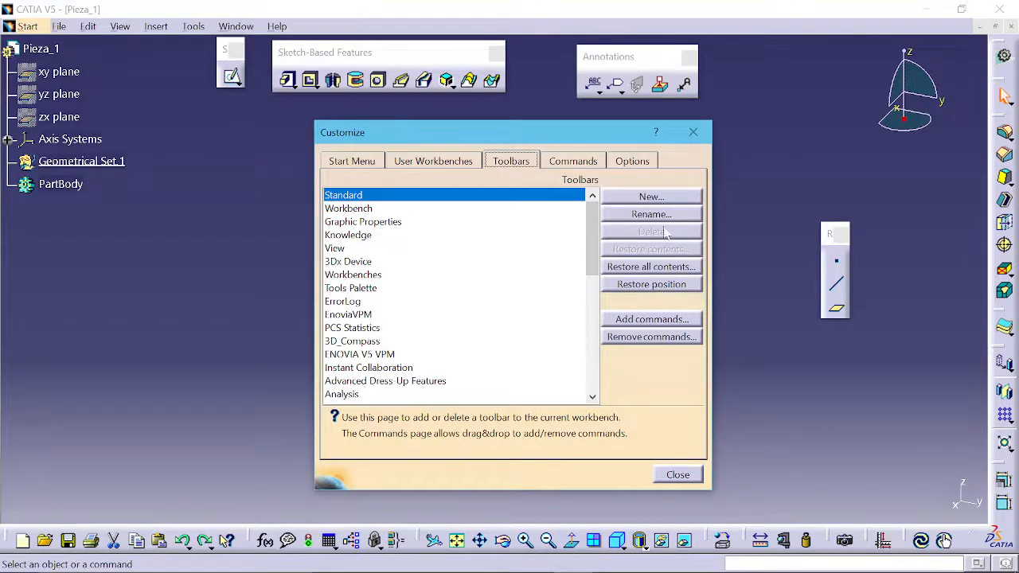
{"action": "left_click", "coordinate": [693, 134]}
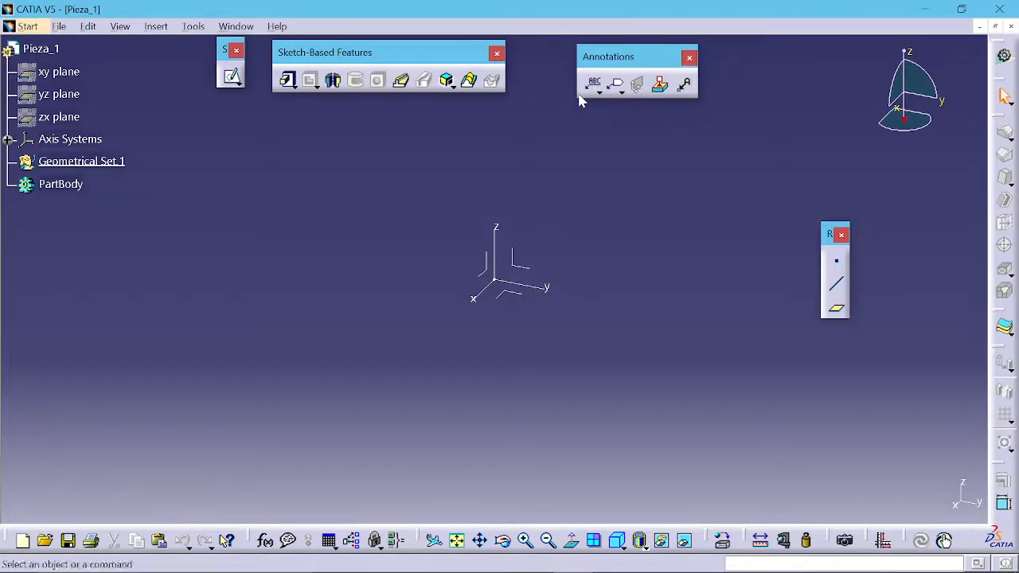
- Bring back the hidden PartDesign Feature Recognition toolbar from the list of toolbars, and hide it again
{"action": "right_click", "coordinate": [649, 85]}
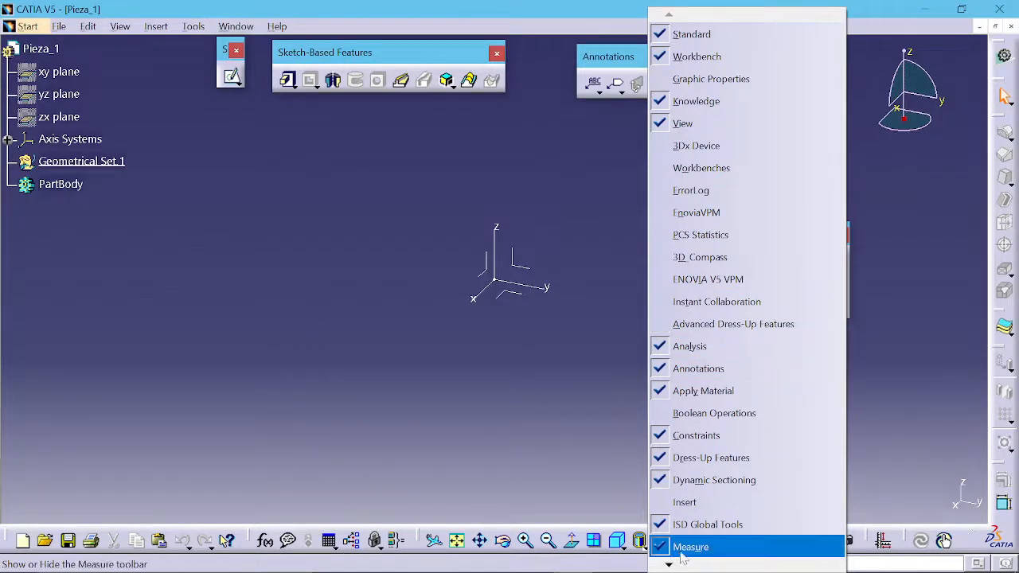
{"action": "mouse_move", "coordinate": [669, 565]}
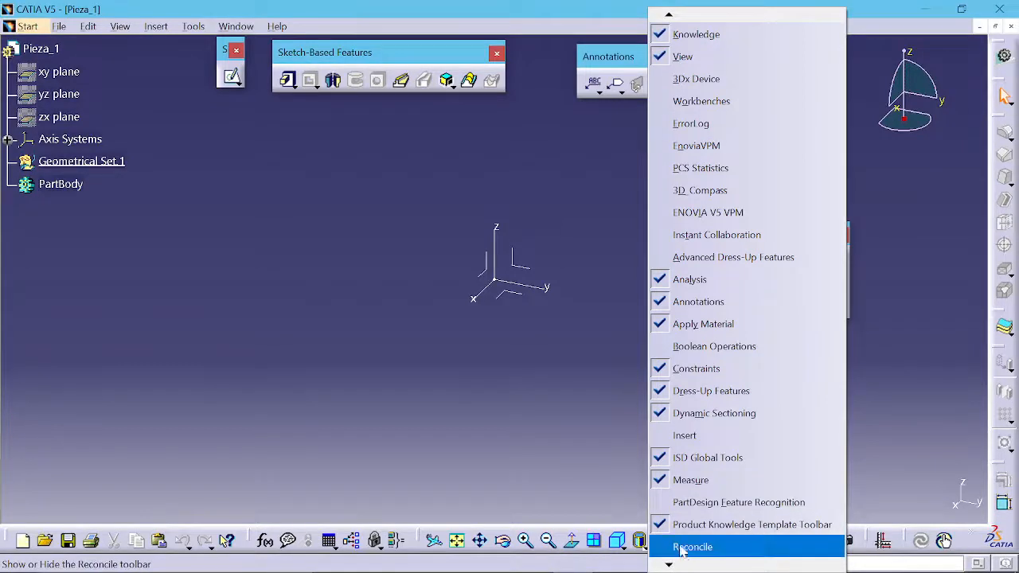
{"action": "left_click", "coordinate": [659, 503]}
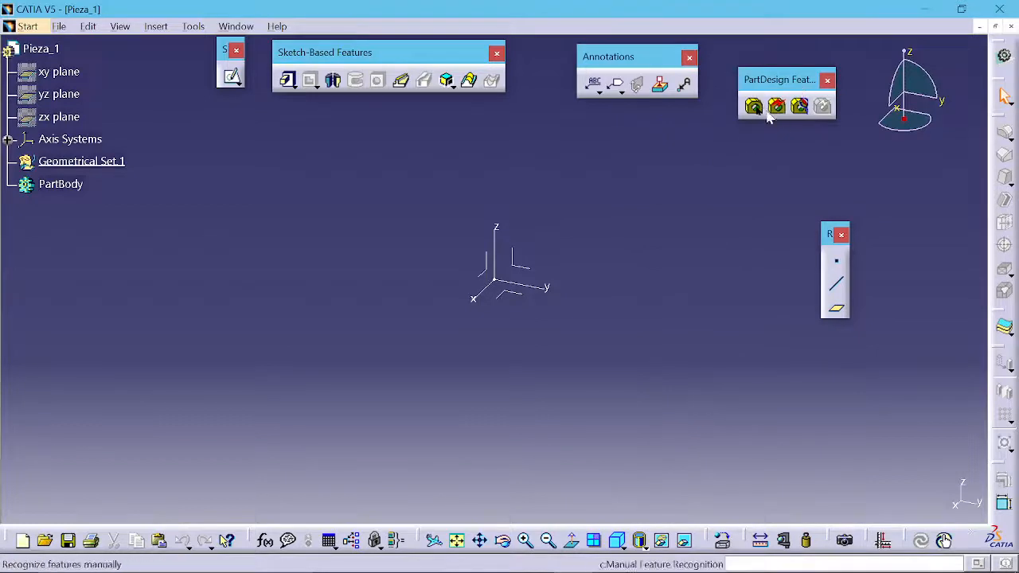
{"action": "left_click", "coordinate": [827, 81]}
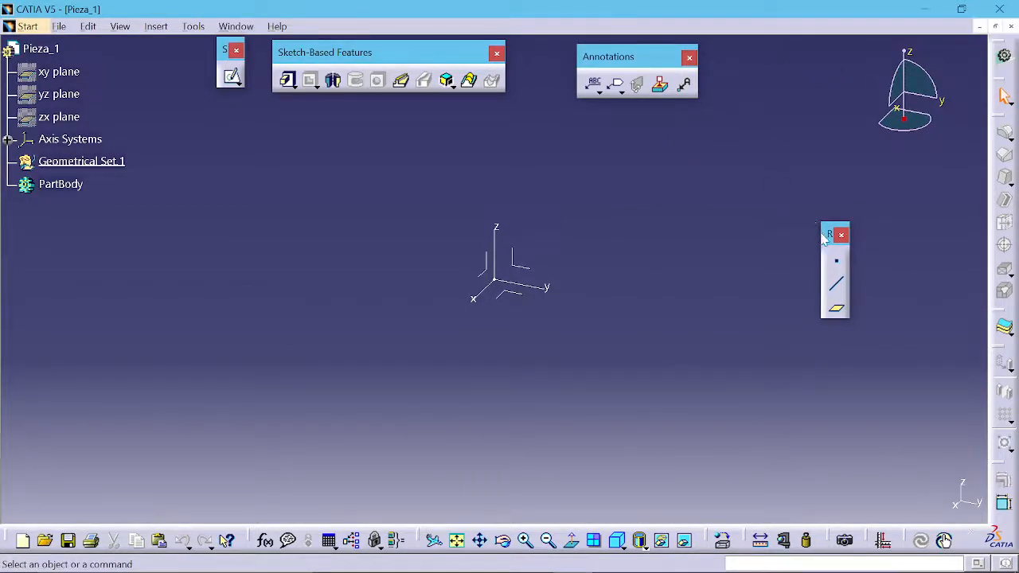
- Place the Reference Elements and Constraints toolbars side by side as floating toolbars beneath the Sketch-Based Features toolbar
{"action": "left_click_drag", "start_coordinate": [279, 107], "coordinate": [233, 109]}
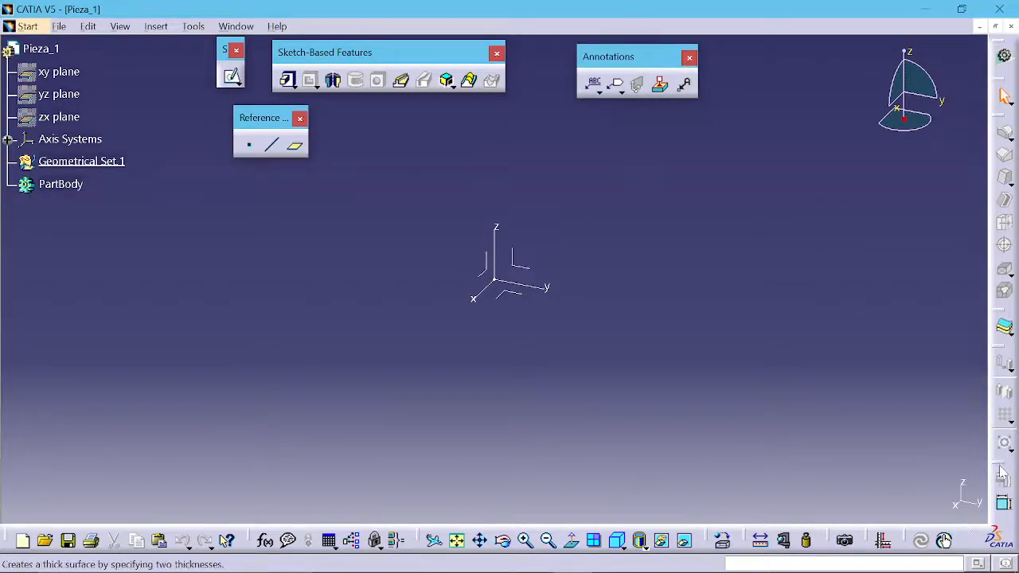
{"action": "left_click_drag", "start_coordinate": [337, 95], "coordinate": [344, 123]}
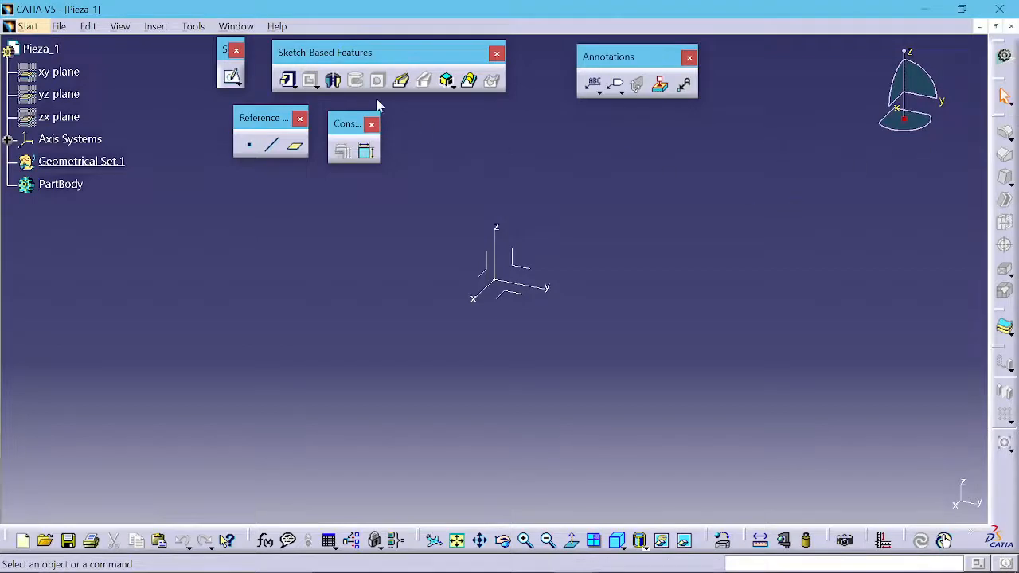
- Examine the categories in the program options and the tree appearance settings under Display, and leave without applying changes
{"action": "left_click", "coordinate": [194, 27]}
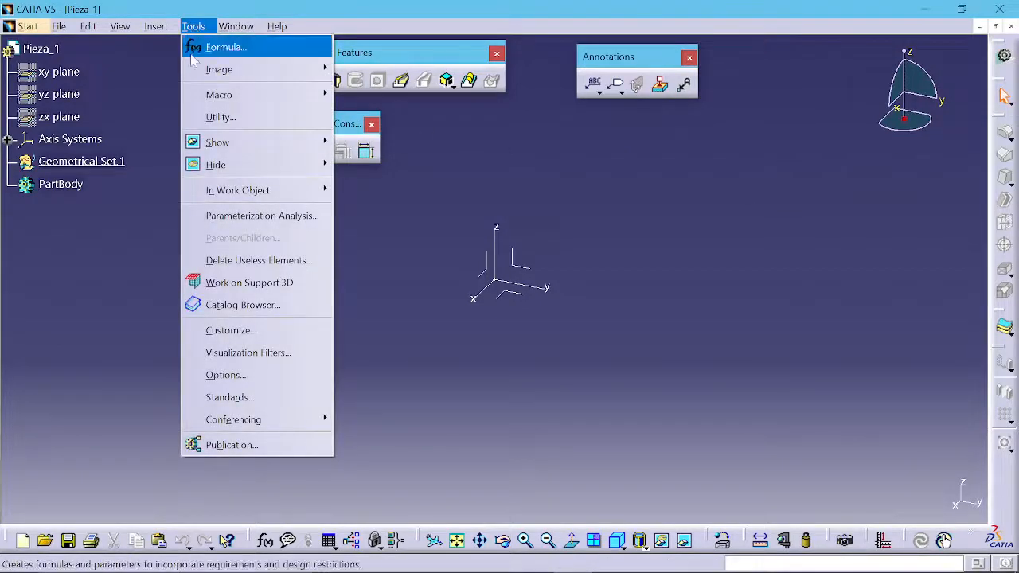
{"action": "left_click", "coordinate": [220, 374]}
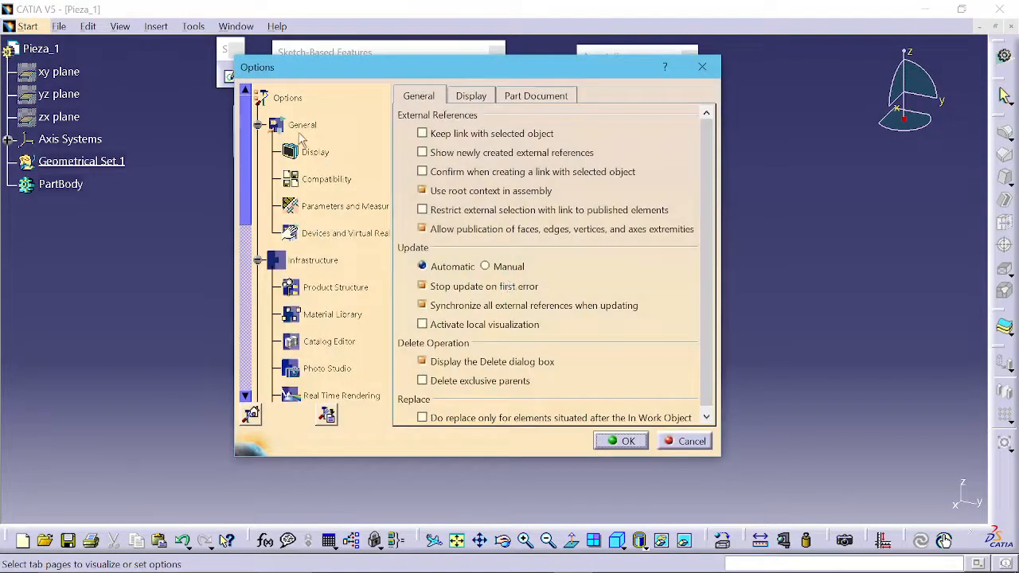
{"action": "scroll", "coordinate": [270, 213], "scroll_direction": "down", "scroll_amount": 3}
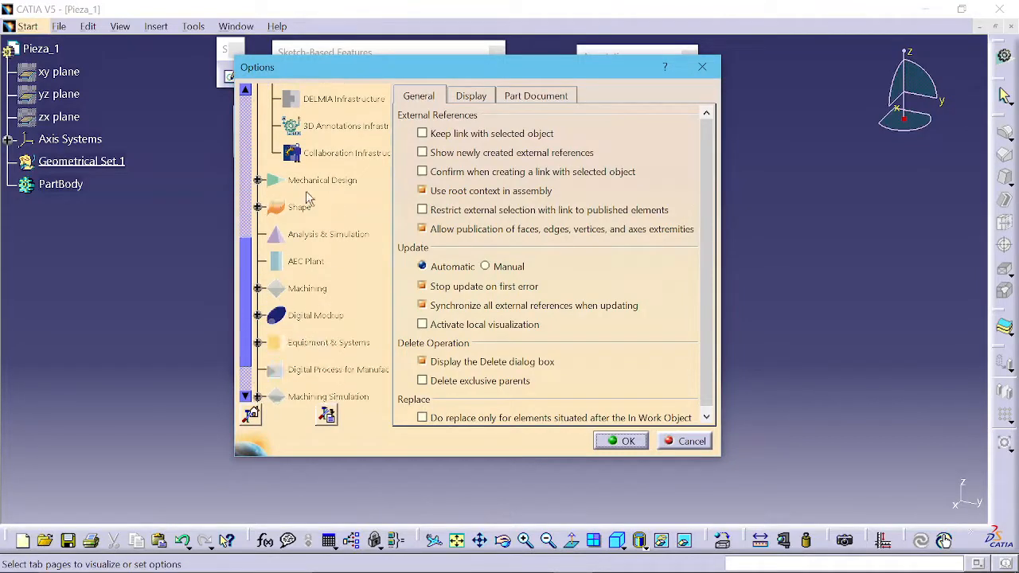
{"action": "scroll", "coordinate": [315, 227], "scroll_direction": "down", "scroll_amount": 3}
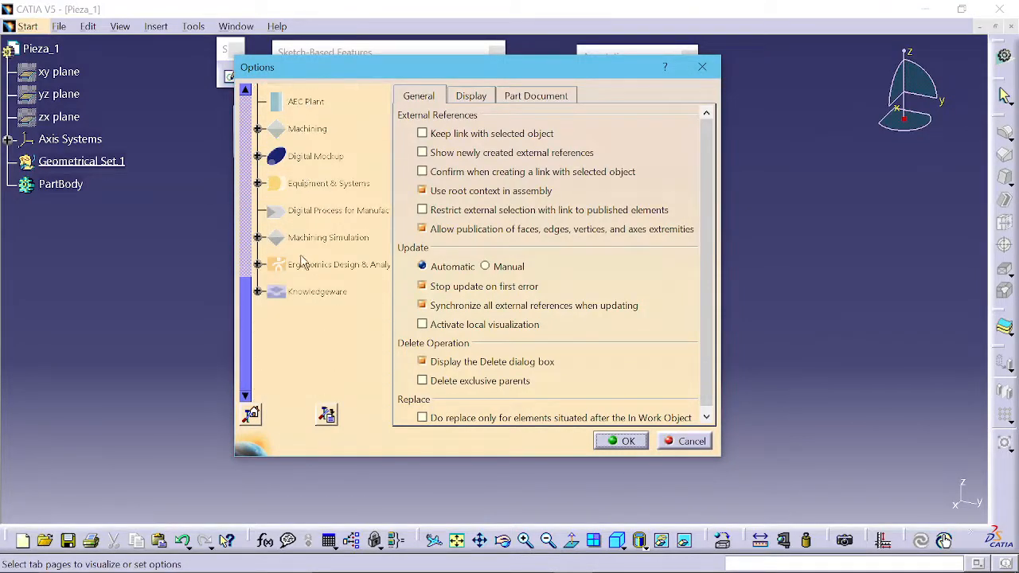
{"action": "scroll", "coordinate": [325, 253], "scroll_direction": "up", "scroll_amount": 3}
{"action": "scroll", "coordinate": [325, 258], "scroll_direction": "up", "scroll_amount": 5}
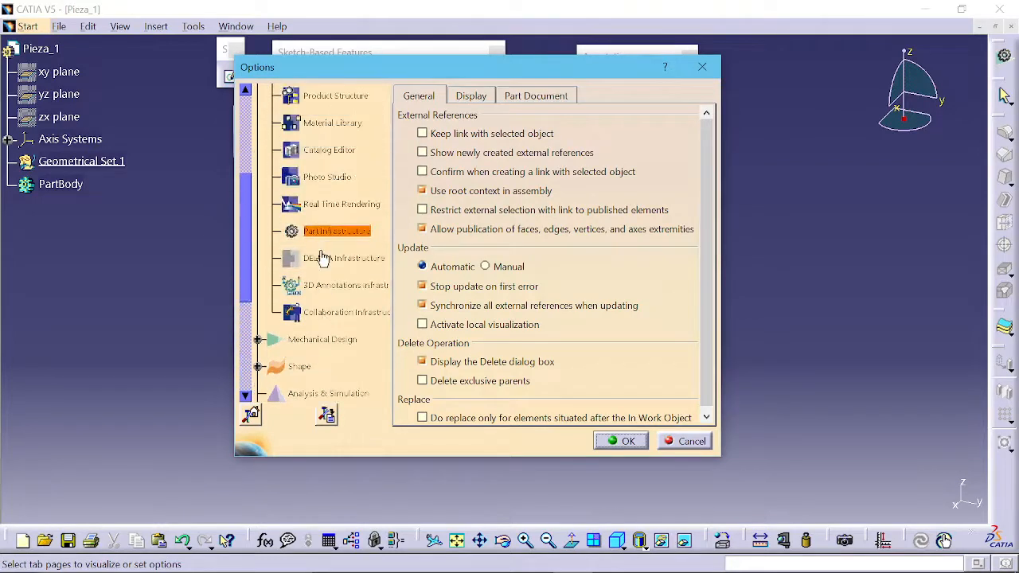
{"action": "scroll", "coordinate": [318, 251], "scroll_direction": "up", "scroll_amount": 3}
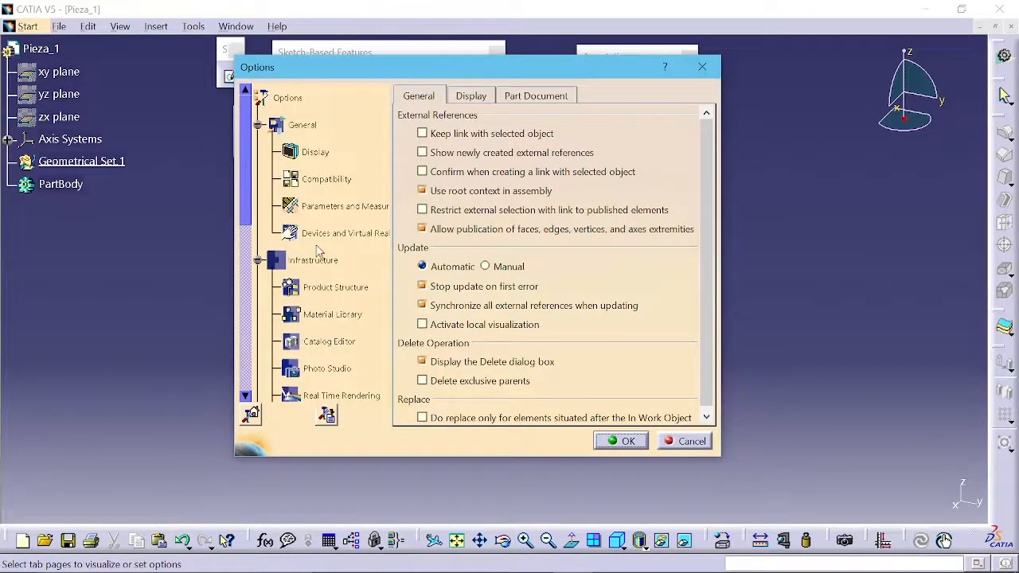
{"action": "left_click", "coordinate": [315, 152]}
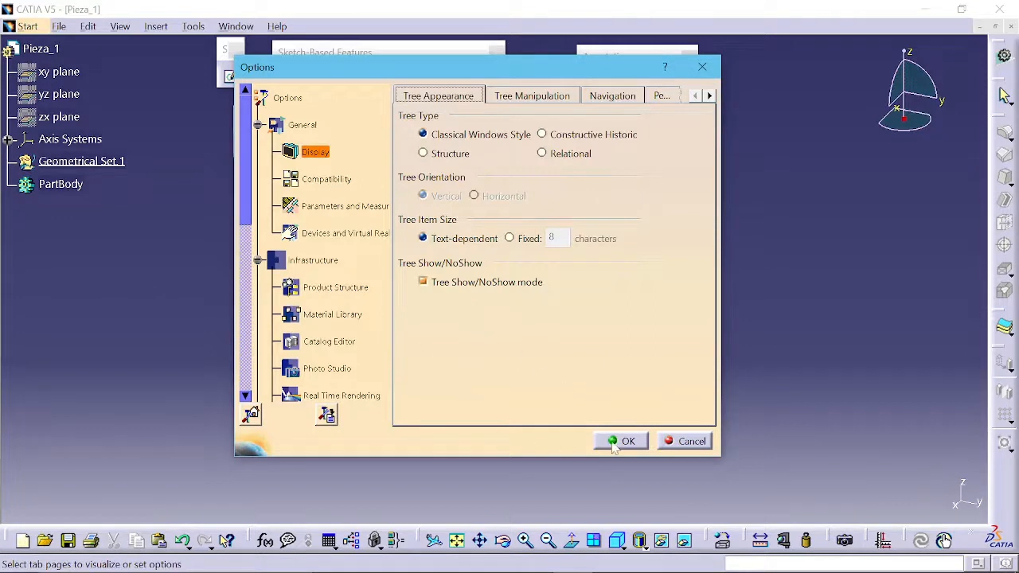
{"action": "left_click", "coordinate": [683, 442]}
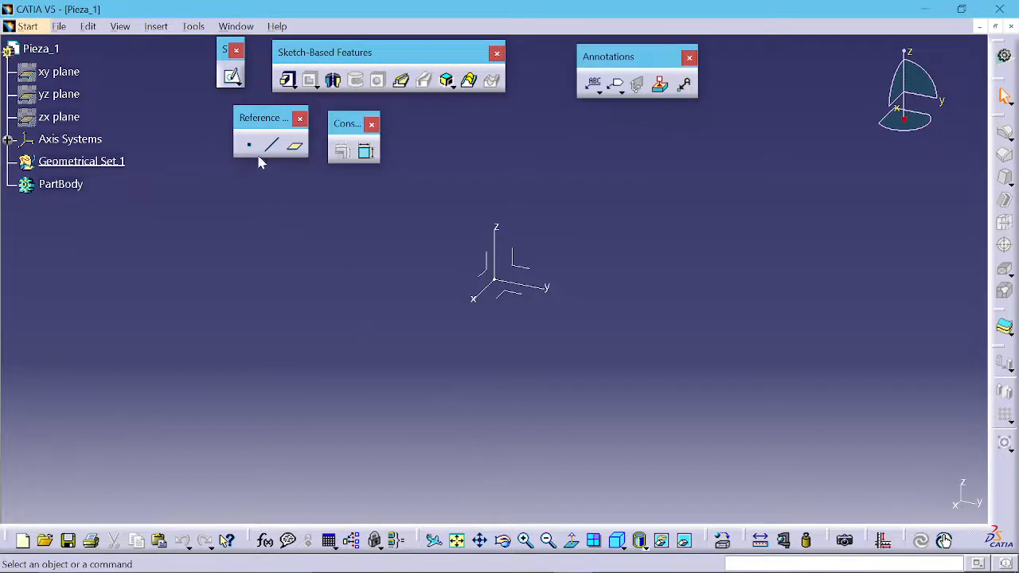
- Switch to the MANGUETA_DEL.ACERO_V2.CATPart window and review the available file commands without running any
{"action": "left_click", "coordinate": [236, 26]}
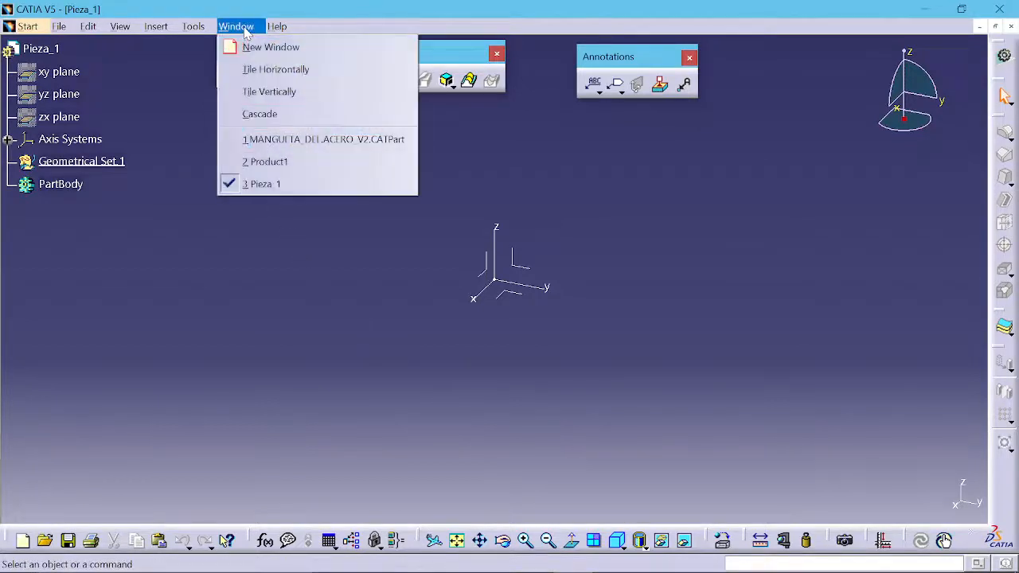
{"action": "left_click", "coordinate": [267, 139]}
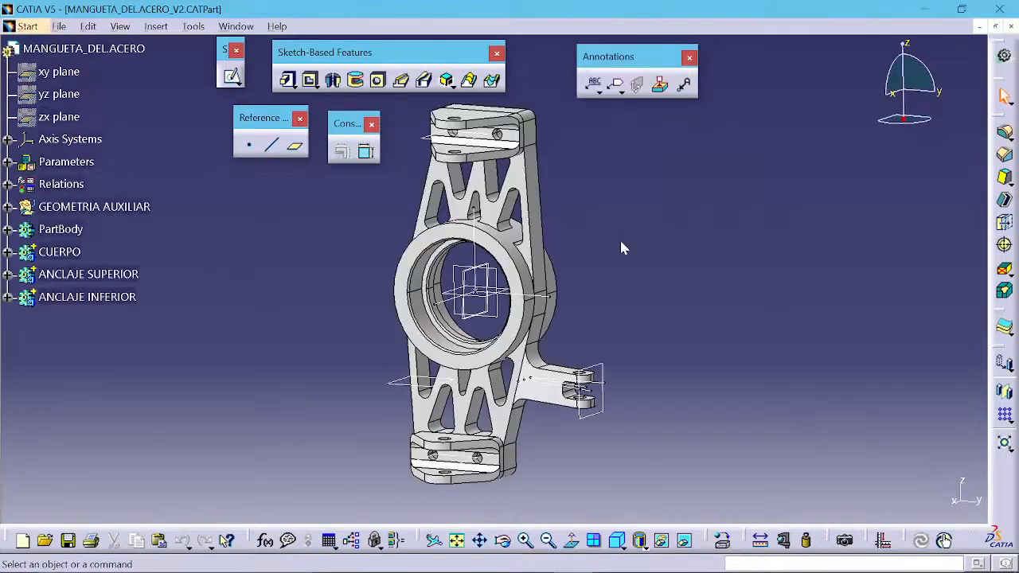
{"action": "middle_click_drag", "start_coordinate": [524, 318], "coordinate": [429, 333]}
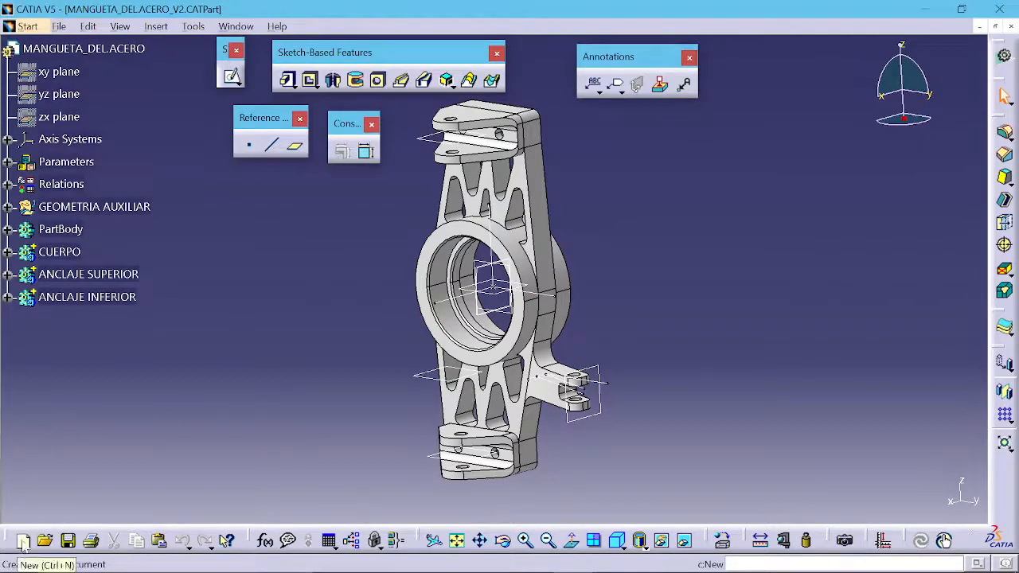
{"action": "left_click", "coordinate": [58, 27]}
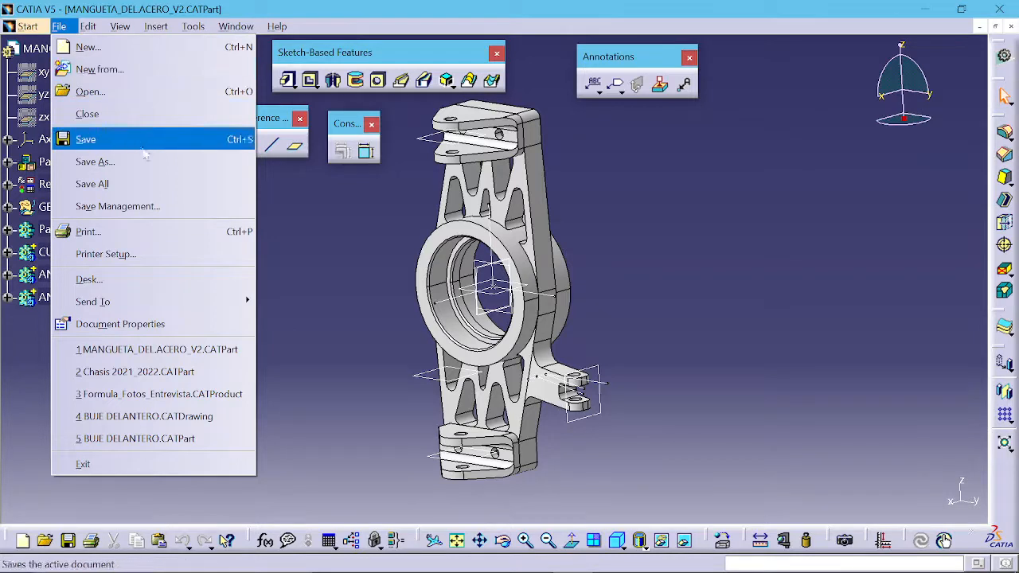
{"action": "left_click", "coordinate": [337, 235]}
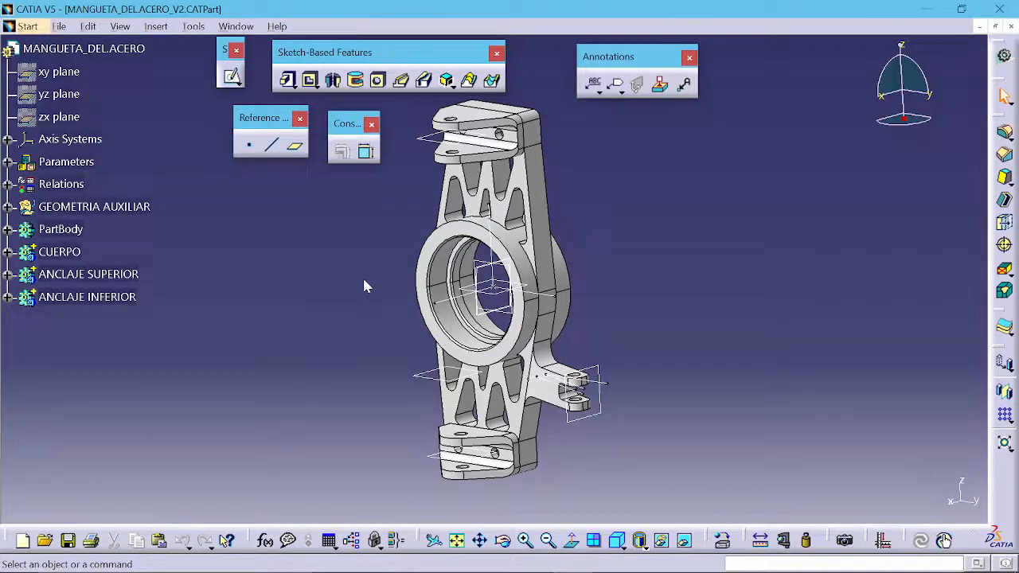
- View the part normal to the flat front face of its central body
{"action": "mouse_move", "coordinate": [363, 287]}
{"action": "middle_mouse_down"}
{"action": "mouse_move", "coordinate": [359, 277]}
{"action": "mouse_move", "coordinate": [347, 352]}
{"action": "mouse_move", "coordinate": [356, 274]}
{"action": "mouse_move", "coordinate": [502, 268]}
{"action": "mouse_move", "coordinate": [361, 286]}
{"action": "mouse_move", "coordinate": [448, 242]}
{"action": "mouse_move", "coordinate": [339, 263]}
{"action": "mouse_move", "coordinate": [390, 262]}
{"action": "mouse_move", "coordinate": [401, 280]}
{"action": "mouse_move", "coordinate": [364, 284]}
{"action": "mouse_move", "coordinate": [374, 288]}
{"action": "middle_mouse_up"}
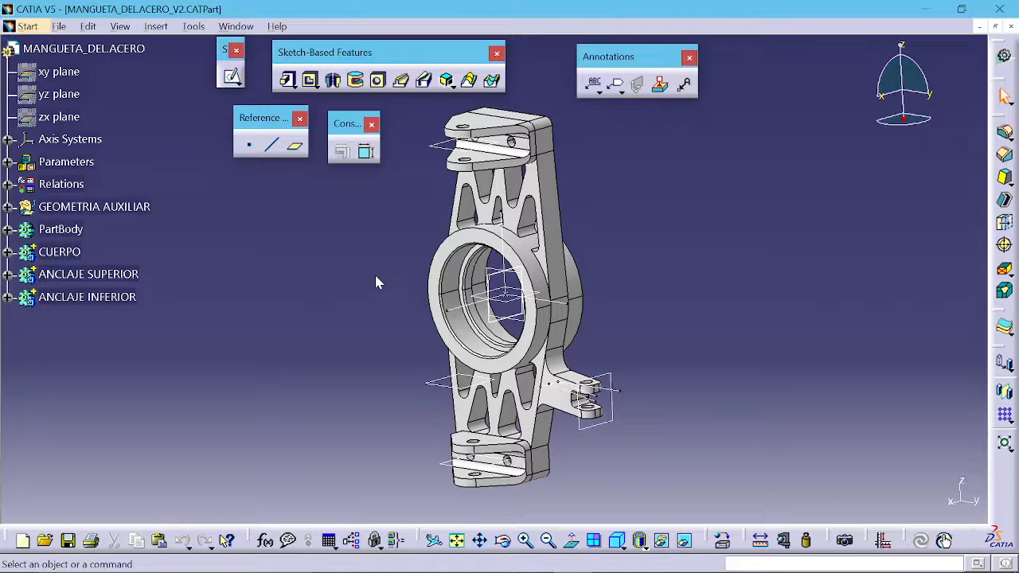
{"action": "middle_click_drag", "start_coordinate": [376, 280], "coordinate": [608, 312]}
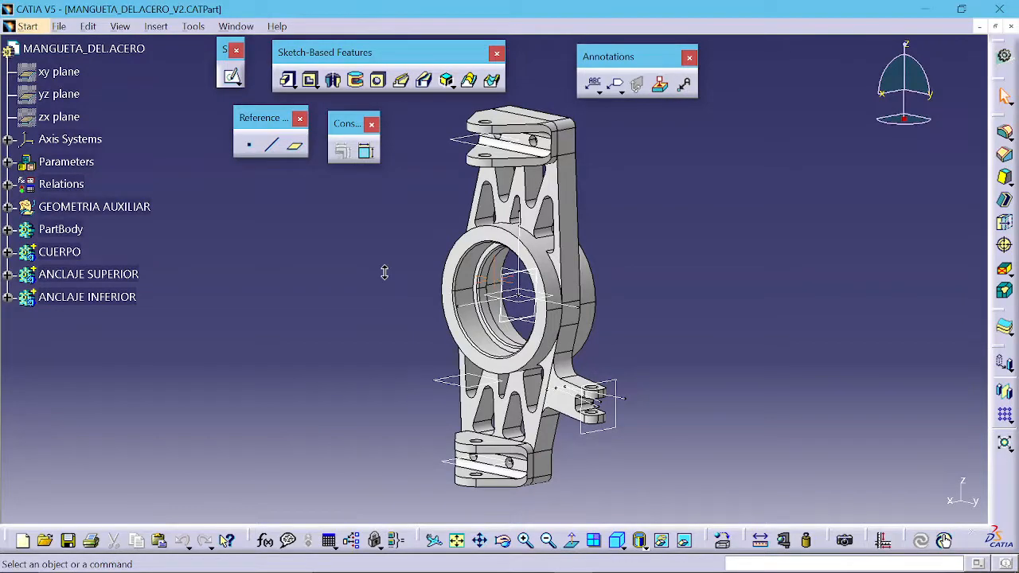
{"action": "middle_click_drag", "start_coordinate": [385, 273], "coordinate": [610, 297]}
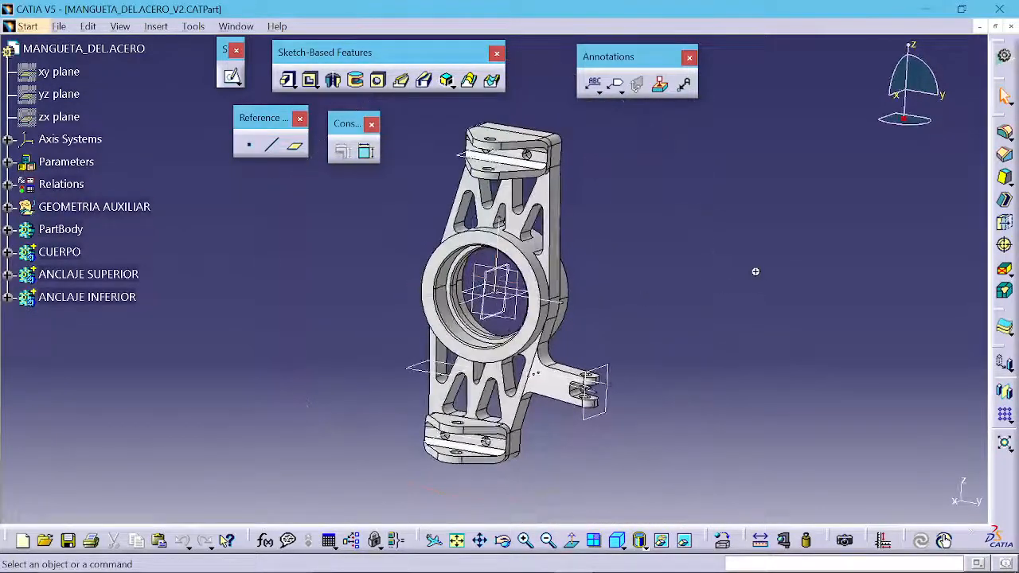
{"action": "middle_click_drag", "start_coordinate": [755, 271], "coordinate": [757, 253]}
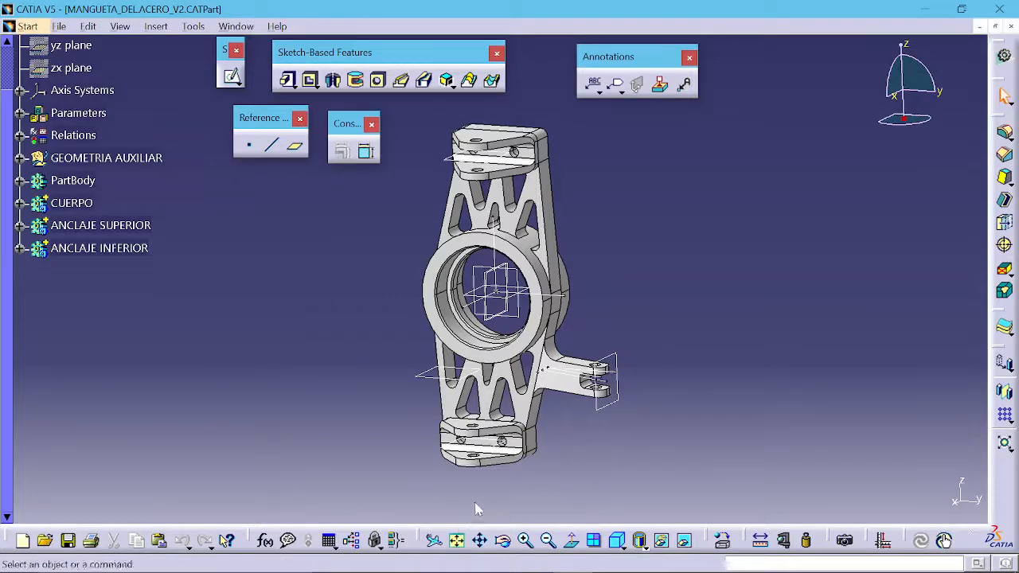
{"action": "left_click", "coordinate": [572, 542]}
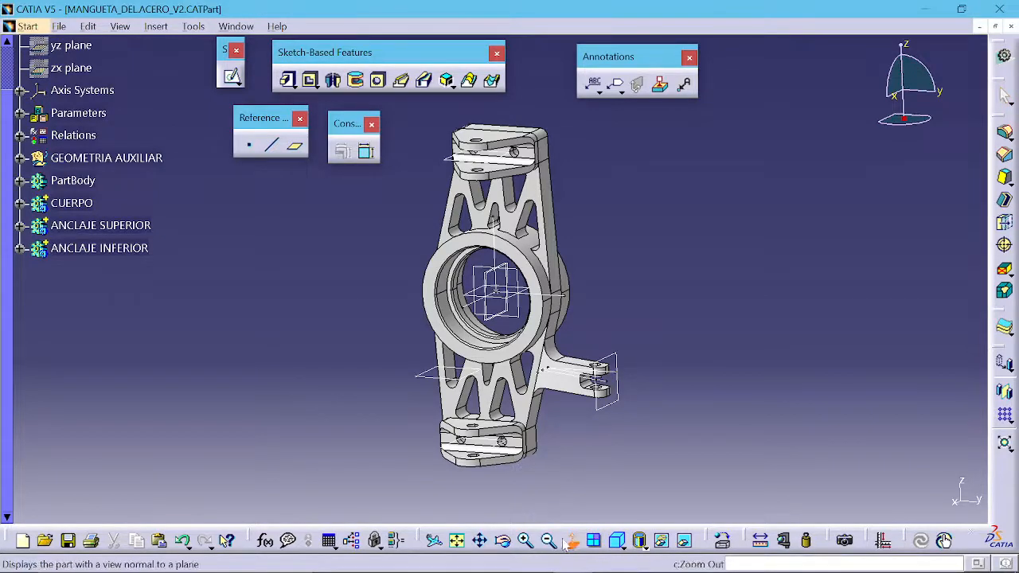
{"action": "left_click", "coordinate": [506, 362]}
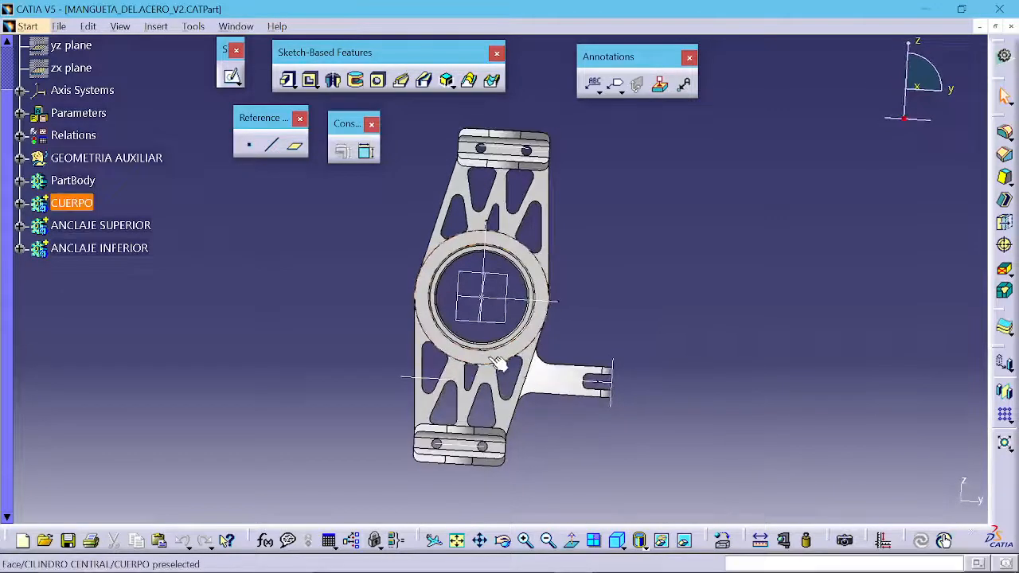
- Show the part in four simultaneous viewports, try rotating the model in them, and return to a single view
{"action": "left_click", "coordinate": [597, 543]}
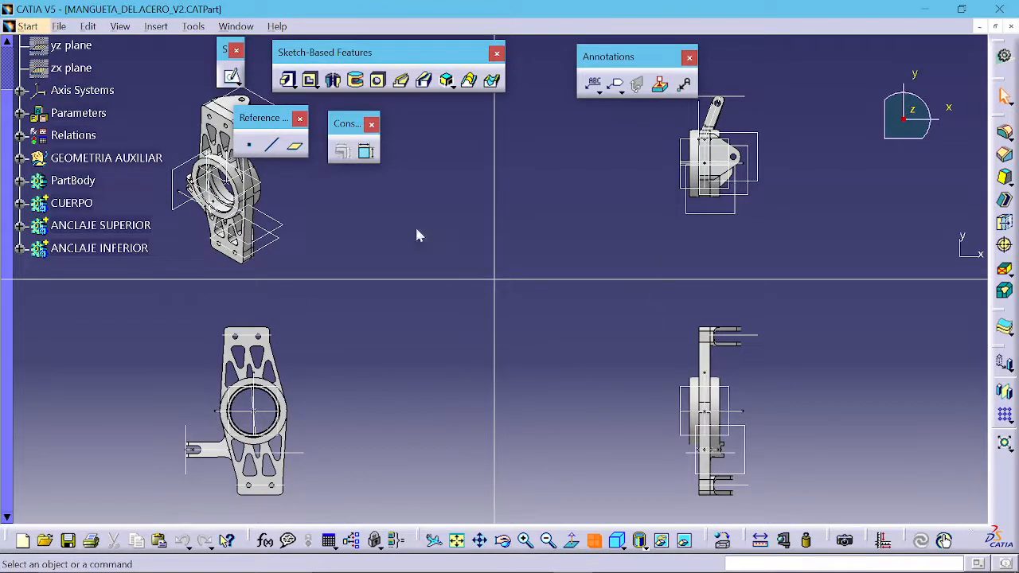
{"action": "middle_click_drag", "start_coordinate": [229, 201], "coordinate": [284, 198]}
{"action": "middle_click_drag", "start_coordinate": [748, 170], "coordinate": [802, 155]}
{"action": "middle_click_drag", "start_coordinate": [708, 390], "coordinate": [637, 388]}
{"action": "mouse_move", "coordinate": [342, 394]}
{"action": "middle_mouse_down"}
{"action": "mouse_move", "coordinate": [342, 405]}
{"action": "mouse_move", "coordinate": [354, 374]}
{"action": "mouse_move", "coordinate": [342, 389]}
{"action": "middle_mouse_up"}
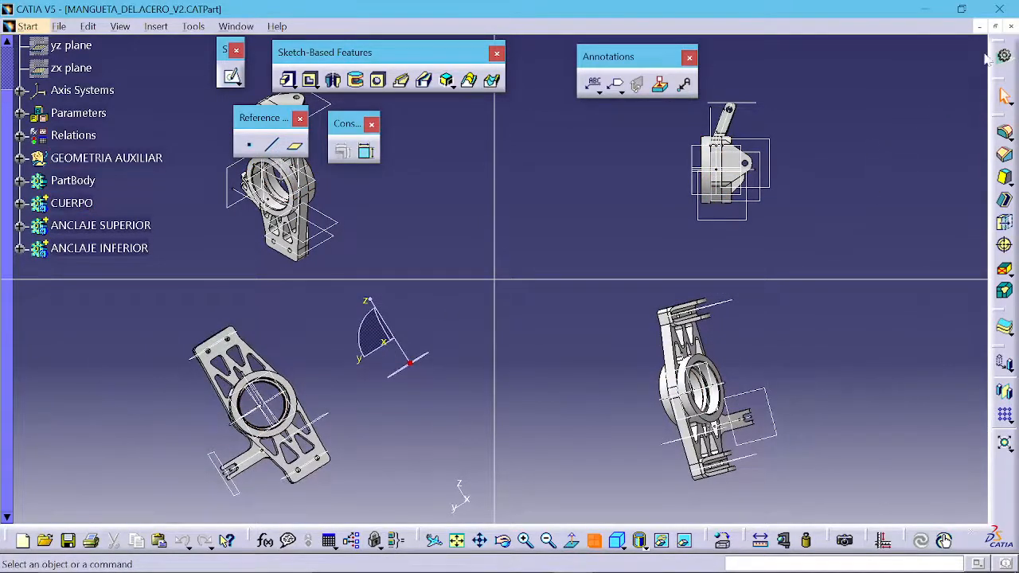
{"action": "left_click", "coordinate": [594, 542]}
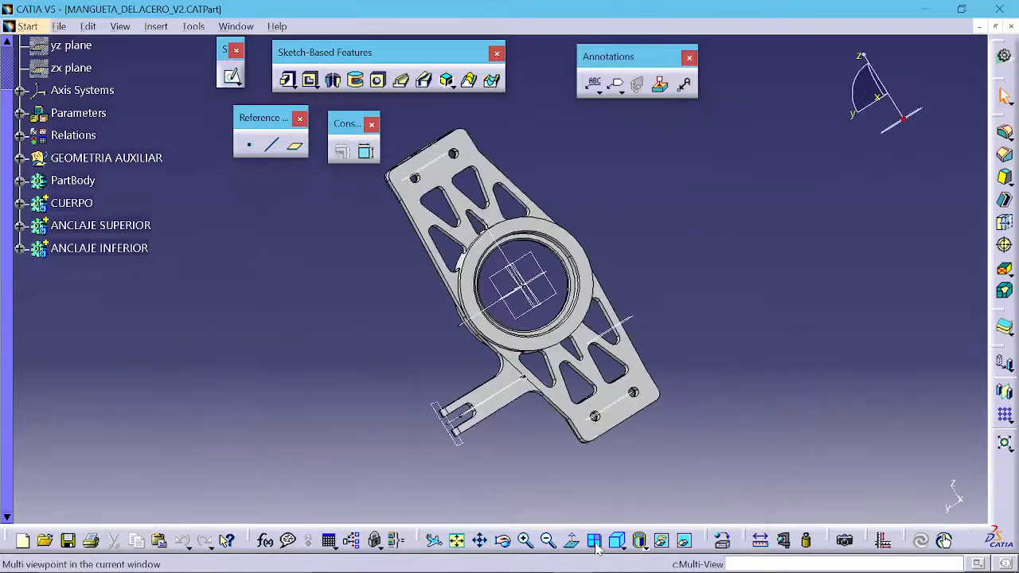
{"action": "middle_click_drag", "start_coordinate": [517, 335], "coordinate": [626, 267]}
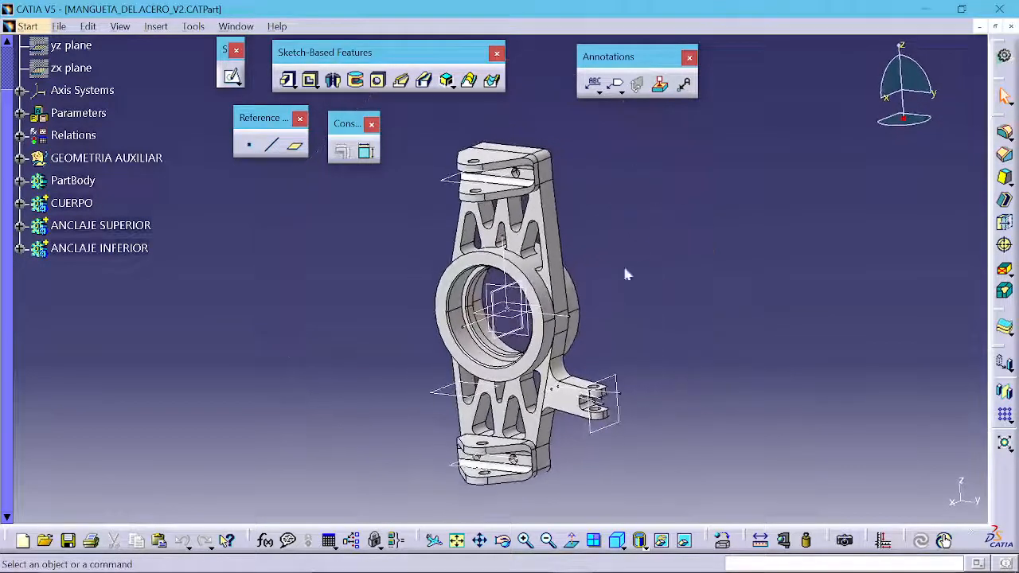
- Look through the standard views and show the part in the front view
{"action": "left_click", "coordinate": [622, 546]}
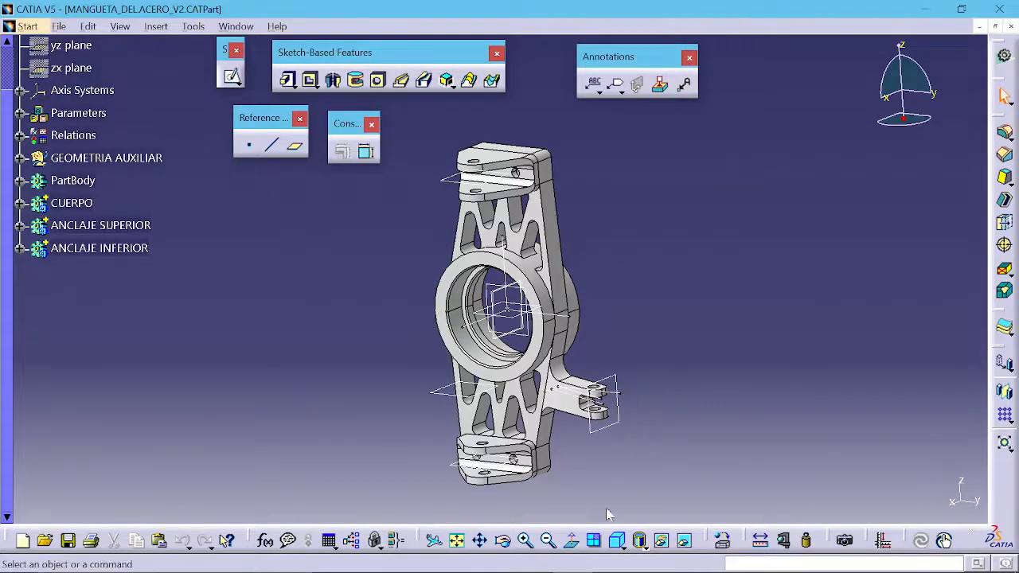
{"action": "left_click", "coordinate": [624, 549]}
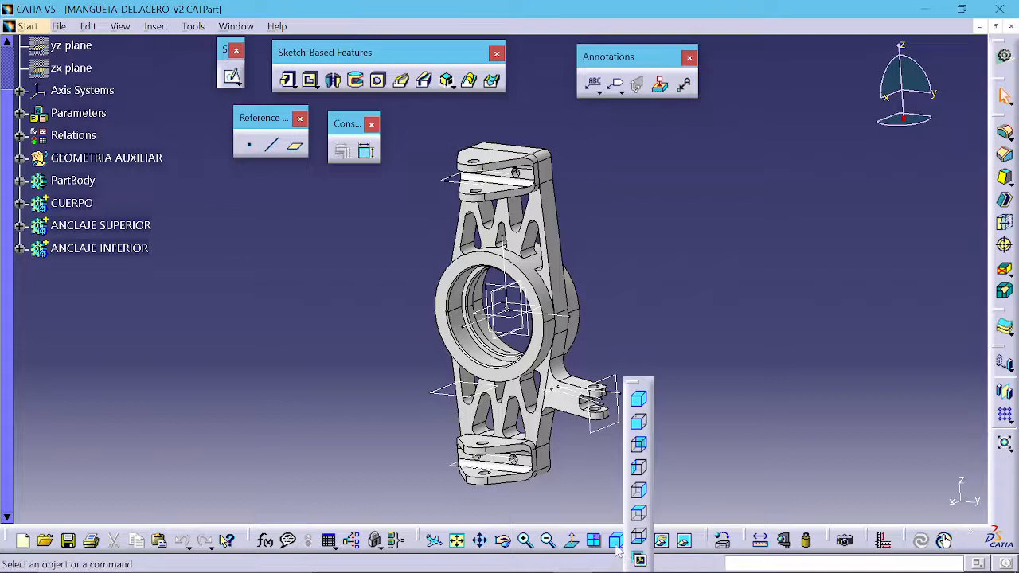
{"action": "left_click", "coordinate": [638, 537]}
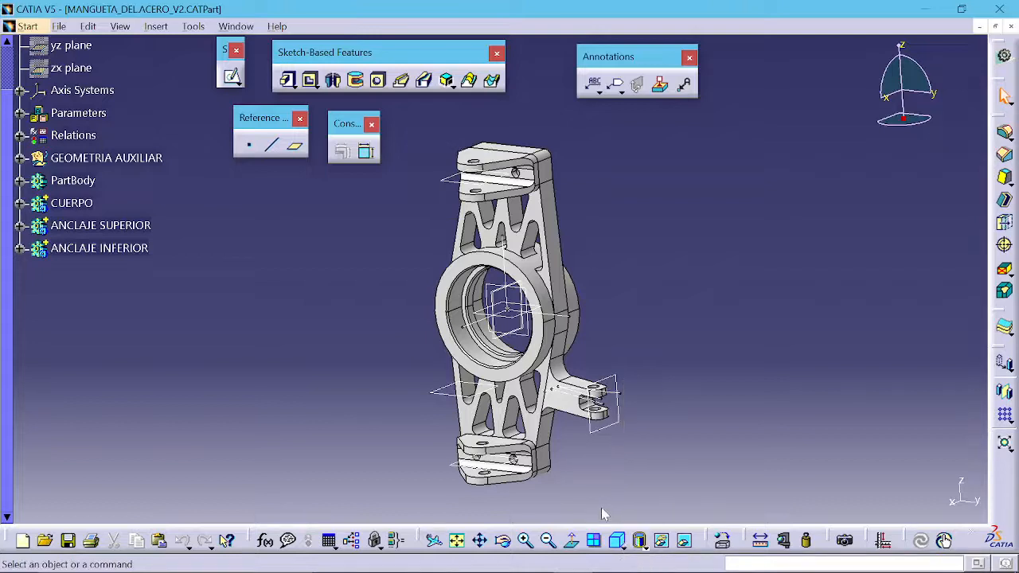
{"action": "left_click", "coordinate": [624, 548]}
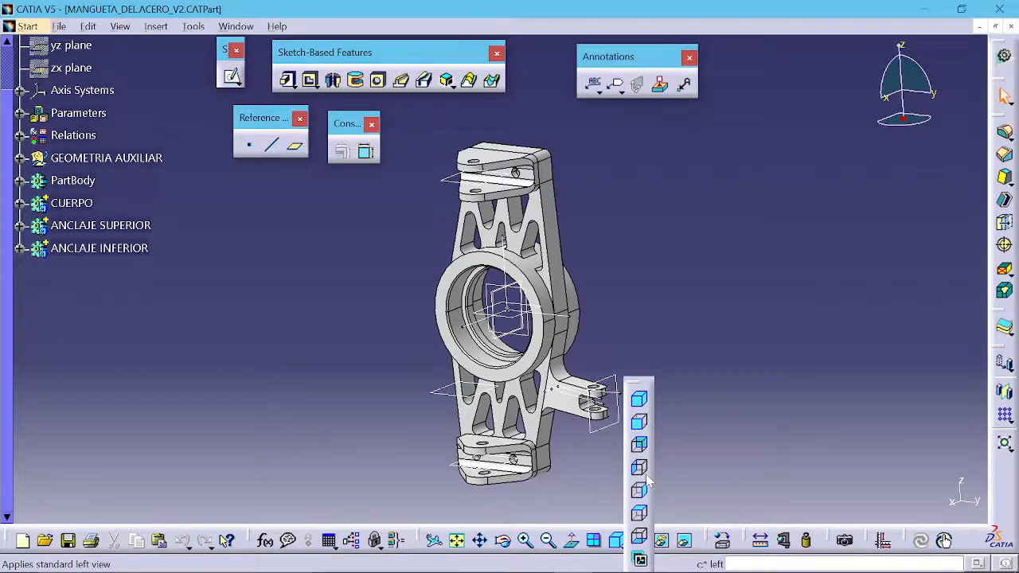
{"action": "left_click", "coordinate": [645, 424]}
{"action": "middle_click_drag", "start_coordinate": [618, 405], "coordinate": [673, 389]}
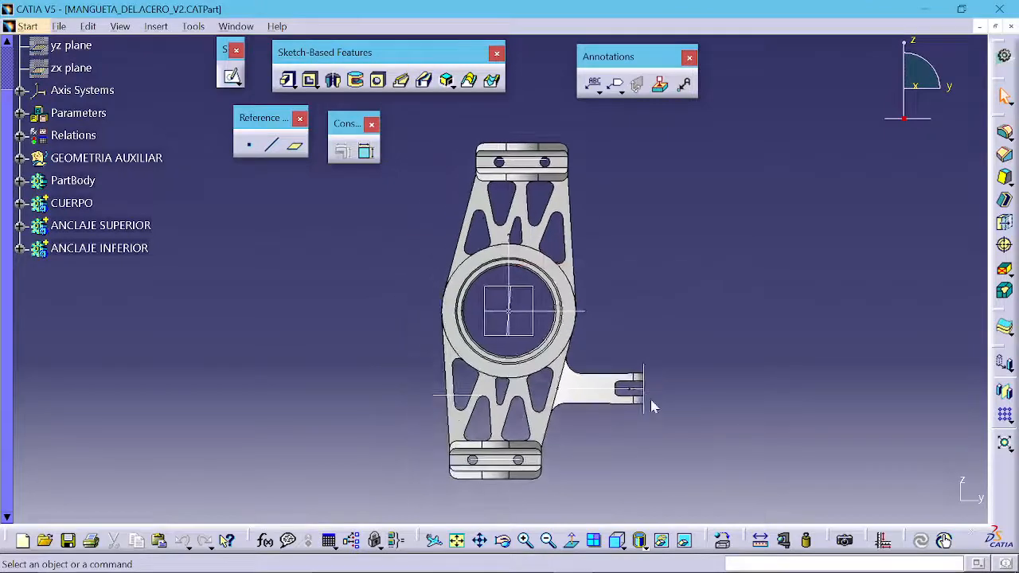
- Show the part in the standard right view and return it to the isometric view
{"action": "left_click", "coordinate": [618, 543]}
{"action": "left_click", "coordinate": [636, 491]}
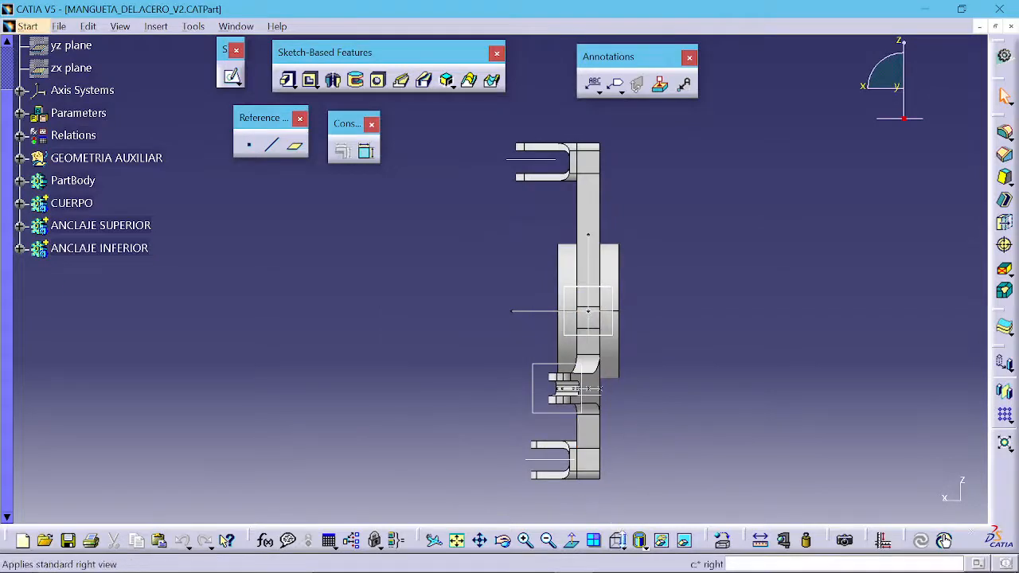
{"action": "left_click", "coordinate": [619, 543]}
{"action": "left_click", "coordinate": [637, 400]}
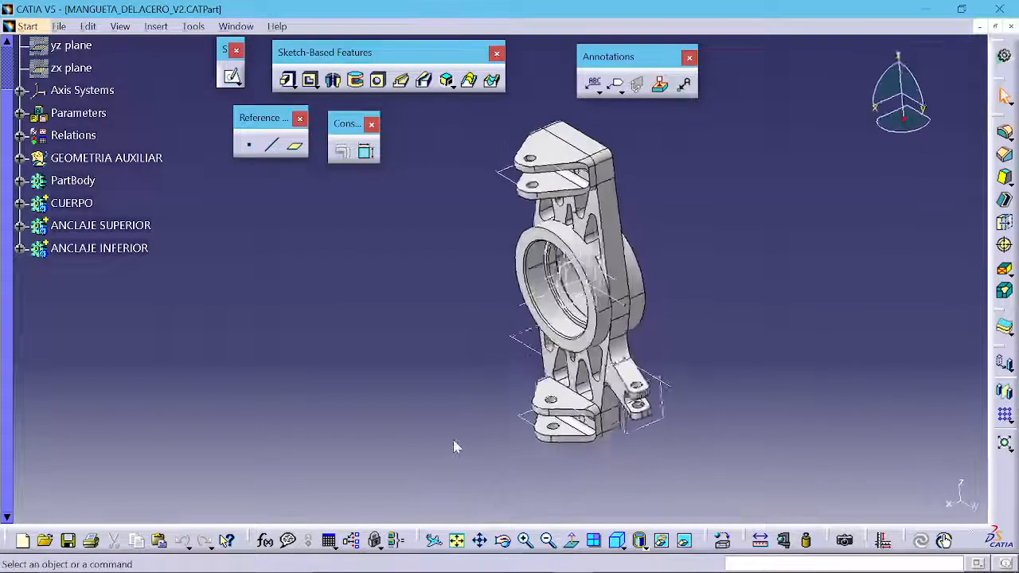
{"action": "middle_click_drag", "start_coordinate": [624, 309], "coordinate": [584, 312]}
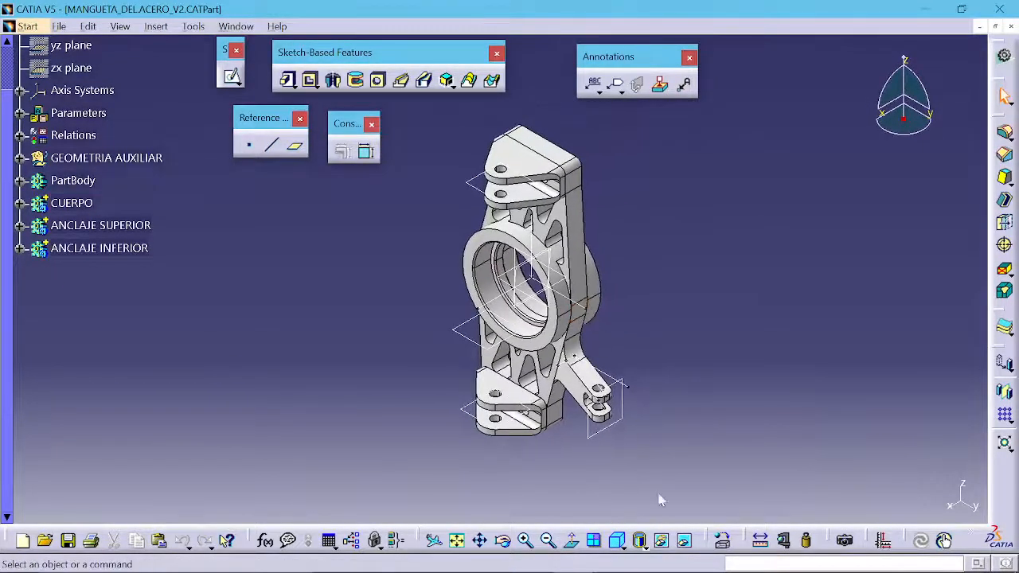
- Compare the part's appearance in Shading with Edges and in plain Shading without edges
{"action": "left_click", "coordinate": [642, 546]}
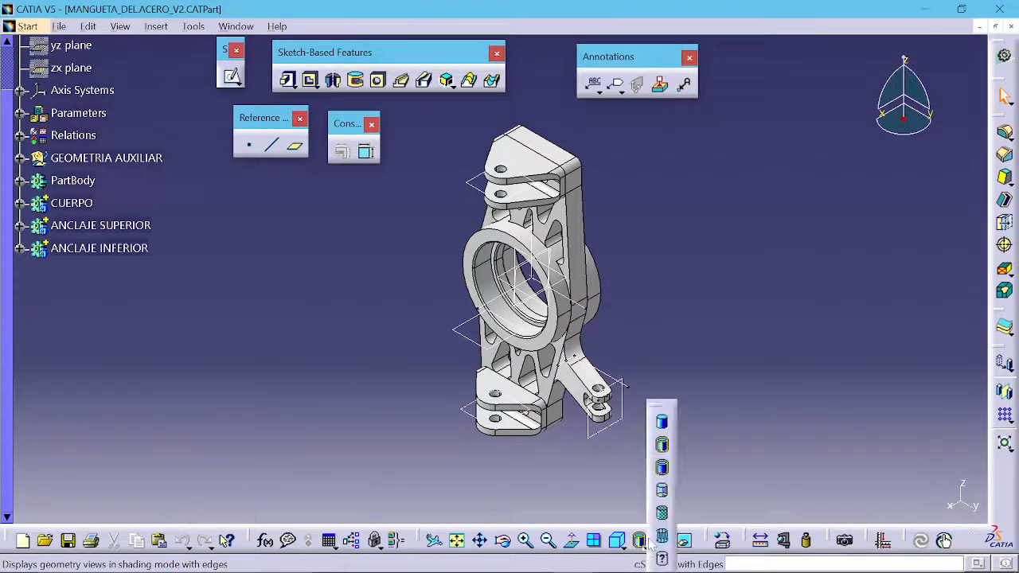
{"action": "left_click", "coordinate": [661, 446]}
{"action": "mouse_move", "coordinate": [557, 362]}
{"action": "middle_mouse_down"}
{"action": "mouse_move", "coordinate": [561, 287]}
{"action": "mouse_move", "coordinate": [491, 240]}
{"action": "middle_mouse_up"}
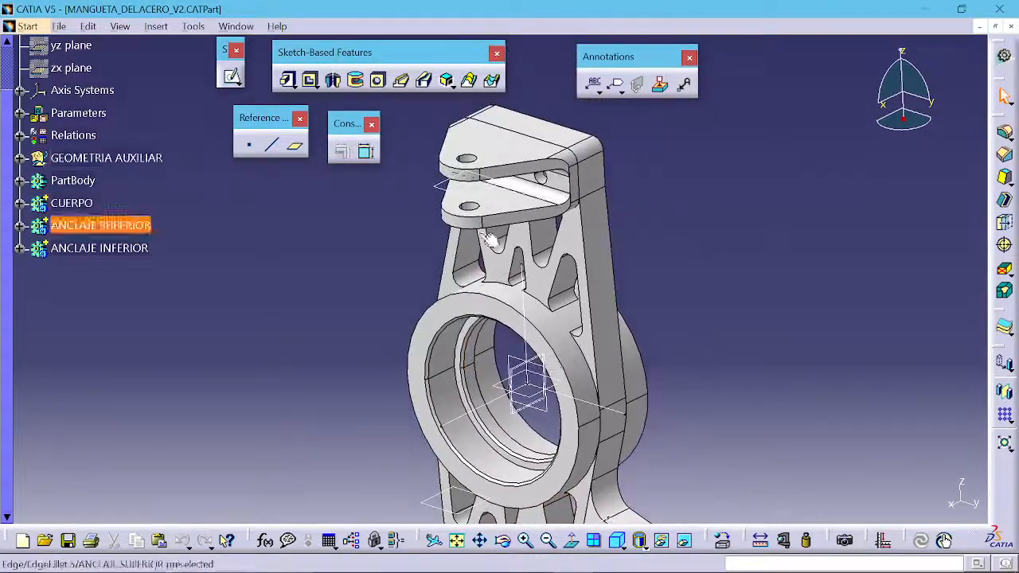
{"action": "left_click", "coordinate": [642, 541]}
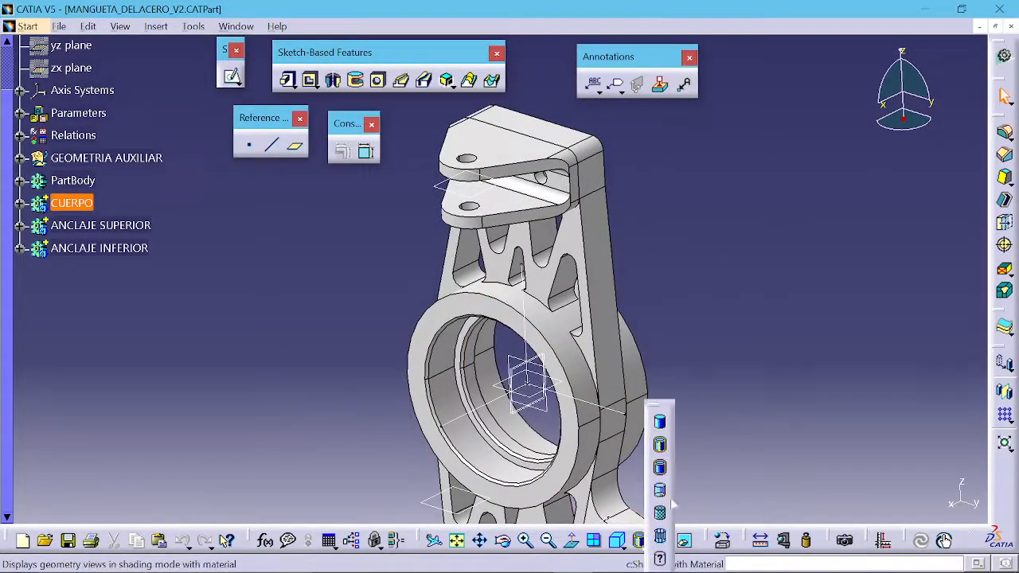
{"action": "left_click", "coordinate": [660, 422]}
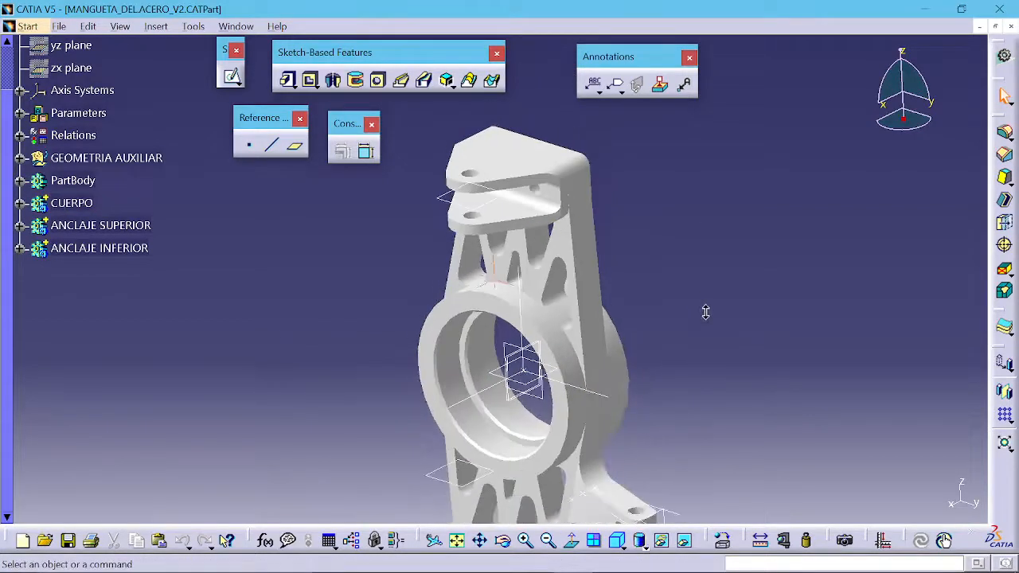
{"action": "middle_click_drag", "start_coordinate": [541, 339], "coordinate": [586, 257]}
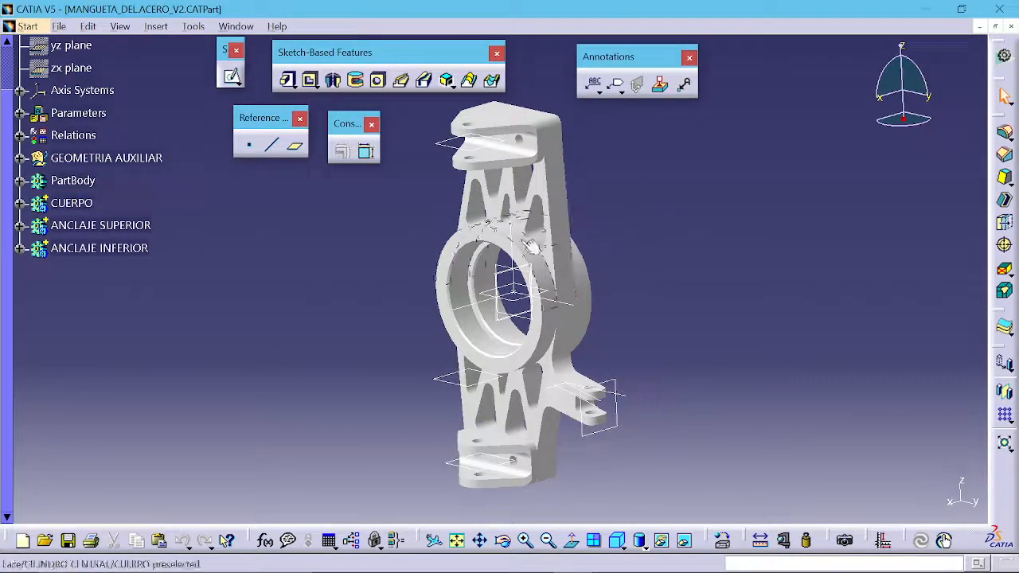
{"action": "mouse_move", "coordinate": [656, 262]}
{"action": "middle_mouse_down", "text": "ctrl"}
{"action": "mouse_move", "coordinate": [669, 280]}
{"action": "mouse_move", "coordinate": [641, 258]}
{"action": "middle_mouse_up", "text": "ctrl"}
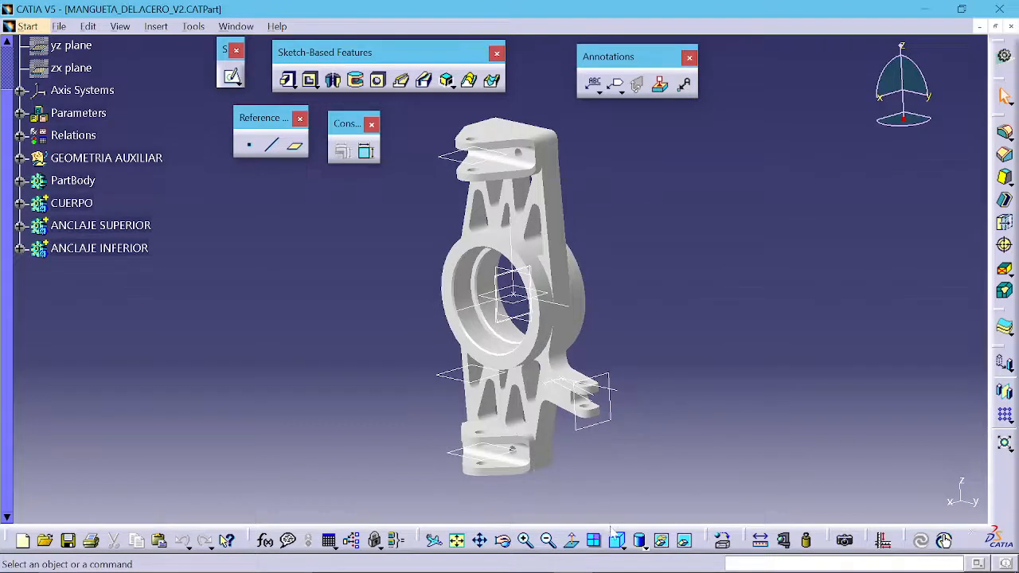
- Display the part in shading with edges but without smooth edges, and inspect it up close
{"action": "left_click", "coordinate": [642, 545]}
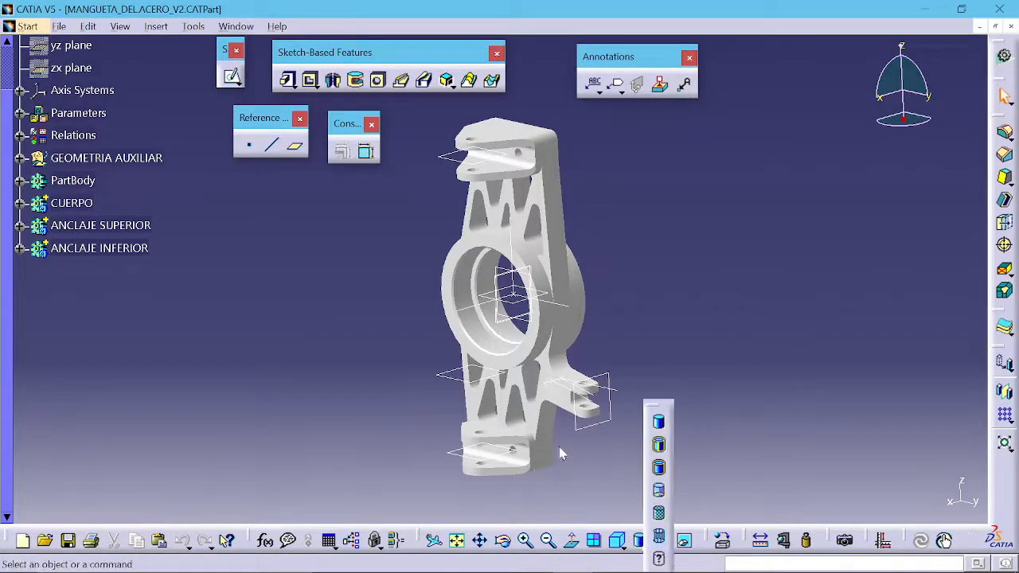
{"action": "left_click", "coordinate": [659, 468]}
{"action": "mouse_move", "coordinate": [621, 374]}
{"action": "middle_mouse_down"}
{"action": "mouse_move", "coordinate": [645, 288]}
{"action": "mouse_move", "coordinate": [628, 339]}
{"action": "mouse_move", "coordinate": [646, 351]}
{"action": "middle_mouse_up"}
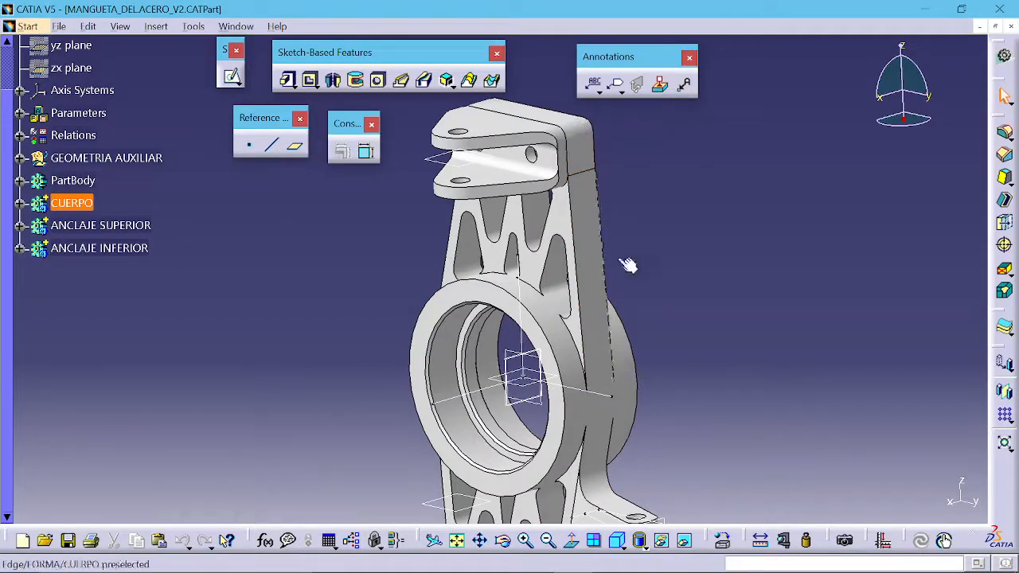
{"action": "mouse_move", "coordinate": [628, 265]}
{"action": "middle_mouse_down"}
{"action": "mouse_move", "coordinate": [627, 219]}
{"action": "mouse_move", "coordinate": [641, 256]}
{"action": "middle_mouse_up"}
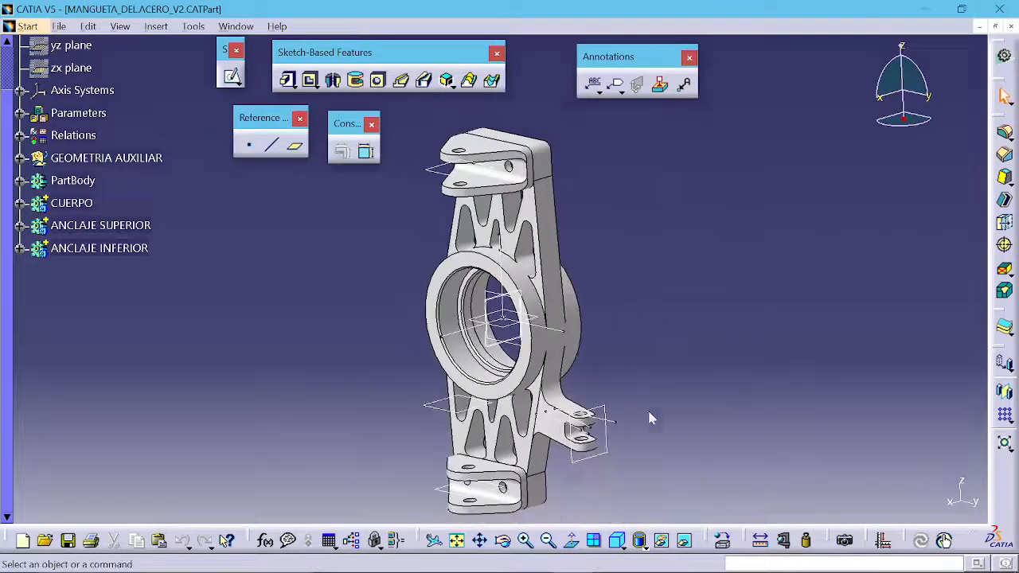
- Display the part in Shading with Edges and Hidden Edges, and compare it with Shading with Material
{"action": "left_click", "coordinate": [644, 547]}
{"action": "left_click", "coordinate": [660, 490]}
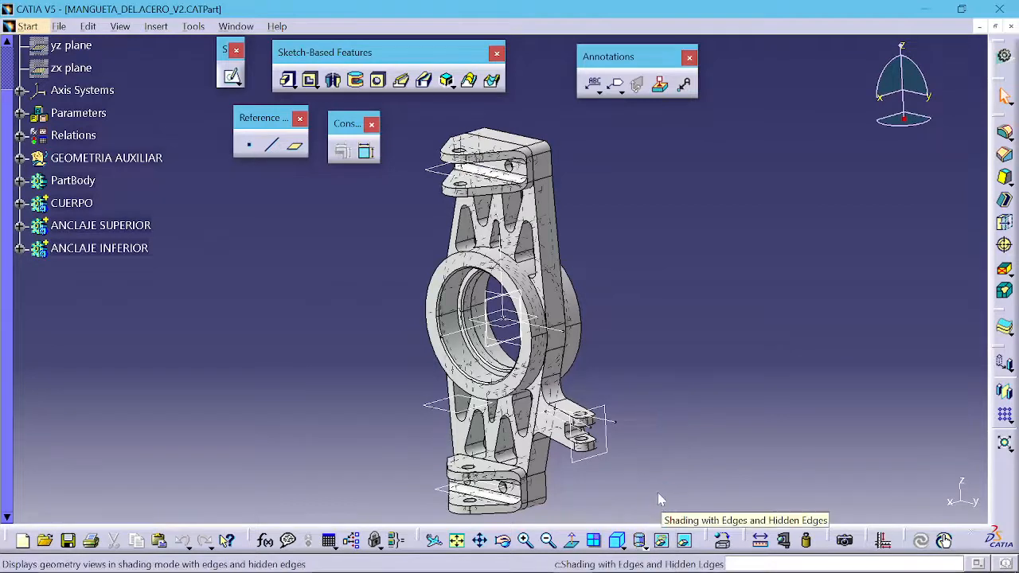
{"action": "left_click", "coordinate": [647, 546]}
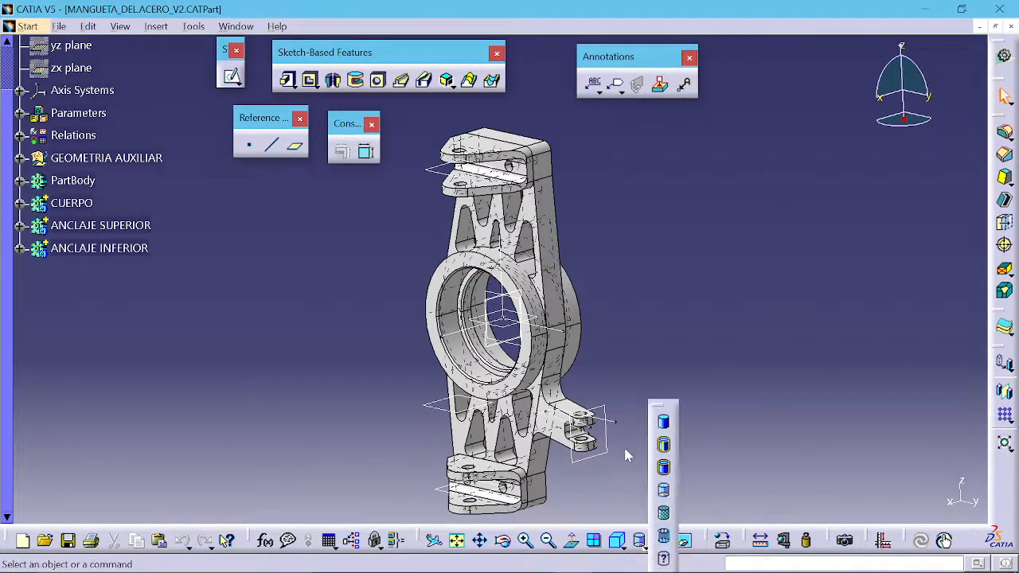
{"action": "left_click", "coordinate": [663, 511]}
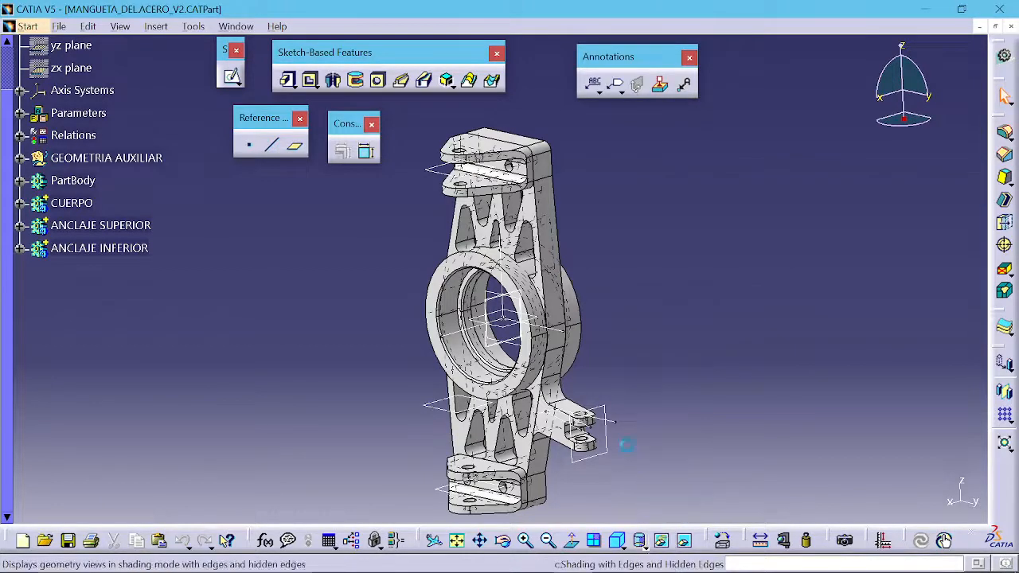
- Display the part in Wireframe and inspect it from a slightly different angle
{"action": "left_click", "coordinate": [646, 547]}
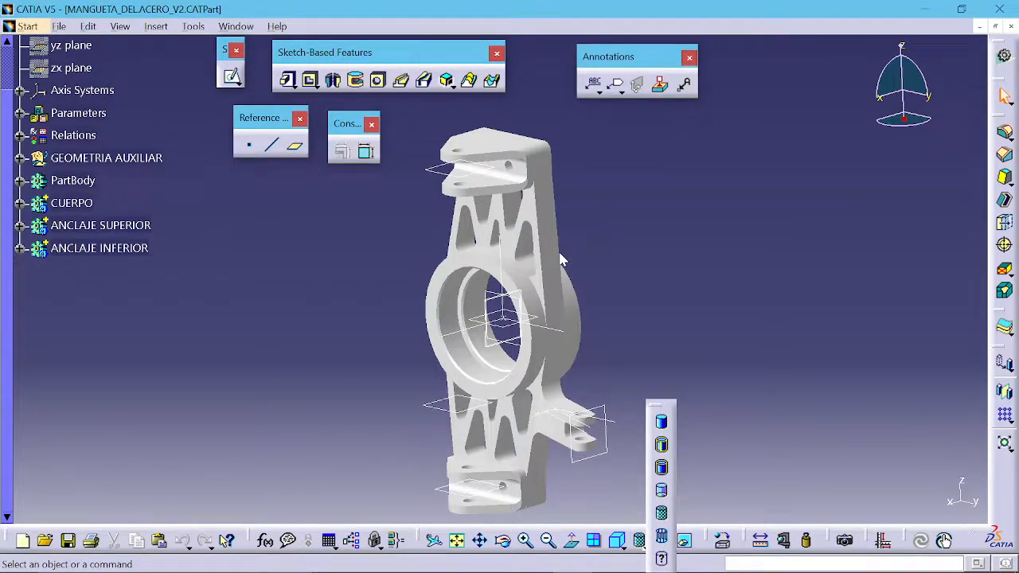
{"action": "left_click", "coordinate": [661, 537]}
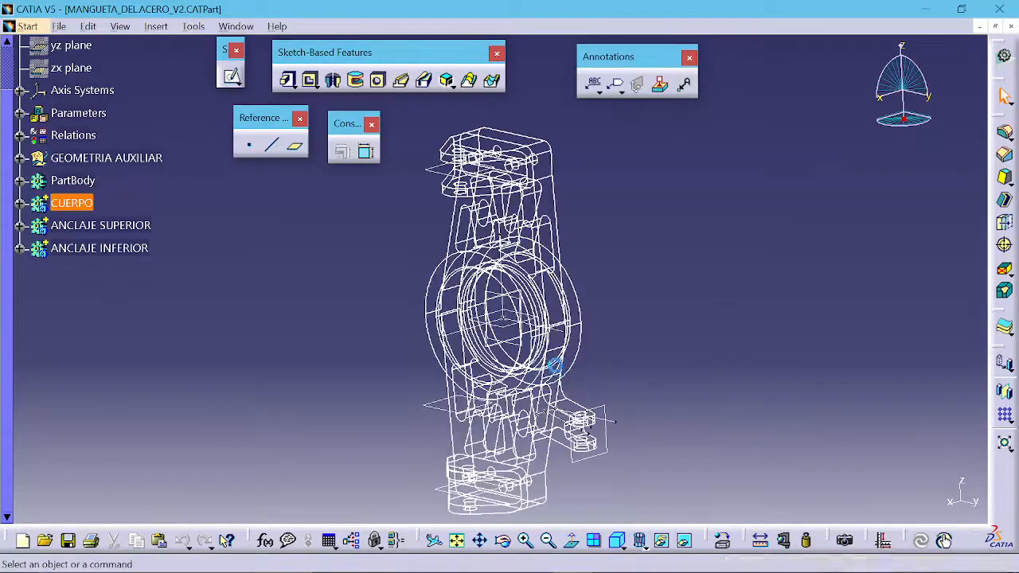
{"action": "middle_click_drag", "start_coordinate": [602, 262], "coordinate": [616, 275]}
{"action": "middle_click_drag", "start_coordinate": [605, 354], "coordinate": [513, 387]}
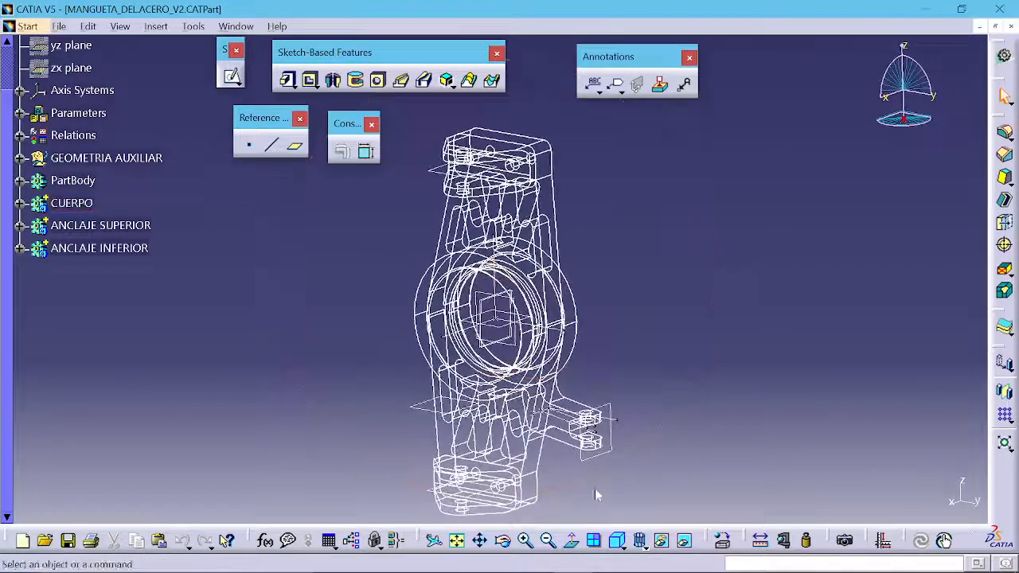
- Set the render style back to Shading with Edges and bring the lower part of the upright closer
{"action": "left_click", "coordinate": [662, 540]}
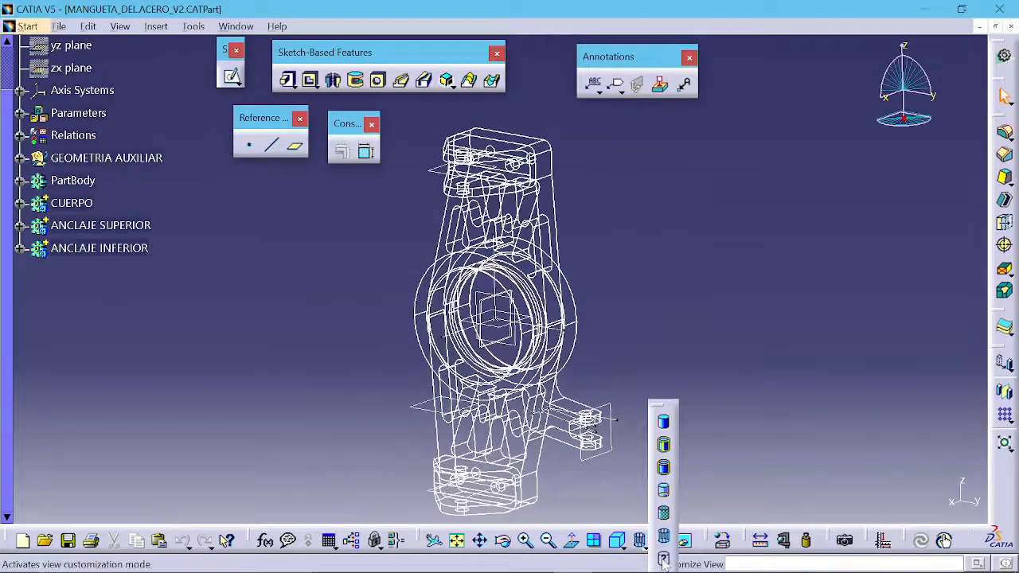
{"action": "left_click", "coordinate": [663, 445]}
{"action": "mouse_move", "coordinate": [647, 352]}
{"action": "middle_mouse_down"}
{"action": "mouse_move", "coordinate": [639, 323]}
{"action": "mouse_move", "coordinate": [610, 332]}
{"action": "mouse_move", "coordinate": [618, 318]}
{"action": "mouse_move", "coordinate": [645, 319]}
{"action": "middle_mouse_up"}
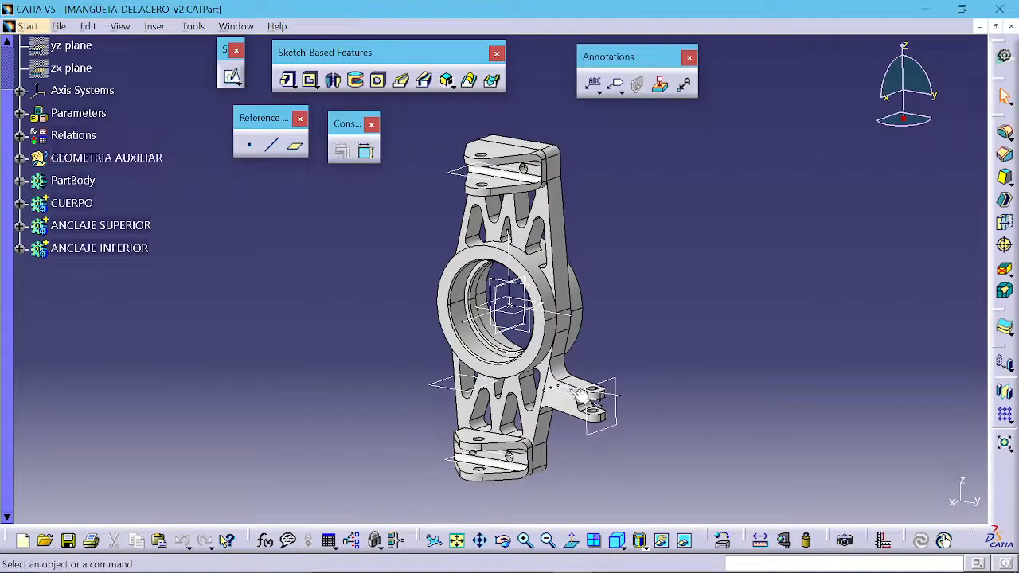
{"action": "mouse_move", "coordinate": [557, 416]}
{"action": "middle_mouse_down"}
{"action": "mouse_move", "coordinate": [579, 387]}
{"action": "mouse_move", "coordinate": [564, 403]}
{"action": "middle_mouse_up"}
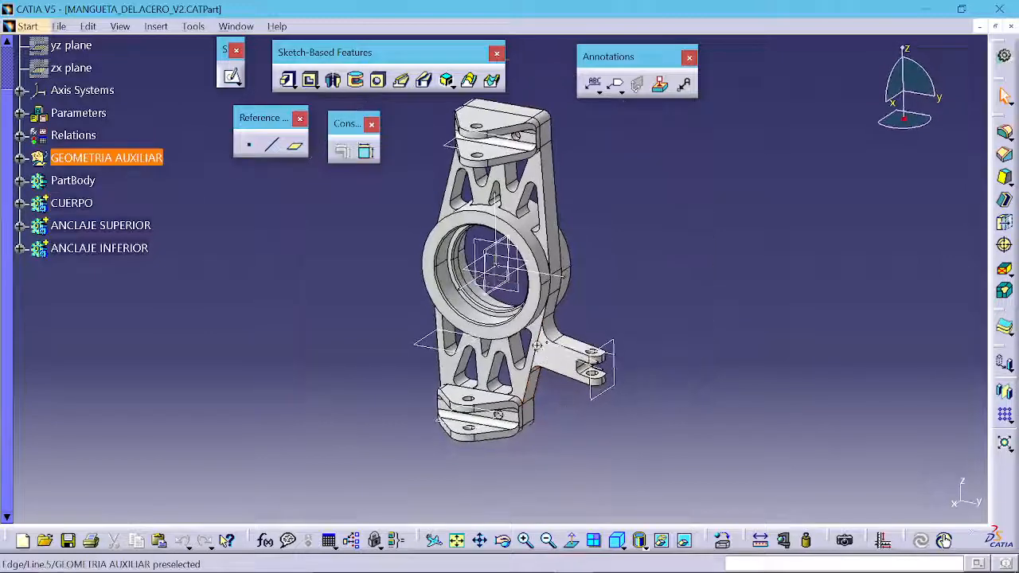
{"action": "middle_click_drag", "start_coordinate": [538, 321], "coordinate": [514, 334], "text": "ctrl"}
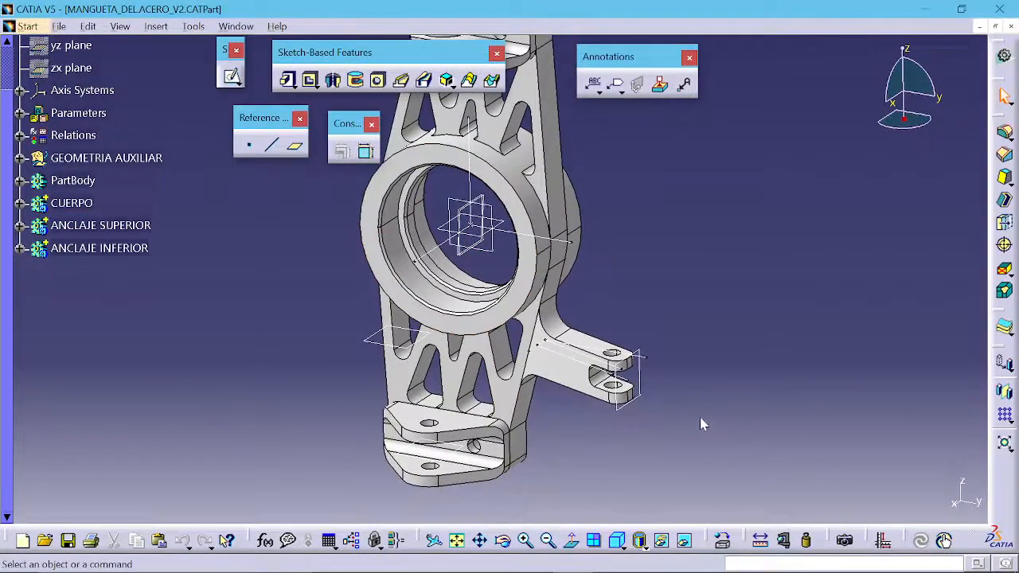
- Hide the plane at the side lug in the model, and show it again as Plane.10 in the GEOMETRIA AUXILIAR branch of the tree
{"action": "right_click", "coordinate": [639, 372]}
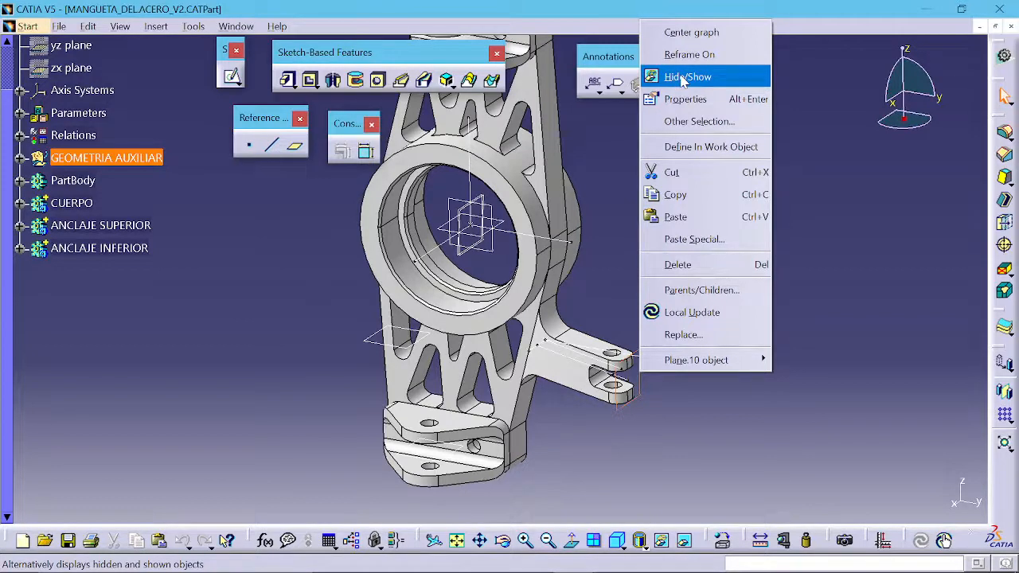
{"action": "left_click", "coordinate": [682, 77]}
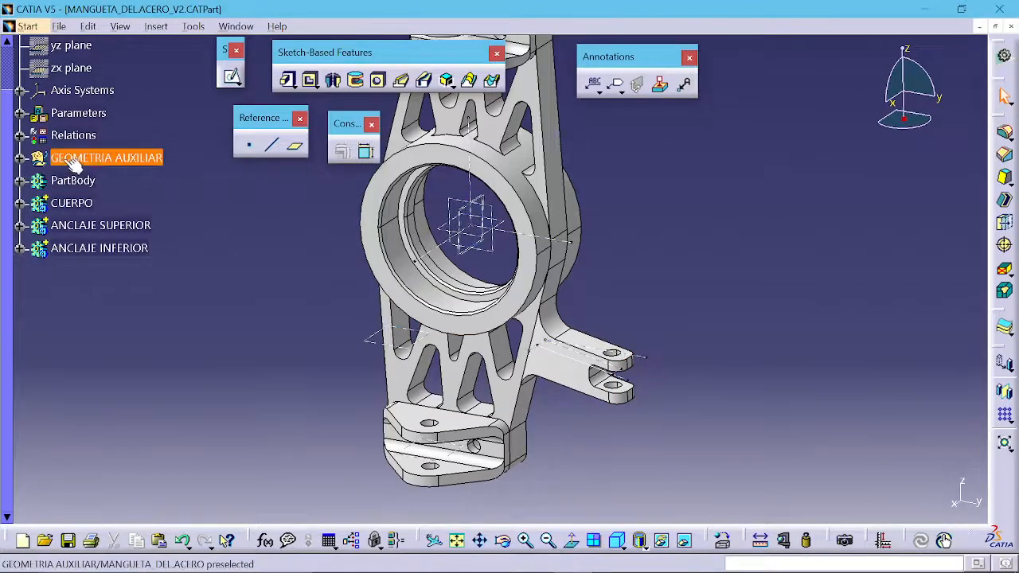
{"action": "left_click", "coordinate": [19, 157]}
{"action": "scroll", "coordinate": [131, 183], "scroll_direction": "down", "scroll_amount": 5}
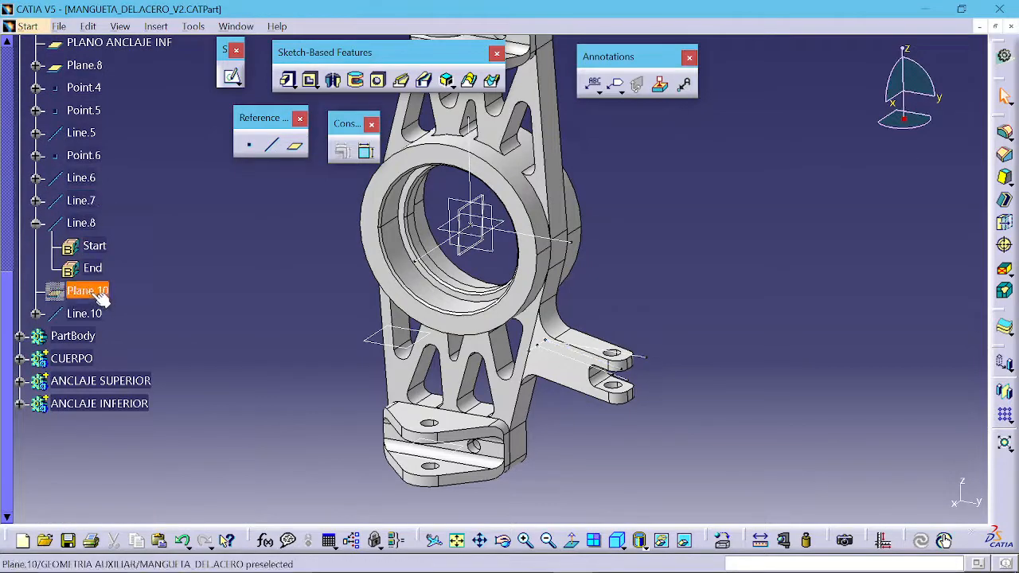
{"action": "right_click", "coordinate": [102, 292]}
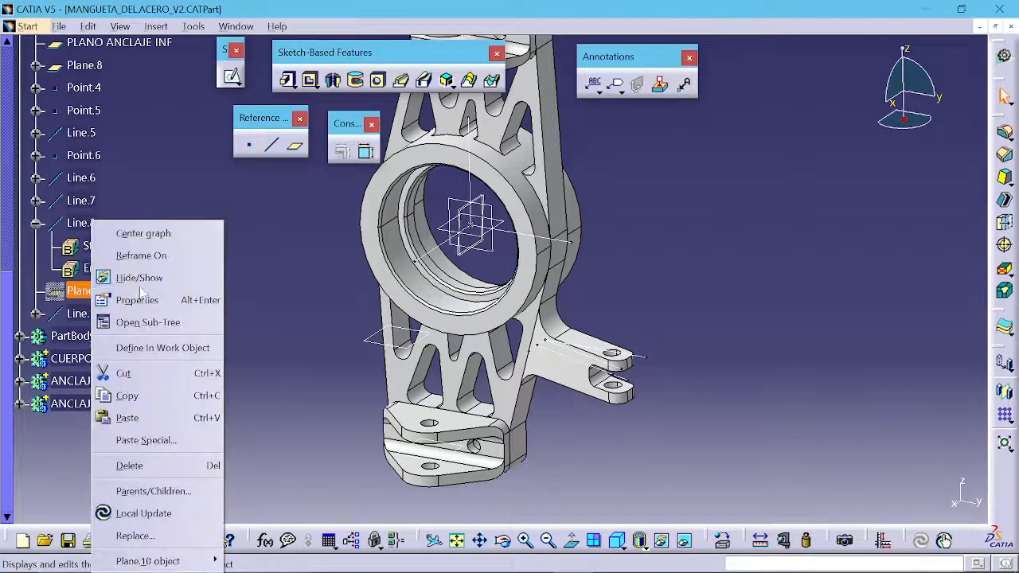
{"action": "left_click", "coordinate": [143, 211]}
- Hide Plane.10 from the specification tree and make it visible again the same way
{"action": "right_click", "coordinate": [87, 290]}
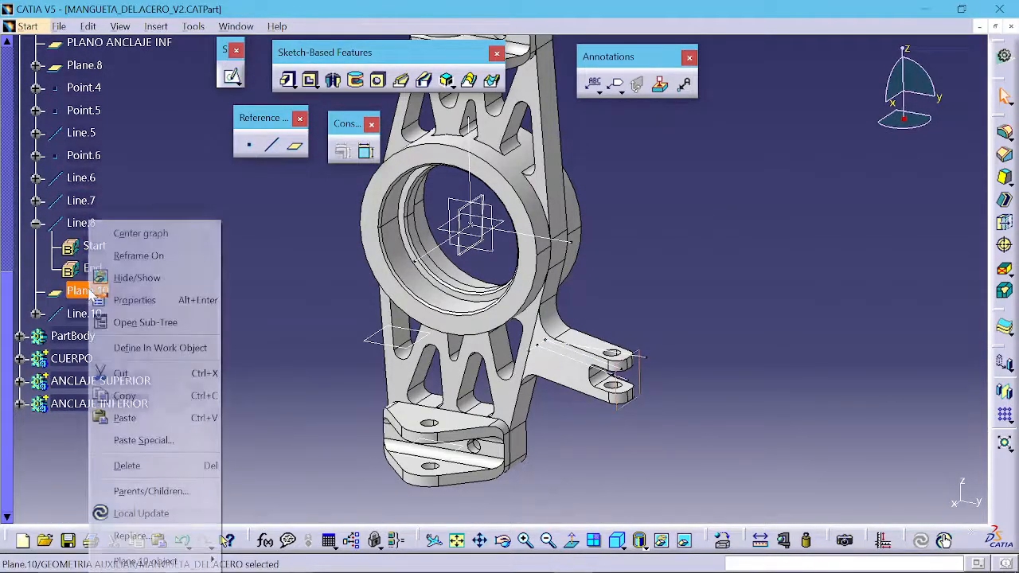
{"action": "left_click", "coordinate": [120, 277]}
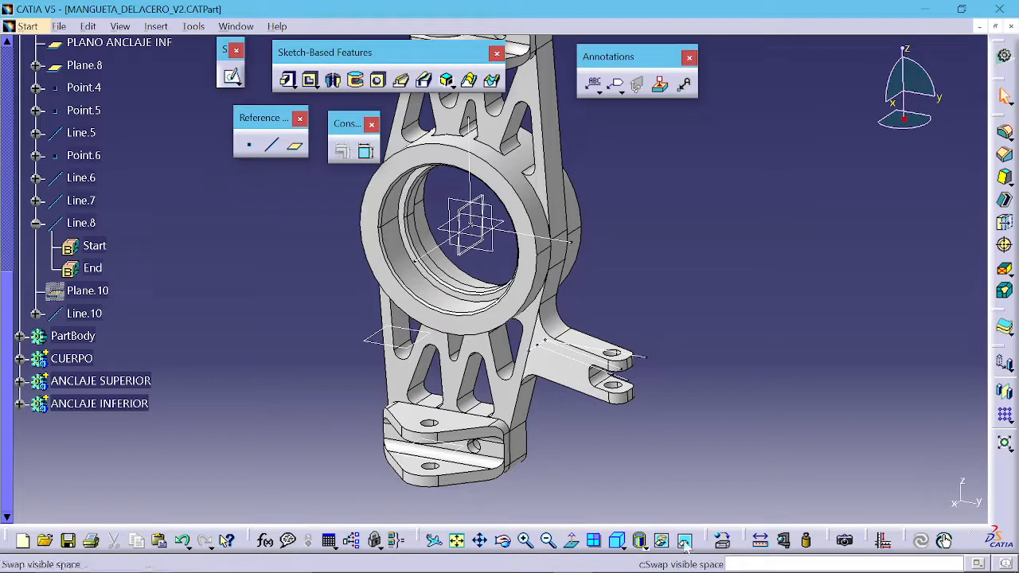
{"action": "left_click", "coordinate": [93, 291]}
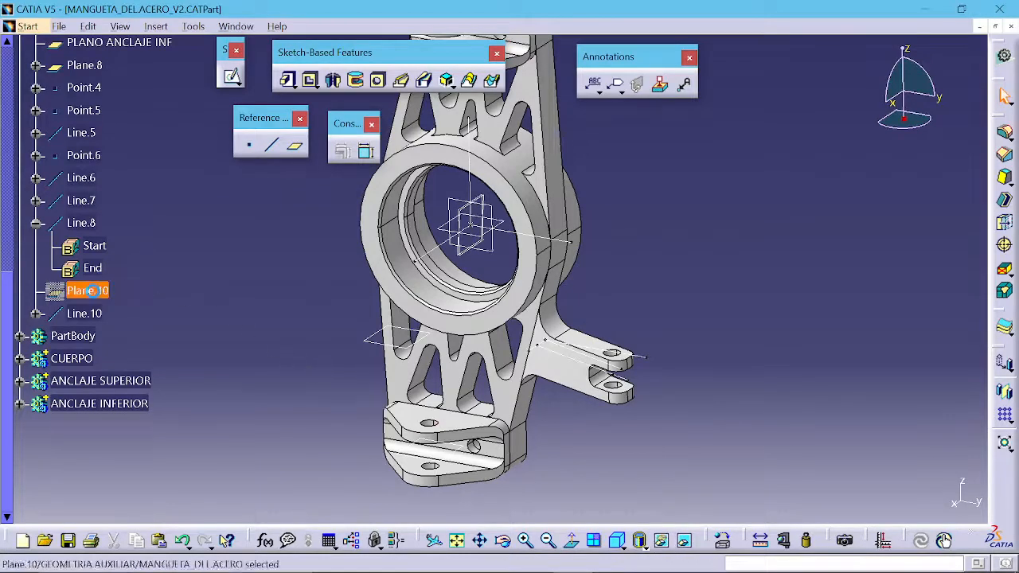
{"action": "right_click", "coordinate": [92, 291]}
{"action": "left_click", "coordinate": [119, 276]}
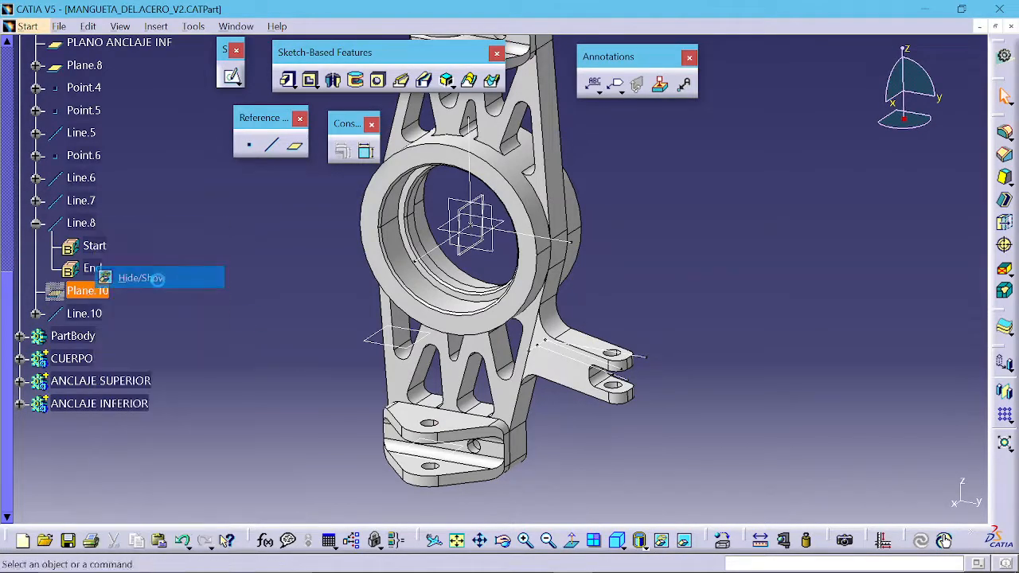
- Use the Hide/Show command to hide Plane.10 at the side lug, show it again from the tree, and hide it once more
{"action": "left_click", "coordinate": [642, 382]}
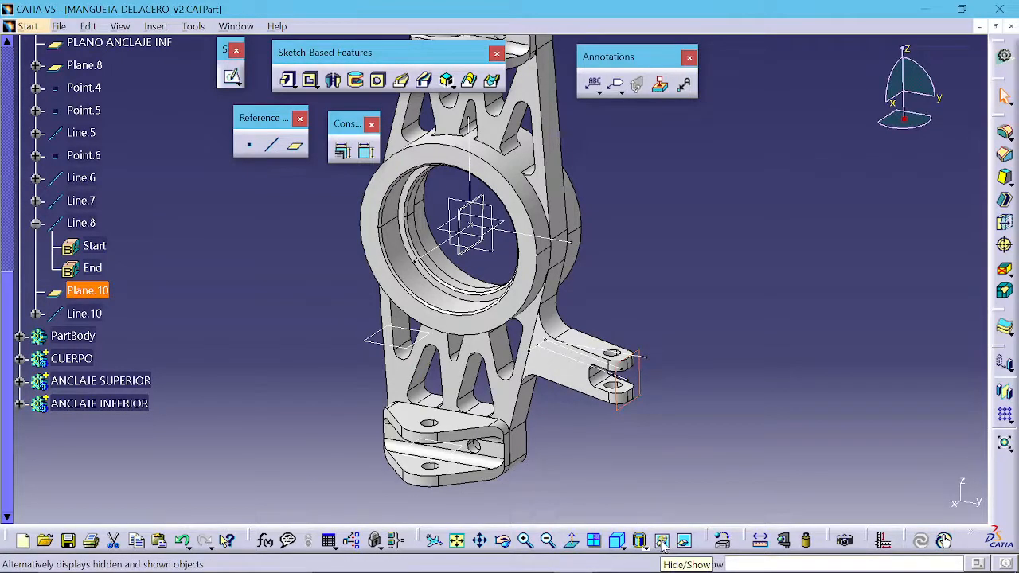
{"action": "left_click", "coordinate": [661, 542]}
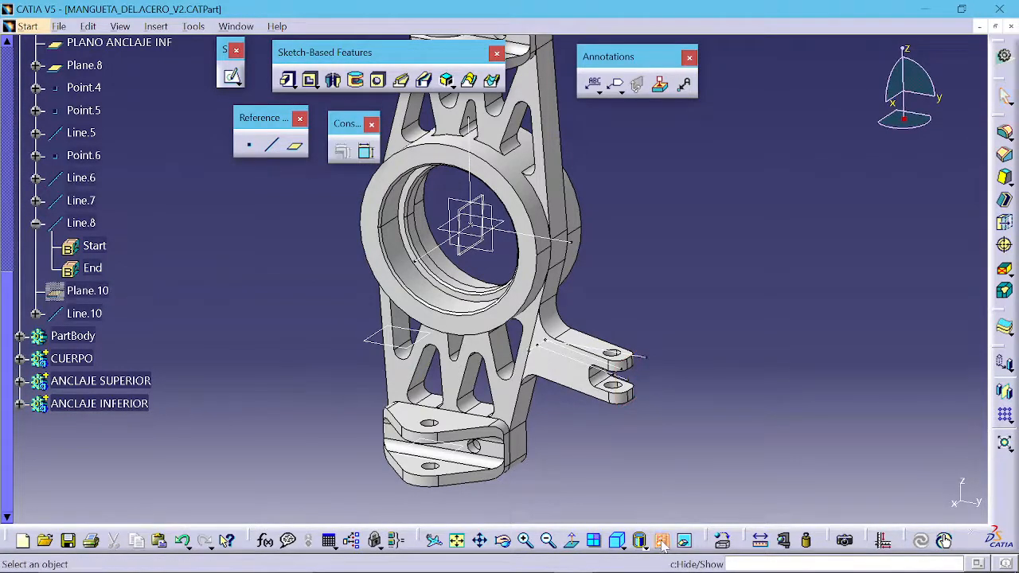
{"action": "left_click", "coordinate": [112, 291]}
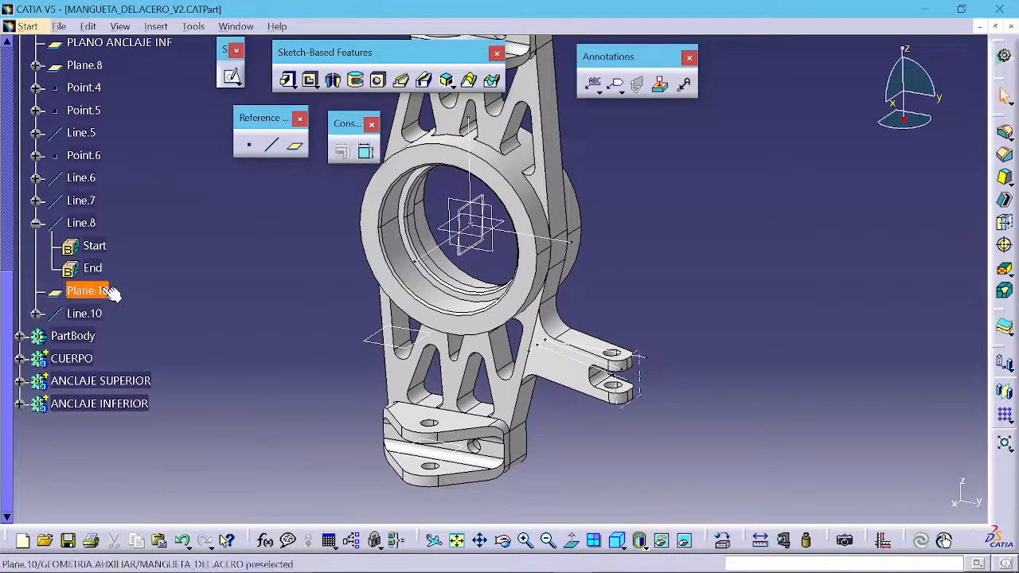
{"action": "left_click", "coordinate": [661, 541]}
{"action": "left_click", "coordinate": [637, 398]}
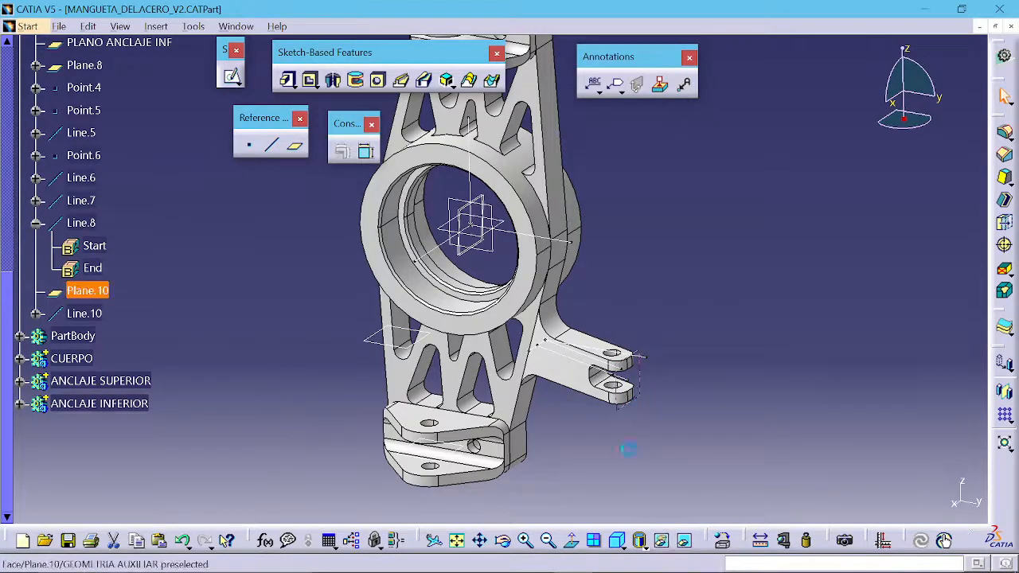
{"action": "left_click", "coordinate": [661, 541]}
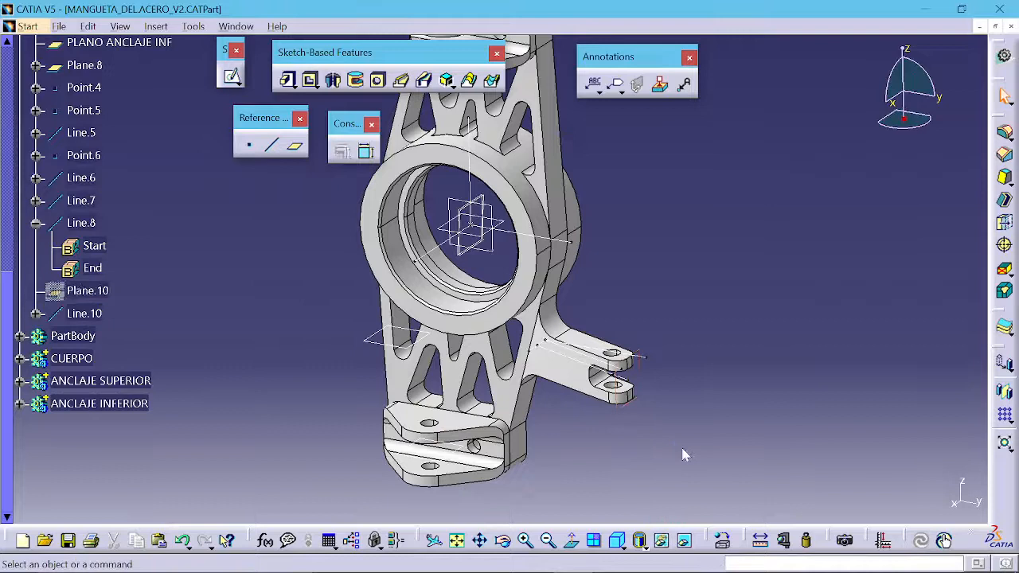
- Swap to the hidden space, send Plane.10 back to the visible space, and return to the visible space
{"action": "left_click", "coordinate": [683, 541]}
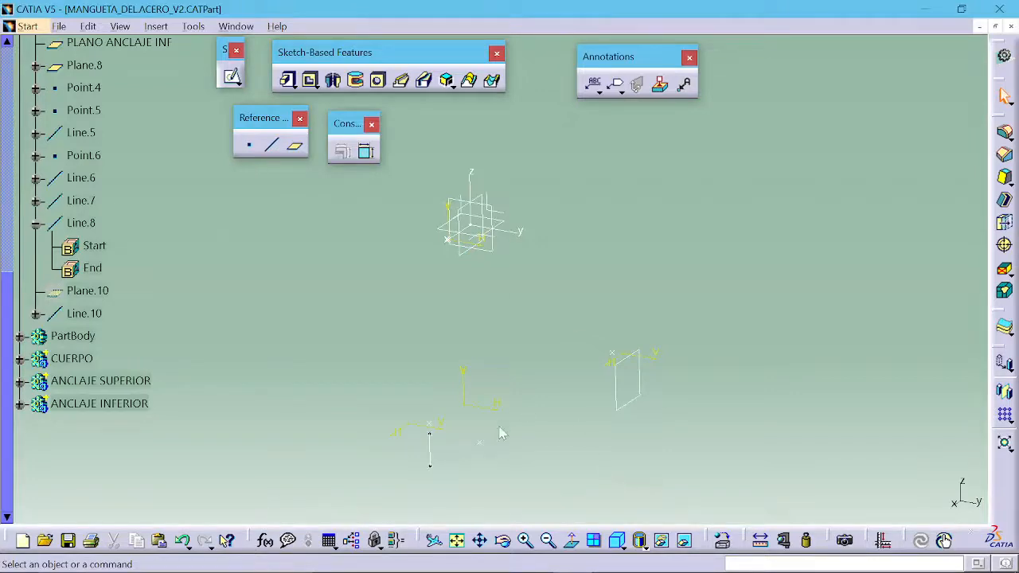
{"action": "left_click", "coordinate": [683, 541]}
{"action": "left_click", "coordinate": [646, 386]}
{"action": "left_click", "coordinate": [661, 540]}
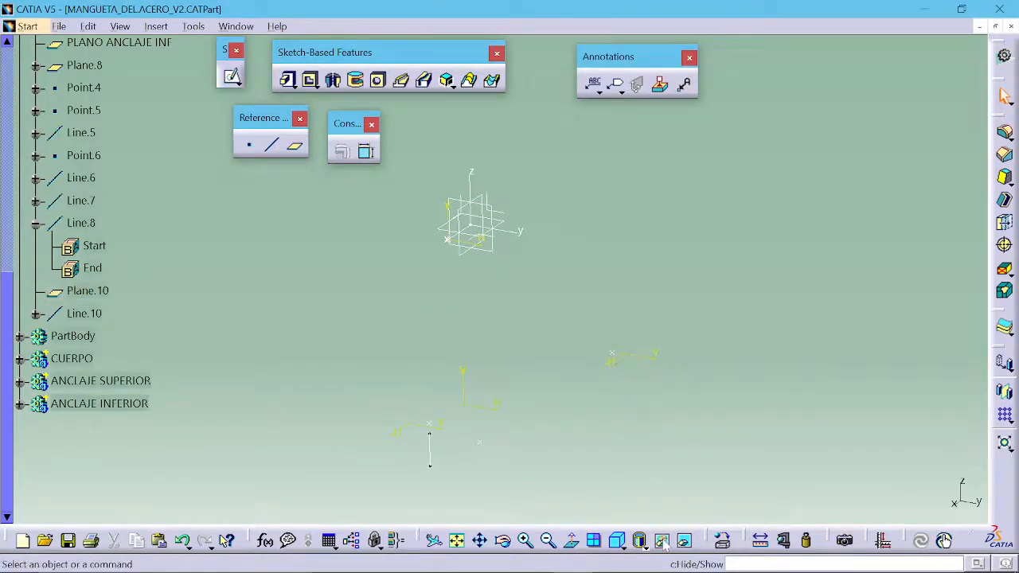
{"action": "left_click", "coordinate": [684, 541]}
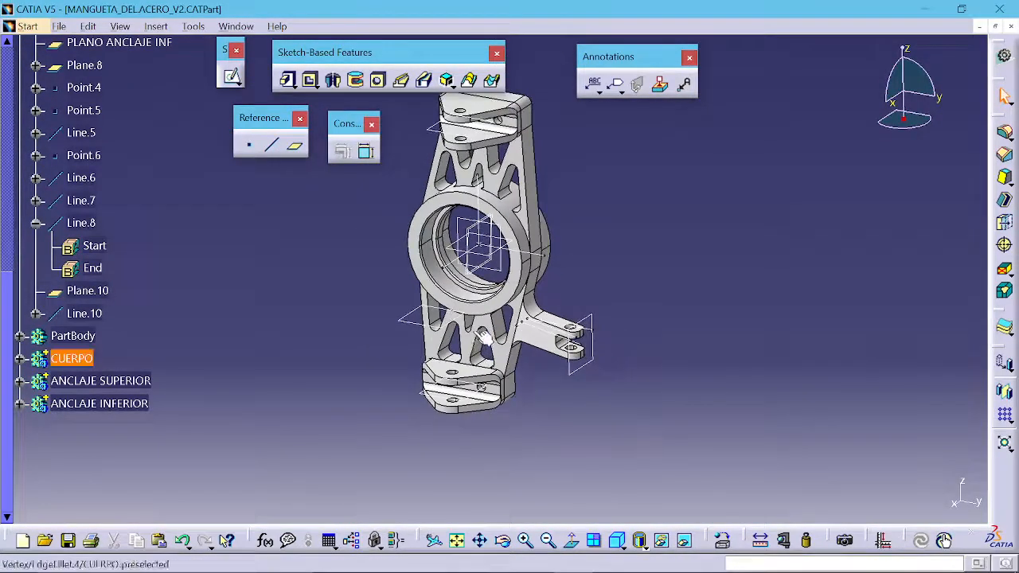
{"action": "middle_click_drag", "start_coordinate": [475, 320], "coordinate": [476, 332]}
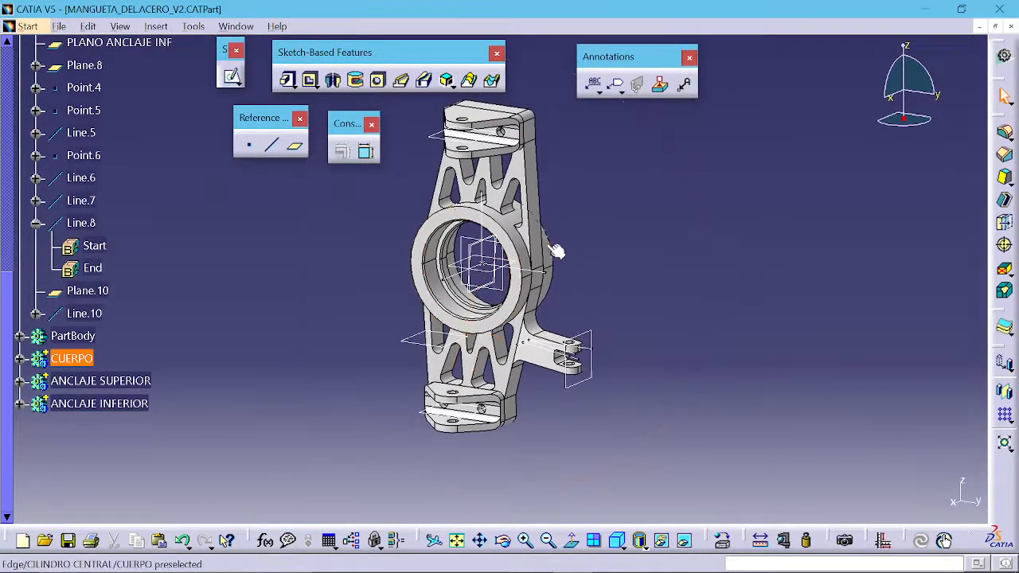
- Hide the CUERPO body and swap to the hidden space to view it there
{"action": "left_click", "coordinate": [97, 360]}
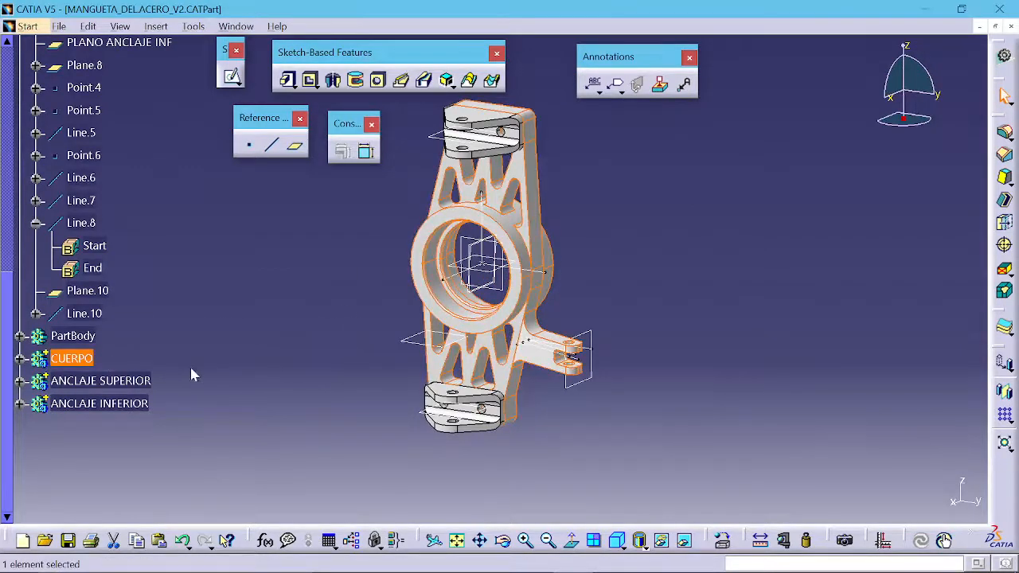
{"action": "right_click", "coordinate": [88, 360]}
{"action": "left_click", "coordinate": [158, 69]}
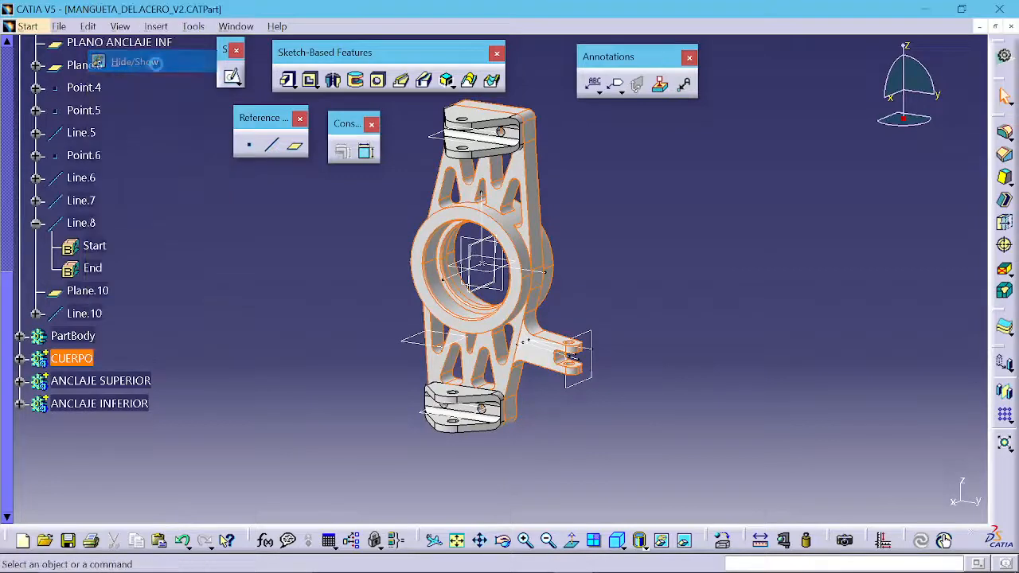
{"action": "left_click", "coordinate": [685, 542]}
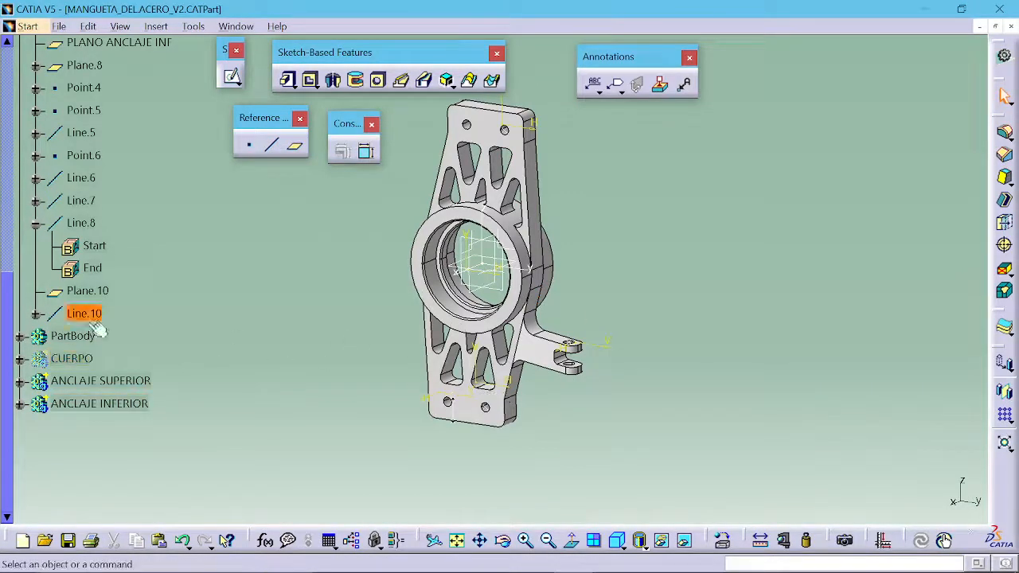
- Show the CUERPO body again, return to the visible space, and collapse the Line.8 branch in the tree
{"action": "right_click", "coordinate": [75, 359]}
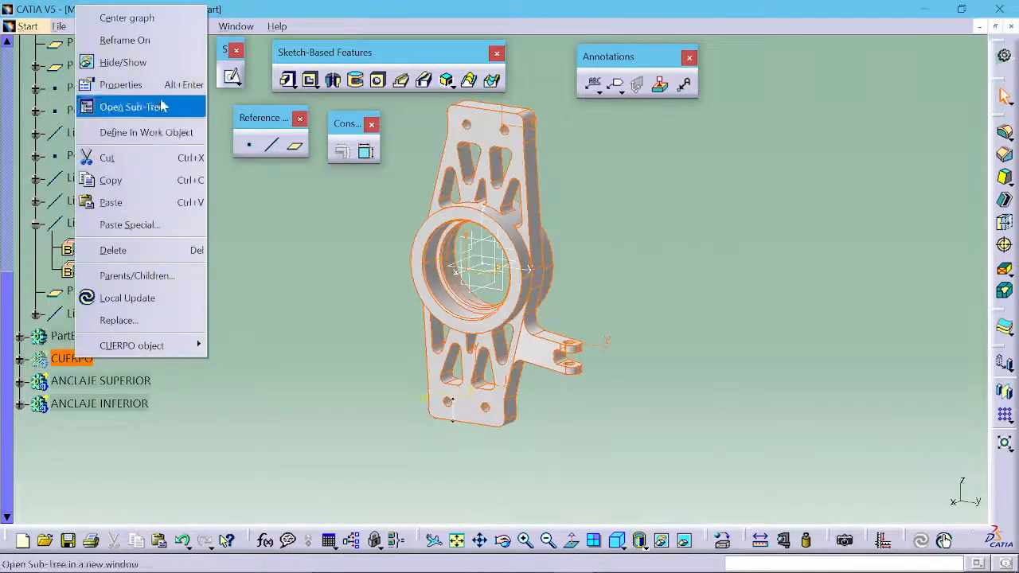
{"action": "left_click", "coordinate": [123, 63]}
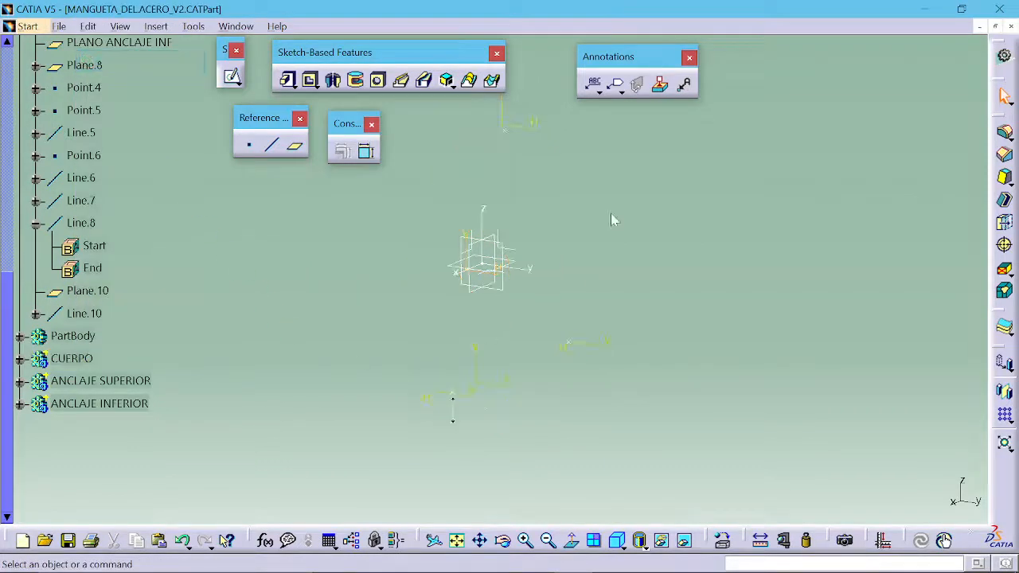
{"action": "left_click", "coordinate": [687, 541]}
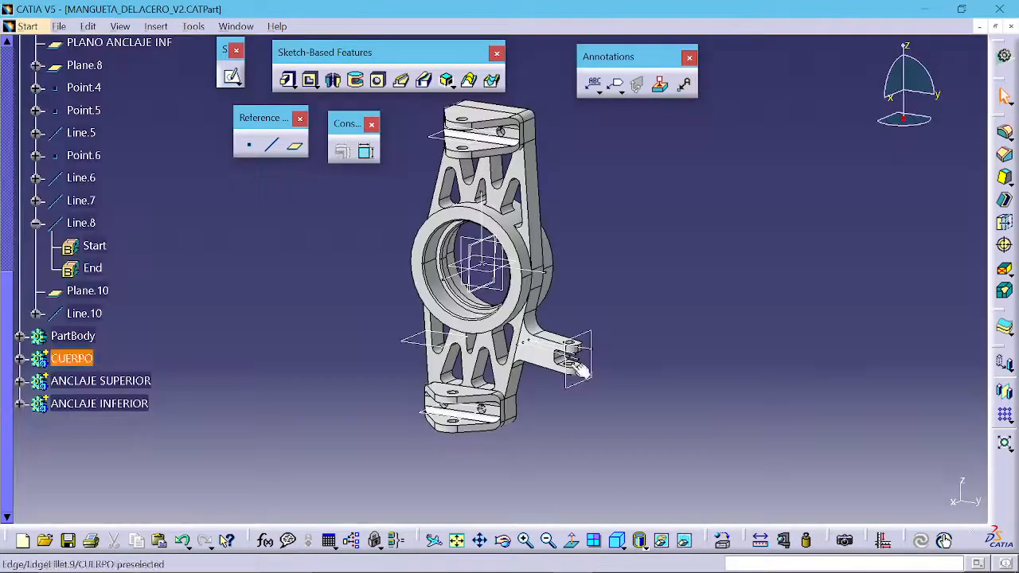
{"action": "middle_click_drag", "start_coordinate": [547, 320], "coordinate": [553, 332]}
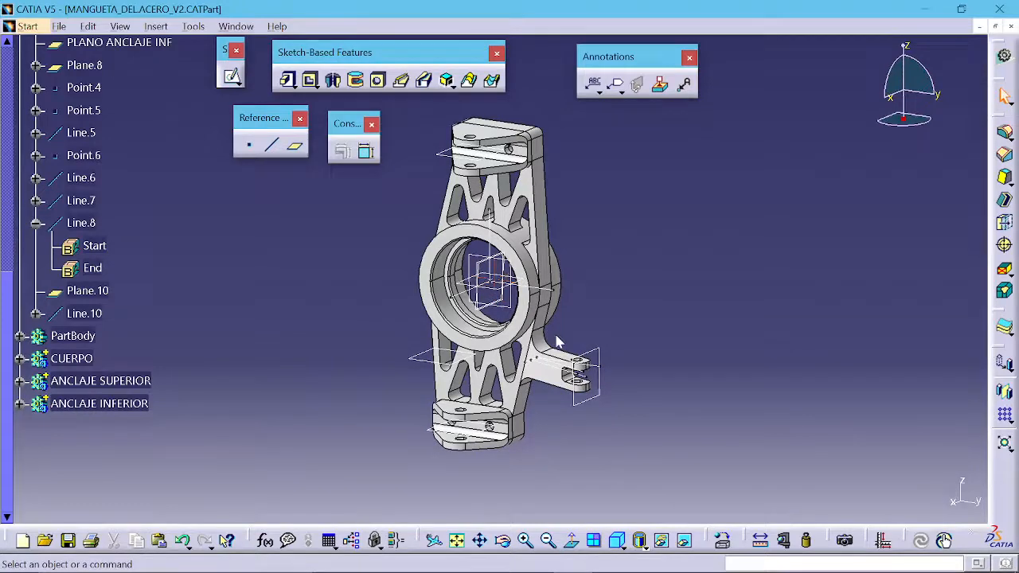
{"action": "left_click", "coordinate": [35, 225]}
{"action": "scroll", "coordinate": [119, 239], "scroll_direction": "up", "scroll_amount": 6}
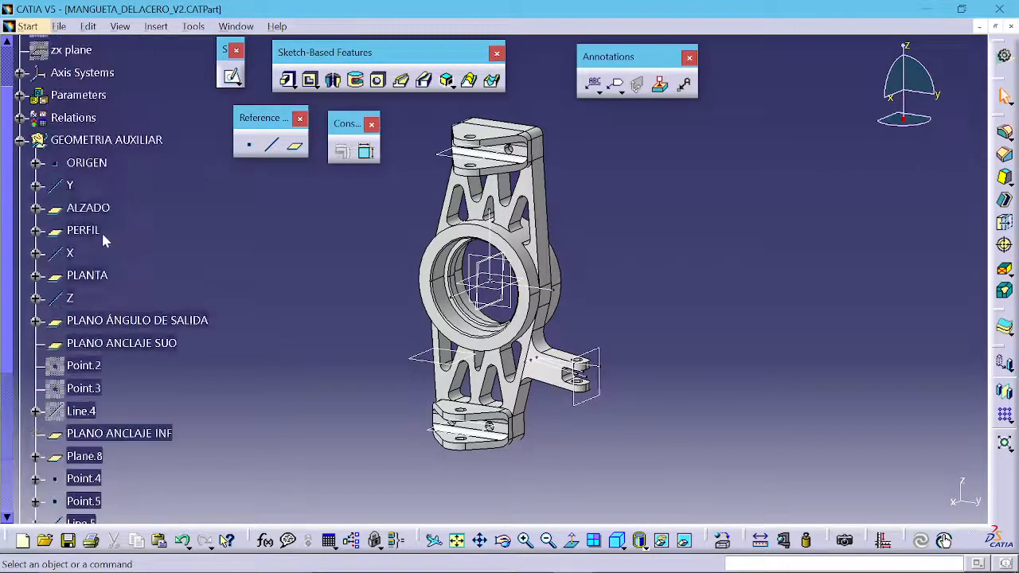
- Collapse the GEOMETRIA AUXILIAR branch and use Measure Between on the axes of the two fastening holes in the lower anchor, without keeping the measure
{"action": "left_click", "coordinate": [20, 140]}
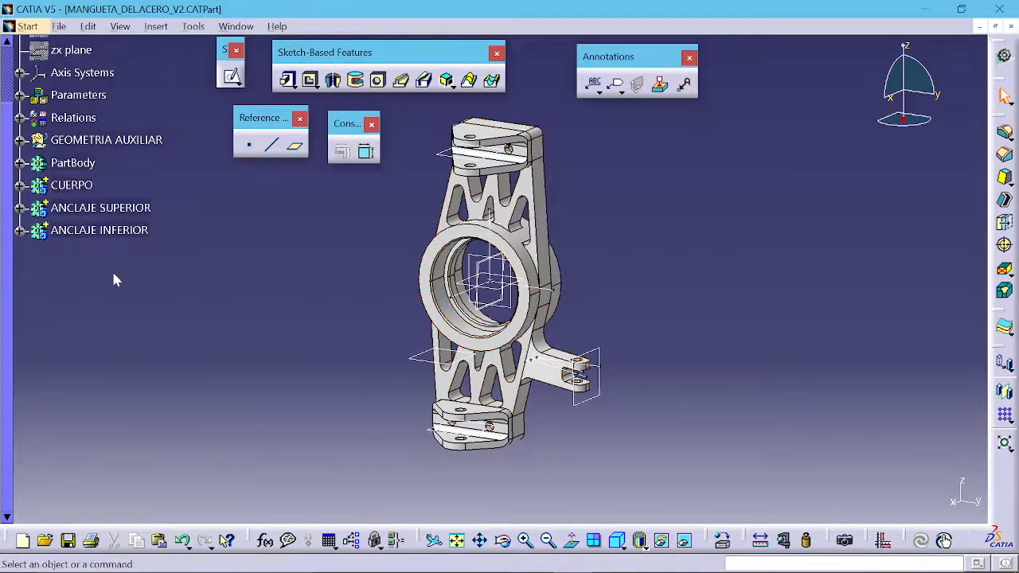
{"action": "left_click", "coordinate": [760, 541]}
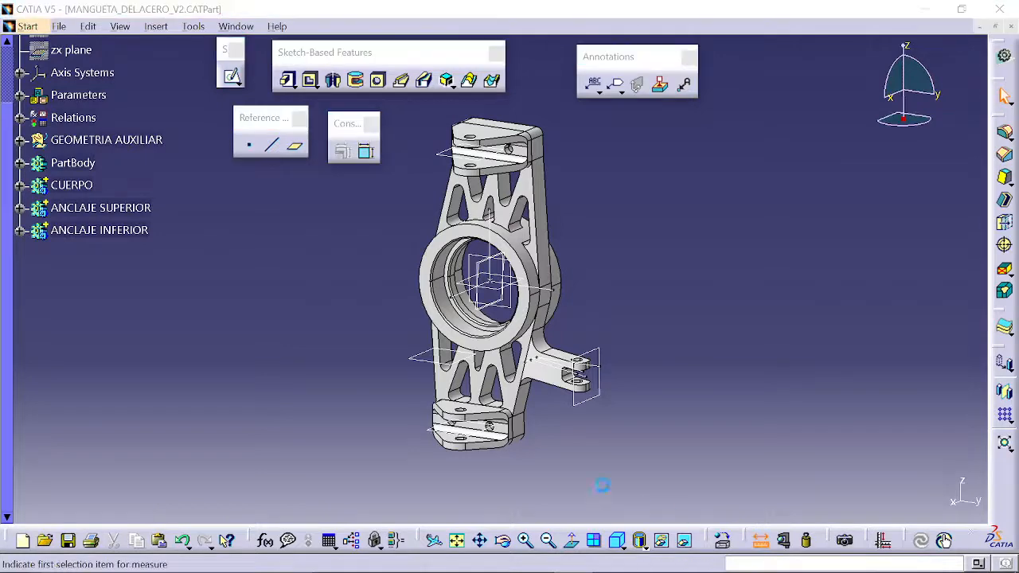
{"action": "middle_click_drag", "start_coordinate": [573, 448], "coordinate": [635, 333], "text": "ctrl"}
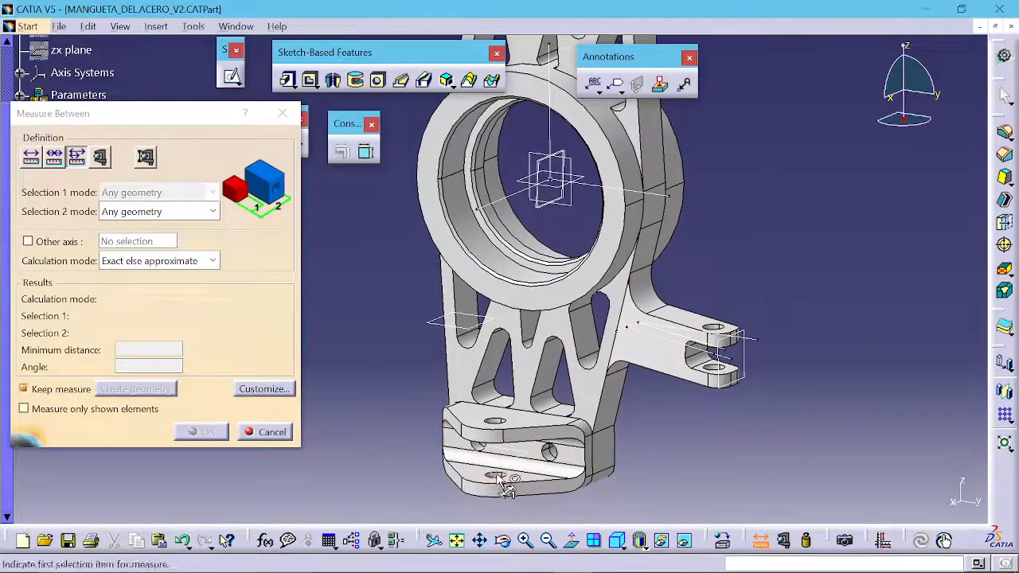
{"action": "middle_click_drag", "start_coordinate": [549, 458], "coordinate": [574, 344], "text": "ctrl"}
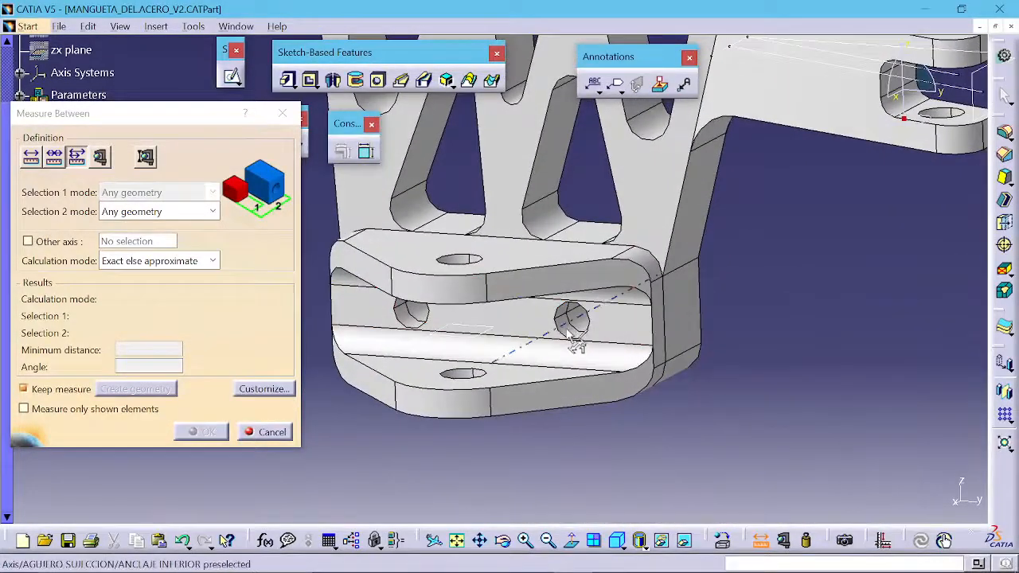
{"action": "left_click", "coordinate": [574, 344]}
{"action": "left_click", "coordinate": [406, 318]}
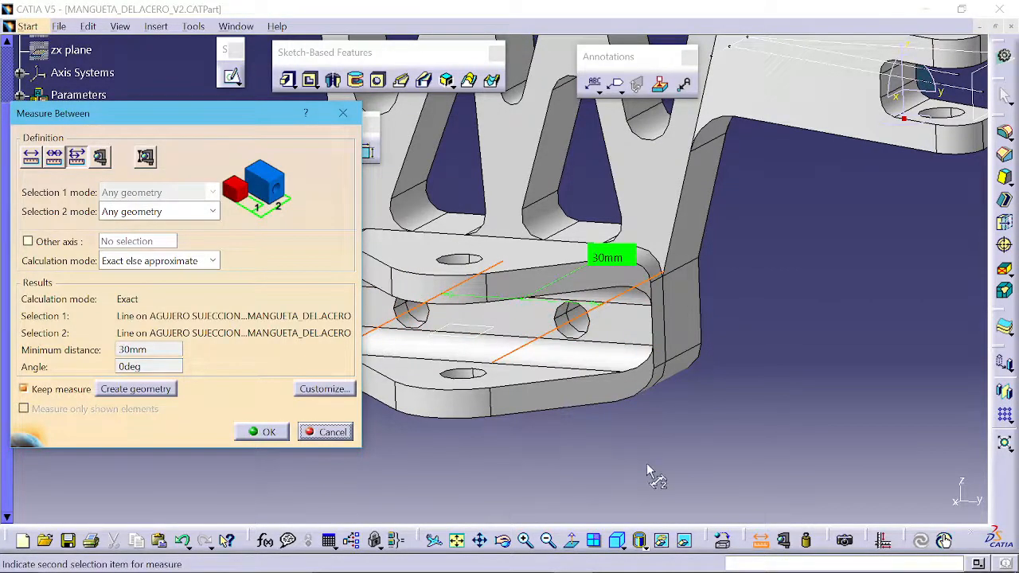
{"action": "left_click", "coordinate": [330, 432]}
- Open the Measure Item command to view its options and close it without measuring anything
{"action": "left_click", "coordinate": [783, 540]}
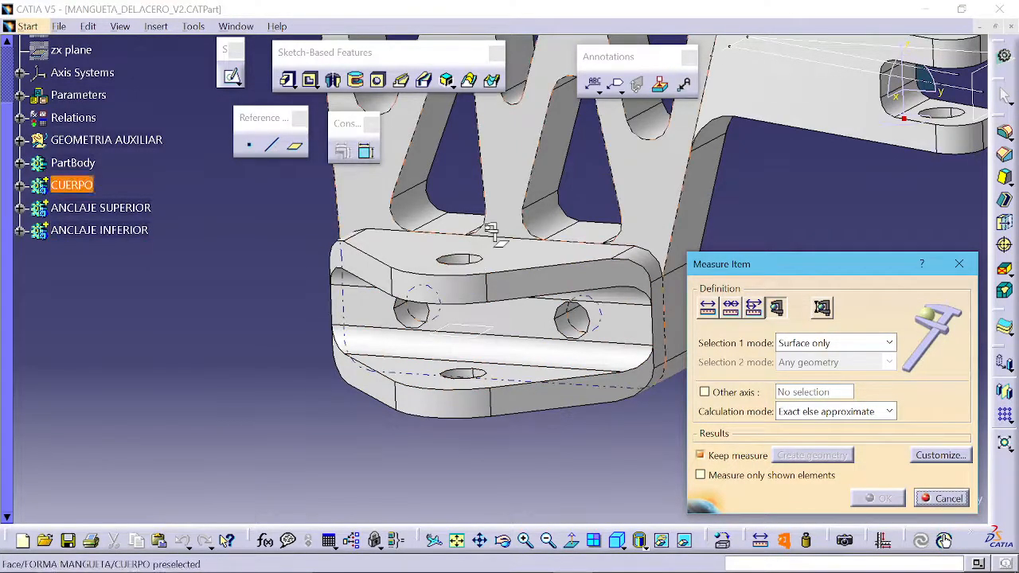
{"action": "middle_click_drag", "start_coordinate": [495, 235], "coordinate": [447, 407]}
{"action": "left_click", "coordinate": [923, 504]}
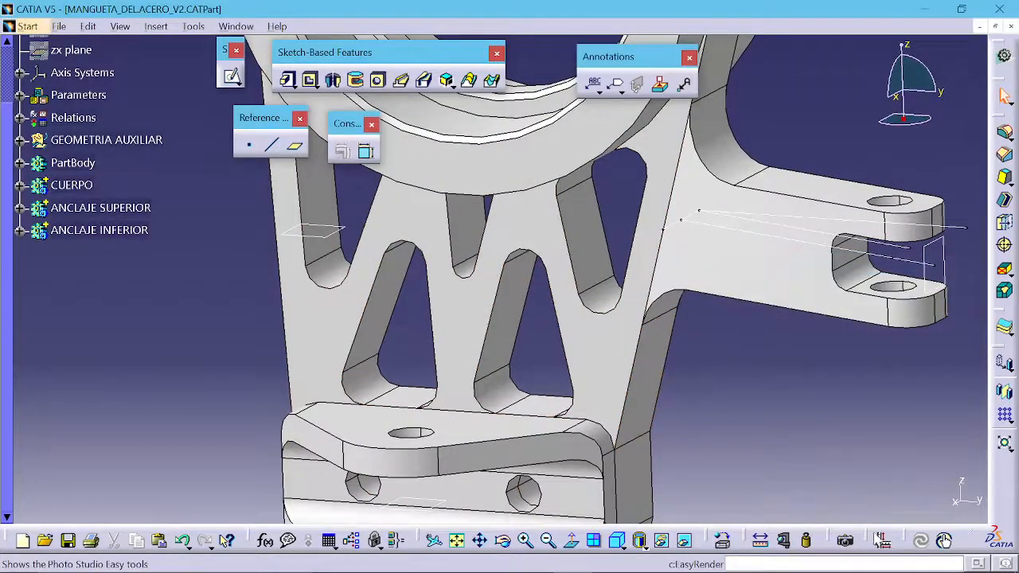
- Bring the whole part and specification tree into view and reposition the floating Constraints toolbar slightly farther from Reference Elements
{"action": "middle_click_drag", "start_coordinate": [781, 391], "coordinate": [643, 300]}
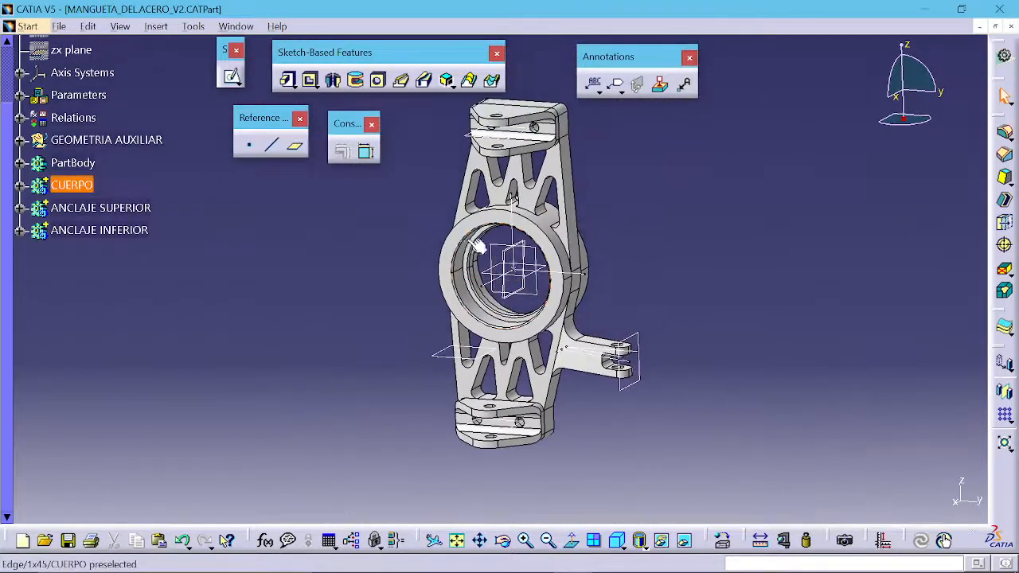
{"action": "middle_click_drag", "start_coordinate": [478, 246], "coordinate": [617, 273]}
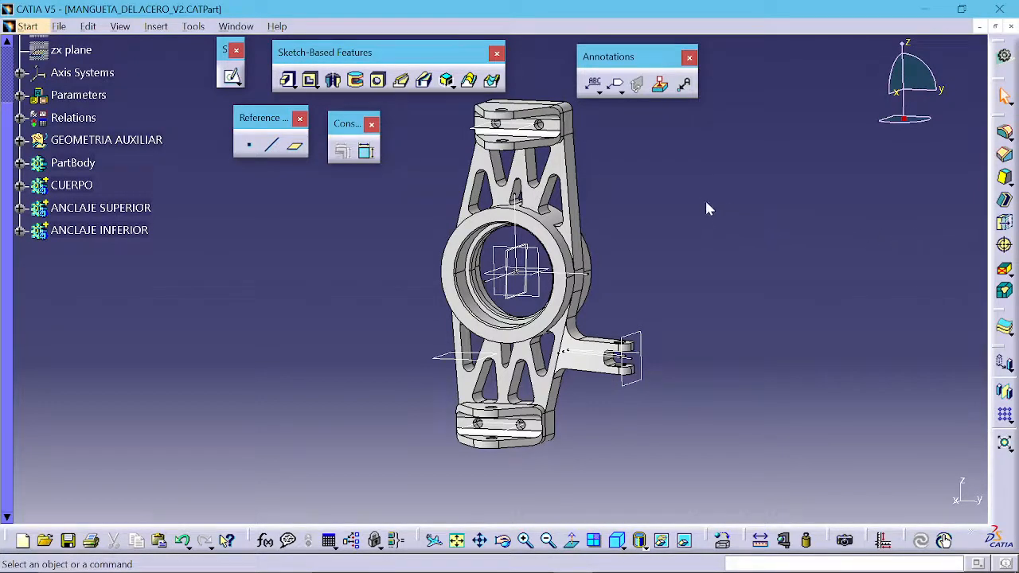
{"action": "scroll", "coordinate": [218, 267], "scroll_direction": "up", "scroll_amount": 3}
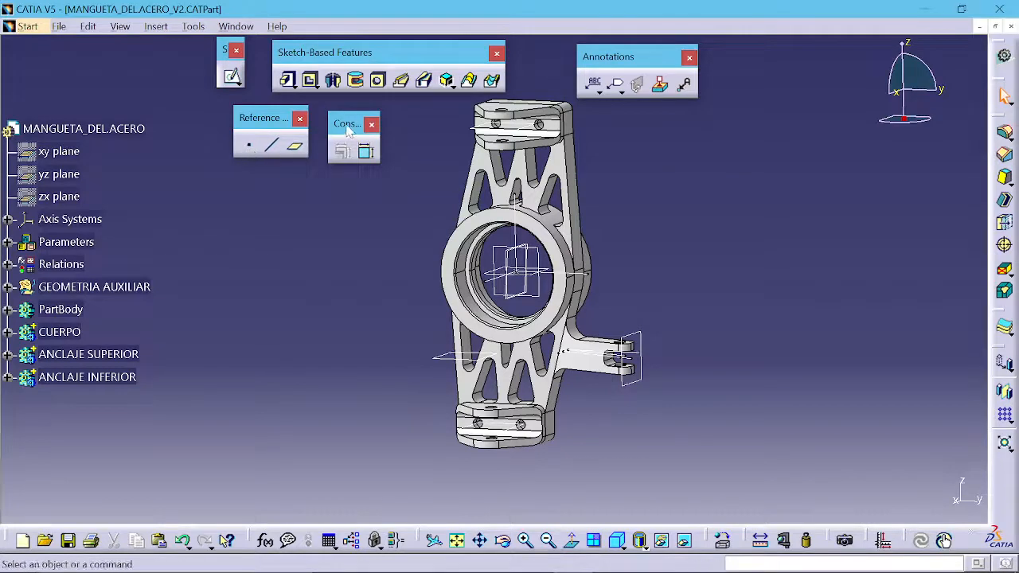
{"action": "left_click_drag", "start_coordinate": [360, 113], "coordinate": [376, 106]}
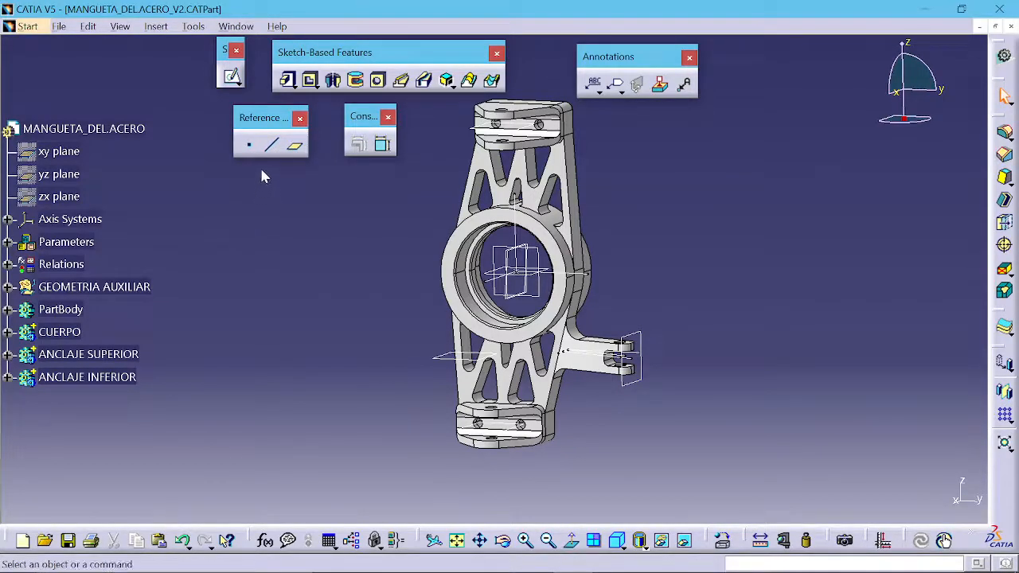
- Hide all elements of GEOMETRIA AUXILIAR, from ORIGEN through Line.10, and collapse the branch in the tree
{"action": "left_click", "coordinate": [7, 286]}
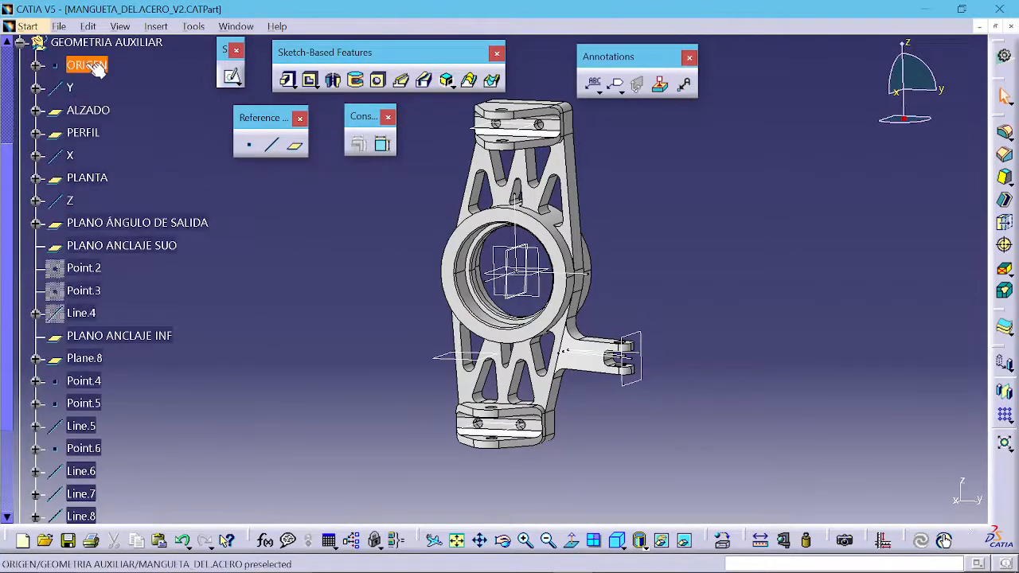
{"action": "scroll", "coordinate": [79, 199], "scroll_direction": "down", "scroll_amount": 4}
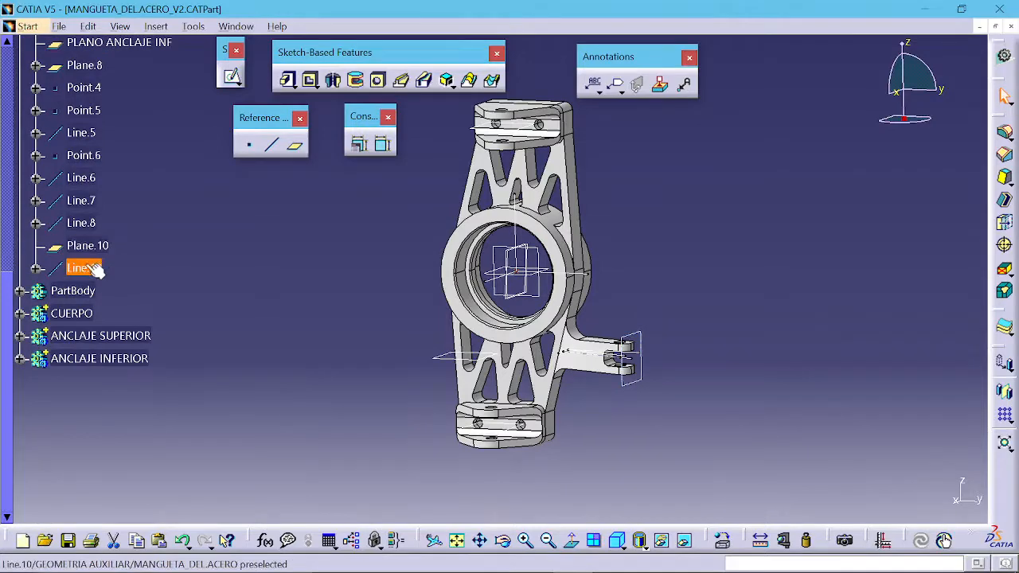
{"action": "left_click", "coordinate": [94, 272], "text": "shift"}
{"action": "right_click", "coordinate": [94, 272]}
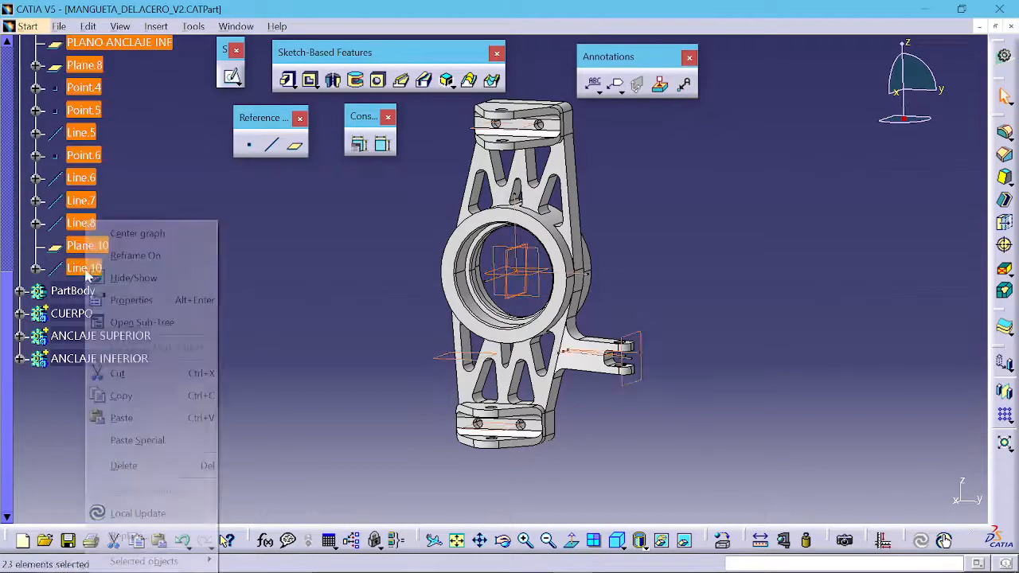
{"action": "left_click", "coordinate": [132, 277]}
{"action": "scroll", "coordinate": [147, 260], "scroll_direction": "up", "scroll_amount": 6}
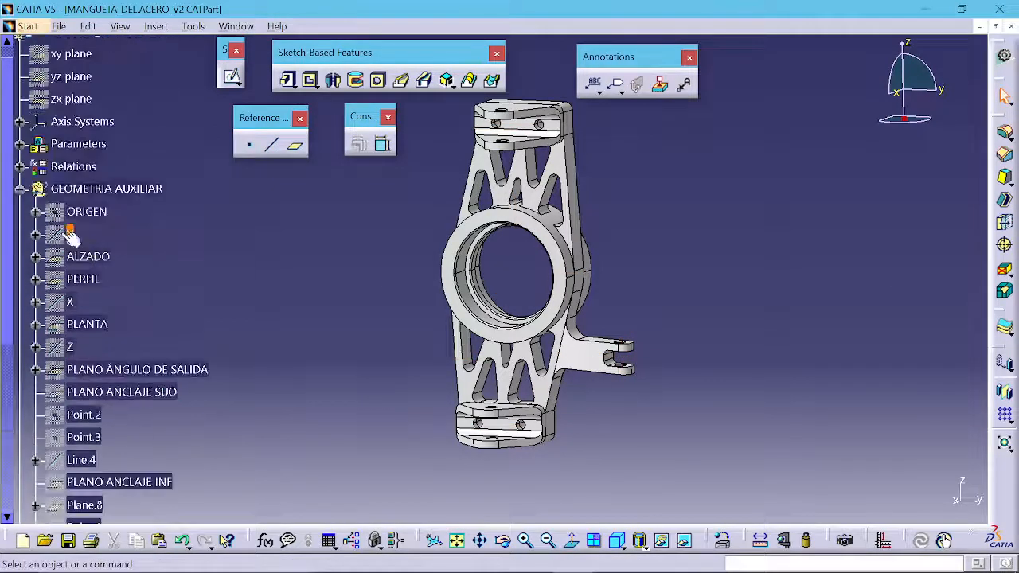
{"action": "left_click", "coordinate": [20, 188]}
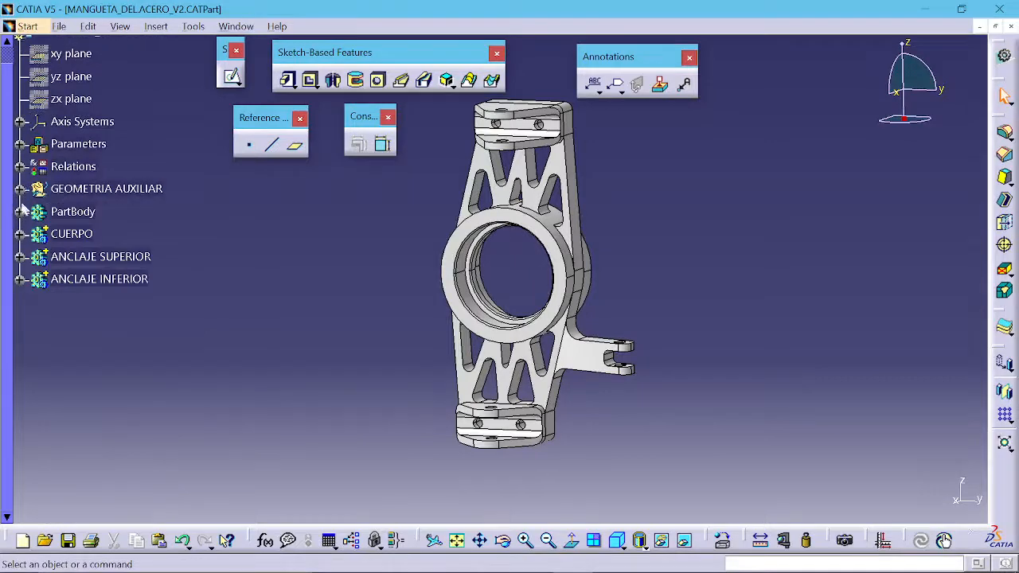
- Show the Absolute Axis System from the Axis Systems branch and collapse that branch in the tree
{"action": "left_click", "coordinate": [20, 121]}
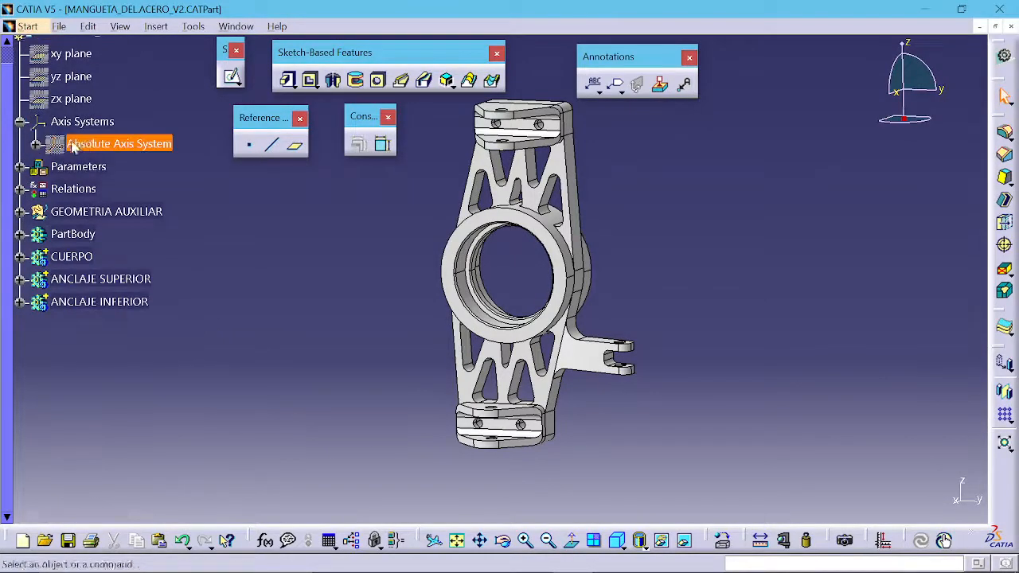
{"action": "right_click", "coordinate": [78, 144]}
{"action": "left_click", "coordinate": [118, 203]}
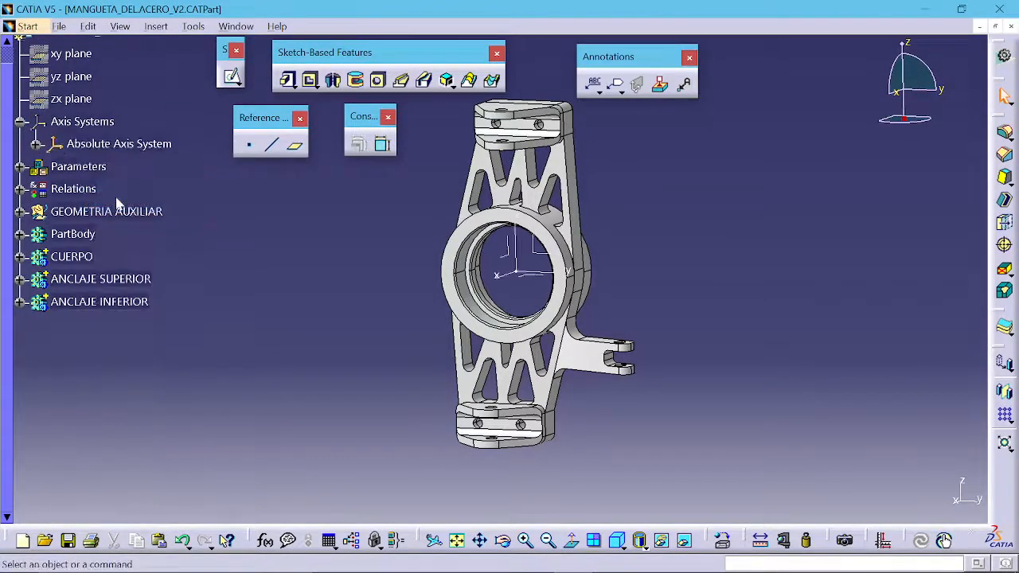
{"action": "left_click", "coordinate": [20, 121]}
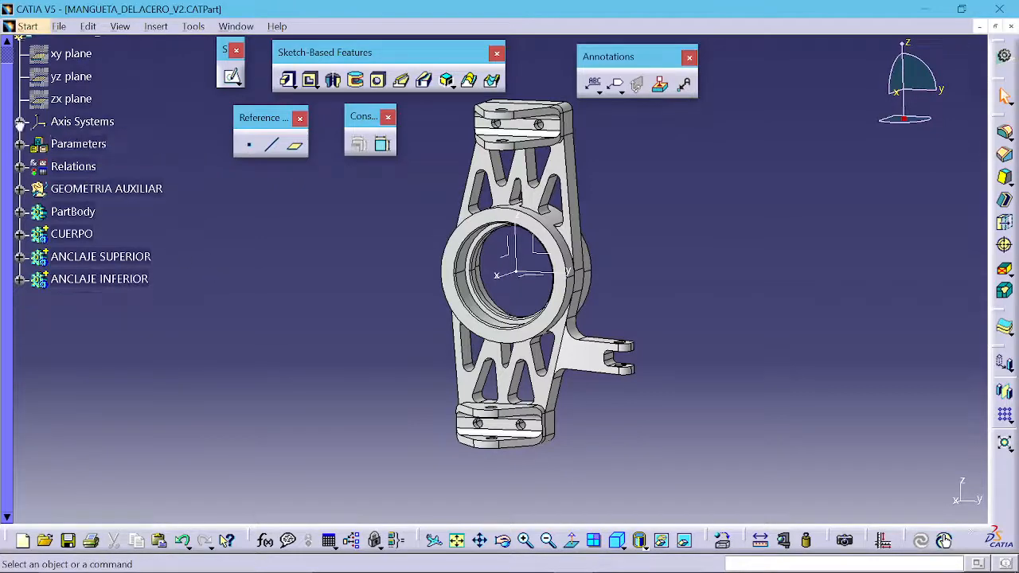
- Start a new reference point and set its point type to Coordinates
{"action": "mouse_move", "coordinate": [532, 299]}
{"action": "middle_mouse_down"}
{"action": "mouse_move", "coordinate": [527, 282]}
{"action": "mouse_move", "coordinate": [520, 306]}
{"action": "mouse_move", "coordinate": [544, 288]}
{"action": "mouse_move", "coordinate": [514, 296]}
{"action": "mouse_move", "coordinate": [496, 317]}
{"action": "mouse_move", "coordinate": [498, 294]}
{"action": "middle_mouse_up"}
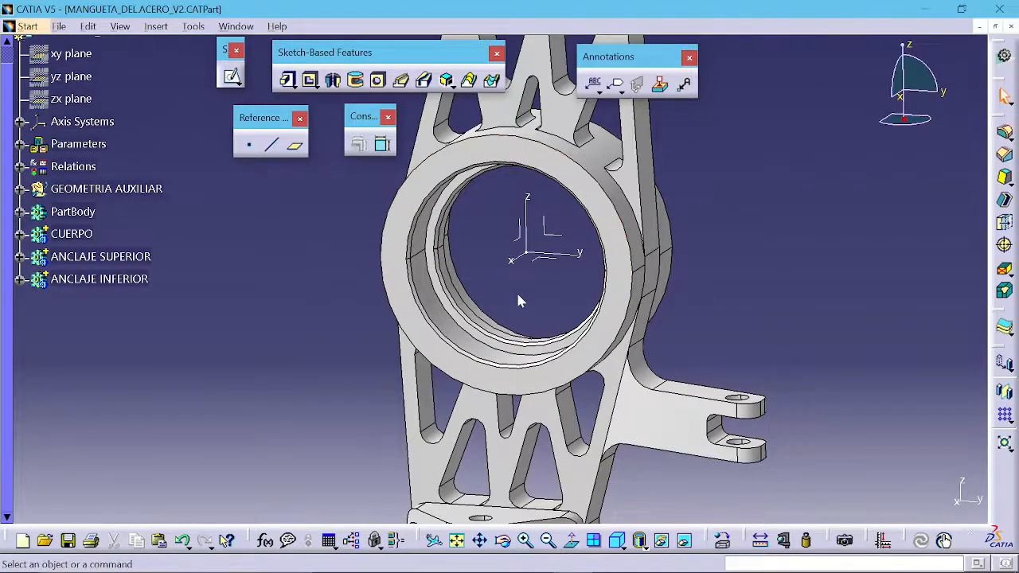
{"action": "middle_click_drag", "start_coordinate": [516, 290], "coordinate": [409, 291]}
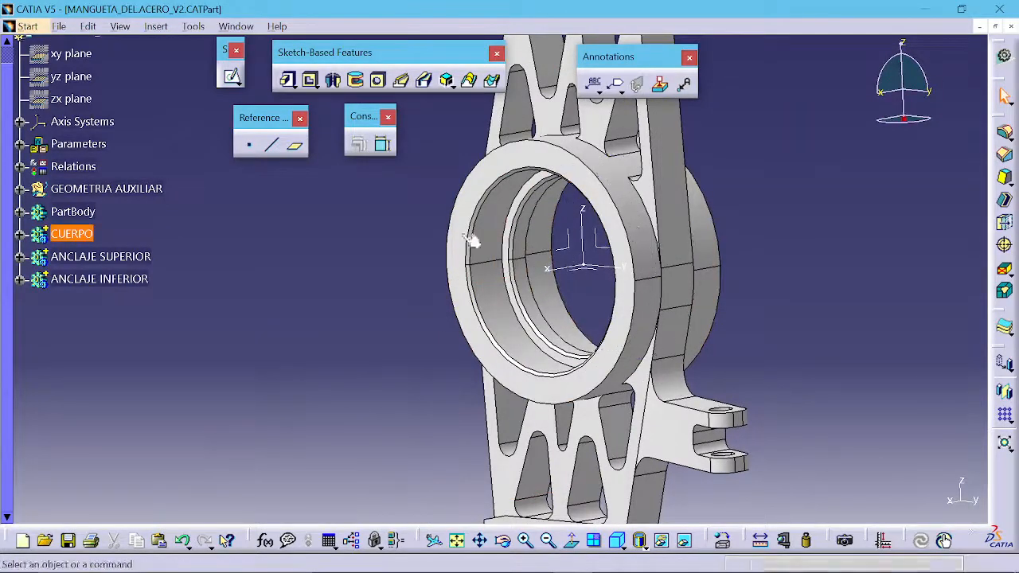
{"action": "middle_click_drag", "start_coordinate": [453, 273], "coordinate": [507, 286]}
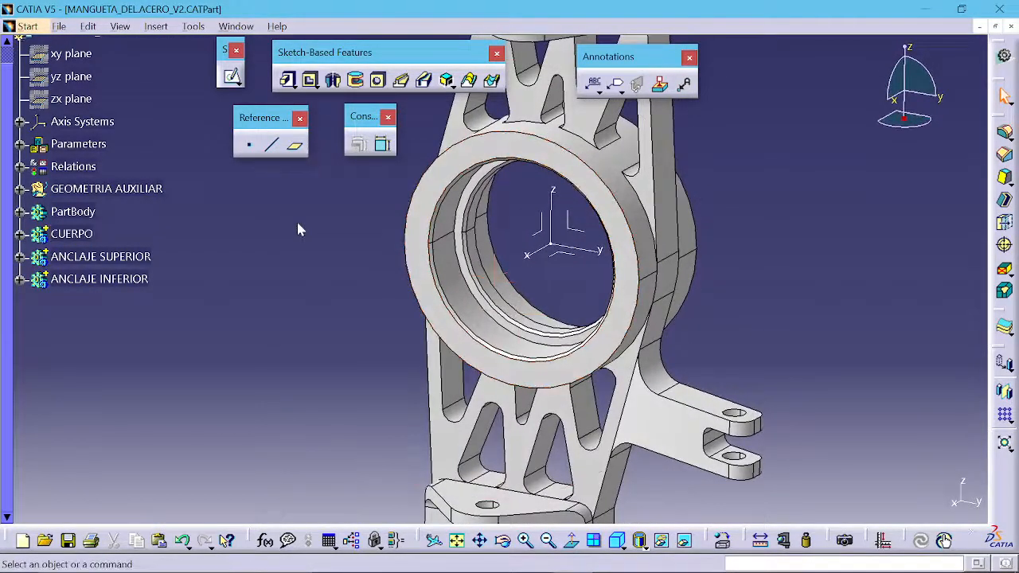
{"action": "left_click", "coordinate": [250, 148]}
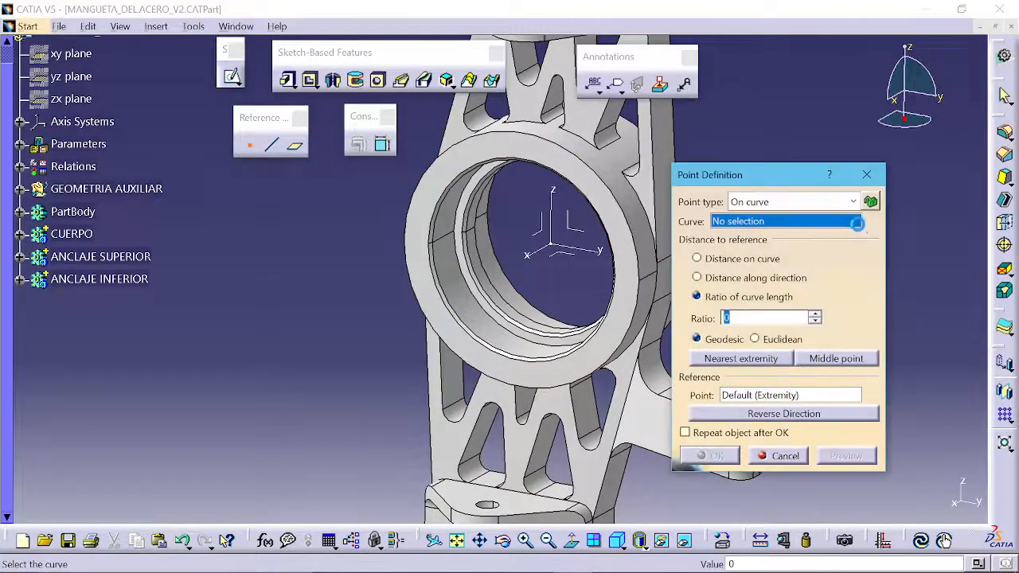
{"action": "left_click_drag", "start_coordinate": [778, 177], "coordinate": [830, 112]}
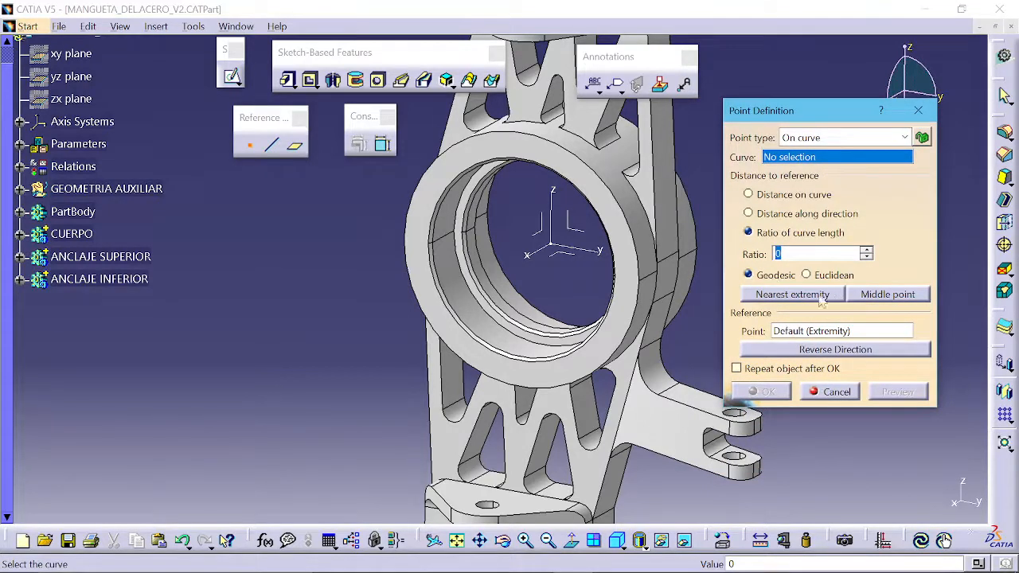
{"action": "left_click", "coordinate": [835, 137]}
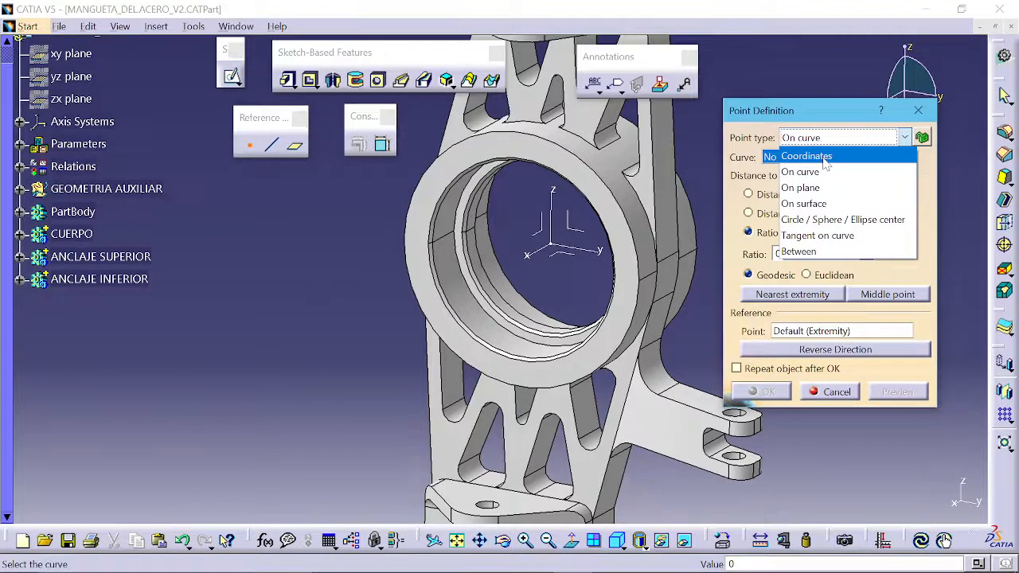
{"action": "left_click", "coordinate": [825, 162]}
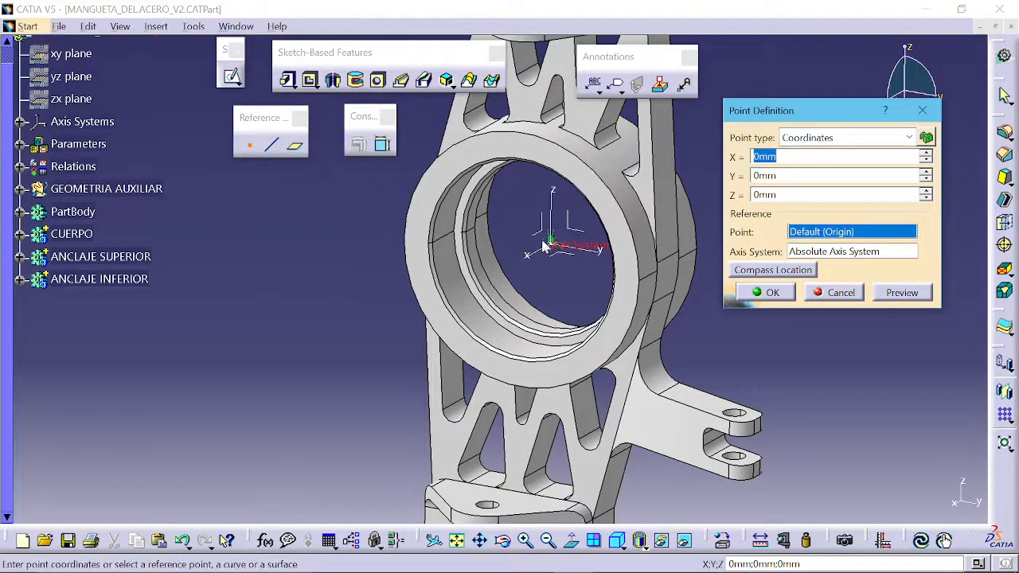
- Set the point's coordinates to X 50 mm, Y 30 mm and Z 100 mm from the default origin
{"action": "middle_click_drag", "start_coordinate": [539, 270], "coordinate": [532, 283]}
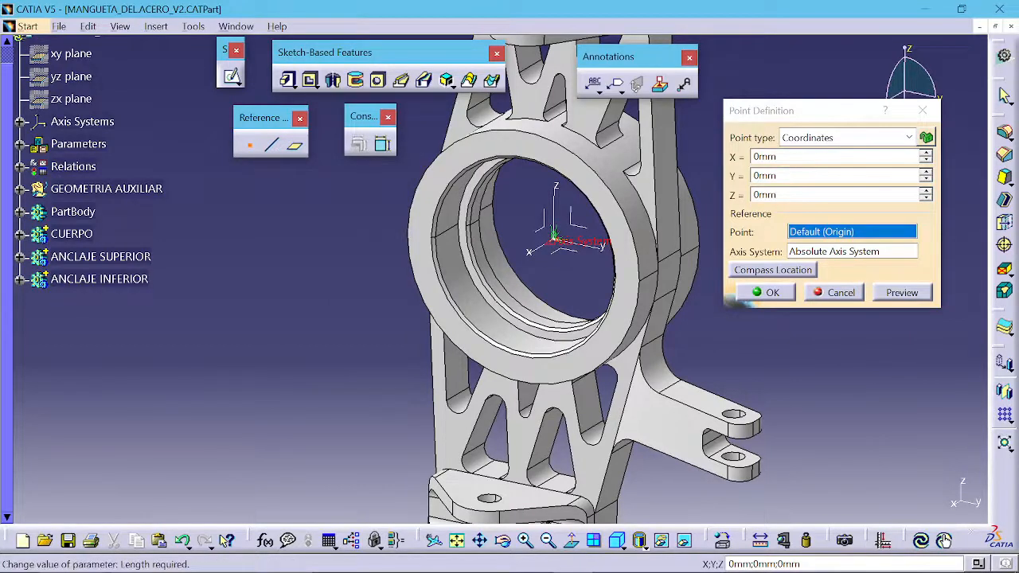
{"action": "double_click", "coordinate": [764, 157]}
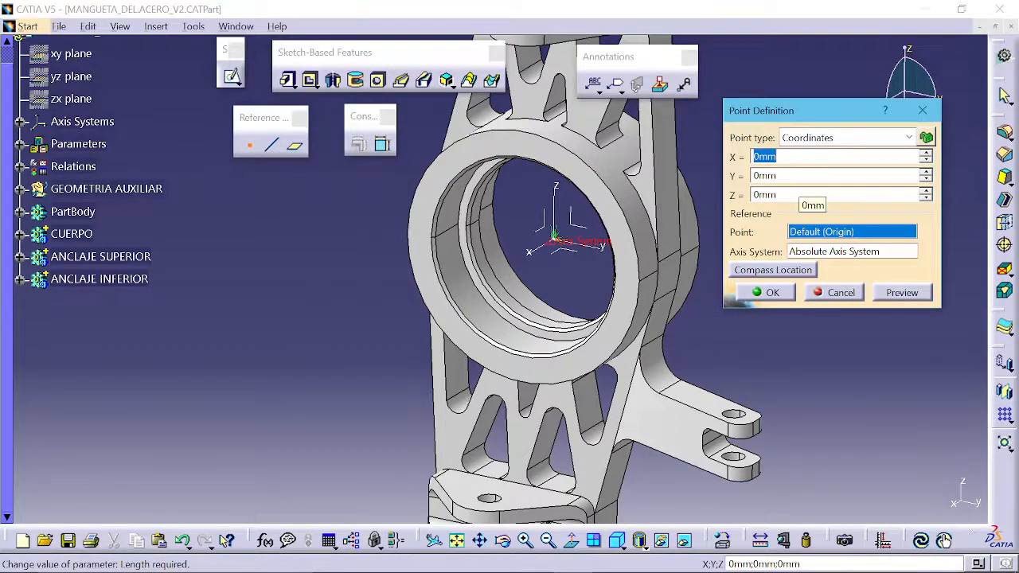
{"action": "type", "text": "50"}
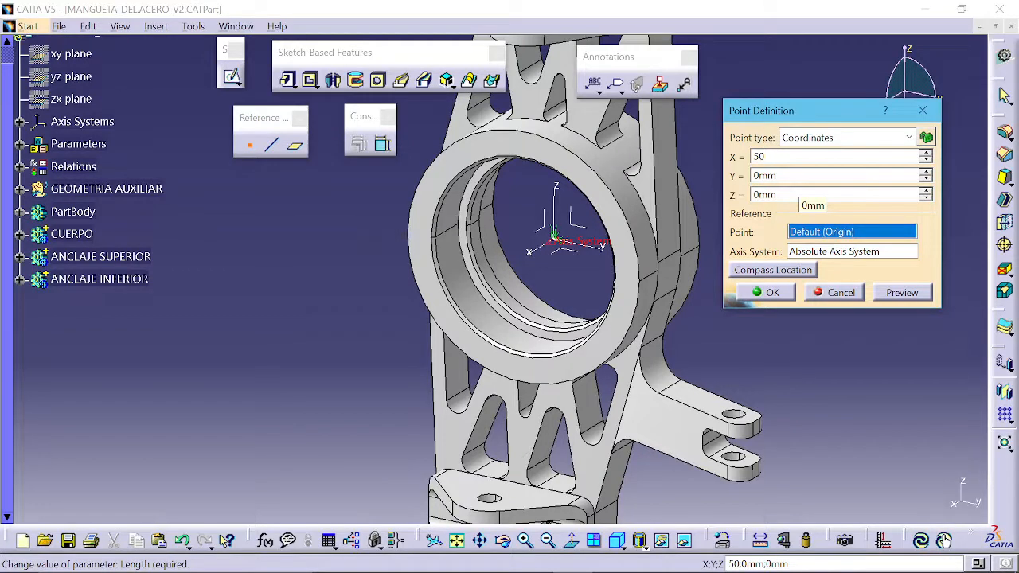
{"action": "key", "text": "Tab"}
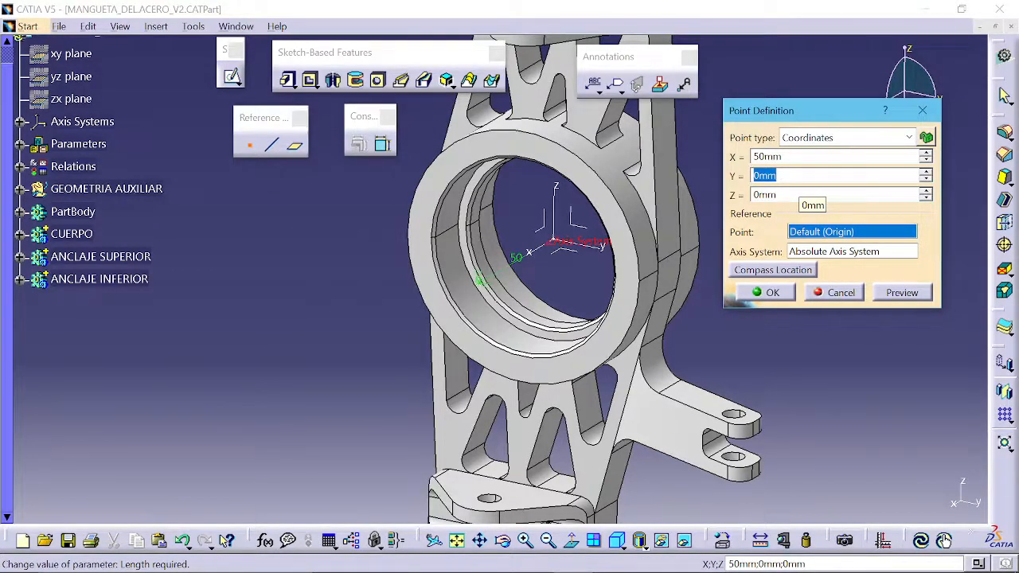
{"action": "type", "text": "30"}
{"action": "key", "text": "Tab"}
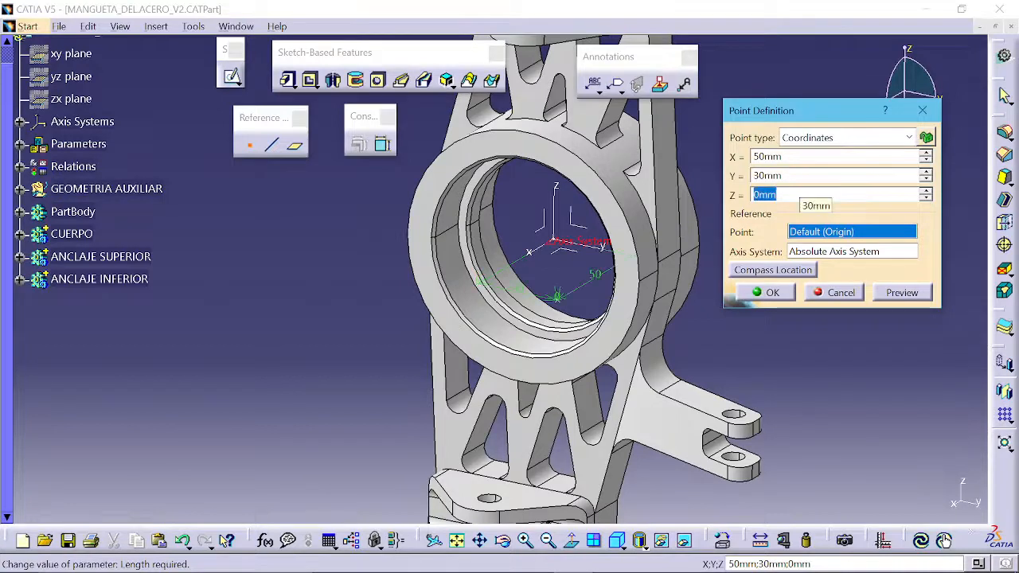
{"action": "type", "text": "100"}
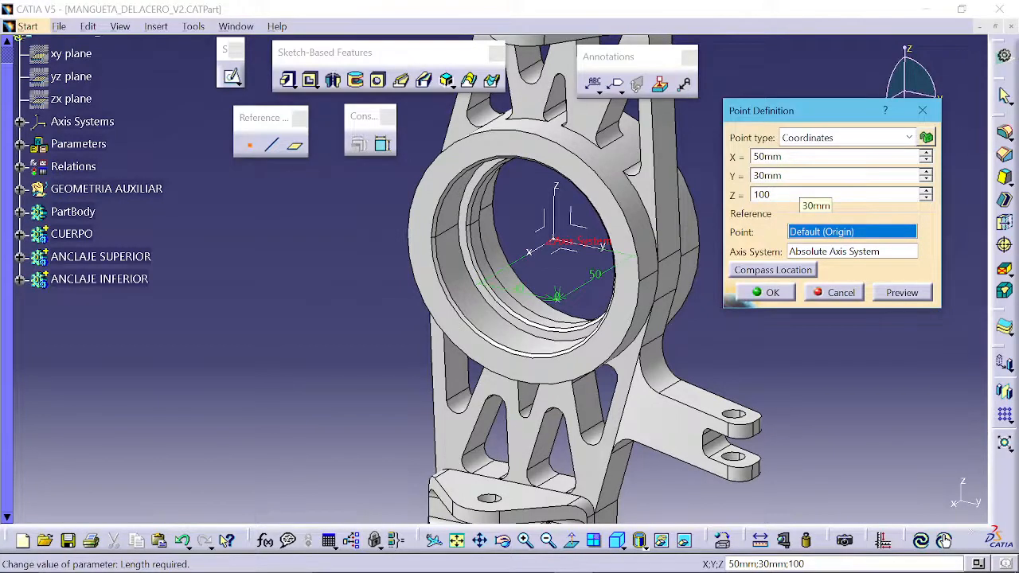
{"action": "key", "text": "Tab"}
- Examine the previewed point and its offsets from the axis system from the side of the part
{"action": "middle_click_drag", "start_coordinate": [523, 227], "coordinate": [611, 253]}
{"action": "right_click", "coordinate": [611, 253]}
{"action": "left_click", "coordinate": [388, 336]}
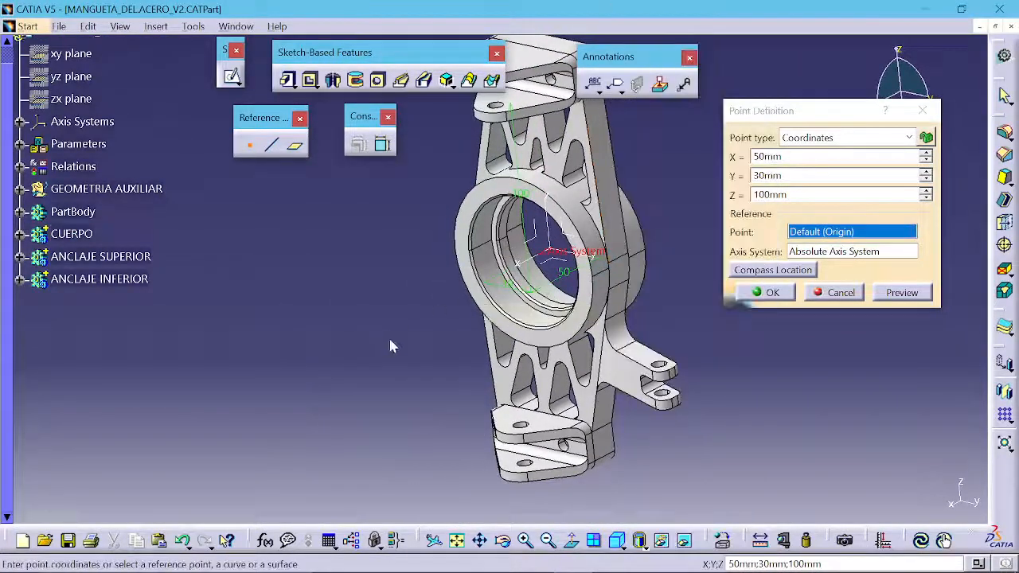
{"action": "middle_click_drag", "start_coordinate": [388, 335], "coordinate": [464, 321]}
{"action": "middle_click_drag", "start_coordinate": [436, 293], "coordinate": [444, 290]}
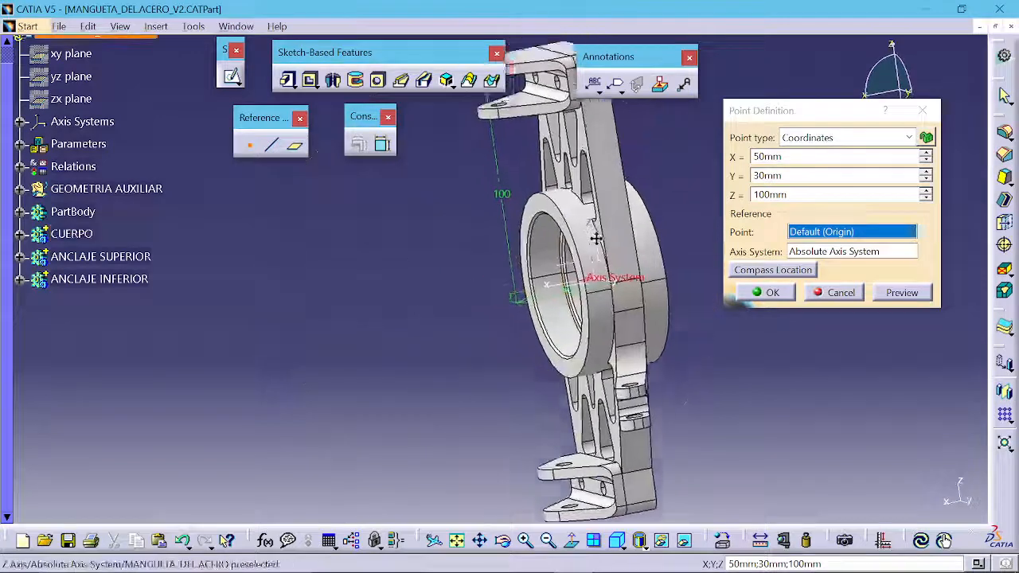
{"action": "middle_click_drag", "start_coordinate": [596, 237], "coordinate": [555, 273]}
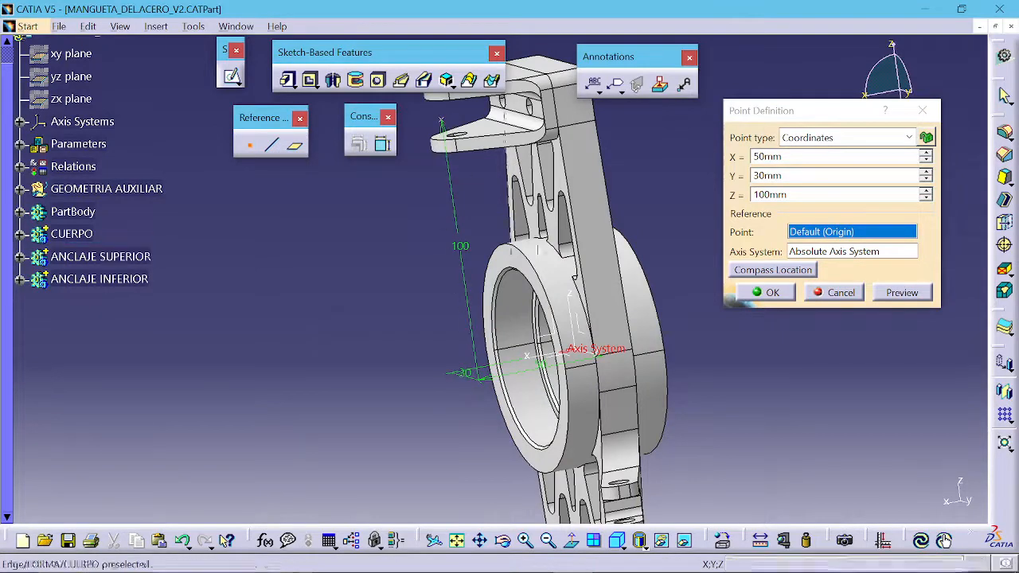
- Set the point's Z coordinate to 20 mm and create the point
{"action": "double_click", "coordinate": [450, 241]}
{"action": "type", "text": "2"}
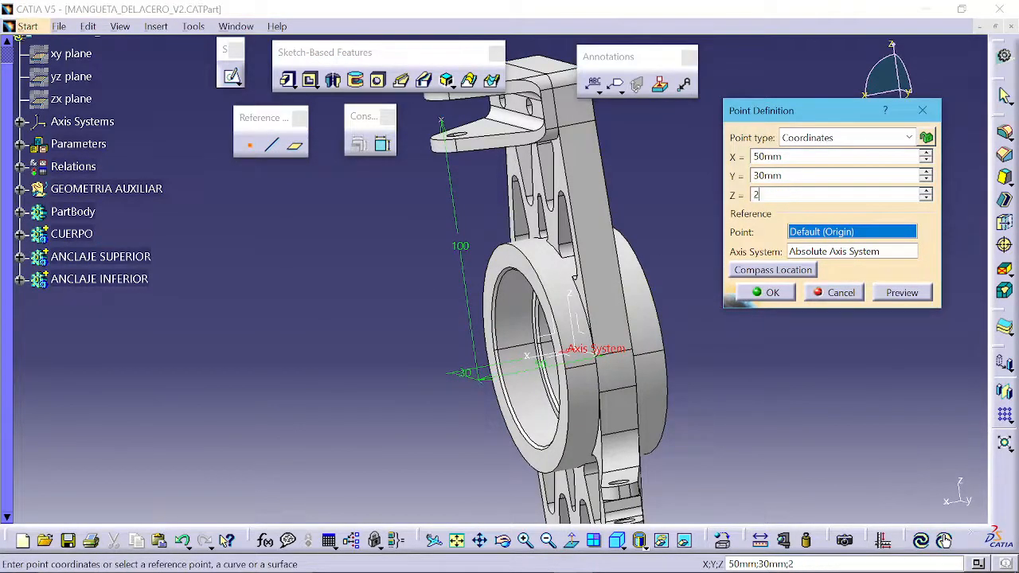
{"action": "middle_click_drag", "start_coordinate": [495, 385], "coordinate": [662, 377]}
{"action": "middle_click_drag", "start_coordinate": [368, 310], "coordinate": [487, 346]}
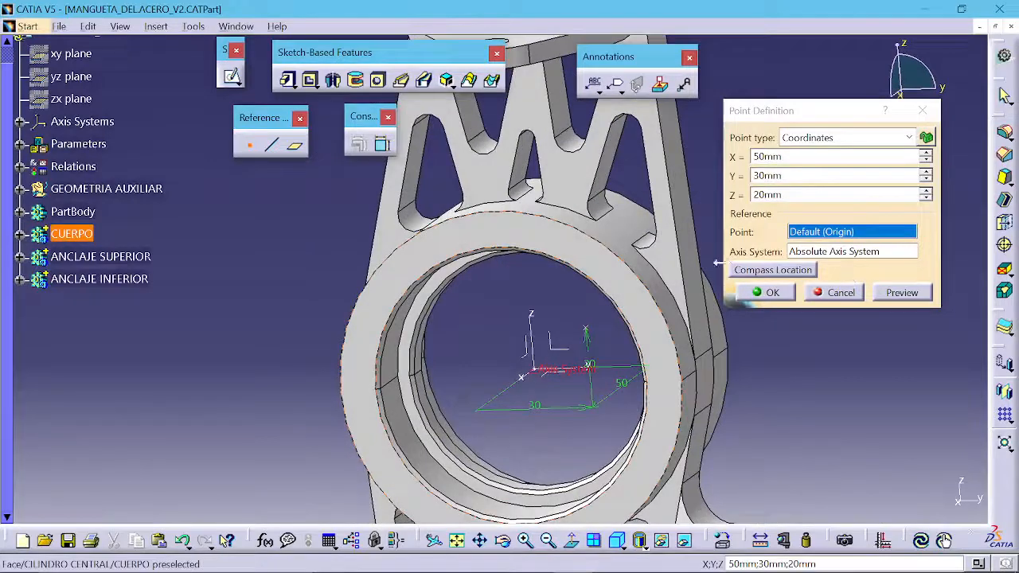
{"action": "left_click", "coordinate": [762, 293]}
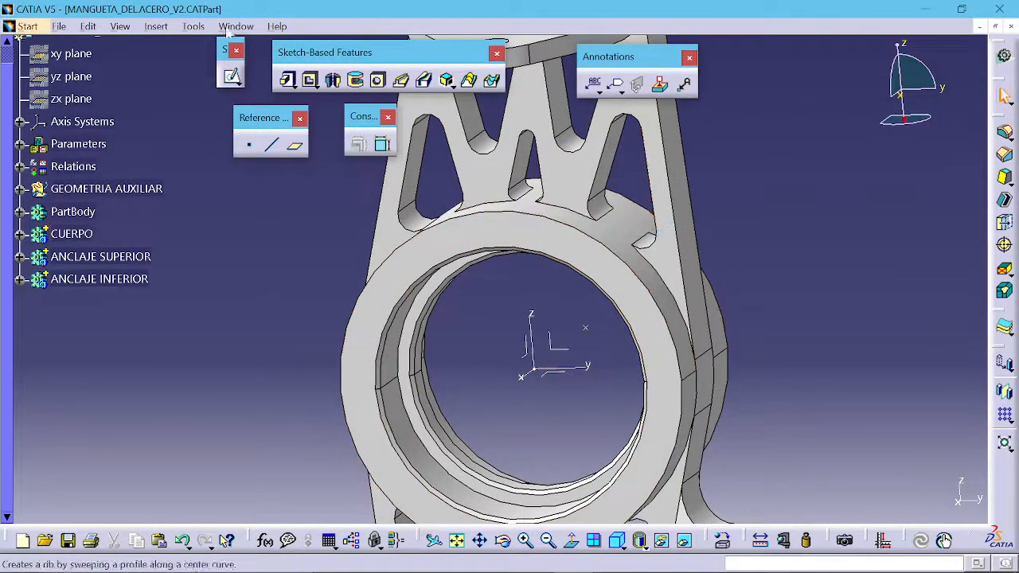
- Start another Coordinates point and pick the point just created inside the ring as its reference point
{"action": "left_click", "coordinate": [249, 145]}
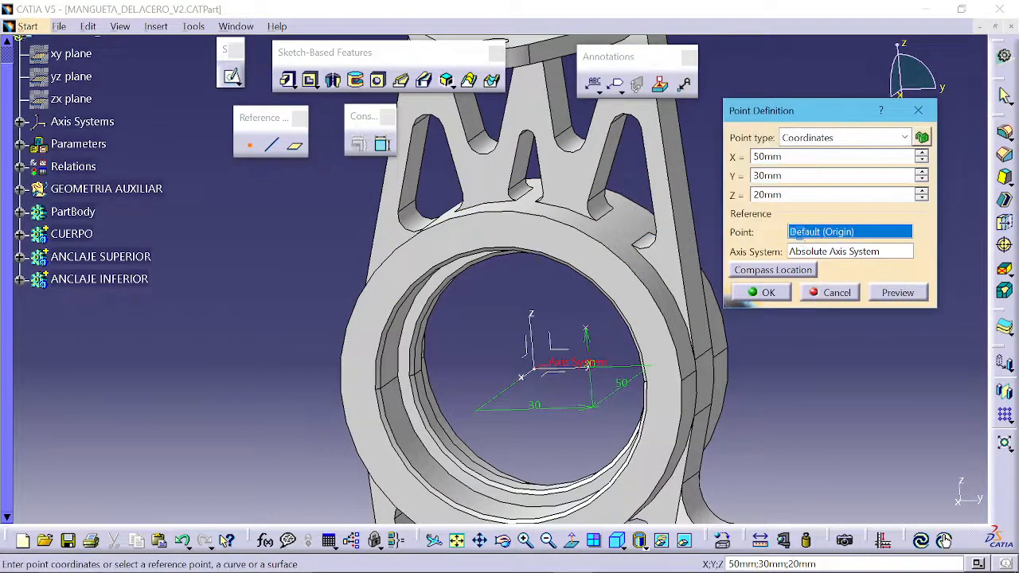
{"action": "left_click", "coordinate": [836, 292]}
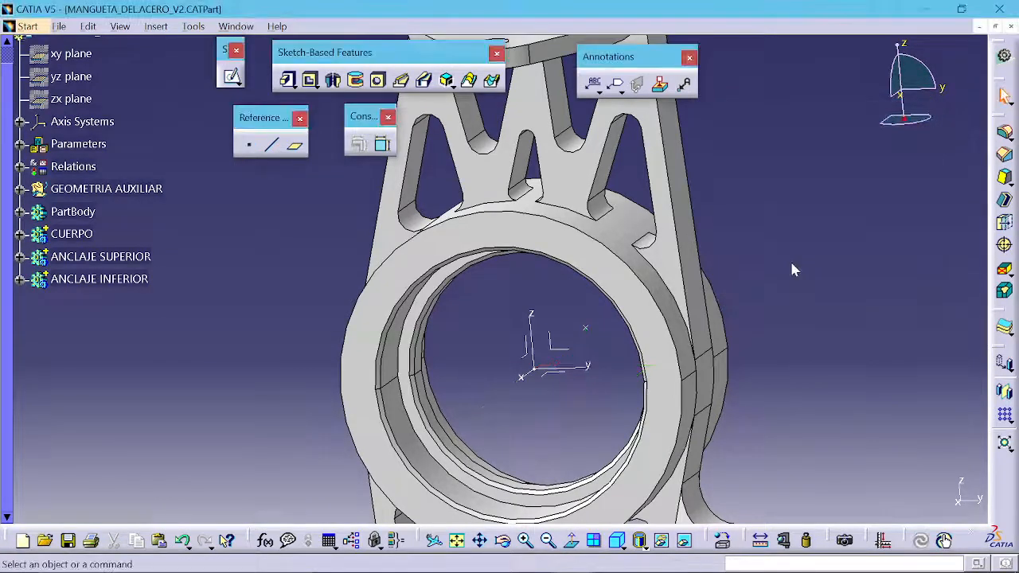
{"action": "left_click", "coordinate": [249, 144]}
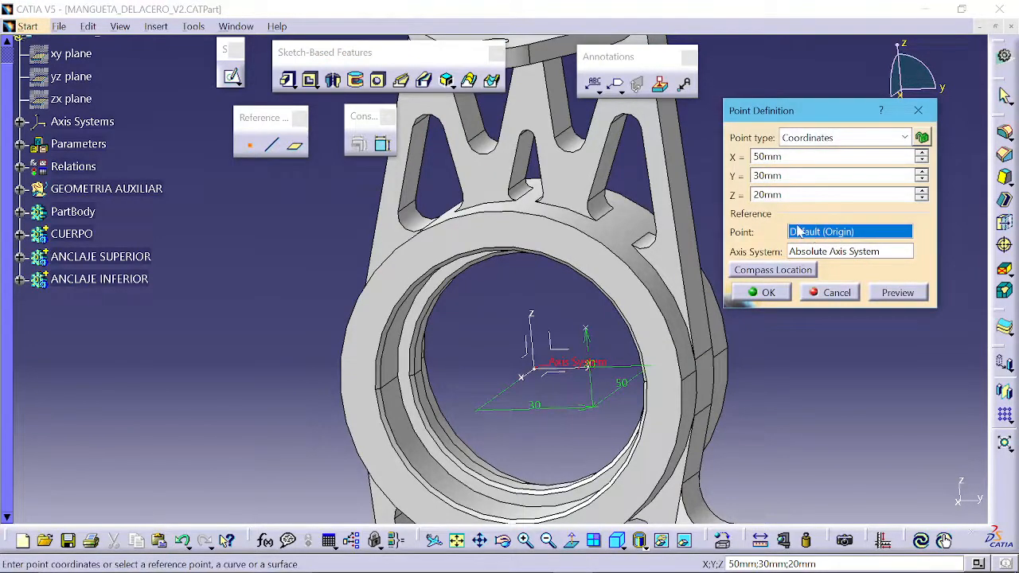
{"action": "middle_click_drag", "start_coordinate": [589, 163], "coordinate": [549, 193]}
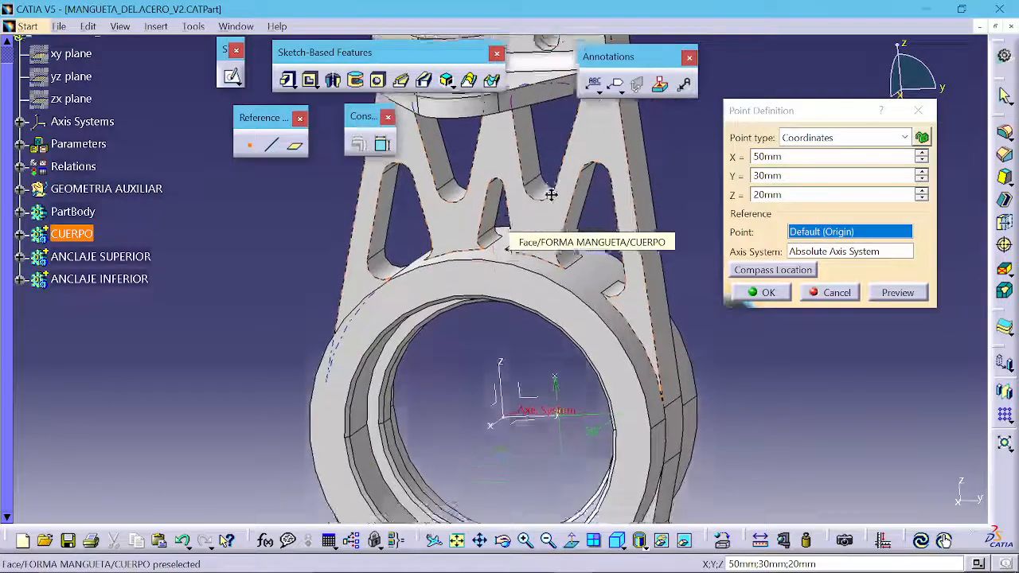
{"action": "left_click", "coordinate": [554, 370]}
{"action": "mouse_move", "coordinate": [574, 370]}
{"action": "middle_mouse_down"}
{"action": "mouse_move", "coordinate": [560, 349]}
{"action": "mouse_move", "coordinate": [572, 359]}
{"action": "middle_mouse_up"}
{"action": "left_click", "coordinate": [863, 232]}
- Change the reference to the fillet vertex where the side arm meets the body, and create the point at X 50, Y 30, Z 20 mm
{"action": "middle_click_drag", "start_coordinate": [619, 185], "coordinate": [593, 328]}
{"action": "mouse_move", "coordinate": [568, 169]}
{"action": "middle_mouse_down"}
{"action": "mouse_move", "coordinate": [572, 220]}
{"action": "mouse_move", "coordinate": [580, 199]}
{"action": "mouse_move", "coordinate": [528, 182]}
{"action": "middle_mouse_up"}
{"action": "middle_click_drag", "start_coordinate": [557, 230], "coordinate": [510, 127]}
{"action": "middle_click_drag", "start_coordinate": [534, 295], "coordinate": [520, 136]}
{"action": "middle_click_drag", "start_coordinate": [566, 316], "coordinate": [562, 222]}
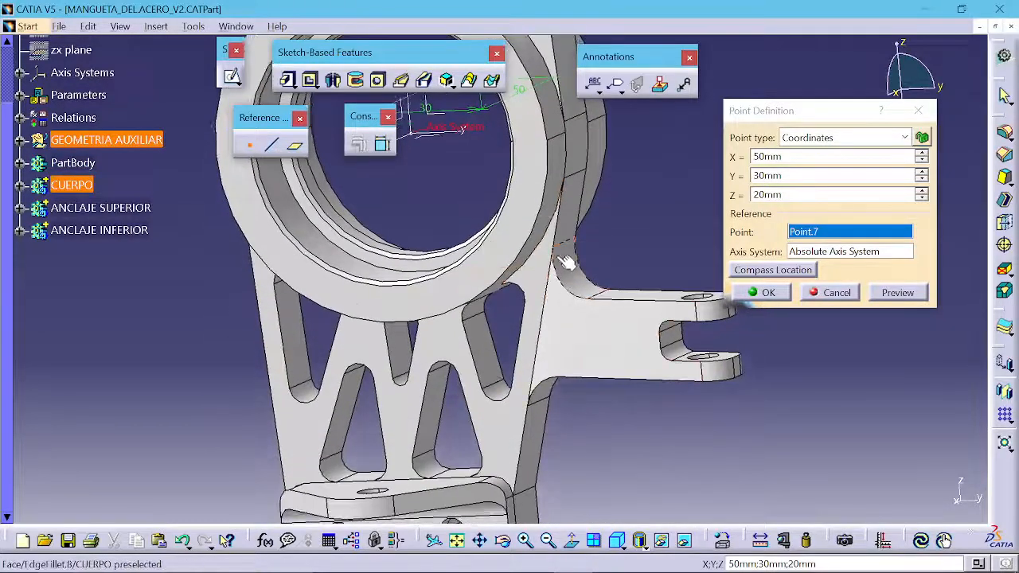
{"action": "middle_click_drag", "start_coordinate": [559, 306], "coordinate": [561, 202]}
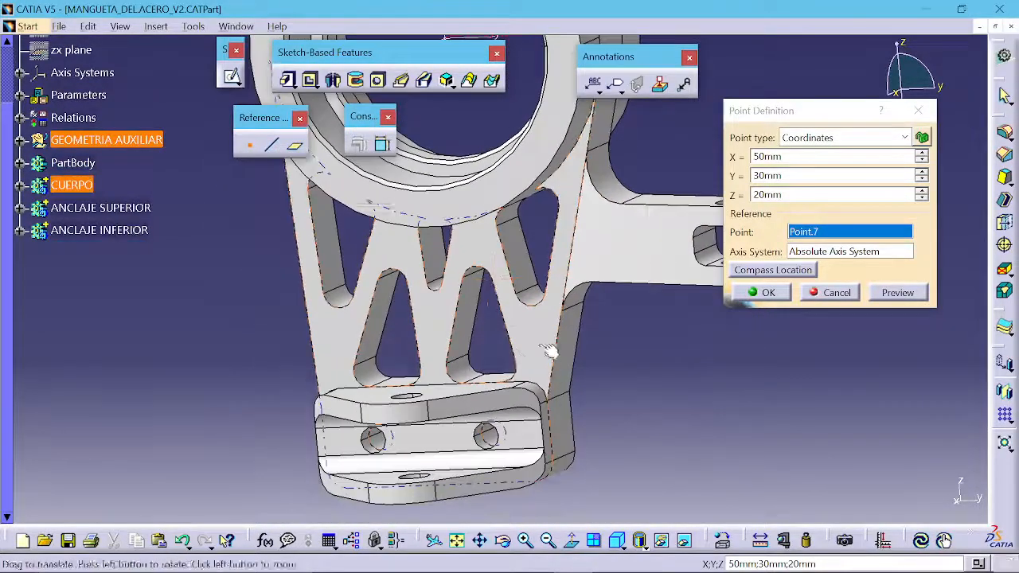
{"action": "middle_click_drag", "start_coordinate": [546, 350], "coordinate": [614, 177]}
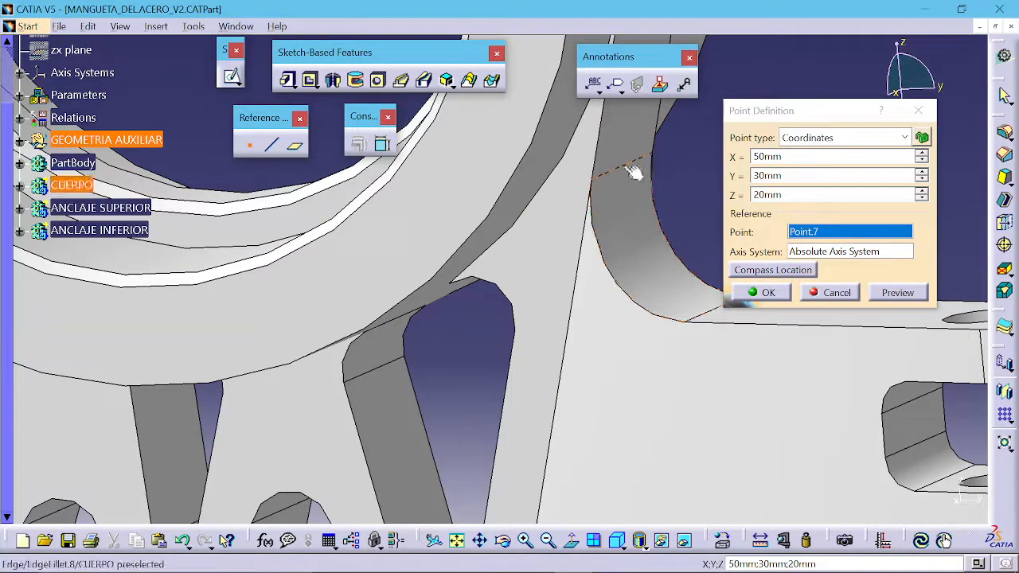
{"action": "left_click", "coordinate": [593, 188]}
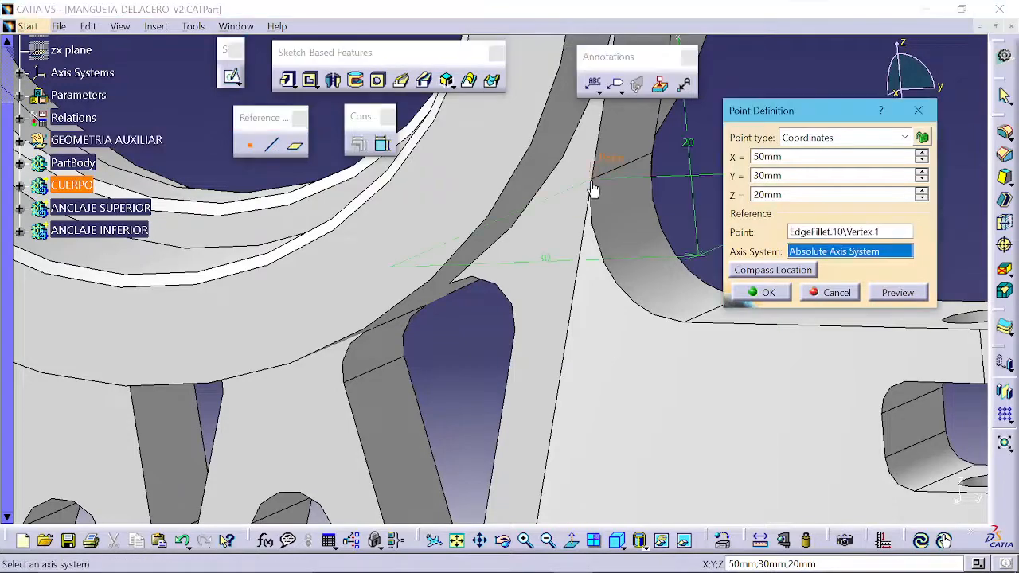
{"action": "middle_click_drag", "start_coordinate": [593, 189], "coordinate": [548, 211]}
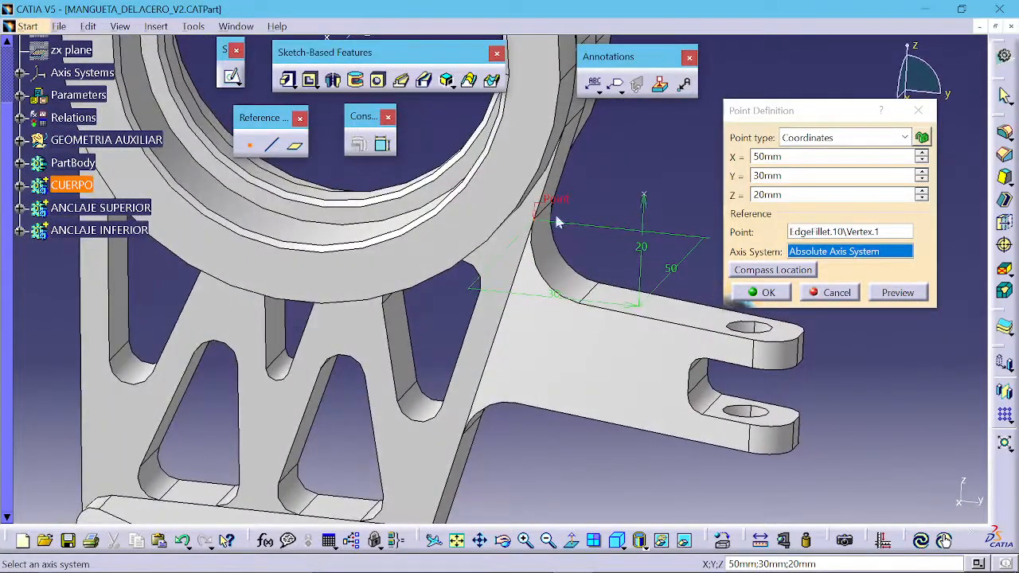
{"action": "left_click", "coordinate": [743, 291]}
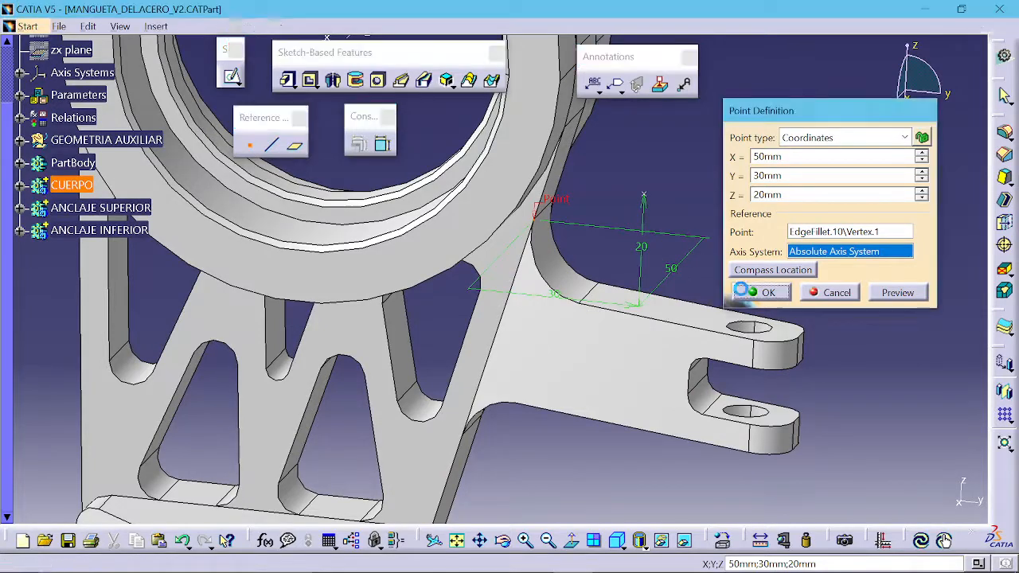
{"action": "middle_click_drag", "start_coordinate": [496, 237], "coordinate": [382, 159]}
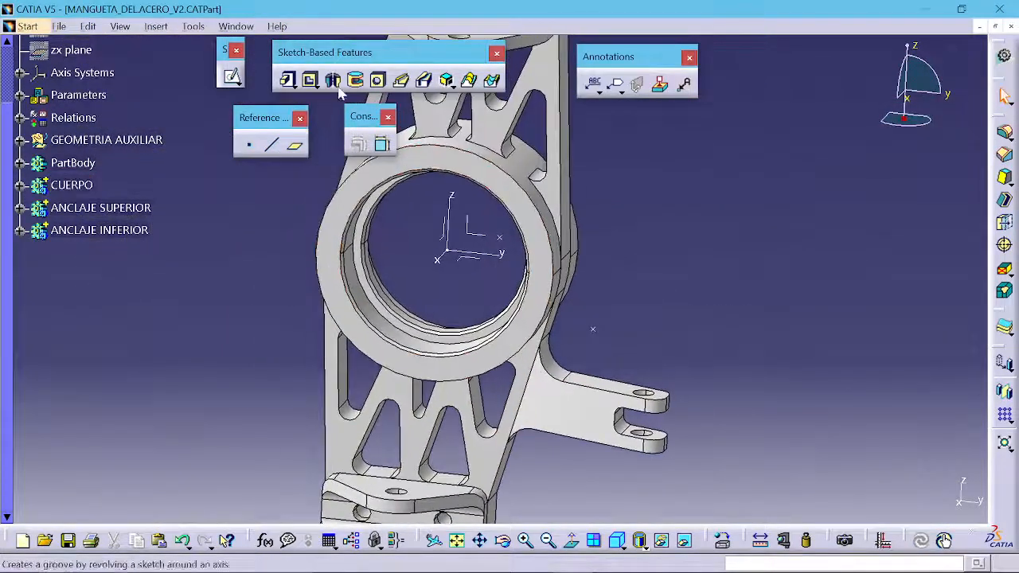
- Start an On curve point on the central ring's outer front edge and place it at a ratio of about 0.19 of the curve length
{"action": "left_click", "coordinate": [249, 144]}
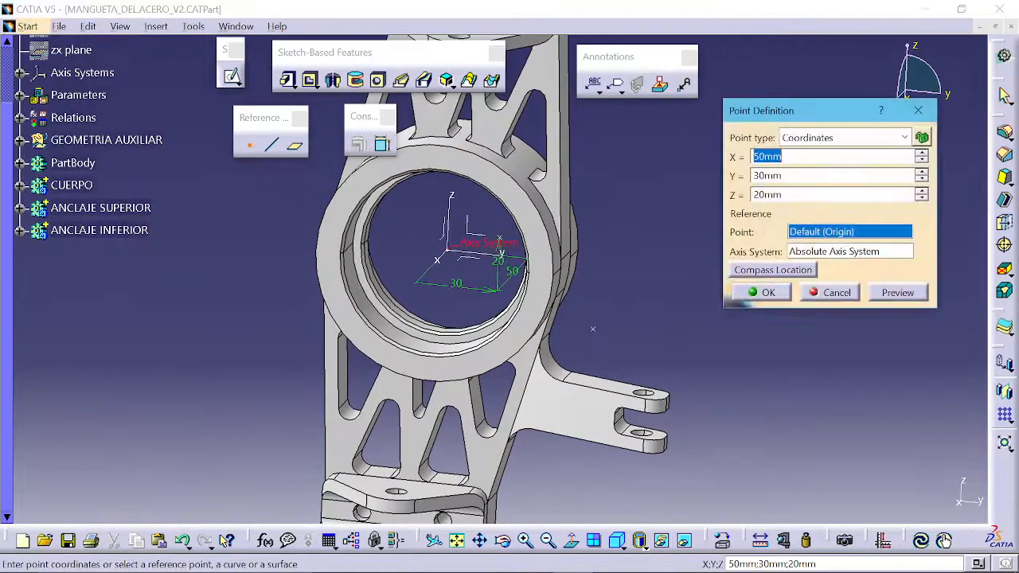
{"action": "left_click", "coordinate": [844, 137]}
{"action": "left_click", "coordinate": [806, 171]}
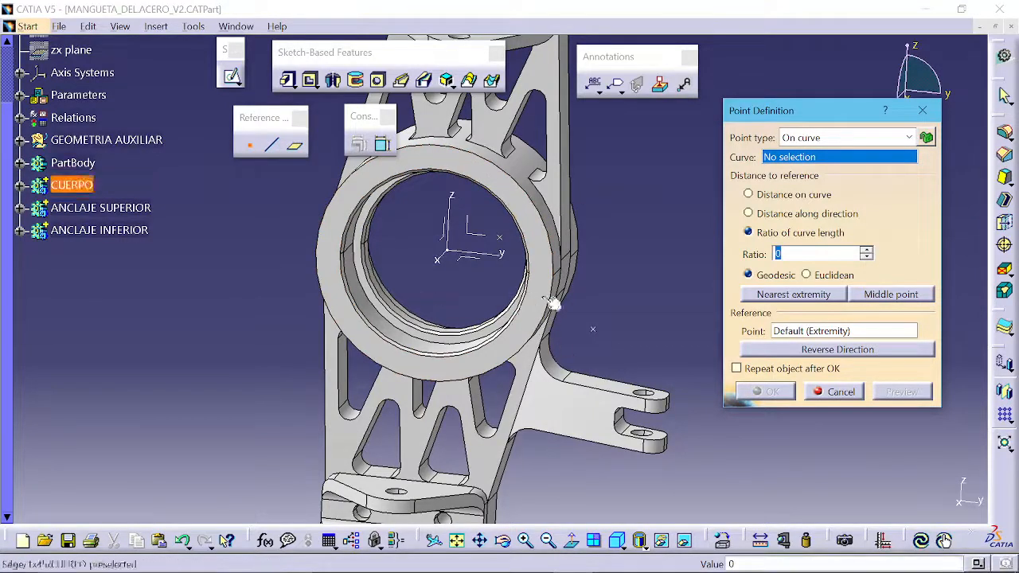
{"action": "left_click", "coordinate": [478, 152]}
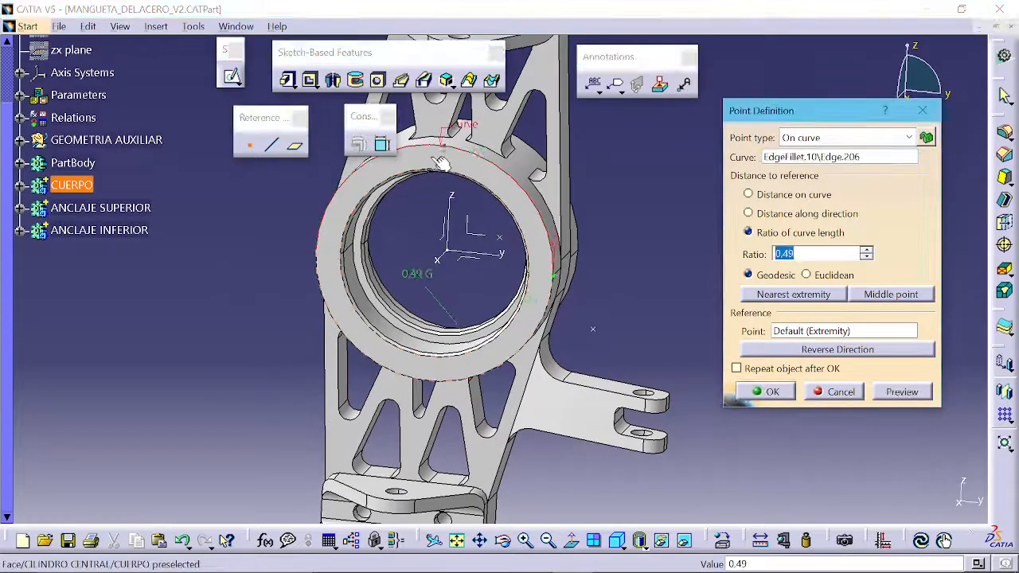
{"action": "left_click_drag", "start_coordinate": [440, 163], "coordinate": [534, 209]}
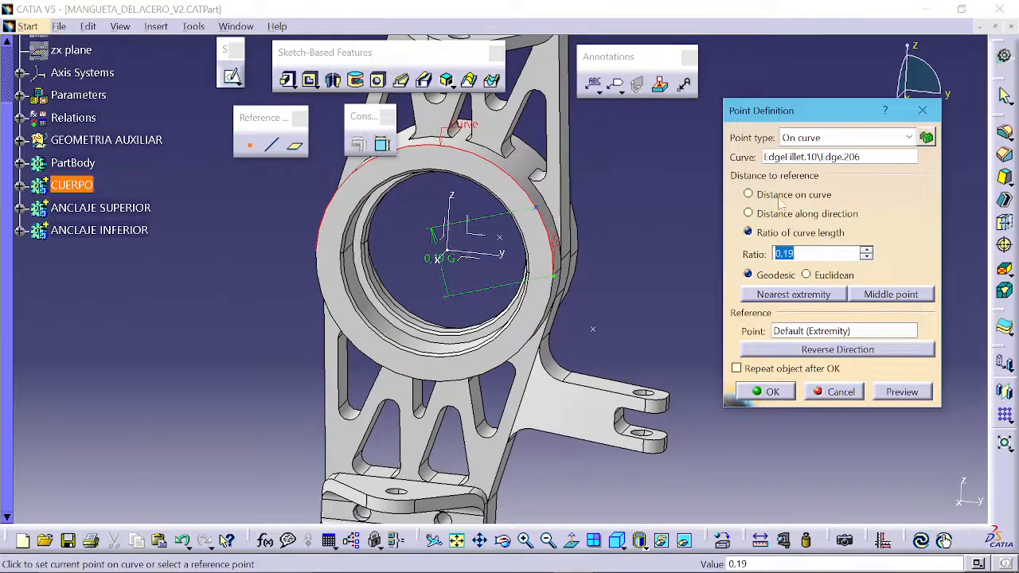
- Try the Distance on curve and Distance along direction options for the point, and return to Ratio of curve length
{"action": "left_click", "coordinate": [776, 199]}
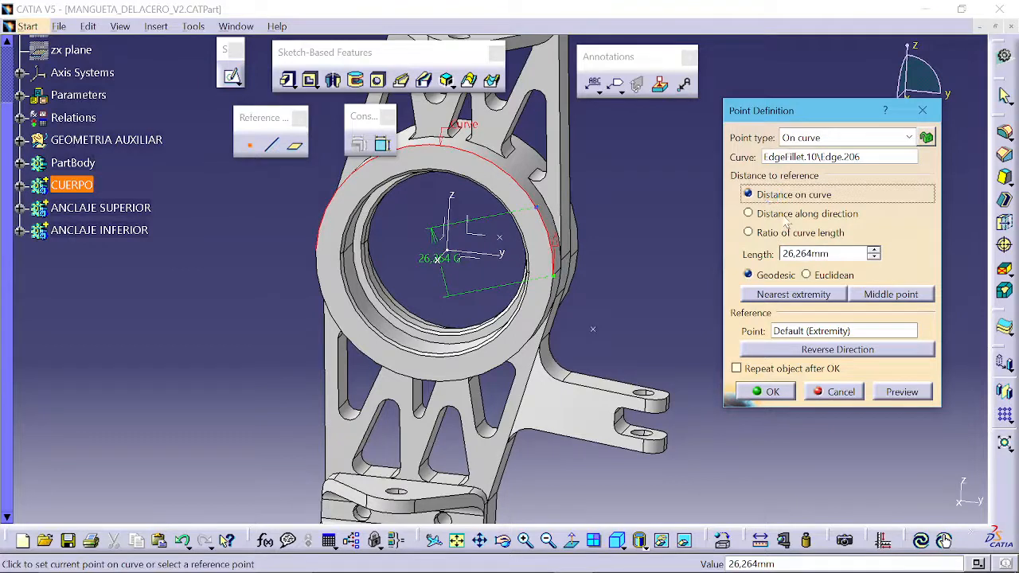
{"action": "left_click", "coordinate": [779, 213]}
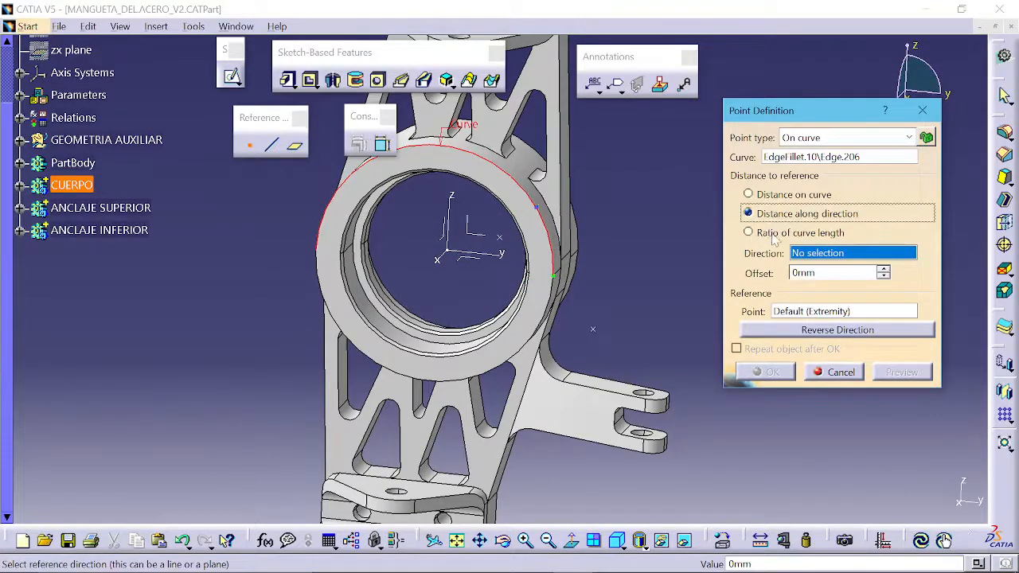
{"action": "left_click", "coordinate": [774, 235]}
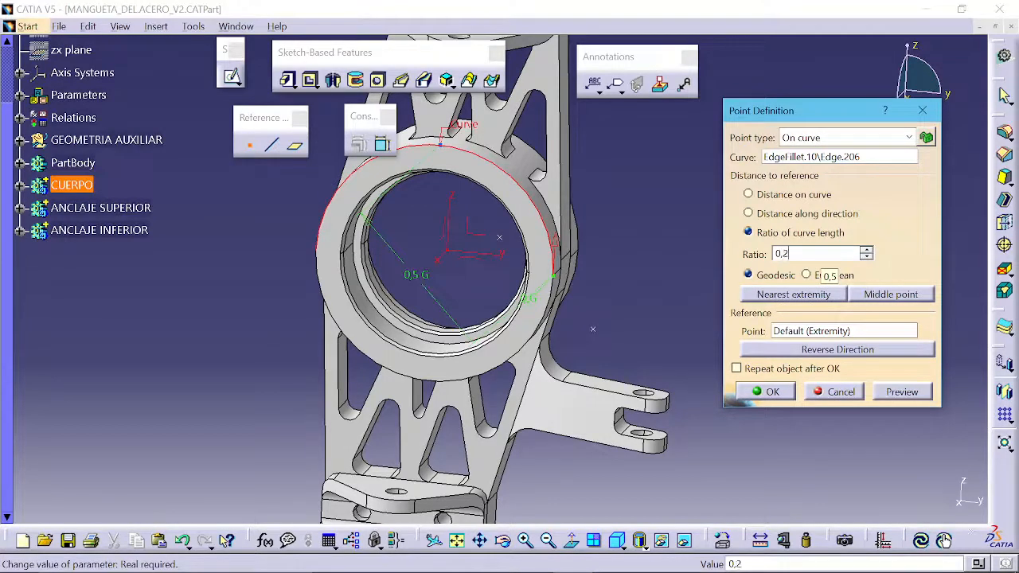
- Try a ratio of 0.2 and the curve's middle point for the on-curve point, and discard the definition
{"action": "key", "text": "Return"}
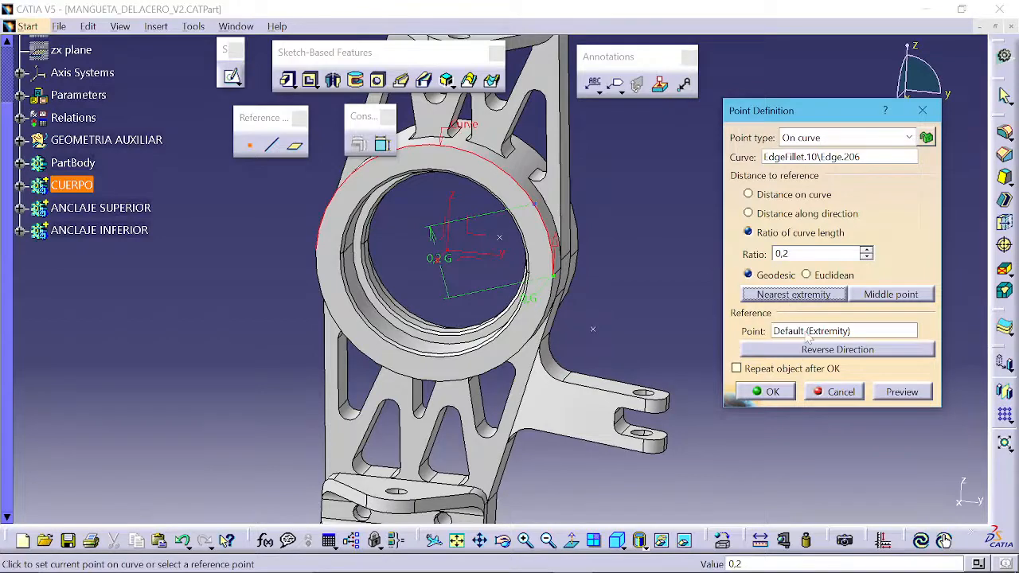
{"action": "left_click", "coordinate": [879, 298]}
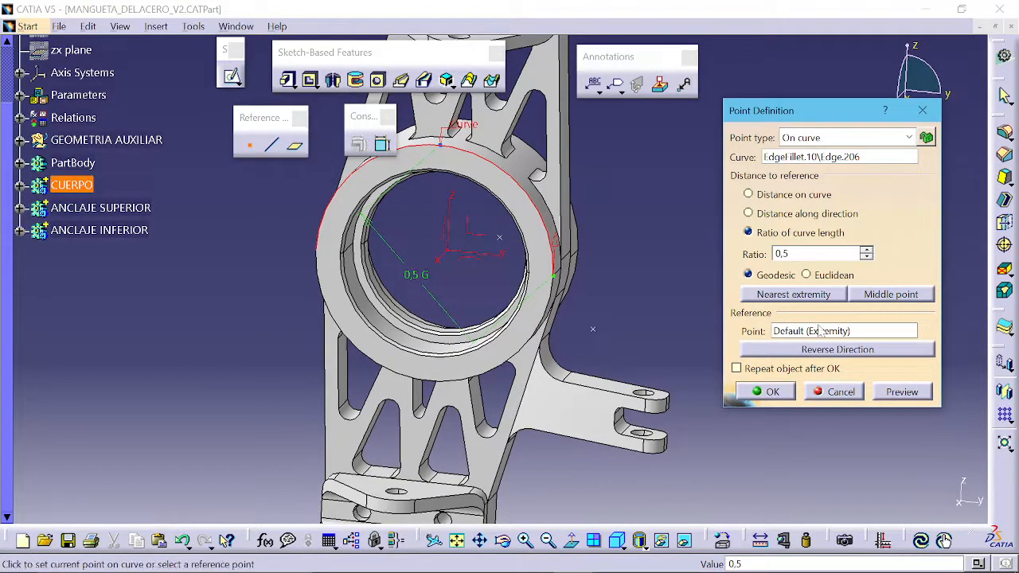
{"action": "left_click", "coordinate": [840, 391]}
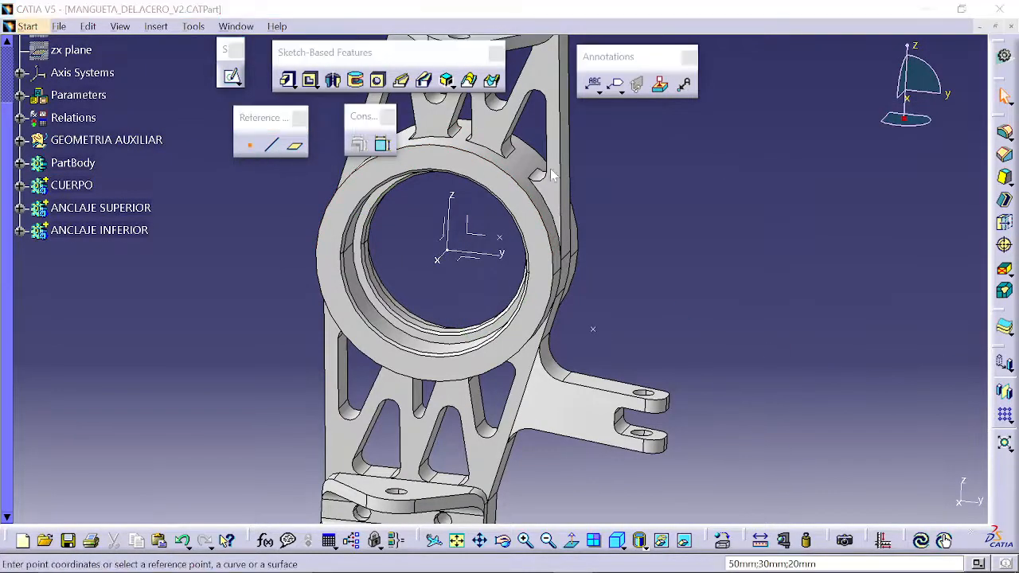
- Start a new On plane point and choose the YZ plane of the Absolute Axis System as its support
{"action": "left_click", "coordinate": [800, 138]}
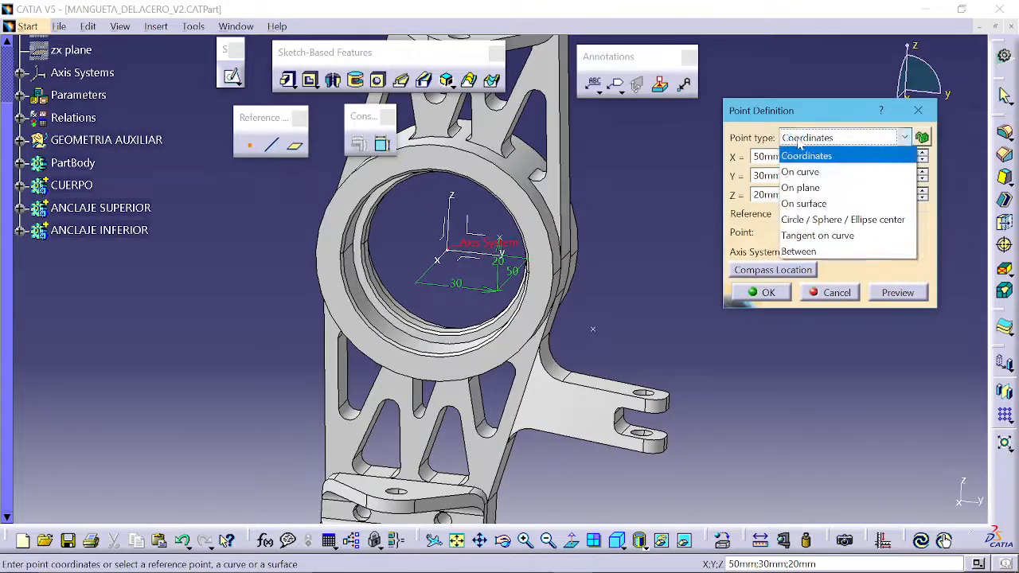
{"action": "left_click", "coordinate": [802, 187]}
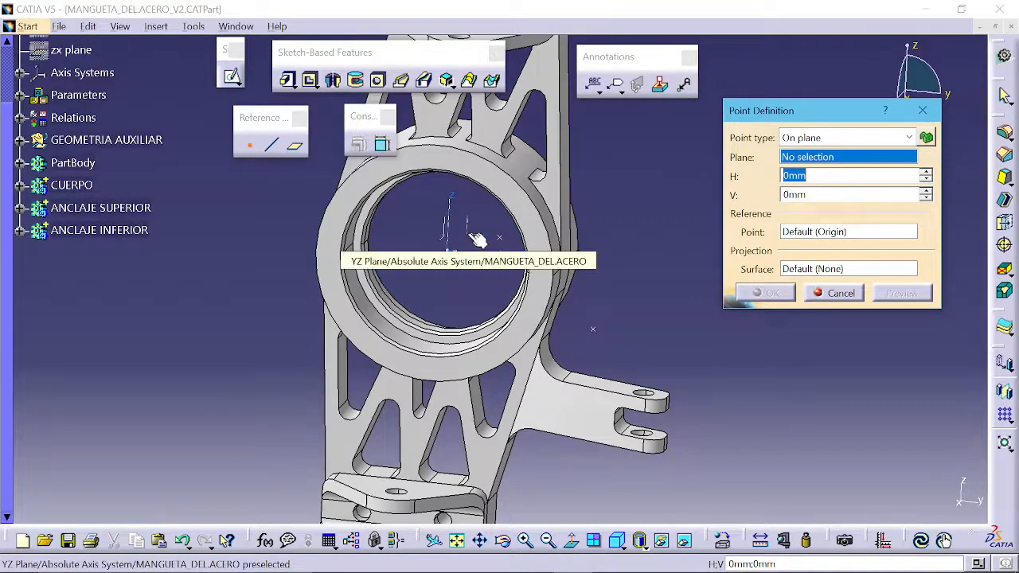
{"action": "left_click", "coordinate": [472, 234]}
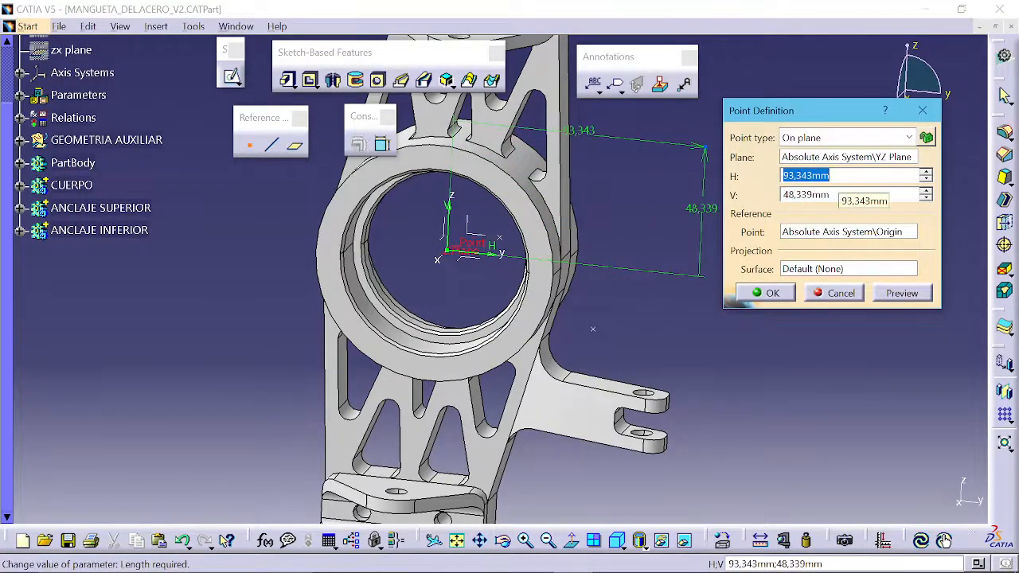
- Set the on-plane point's H to 100 mm and V to 50 mm, and create it
{"action": "type", "text": "10"}
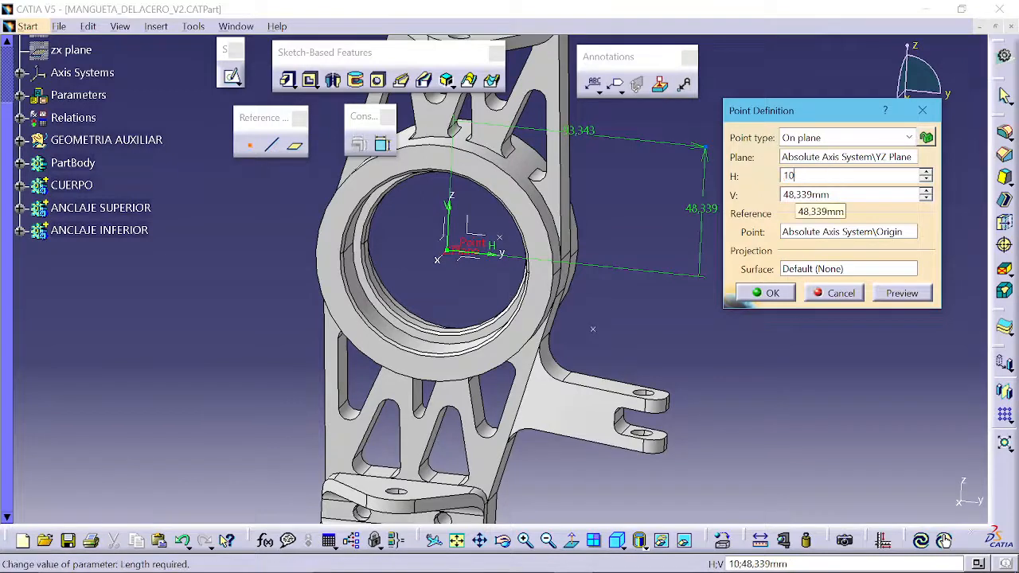
{"action": "type", "text": "0"}
{"action": "key", "text": "Tab"}
{"action": "type", "text": "100"}
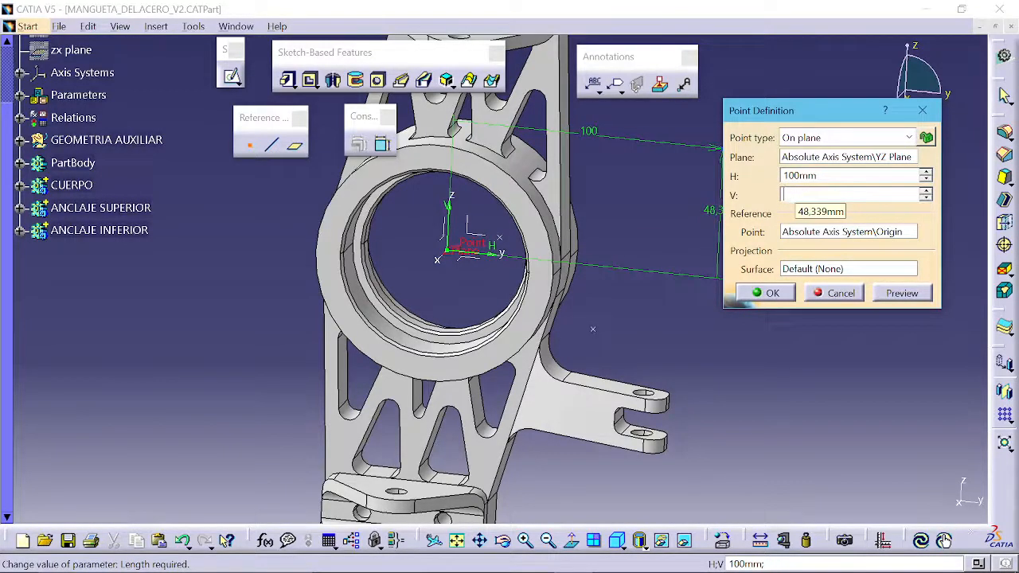
{"action": "type", "text": "50"}
{"action": "key", "text": "Return"}
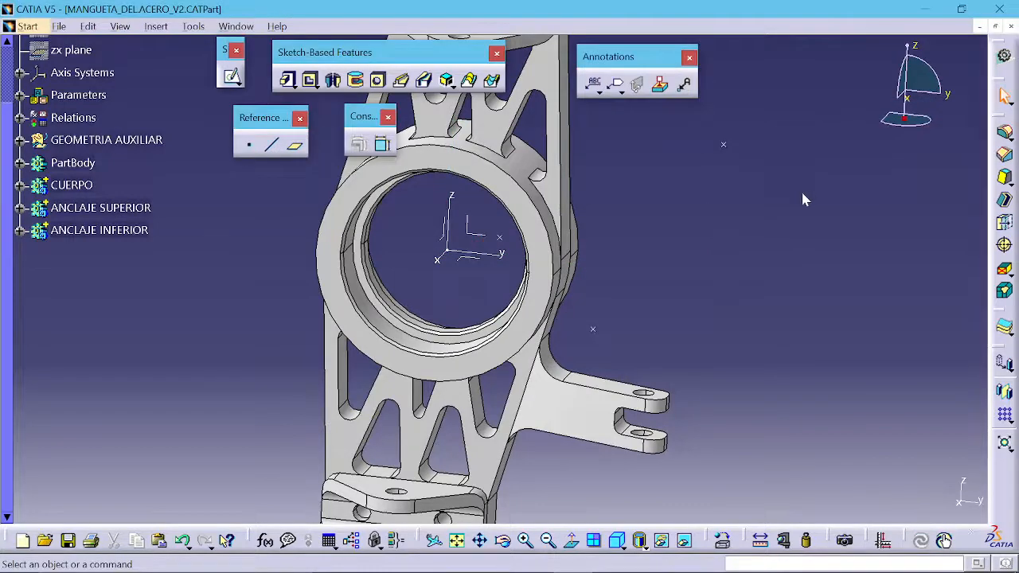
- Review the definitions of the YZ-plane point and of the point referenced to the fillet vertex
{"action": "double_click", "coordinate": [734, 151]}
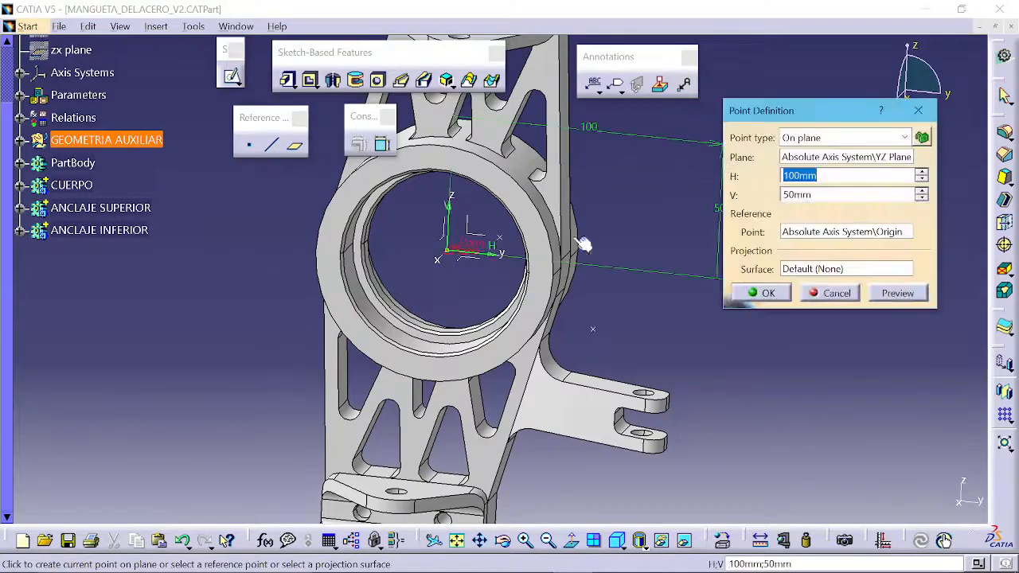
{"action": "middle_click_drag", "start_coordinate": [696, 181], "coordinate": [624, 228]}
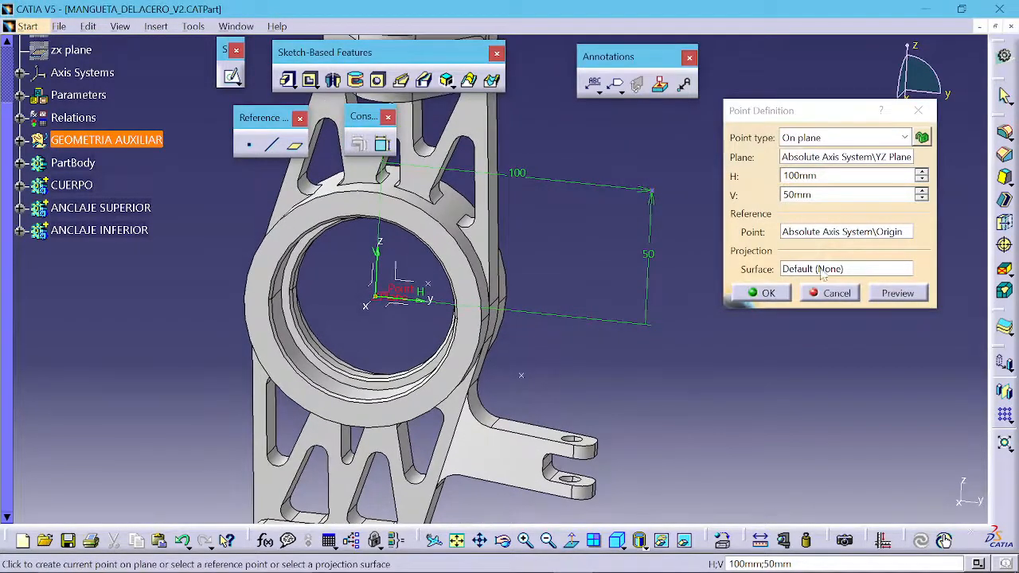
{"action": "left_click", "coordinate": [768, 293]}
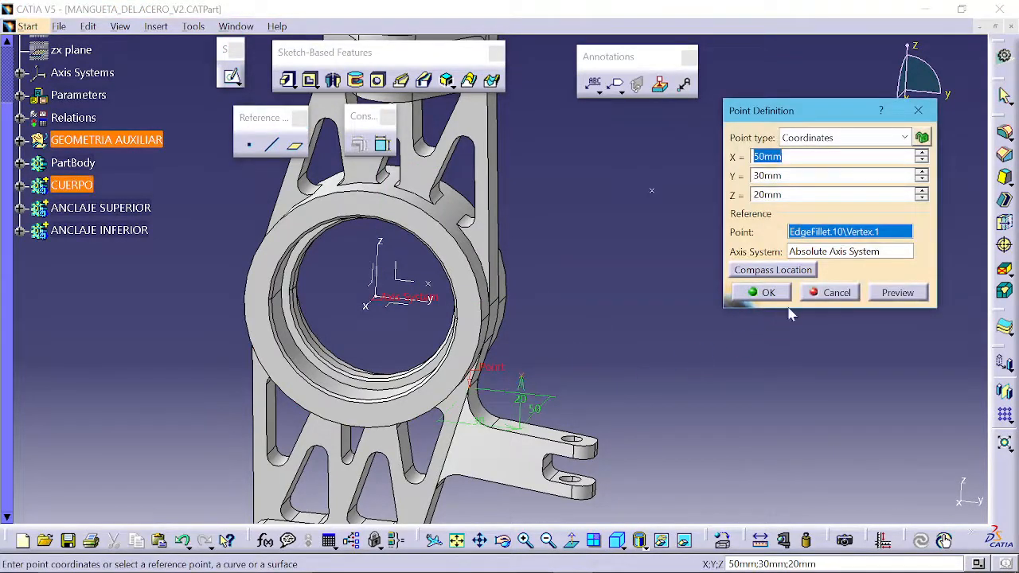
{"action": "left_click", "coordinate": [766, 293]}
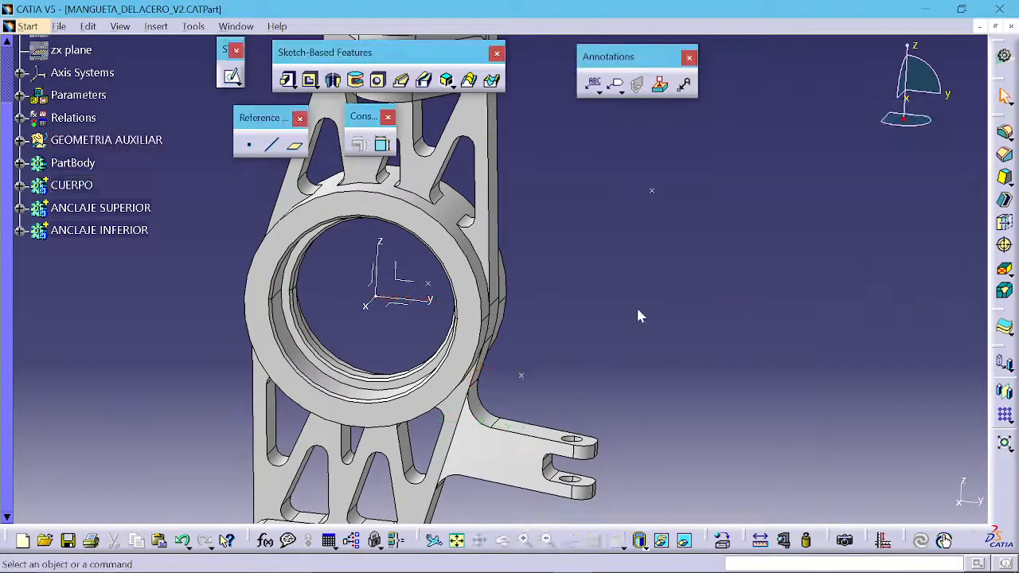
- Delete the YZ-plane point Point.9 and start a new reference point of the Between type
{"action": "left_click", "coordinate": [652, 192]}
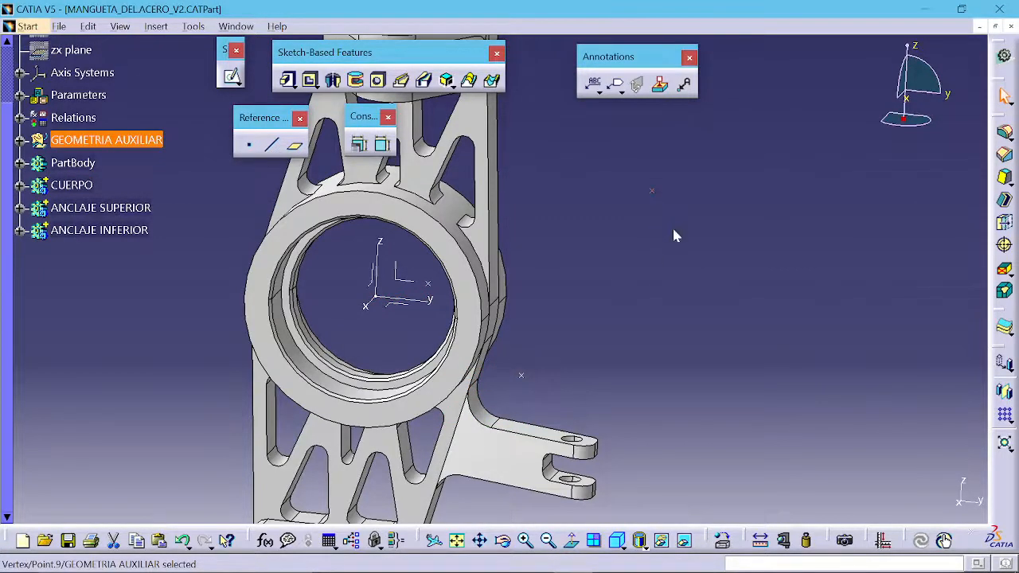
{"action": "key", "text": "Delete"}
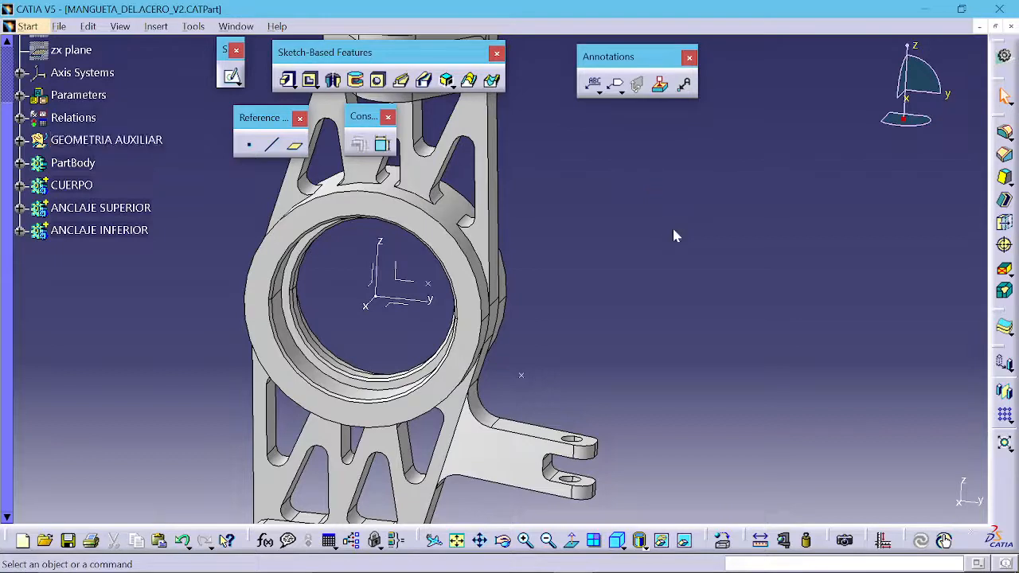
{"action": "left_click", "coordinate": [249, 144]}
{"action": "left_click", "coordinate": [824, 139]}
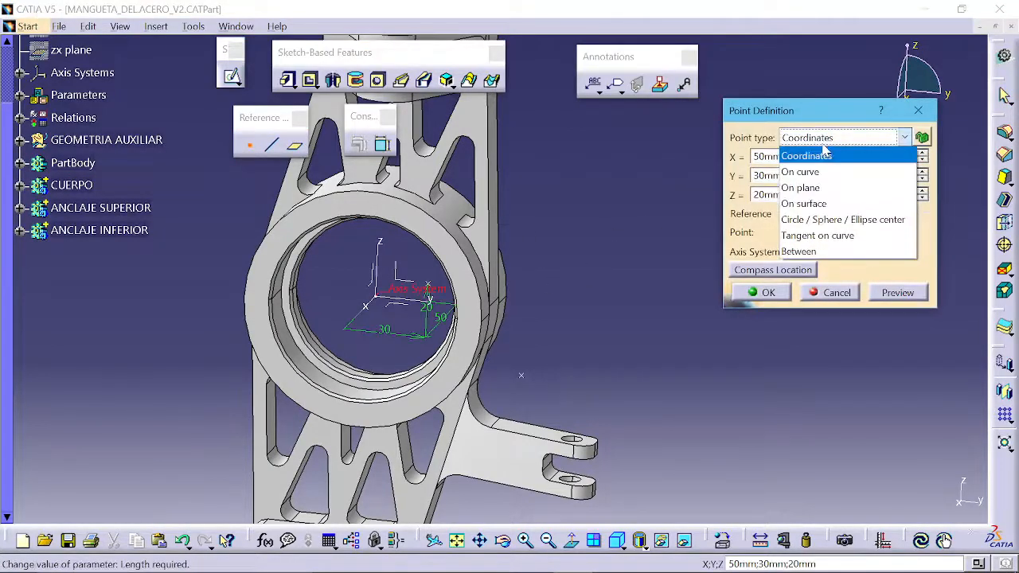
{"action": "left_click", "coordinate": [798, 251]}
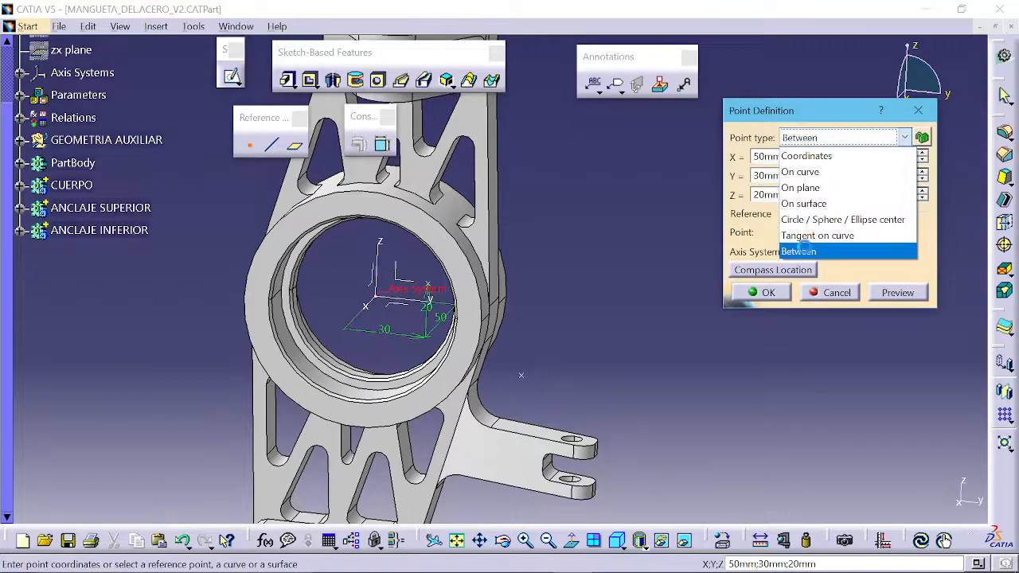
- Select Point.7 and Point.8 as the two references and place the new point at their middle point
{"action": "middle_click_drag", "start_coordinate": [564, 256], "coordinate": [612, 192]}
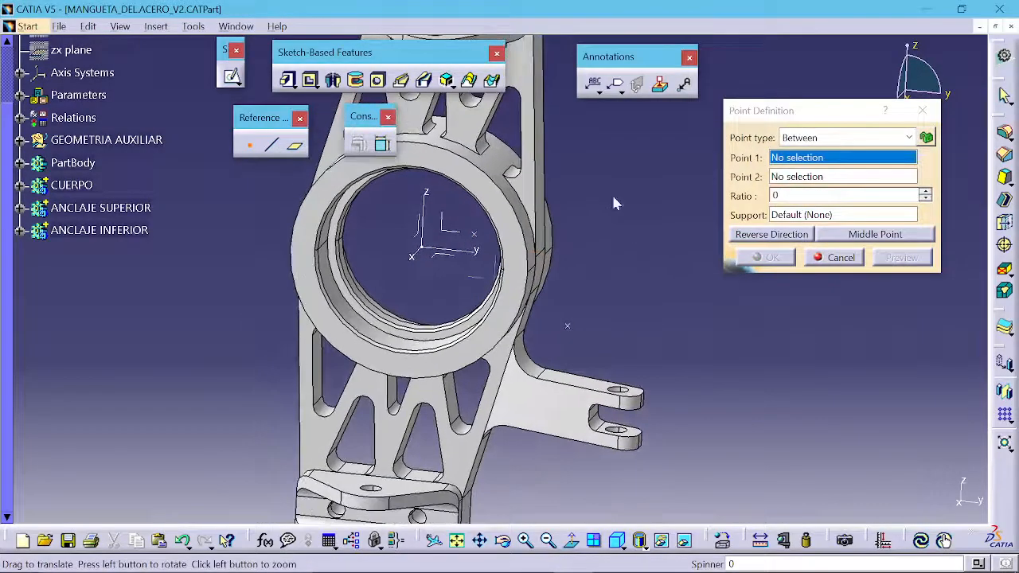
{"action": "middle_click_drag", "start_coordinate": [582, 309], "coordinate": [557, 187]}
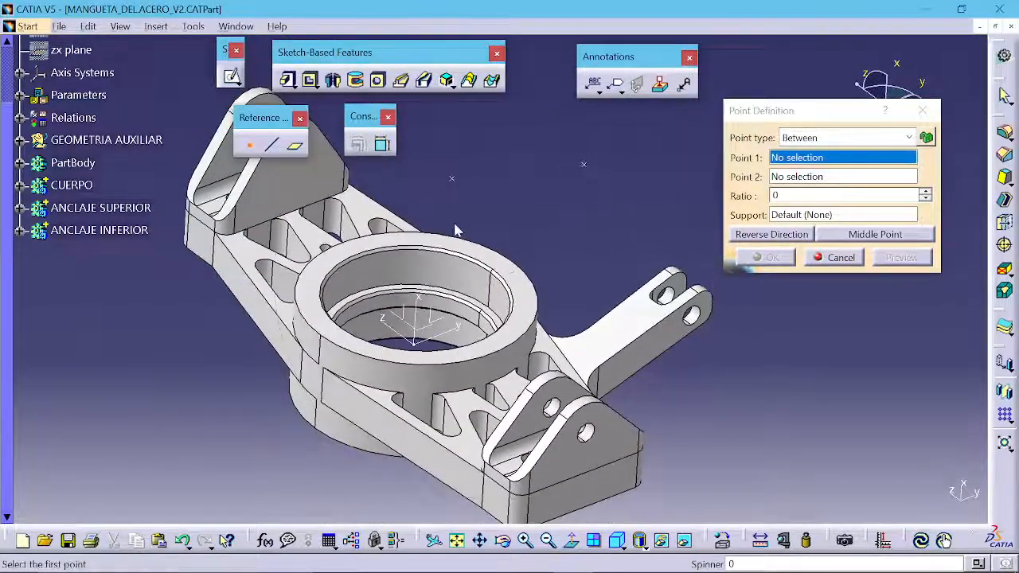
{"action": "left_click", "coordinate": [451, 180]}
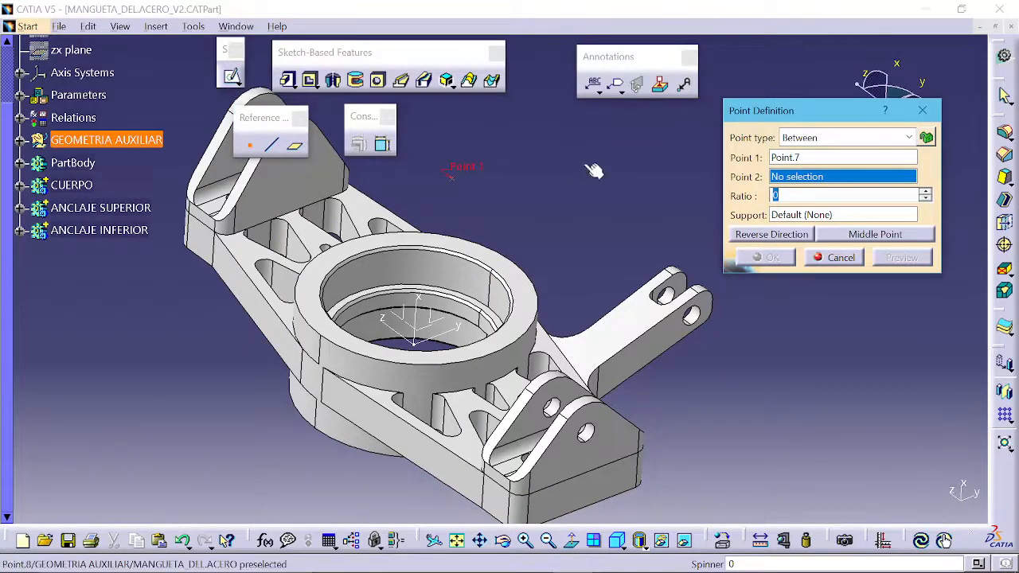
{"action": "left_click", "coordinate": [583, 167]}
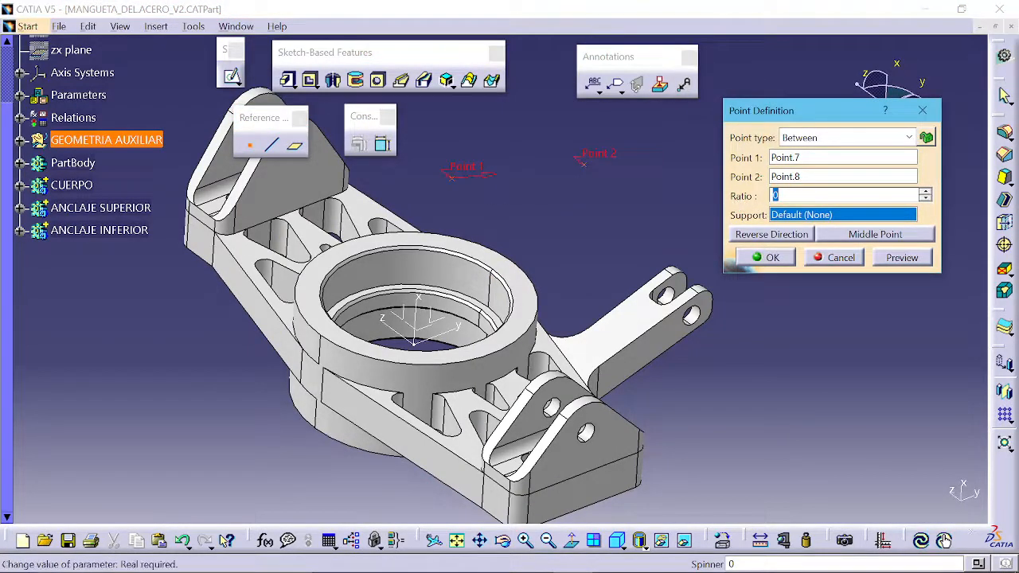
{"action": "left_click", "coordinate": [846, 238]}
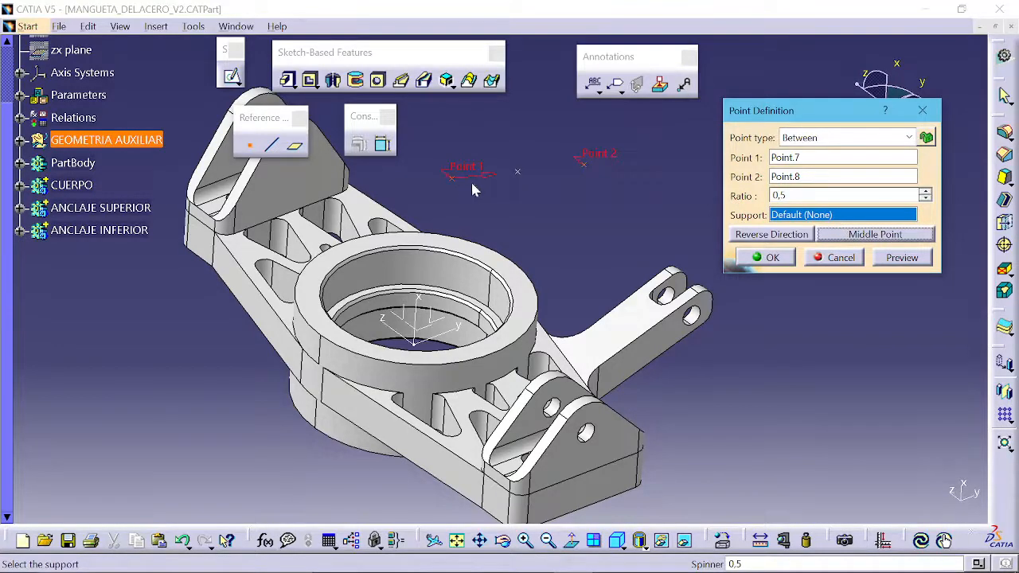
{"action": "scroll", "coordinate": [525, 192], "scroll_direction": "up", "scroll_amount": 5}
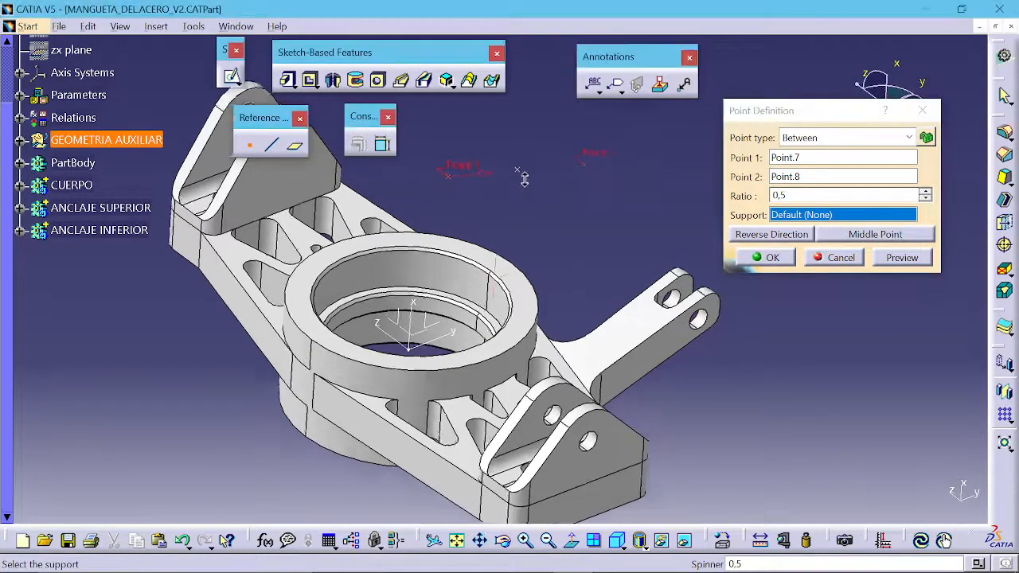
{"action": "middle_click_drag", "start_coordinate": [518, 197], "coordinate": [516, 237]}
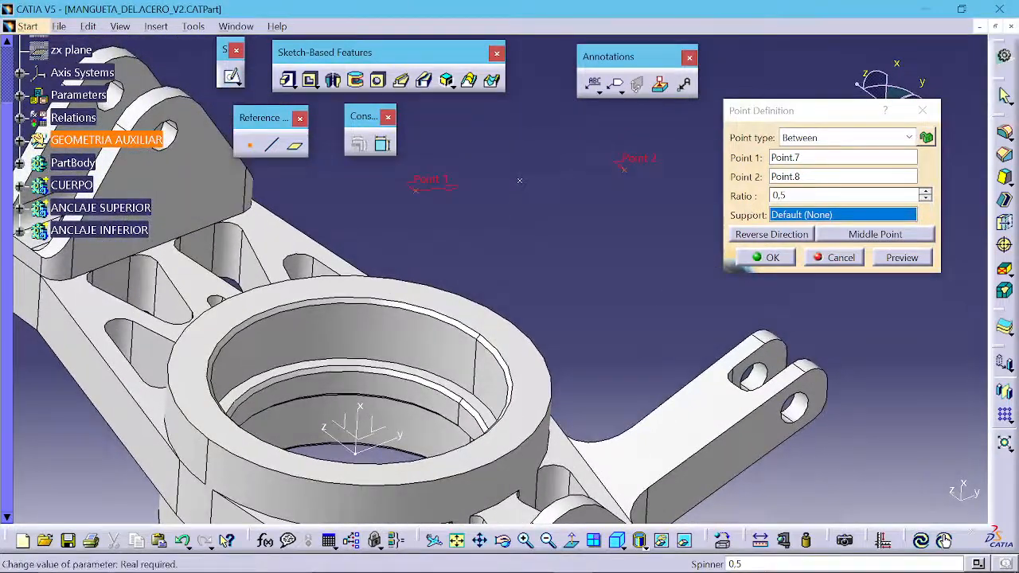
- Set the Between point's ratio to 0.2, try reversing its direction, and create the point near Point.7
{"action": "left_click", "coordinate": [801, 196]}
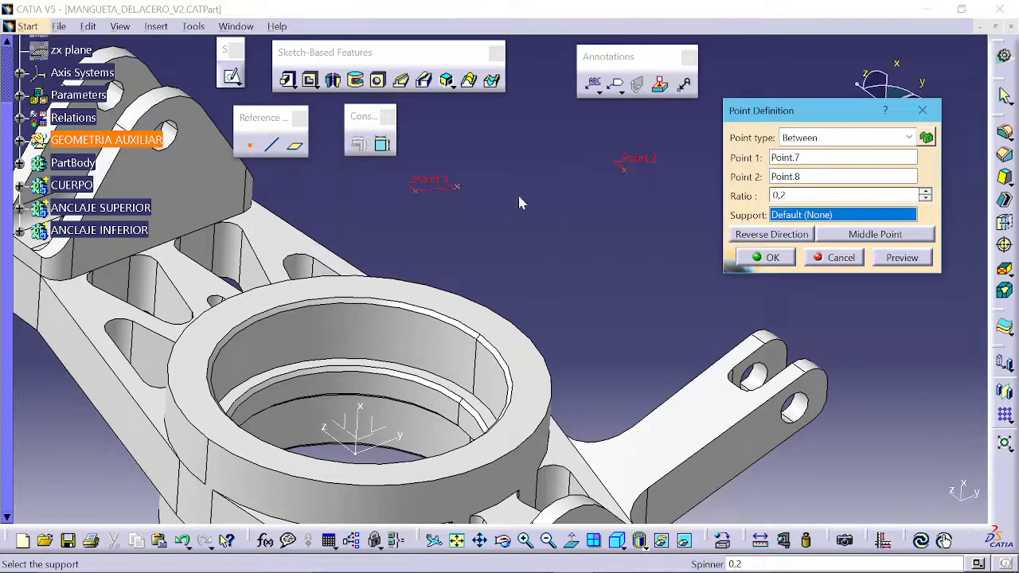
{"action": "left_click", "coordinate": [771, 236]}
{"action": "left_click", "coordinate": [599, 177]}
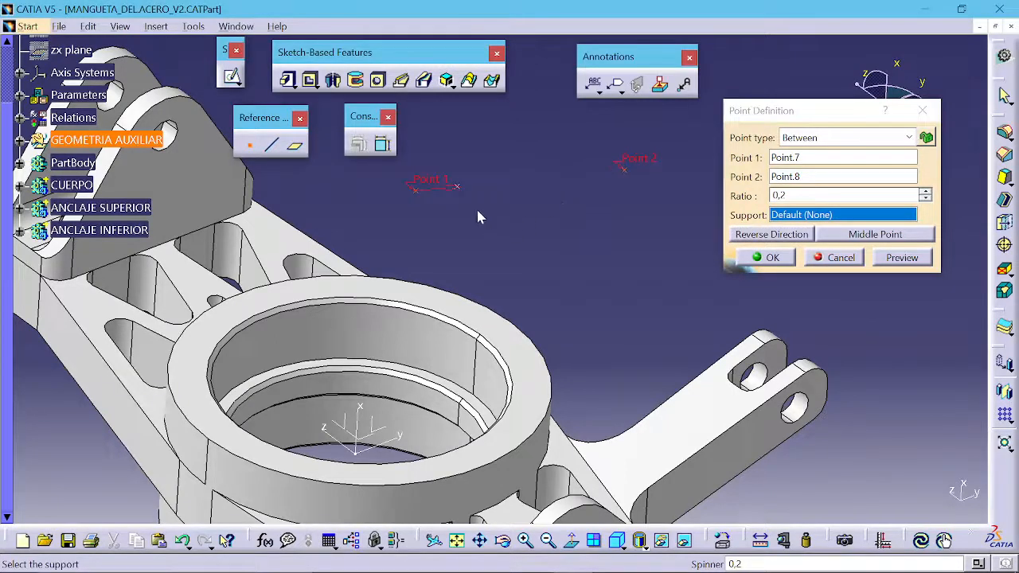
{"action": "left_click", "coordinate": [440, 188]}
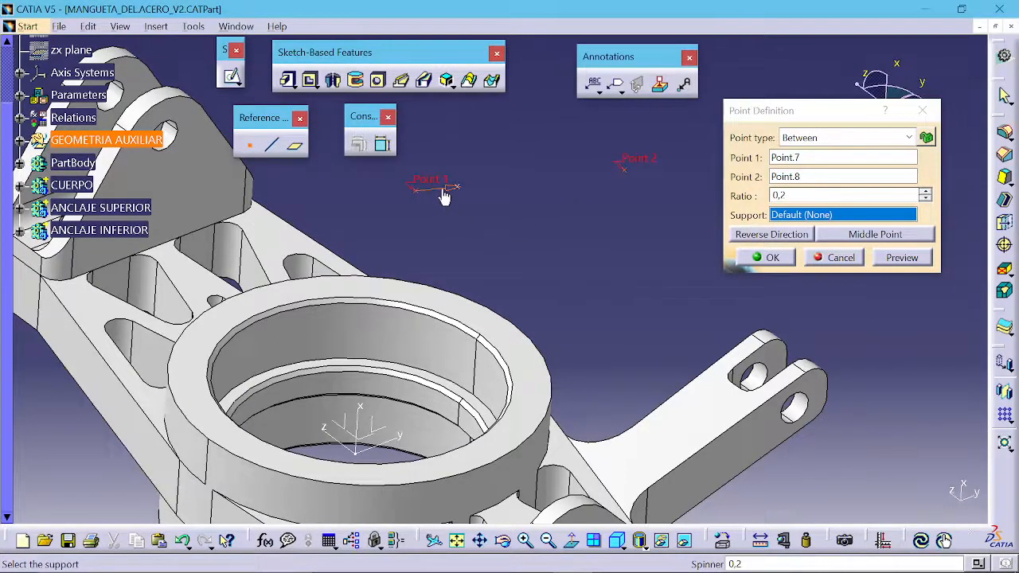
{"action": "left_click", "coordinate": [602, 180]}
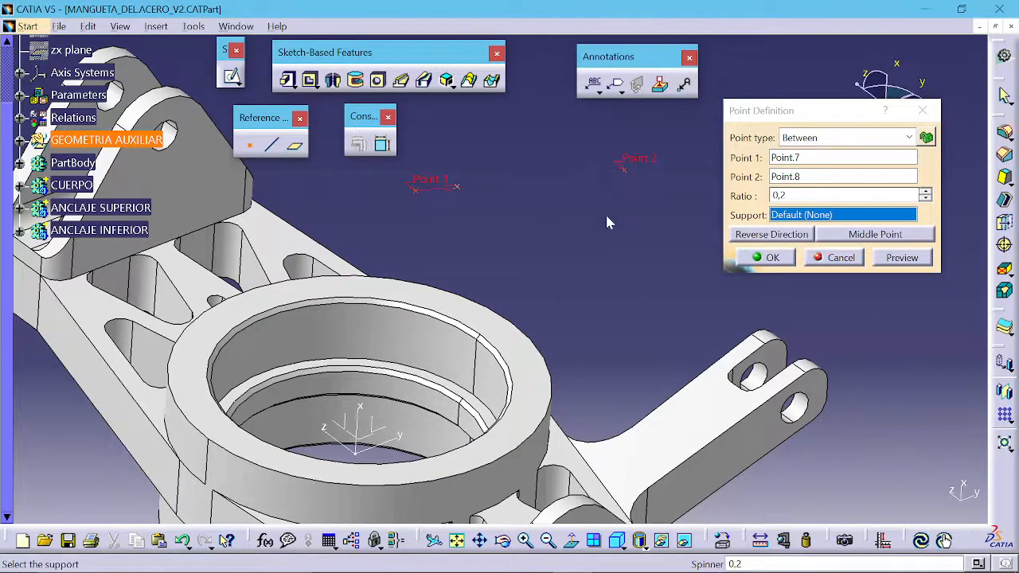
{"action": "left_click", "coordinate": [752, 258]}
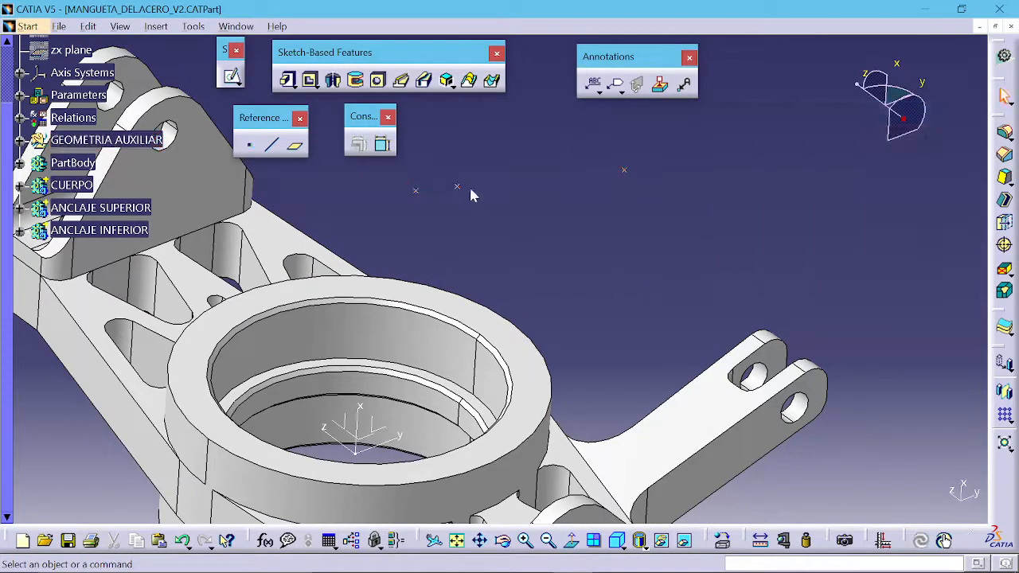
- Create a Circle / Sphere / Ellipse center point on the AGUJERO TRAPECIO hole edge of ANCLAJE SUPERIOR
{"action": "left_click", "coordinate": [249, 144]}
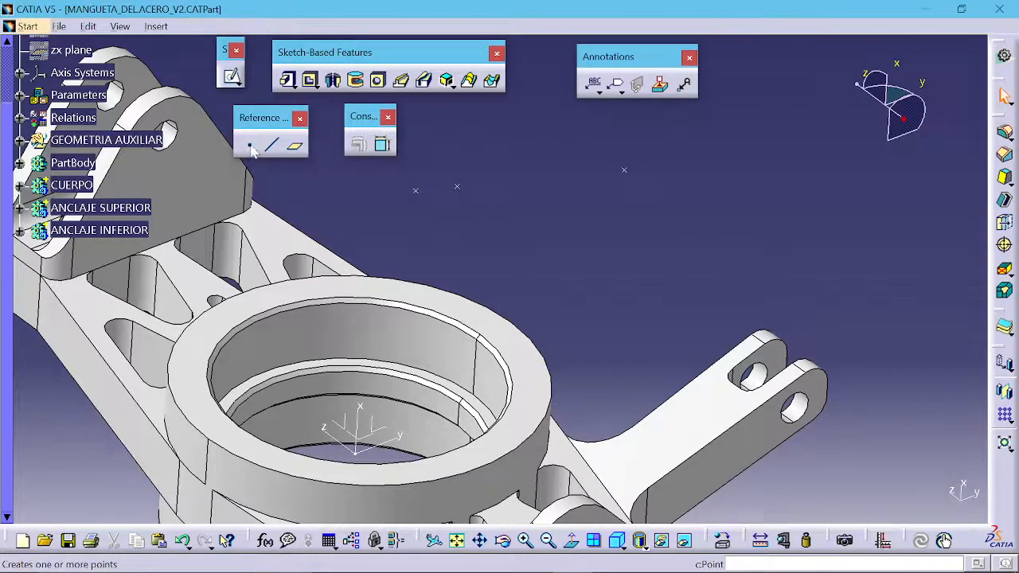
{"action": "left_click", "coordinate": [904, 138]}
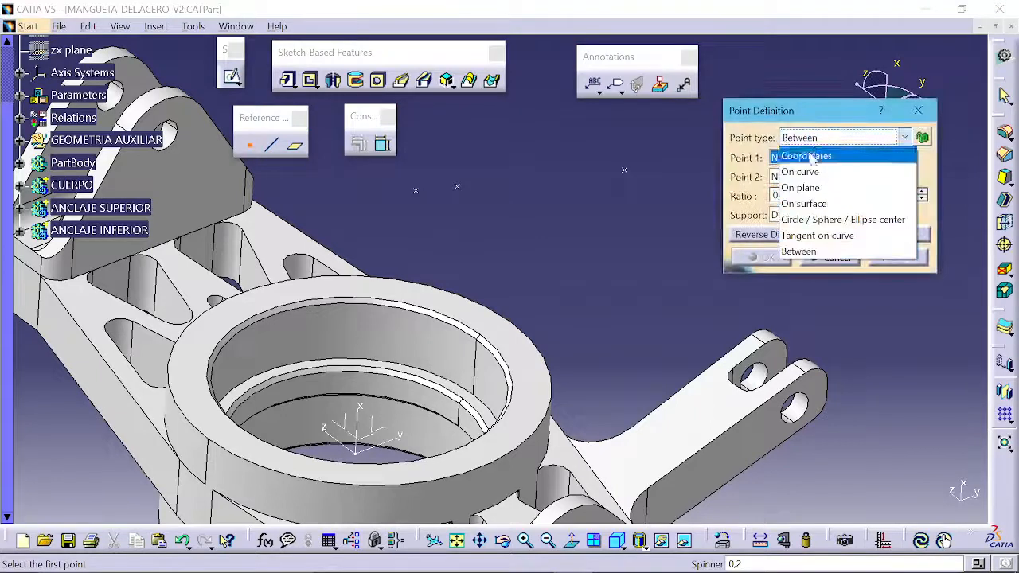
{"action": "left_click", "coordinate": [827, 220]}
{"action": "mouse_move", "coordinate": [492, 219]}
{"action": "middle_mouse_down"}
{"action": "mouse_move", "coordinate": [698, 262]}
{"action": "mouse_move", "coordinate": [546, 268]}
{"action": "mouse_move", "coordinate": [518, 228]}
{"action": "mouse_move", "coordinate": [536, 218]}
{"action": "mouse_move", "coordinate": [557, 240]}
{"action": "mouse_move", "coordinate": [497, 243]}
{"action": "mouse_move", "coordinate": [495, 262]}
{"action": "mouse_move", "coordinate": [495, 199]}
{"action": "mouse_move", "coordinate": [525, 246]}
{"action": "mouse_move", "coordinate": [493, 230]}
{"action": "middle_mouse_up"}
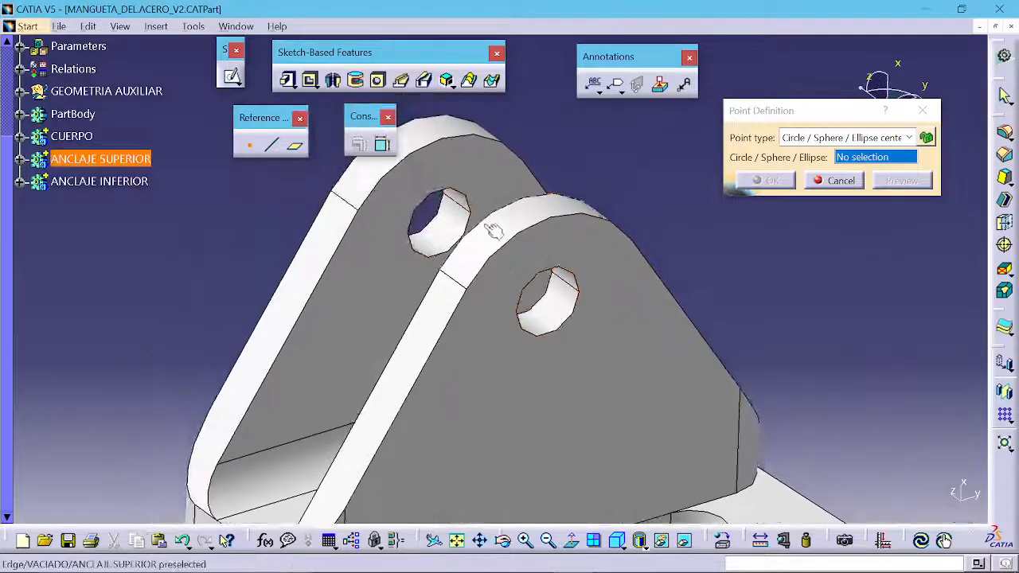
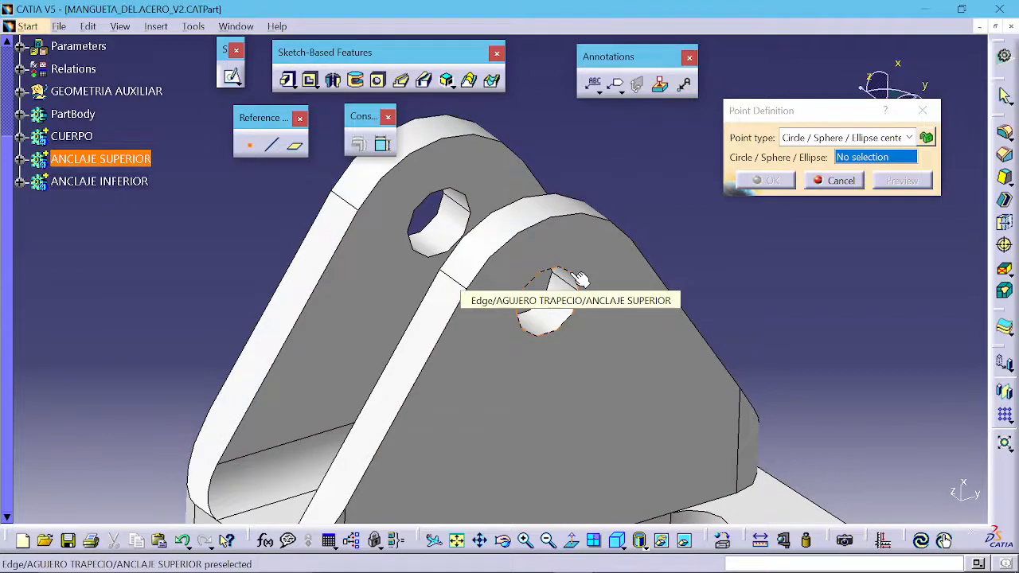
{"action": "left_click", "coordinate": [566, 321]}
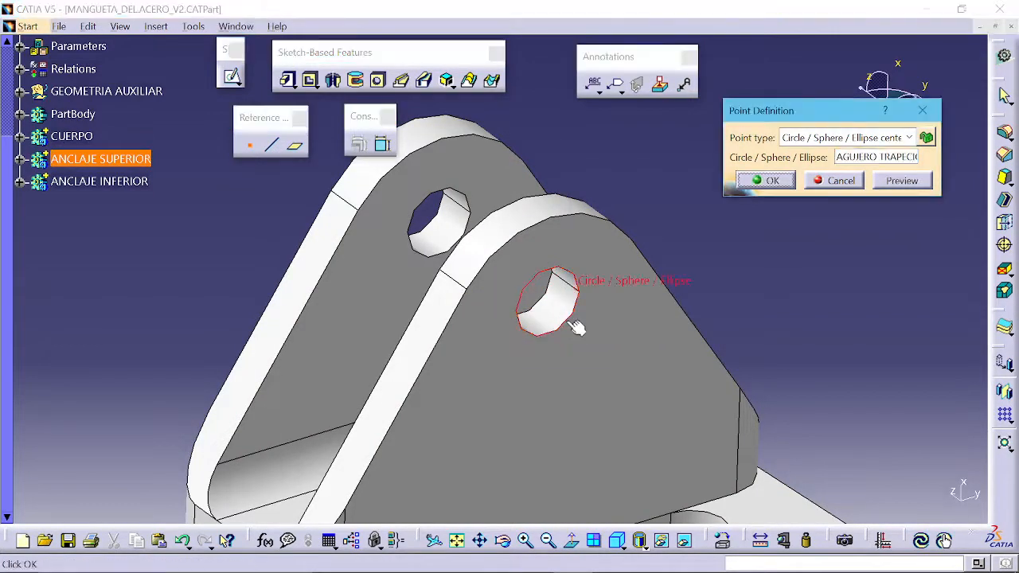
{"action": "middle_click_drag", "start_coordinate": [552, 332], "coordinate": [371, 221]}
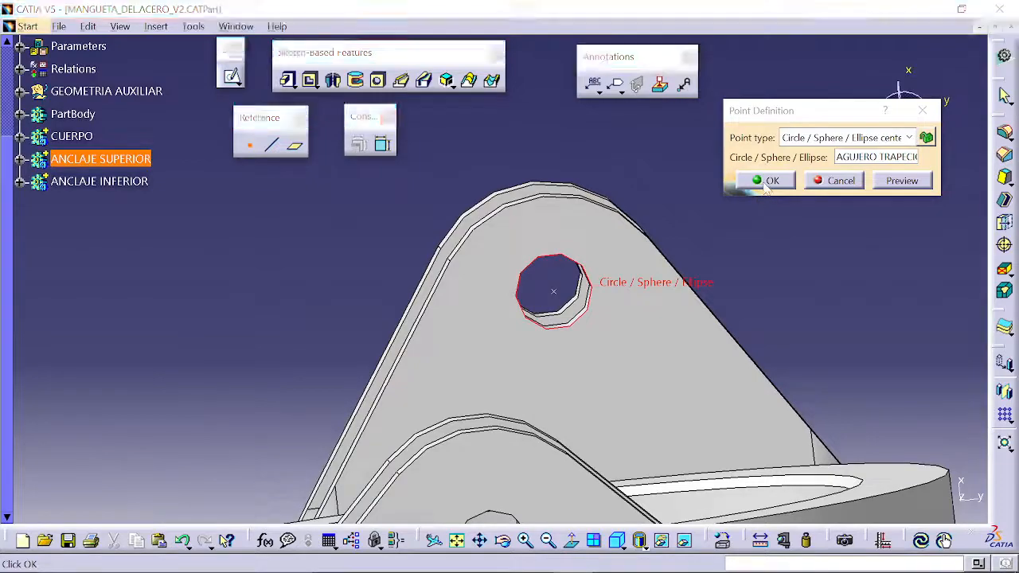
{"action": "left_click", "coordinate": [766, 181]}
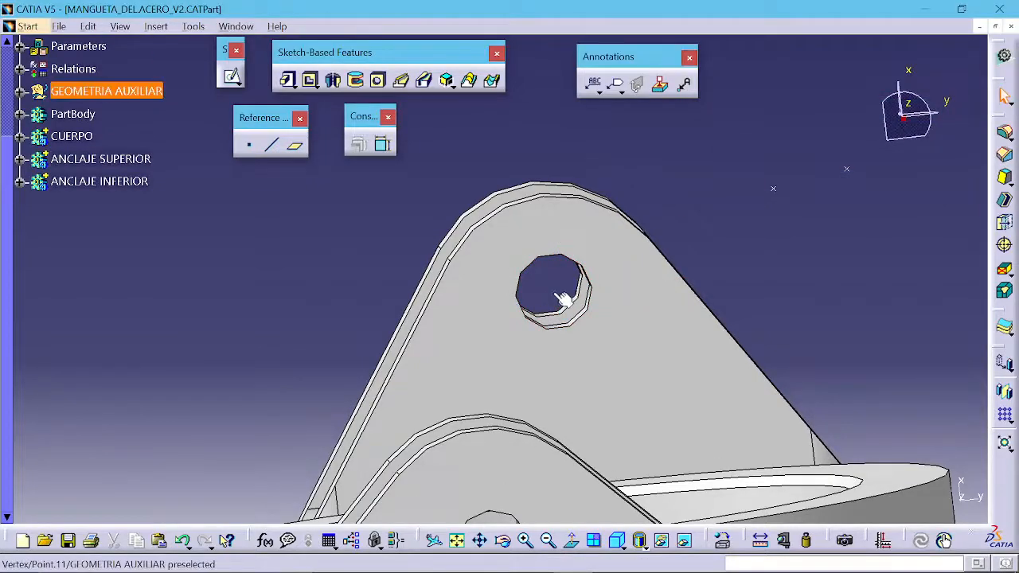
- Create another Circle / Sphere / Ellipse center point from the outer circular edge of the central cylinder
{"action": "middle_click_drag", "start_coordinate": [545, 288], "coordinate": [573, 267]}
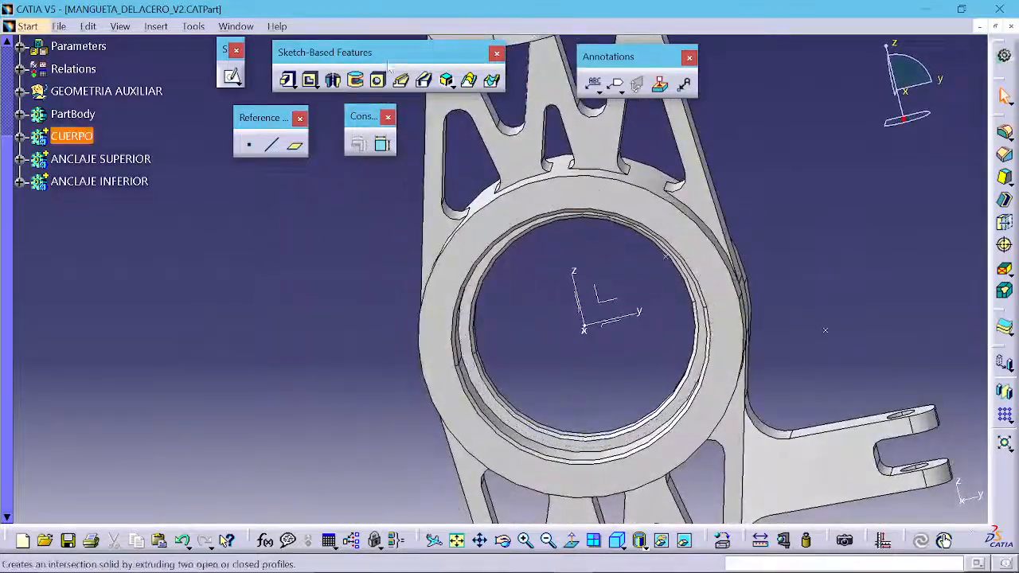
{"action": "left_click", "coordinate": [249, 148]}
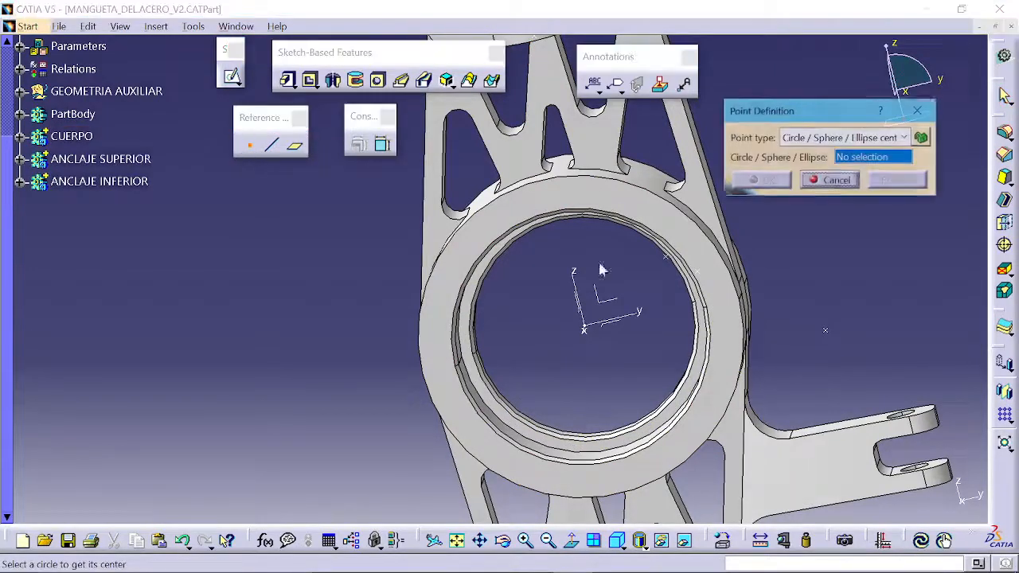
{"action": "middle_click_drag", "start_coordinate": [796, 229], "coordinate": [694, 169]}
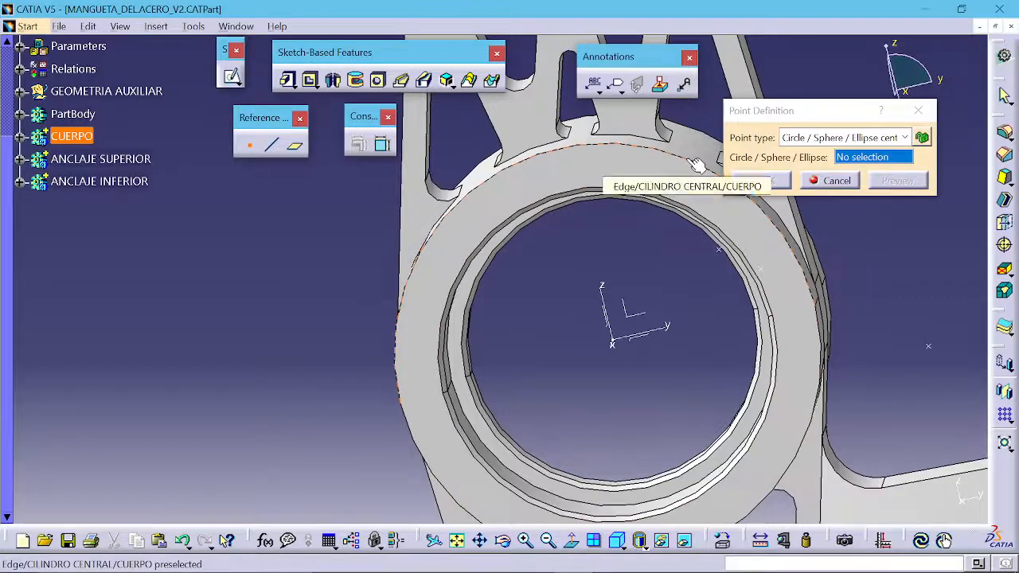
{"action": "left_click", "coordinate": [696, 166]}
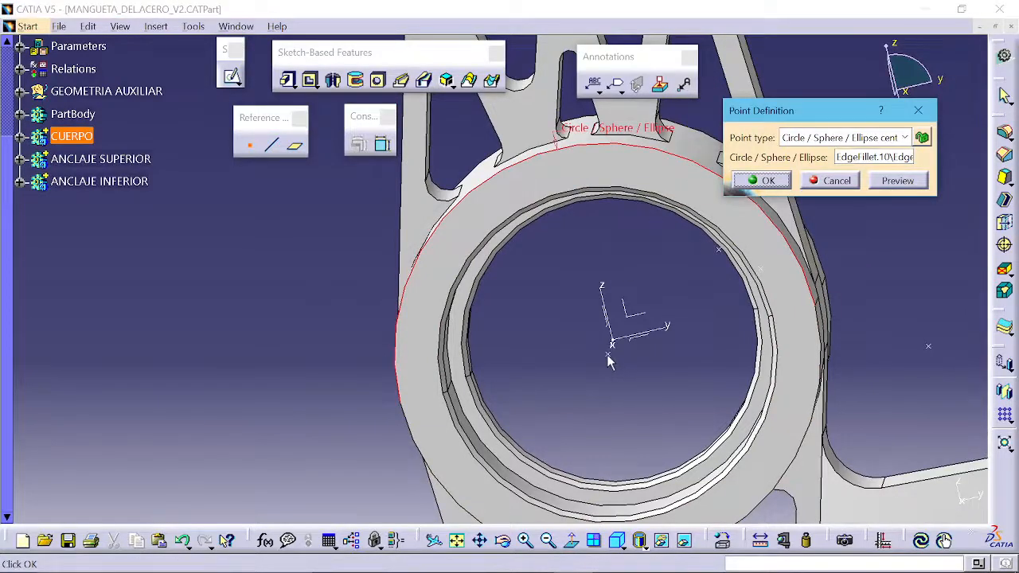
{"action": "left_click", "coordinate": [766, 182]}
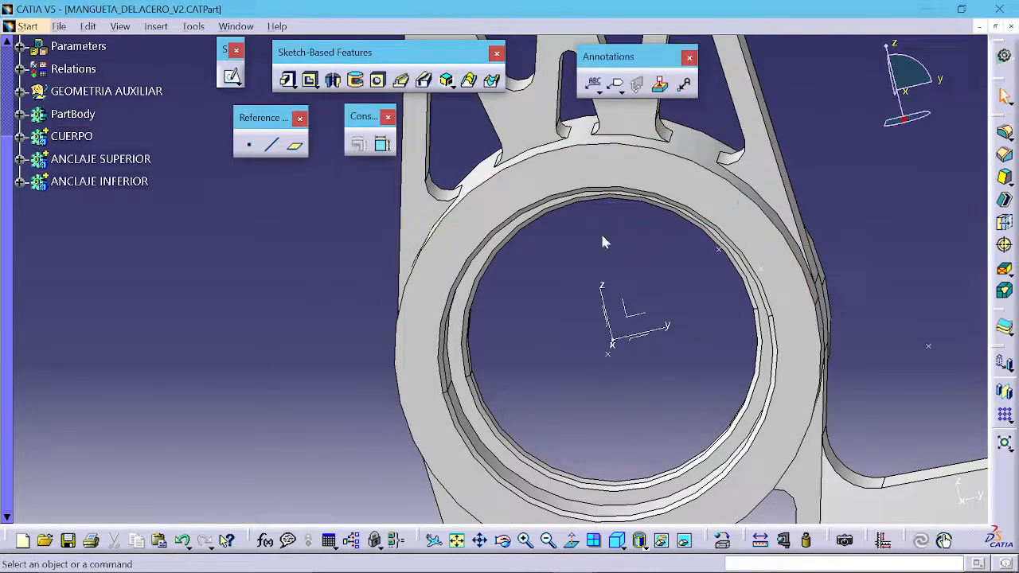
{"action": "middle_click_drag", "start_coordinate": [603, 243], "coordinate": [586, 310]}
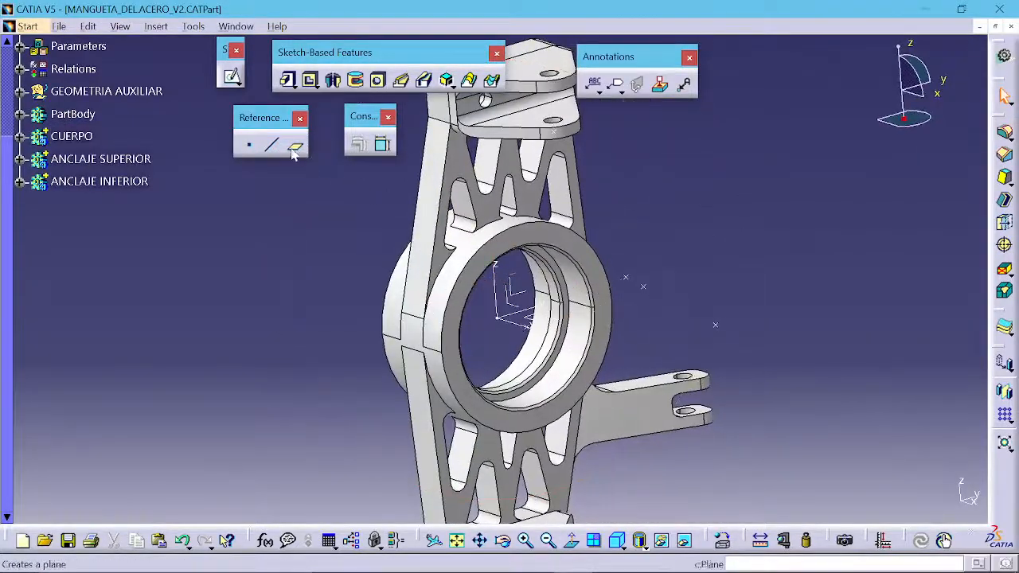
{"action": "left_click", "coordinate": [250, 148]}
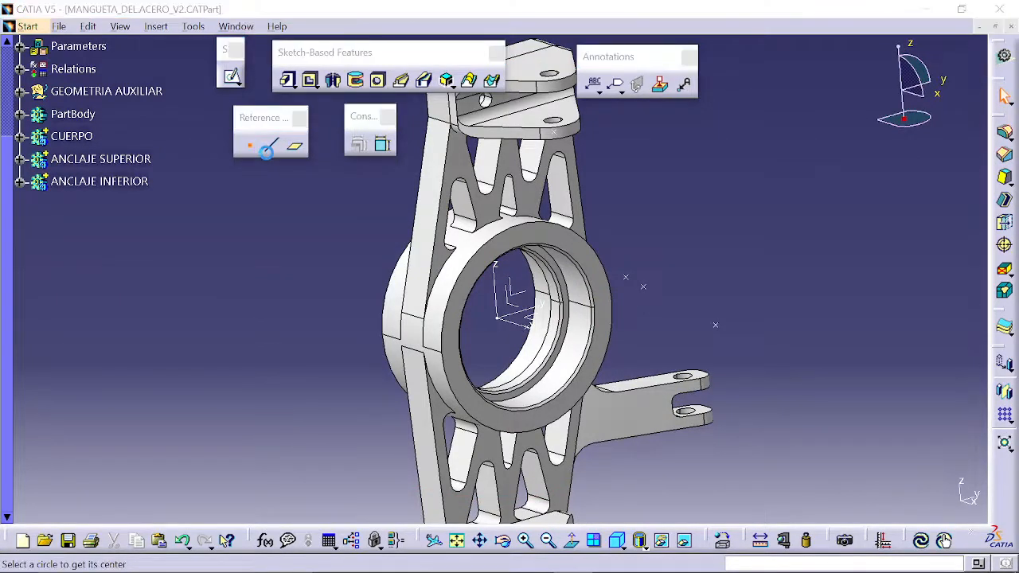
{"action": "key", "text": "Escape"}
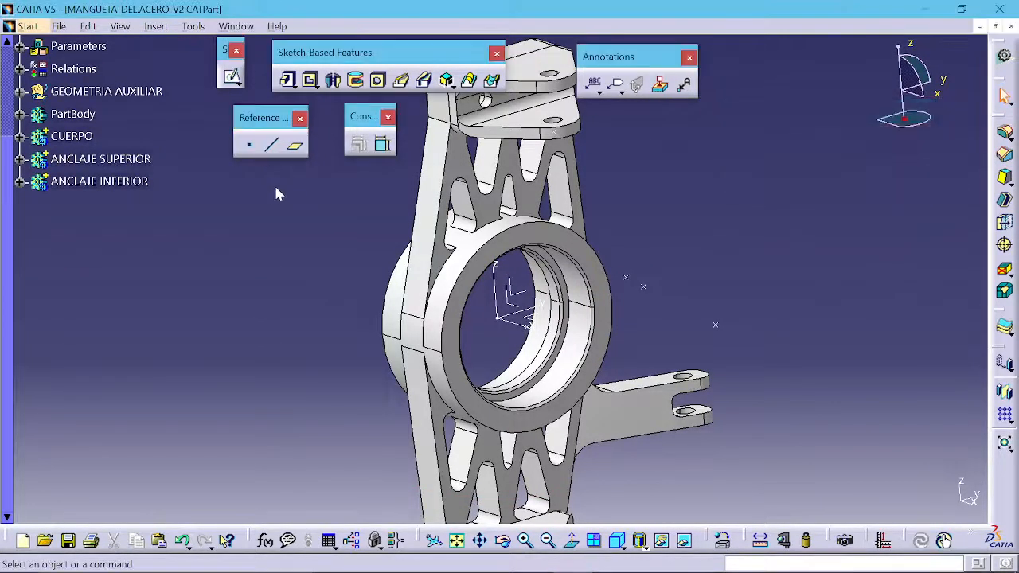
- Start a reference line and select Point.7 and Point.8 as its two points, making it a Point-Point line
{"action": "left_click", "coordinate": [274, 145]}
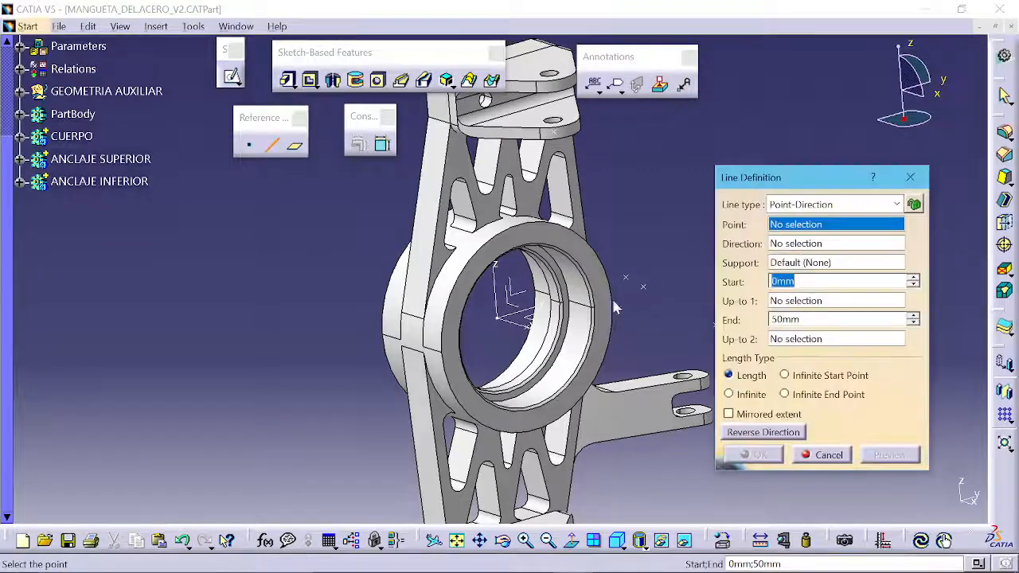
{"action": "middle_click_drag", "start_coordinate": [598, 285], "coordinate": [535, 227]}
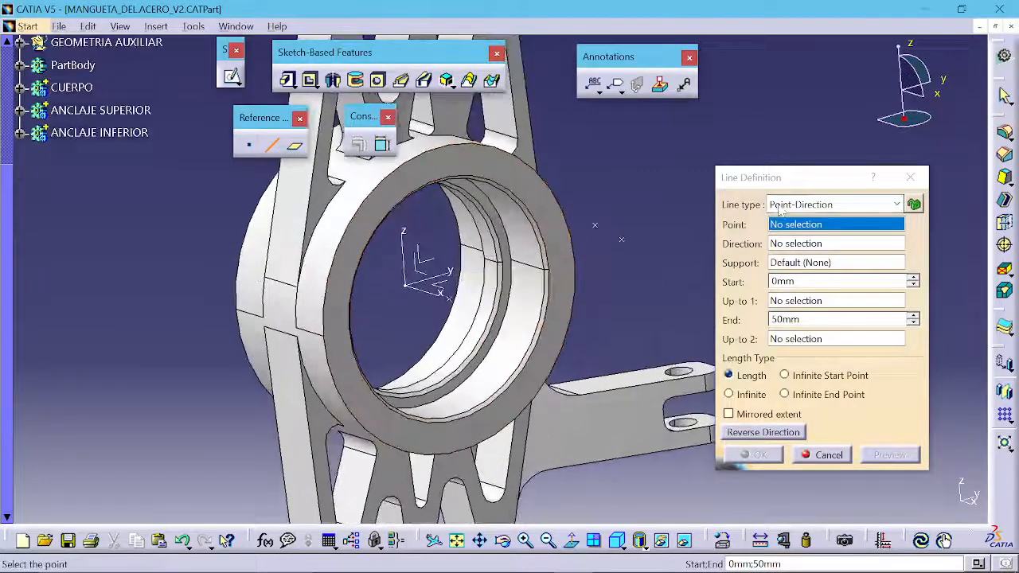
{"action": "middle_click_drag", "start_coordinate": [580, 275], "coordinate": [497, 273]}
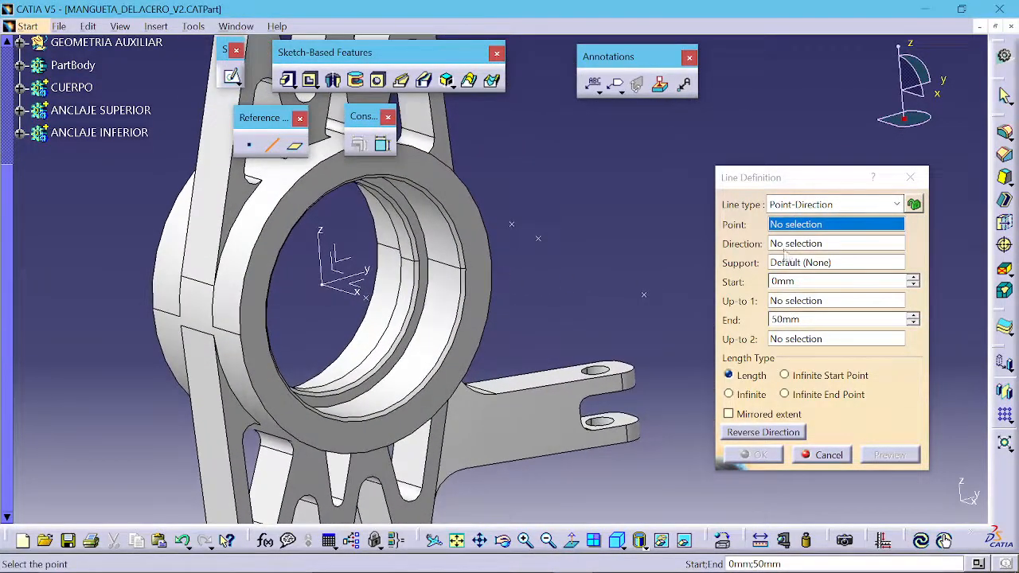
{"action": "left_click", "coordinate": [794, 206]}
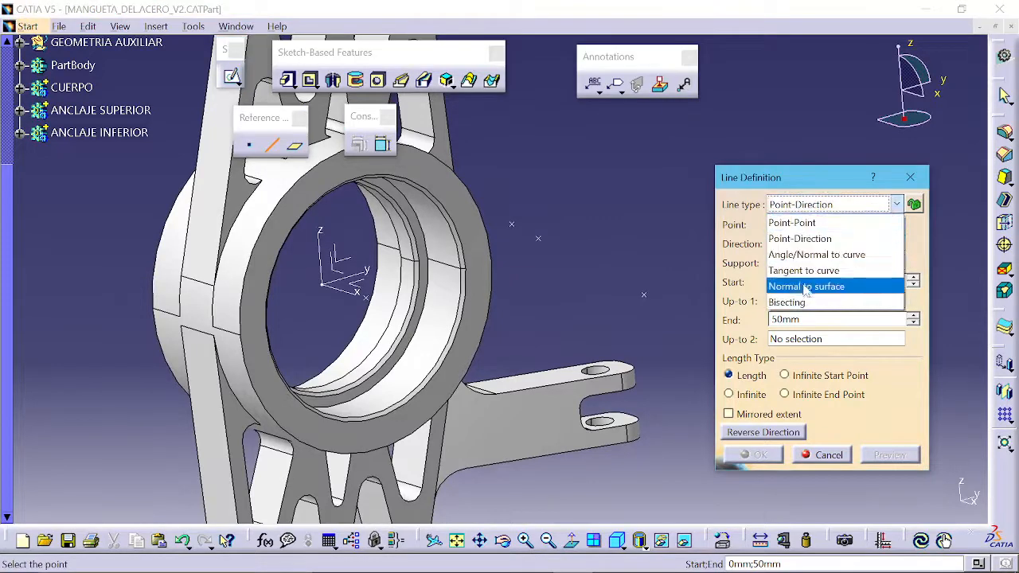
{"action": "left_click", "coordinate": [794, 184]}
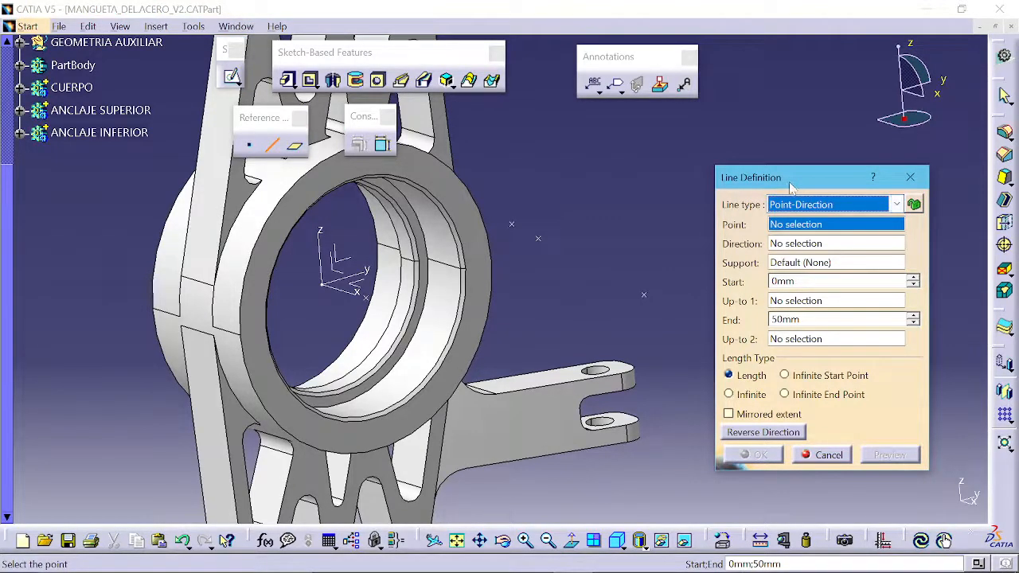
{"action": "middle_click_drag", "start_coordinate": [667, 233], "coordinate": [634, 231]}
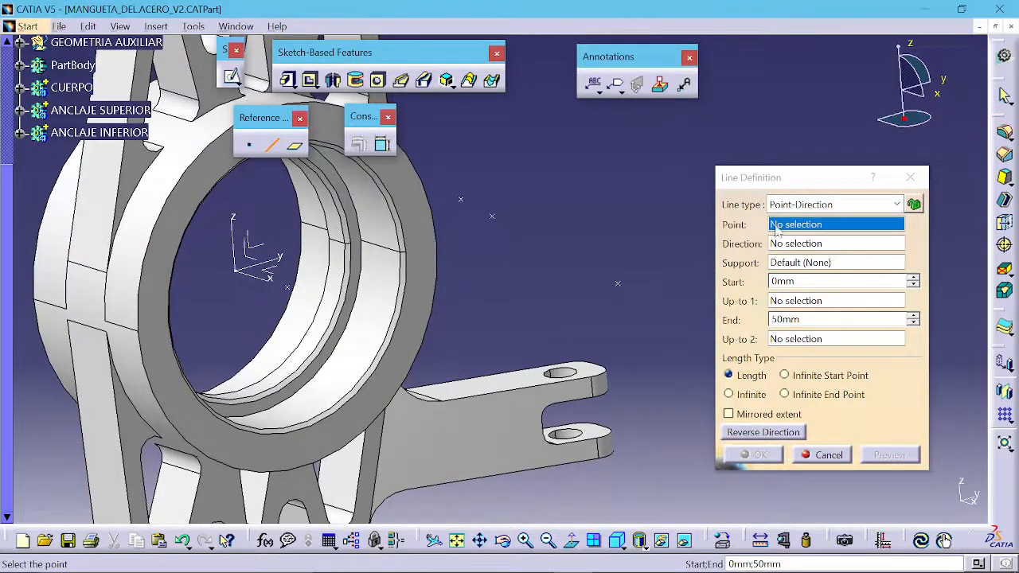
{"action": "left_click", "coordinate": [461, 198]}
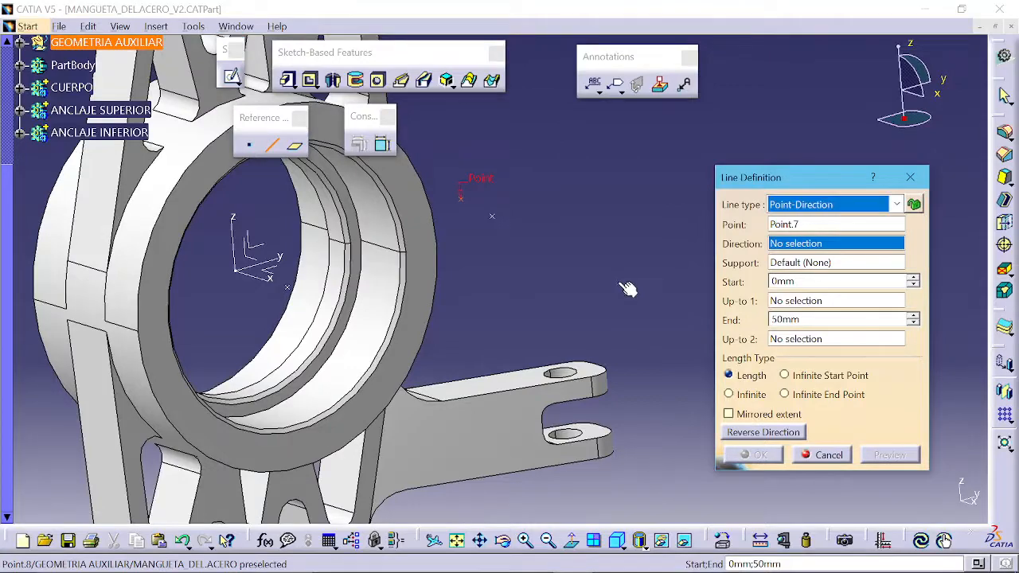
{"action": "left_click", "coordinate": [622, 284]}
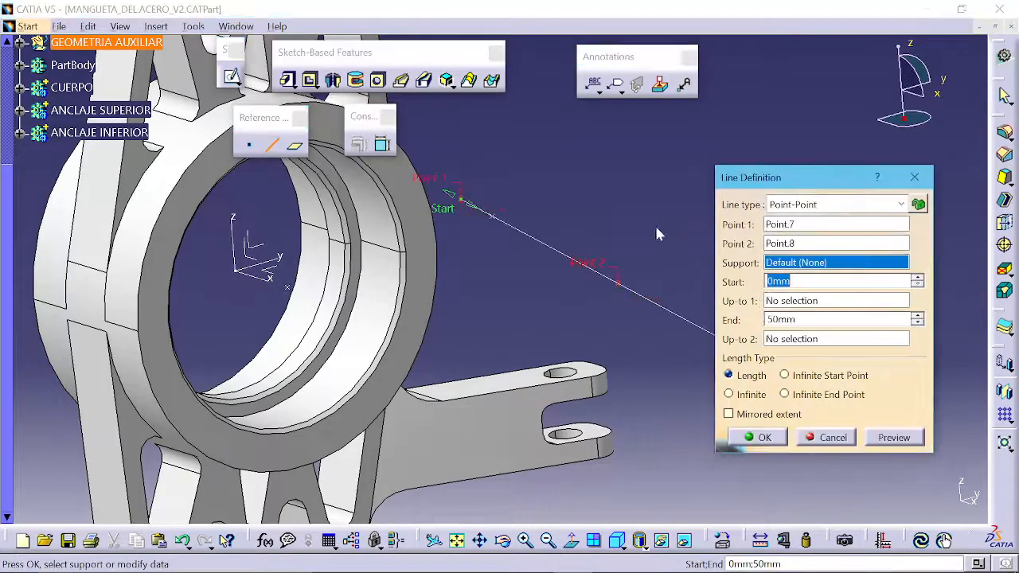
- Set the line's end extension beyond Point.8 to 21 mm
{"action": "middle_click_drag", "start_coordinate": [636, 247], "coordinate": [555, 294]}
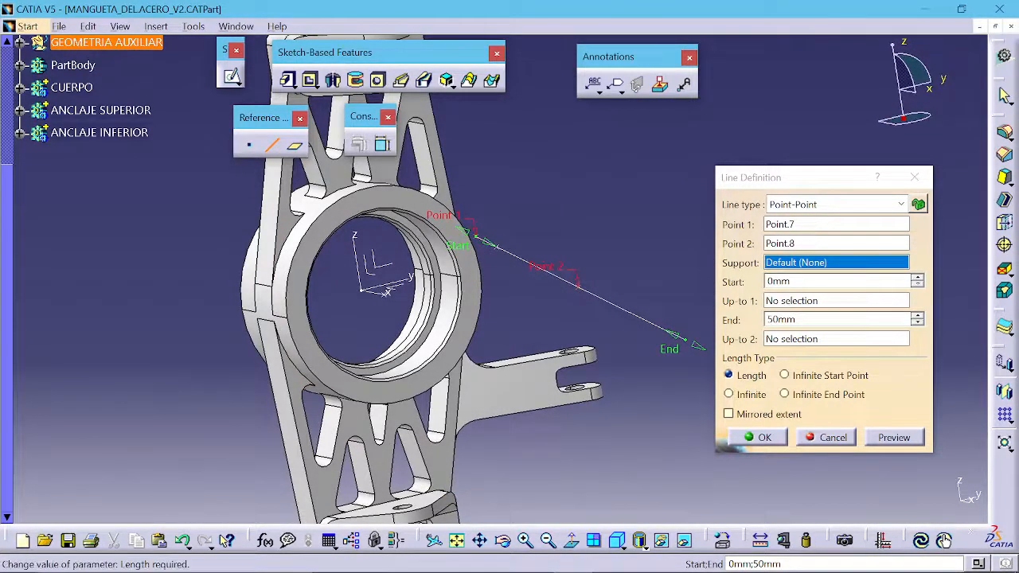
{"action": "left_click", "coordinate": [765, 321]}
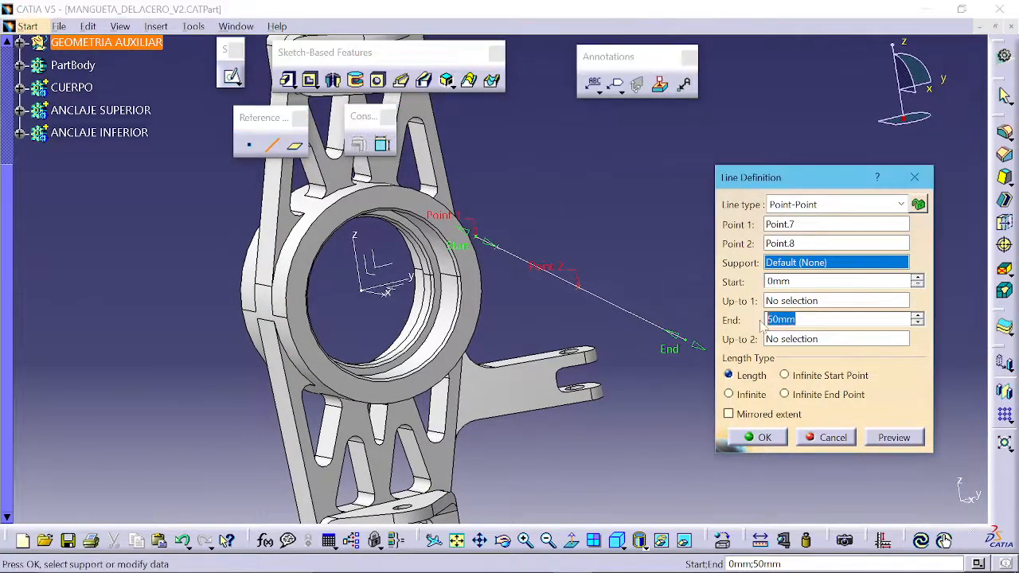
{"action": "left_click_drag", "start_coordinate": [916, 321], "coordinate": [905, 322]}
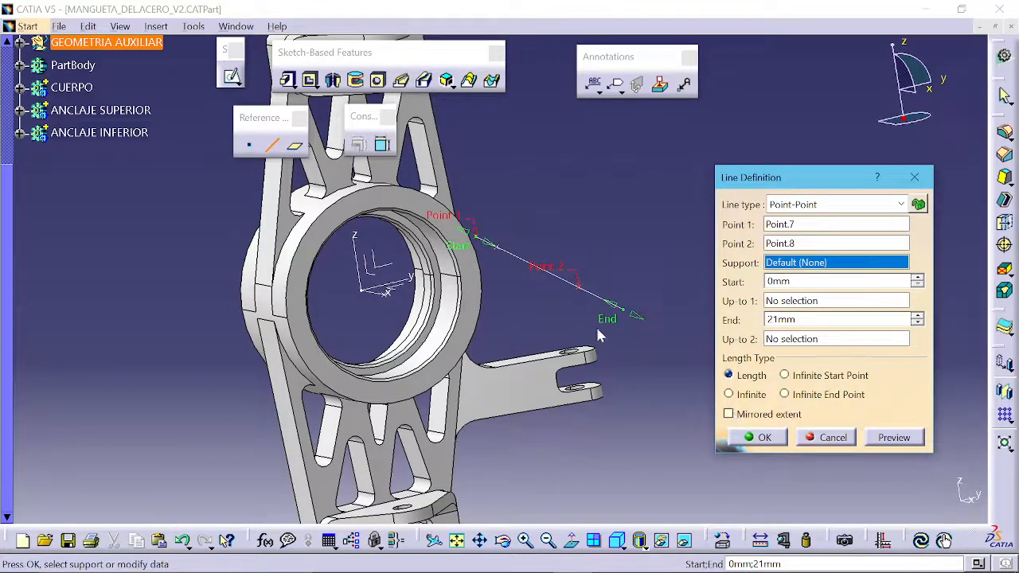
{"action": "middle_click_drag", "start_coordinate": [600, 336], "coordinate": [634, 243]}
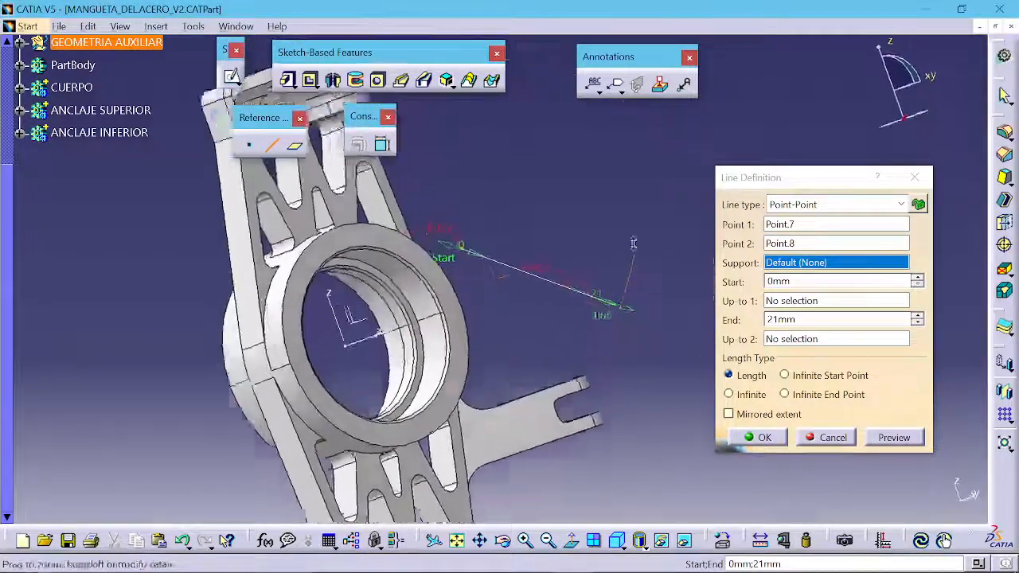
- Enable Mirrored extent for the line and set its end extension to 10 mm
{"action": "left_click", "coordinate": [746, 415]}
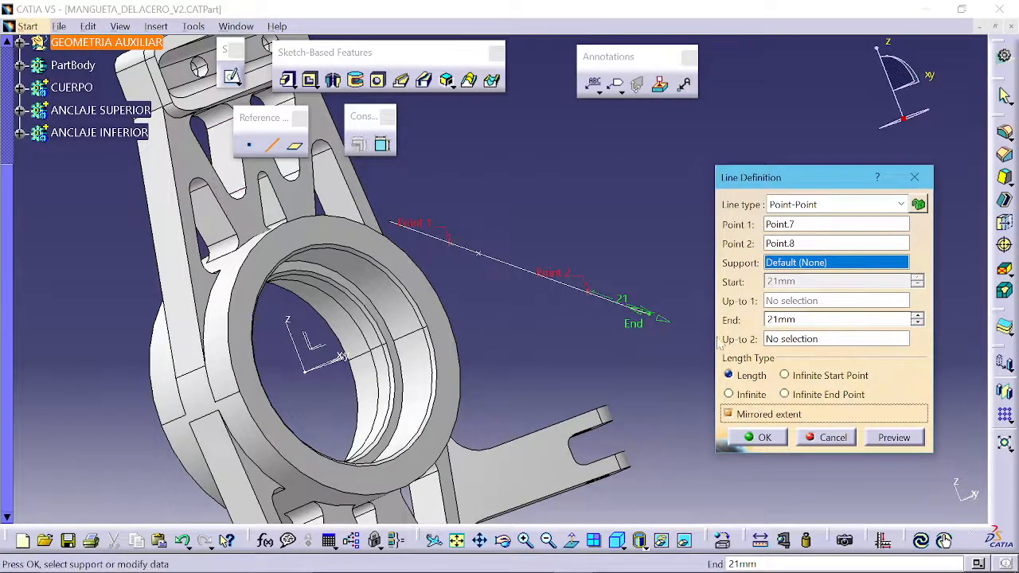
{"action": "left_click_drag", "start_coordinate": [802, 322], "coordinate": [749, 323]}
{"action": "type", "text": "1"}
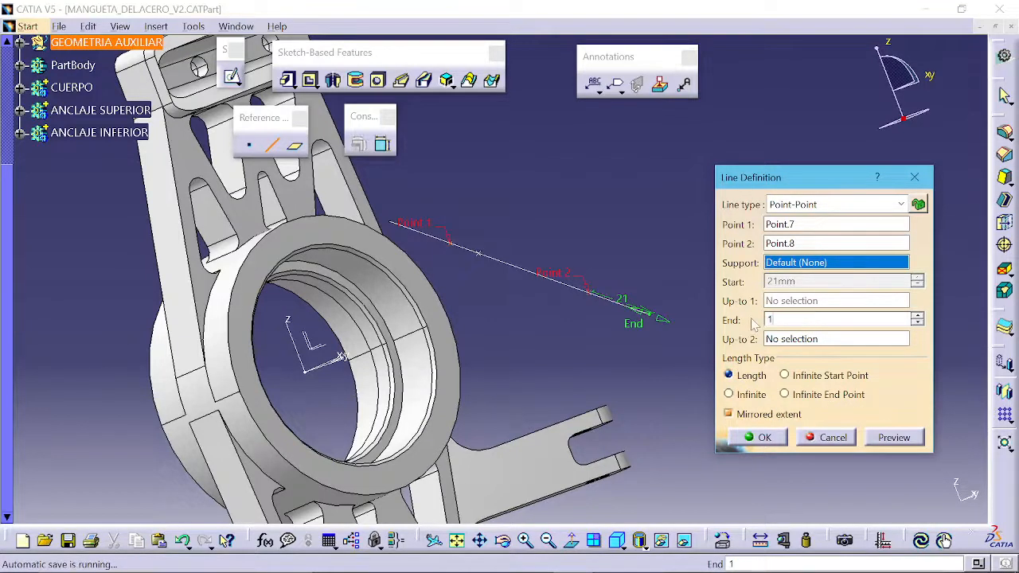
{"action": "type", "text": "0"}
{"action": "key", "text": "Return"}
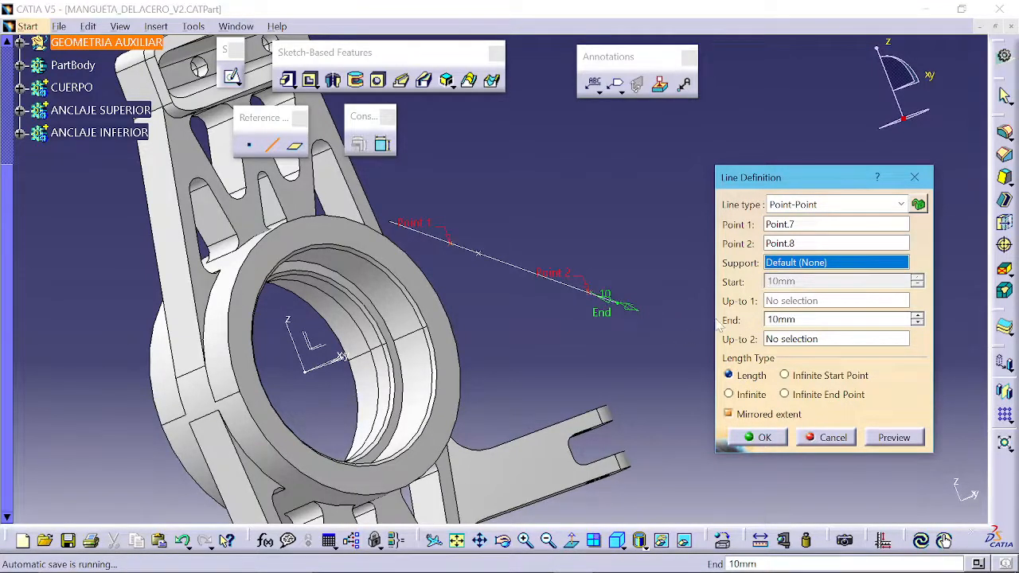
- Disable Mirrored extent and set the line's end extension to 0 mm so it stops at Point.8
{"action": "middle_click_drag", "start_coordinate": [647, 325], "coordinate": [625, 343]}
{"action": "left_click", "coordinate": [730, 415]}
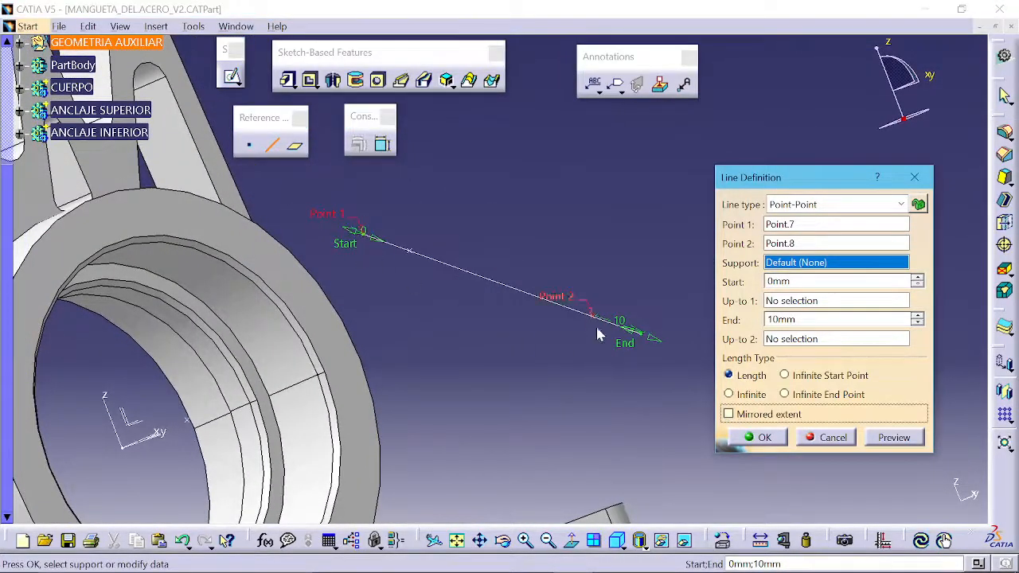
{"action": "left_click_drag", "start_coordinate": [808, 320], "coordinate": [728, 323]}
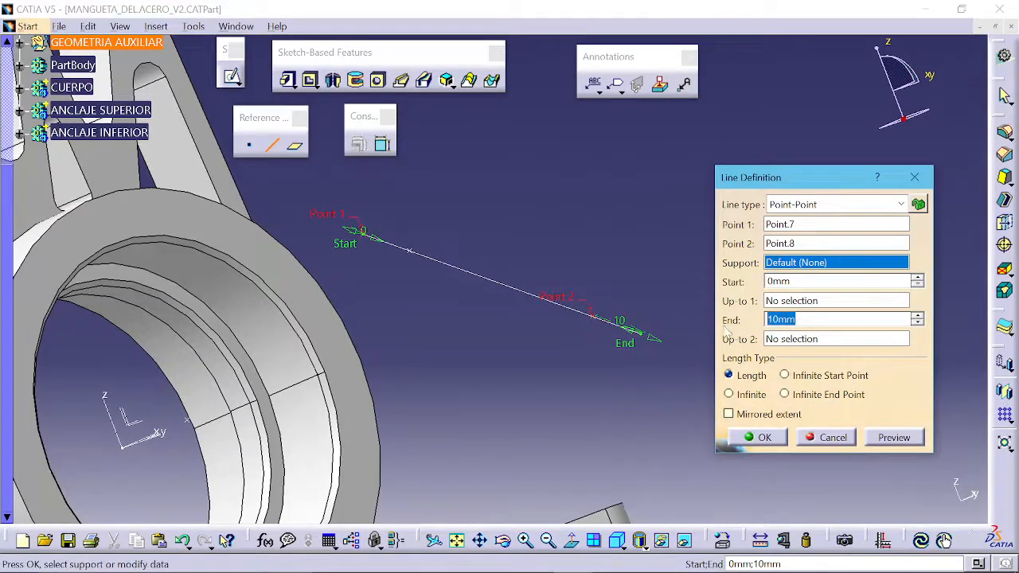
{"action": "type", "text": "0"}
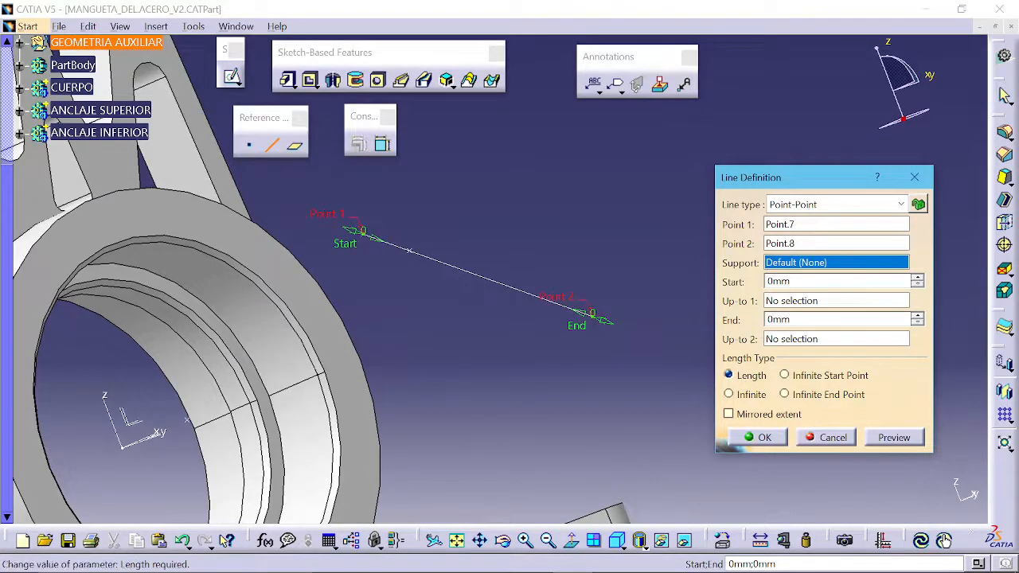
- Set the line's end extension to 10 mm and stretch its end dynamically in the model to 13 mm
{"action": "double_click", "coordinate": [778, 319]}
{"action": "type", "text": "1"}
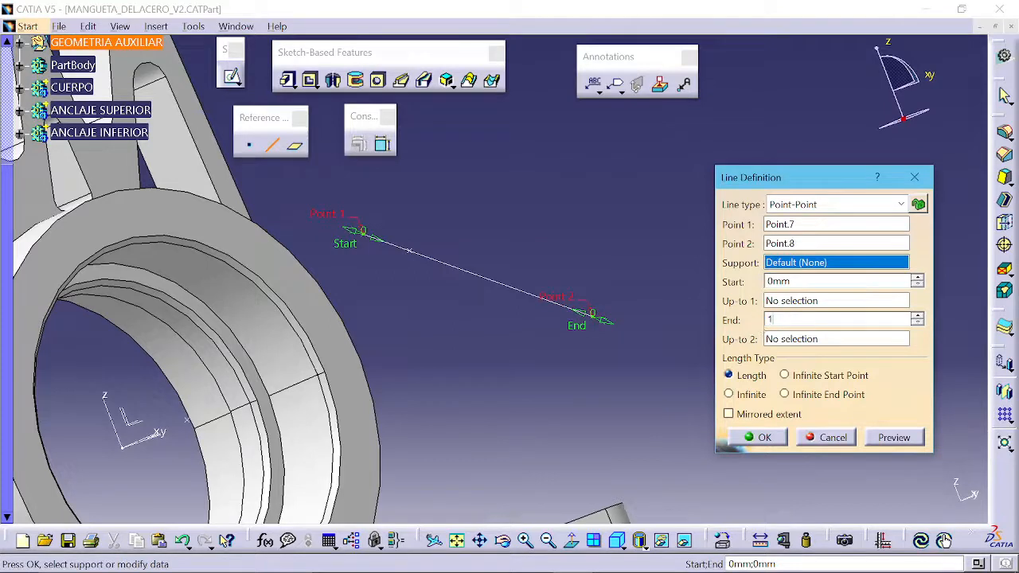
{"action": "type", "text": "0"}
{"action": "key", "text": "Return"}
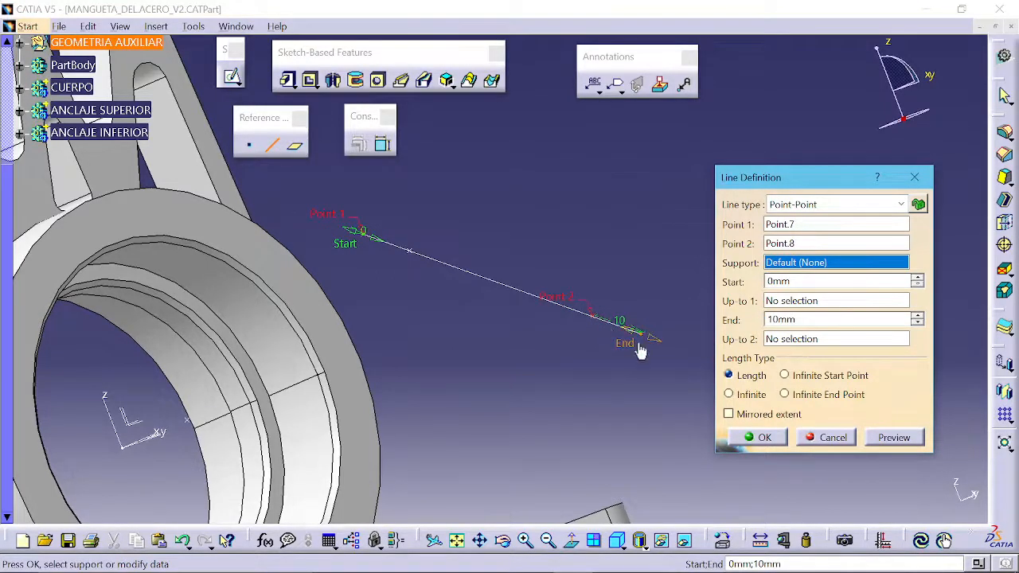
{"action": "middle_click_drag", "start_coordinate": [623, 336], "coordinate": [392, 225]}
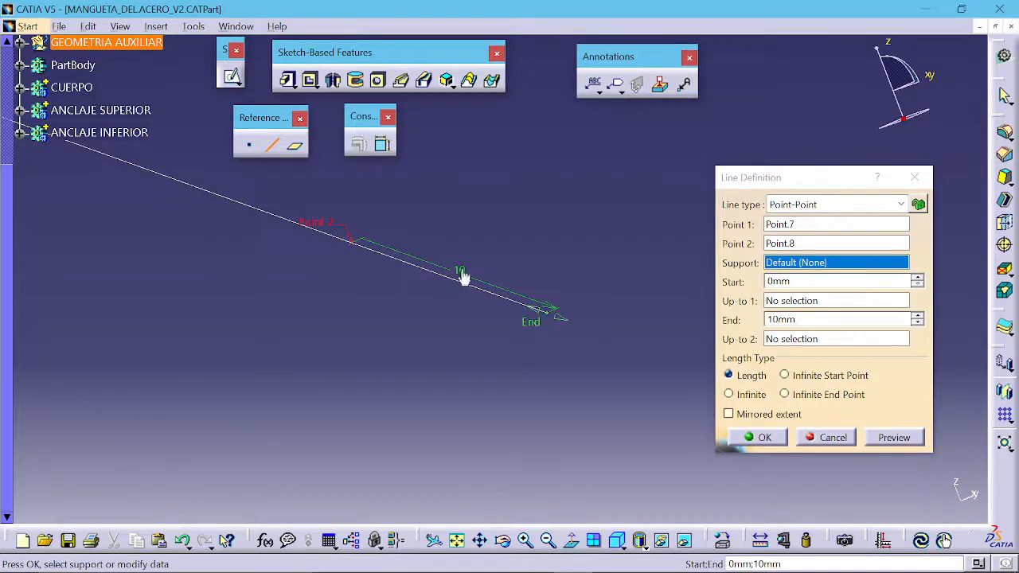
{"action": "left_click_drag", "start_coordinate": [561, 319], "coordinate": [609, 345]}
- Return the line's end extension to 0 mm and create the Point-Point line between Point.7 and Point.8
{"action": "left_click_drag", "start_coordinate": [798, 319], "coordinate": [729, 327]}
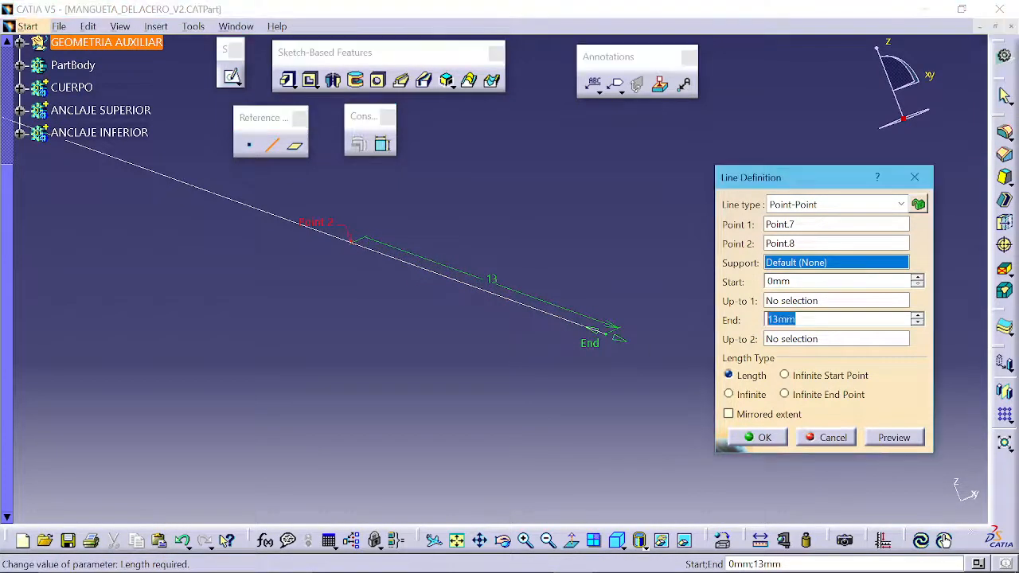
{"action": "type", "text": "0"}
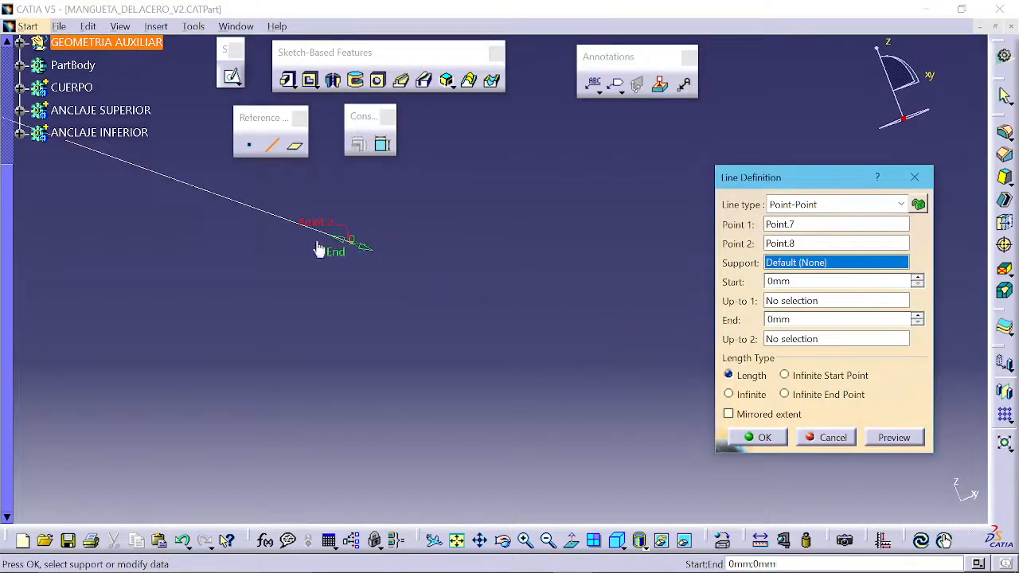
{"action": "middle_click_drag", "start_coordinate": [319, 246], "coordinate": [650, 375]}
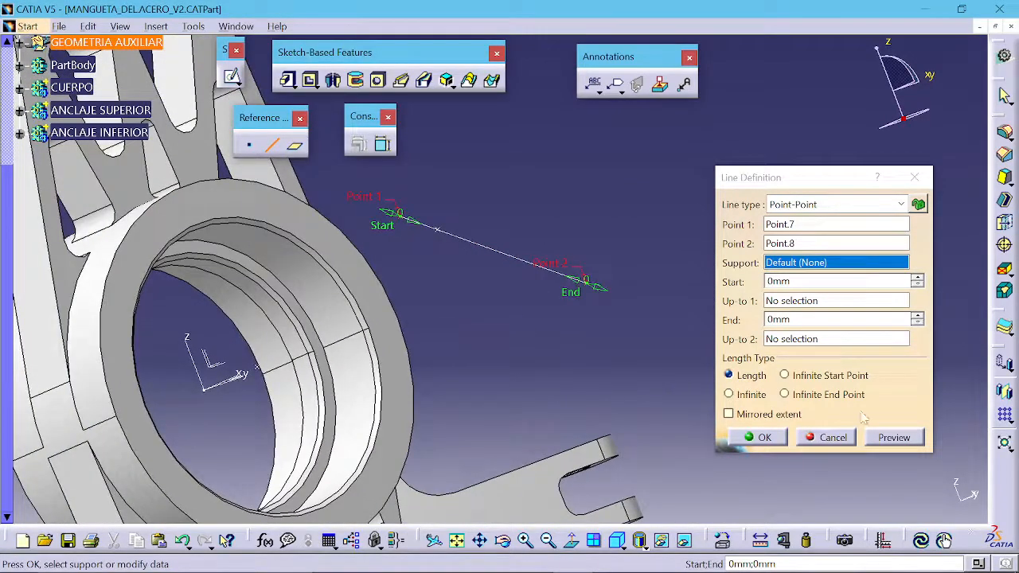
{"action": "left_click", "coordinate": [755, 437]}
- Start another reference line of type Point-Direction and select Point.7 as its point
{"action": "left_click", "coordinate": [271, 144]}
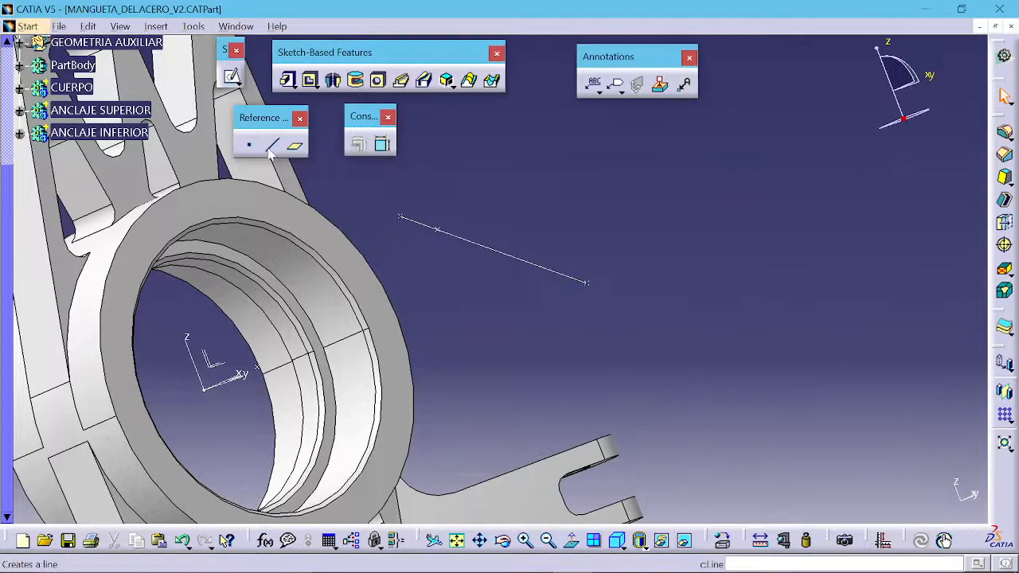
{"action": "left_click", "coordinate": [827, 204]}
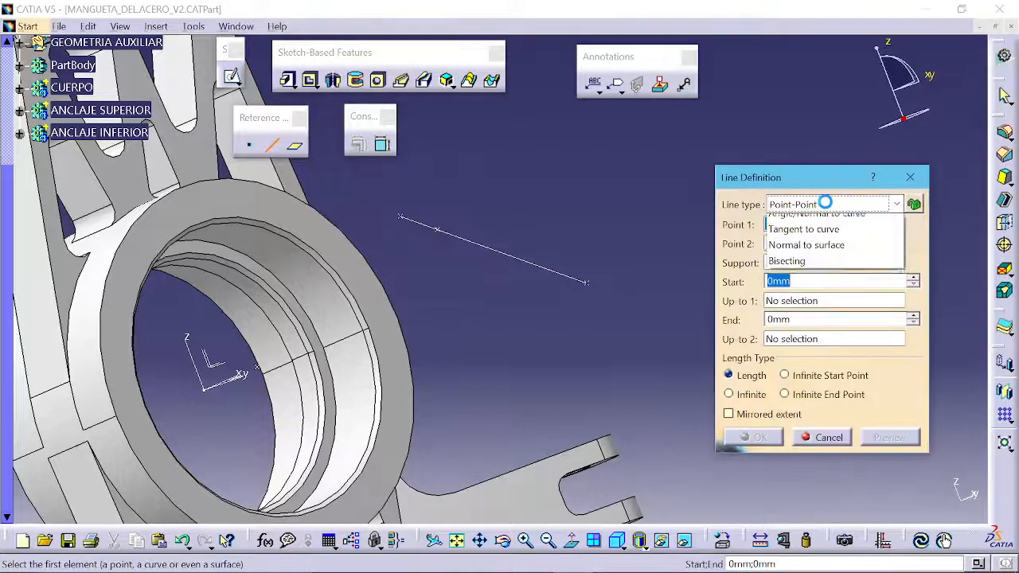
{"action": "left_click", "coordinate": [820, 235]}
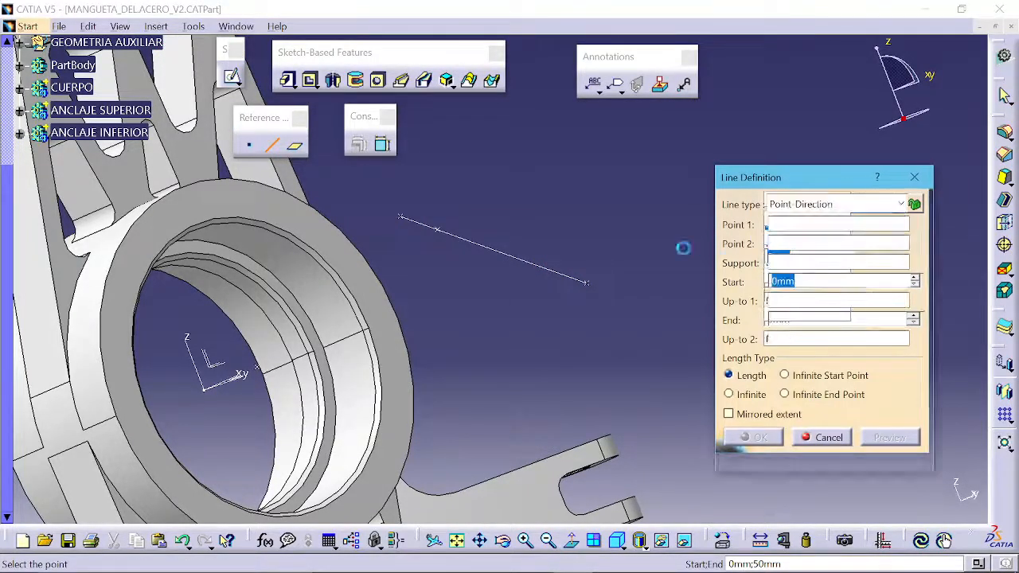
{"action": "middle_click_drag", "start_coordinate": [630, 219], "coordinate": [537, 285]}
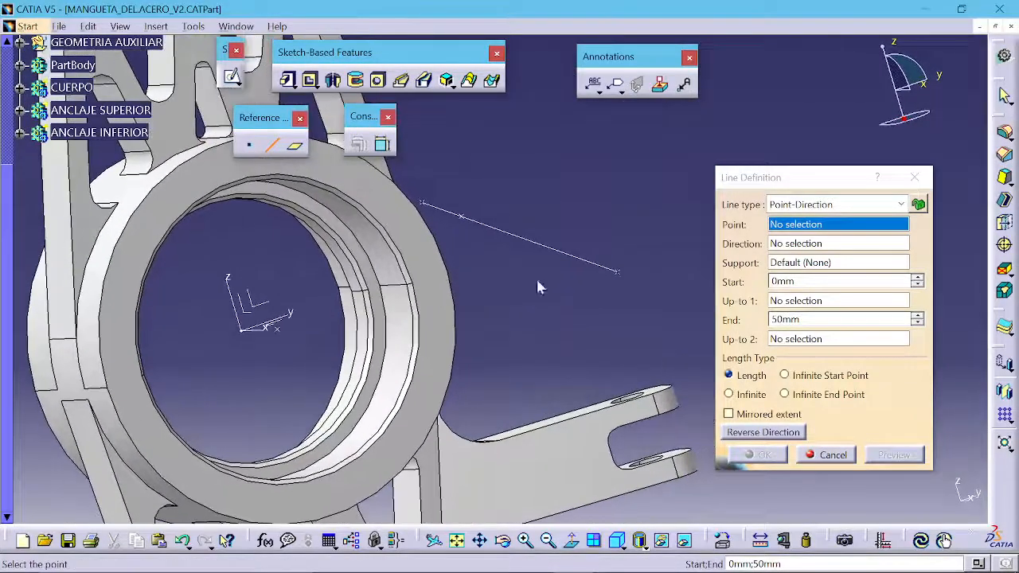
{"action": "left_click", "coordinate": [422, 203]}
- Use the front face of the part's central cylinder as the direction of the Point-Direction line
{"action": "middle_click_drag", "start_coordinate": [422, 203], "coordinate": [575, 243]}
{"action": "middle_click_drag", "start_coordinate": [382, 216], "coordinate": [430, 272]}
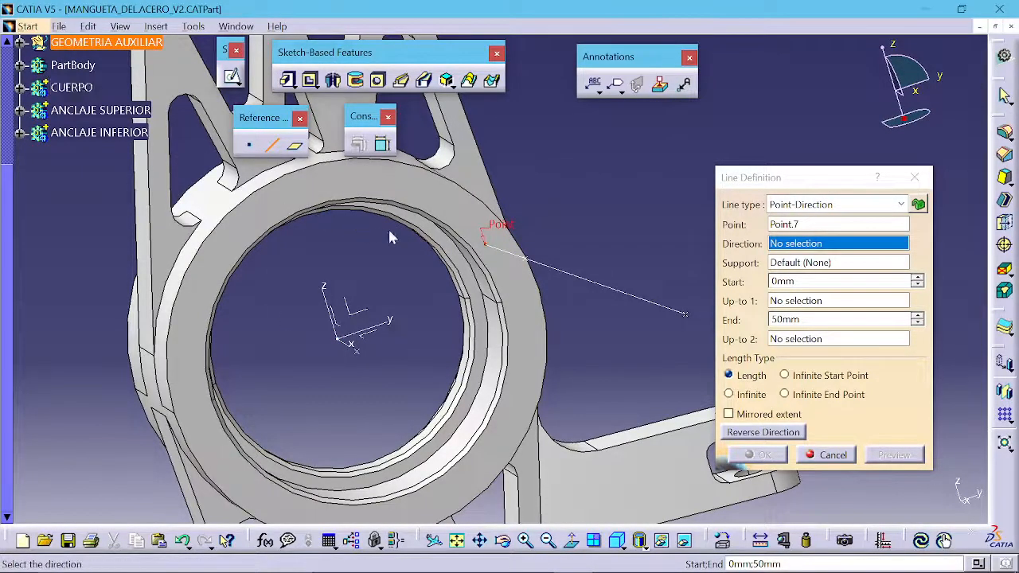
{"action": "mouse_move", "coordinate": [211, 261]}
{"action": "middle_mouse_down"}
{"action": "mouse_move", "coordinate": [225, 325]}
{"action": "mouse_move", "coordinate": [195, 265]}
{"action": "middle_mouse_up"}
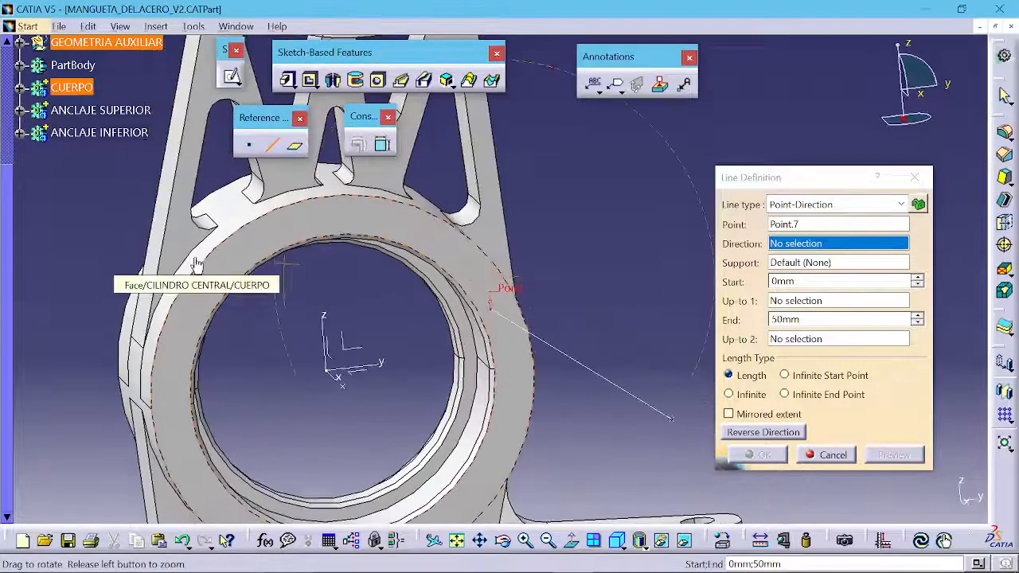
{"action": "middle_click_drag", "start_coordinate": [388, 269], "coordinate": [470, 205]}
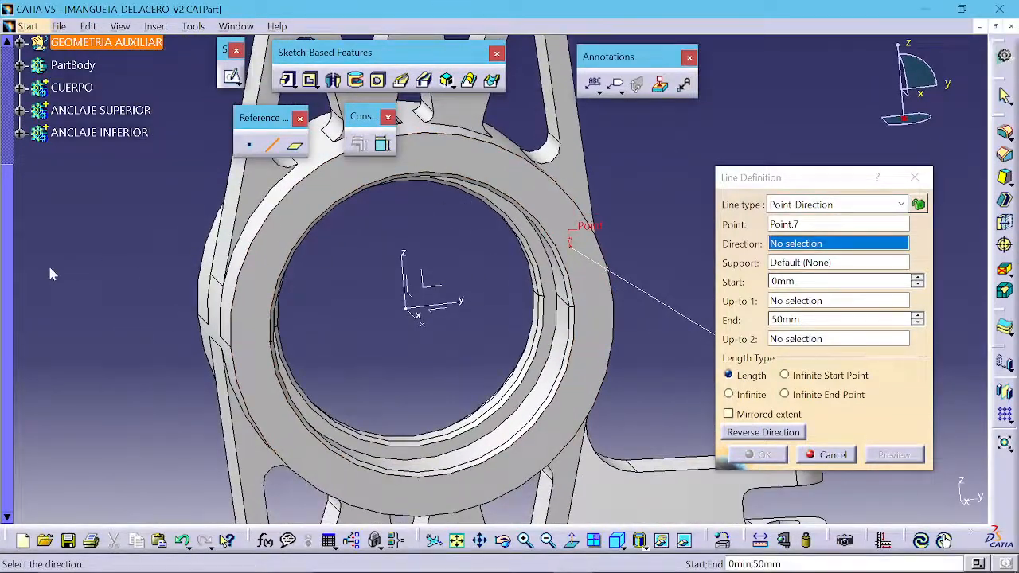
{"action": "scroll", "coordinate": [48, 264], "scroll_direction": "up", "scroll_amount": 3}
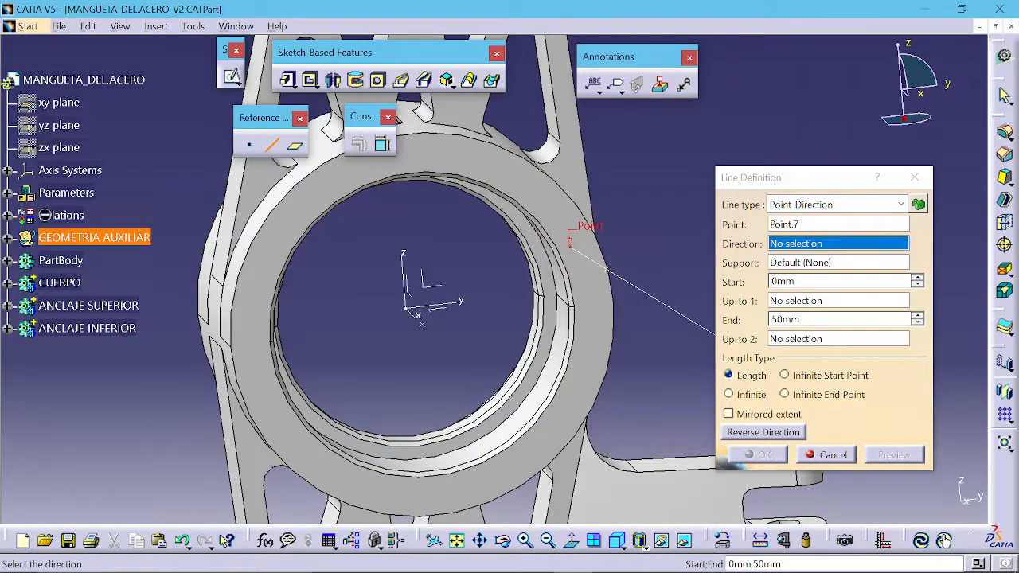
{"action": "scroll", "coordinate": [33, 203], "scroll_direction": "down", "scroll_amount": 3}
{"action": "scroll", "coordinate": [34, 203], "scroll_direction": "up", "scroll_amount": 6}
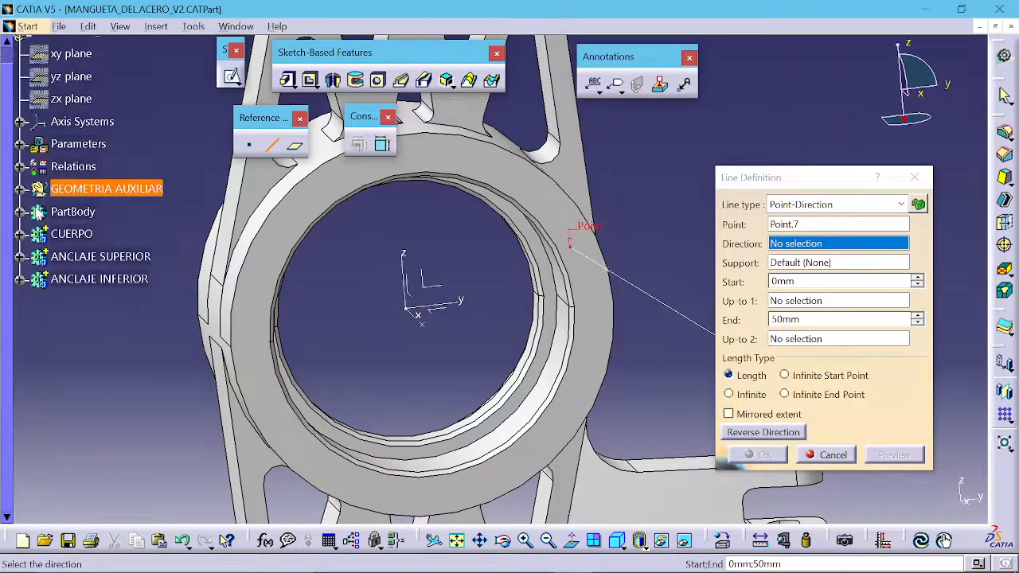
{"action": "scroll", "coordinate": [41, 208], "scroll_direction": "down", "scroll_amount": 2}
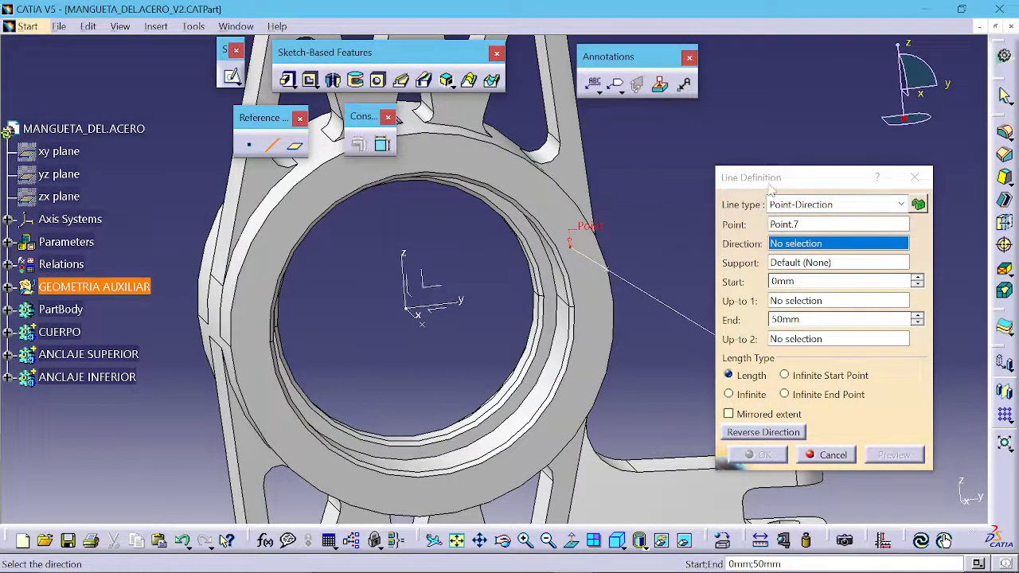
{"action": "left_click_drag", "start_coordinate": [771, 189], "coordinate": [780, 145]}
{"action": "left_click", "coordinate": [810, 183]}
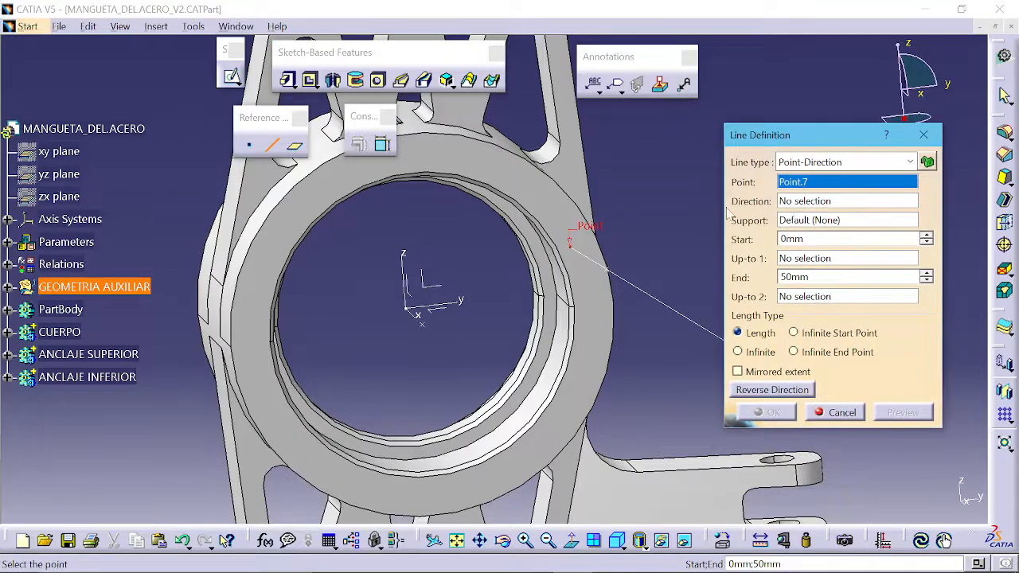
{"action": "left_click", "coordinate": [794, 203]}
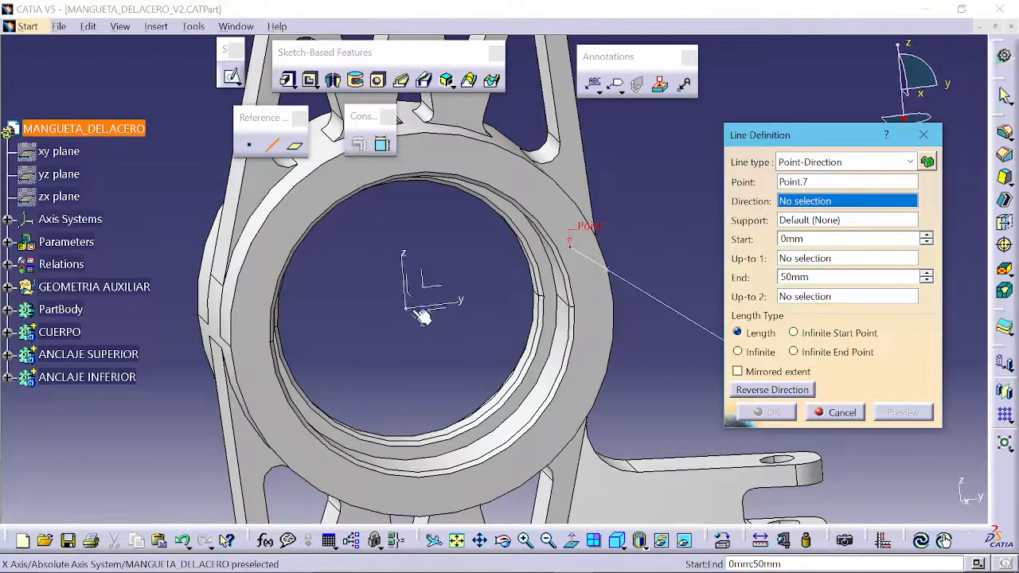
{"action": "middle_click_drag", "start_coordinate": [518, 185], "coordinate": [499, 201]}
{"action": "left_click", "coordinate": [500, 202]}
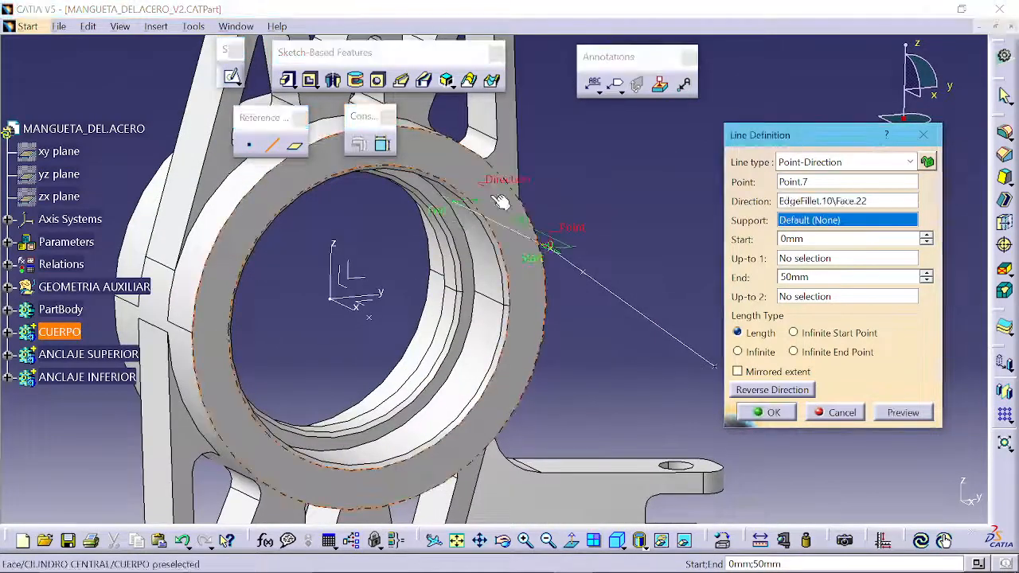
- Reverse the line's direction so it points outward from the central cylinder's front face
{"action": "middle_click_drag", "start_coordinate": [393, 224], "coordinate": [448, 275]}
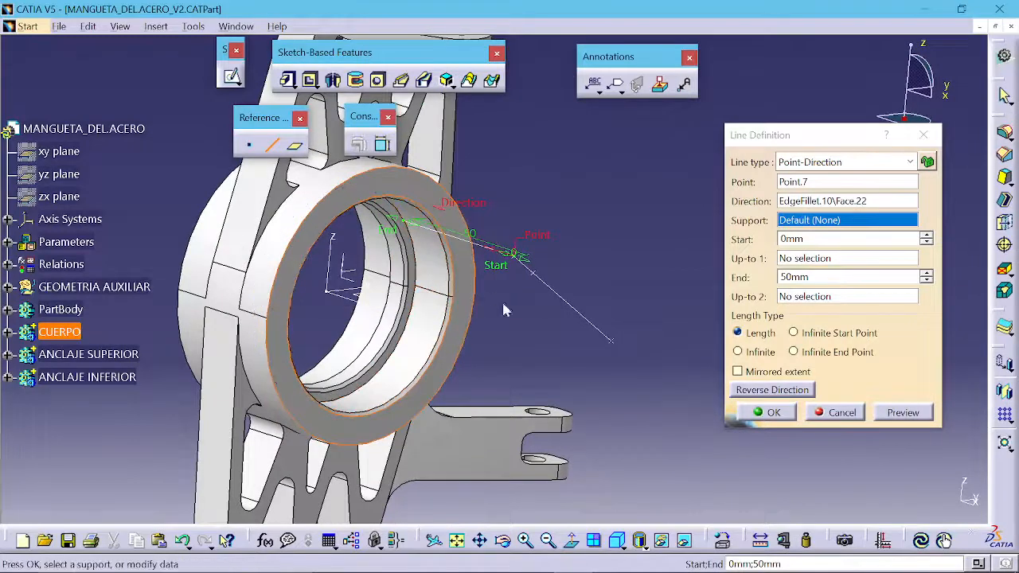
{"action": "left_click", "coordinate": [760, 394]}
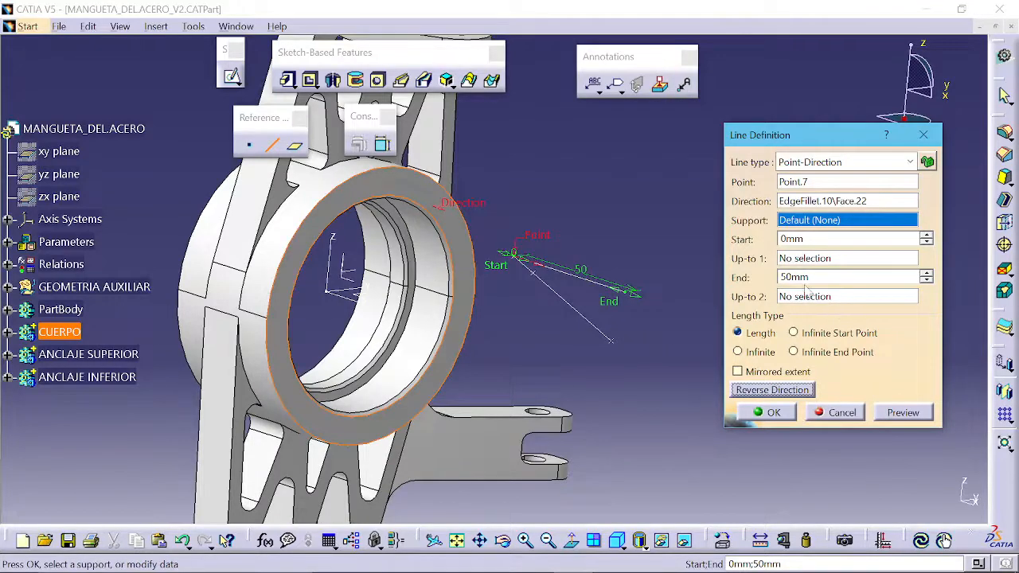
{"action": "middle_click_drag", "start_coordinate": [604, 333], "coordinate": [597, 312]}
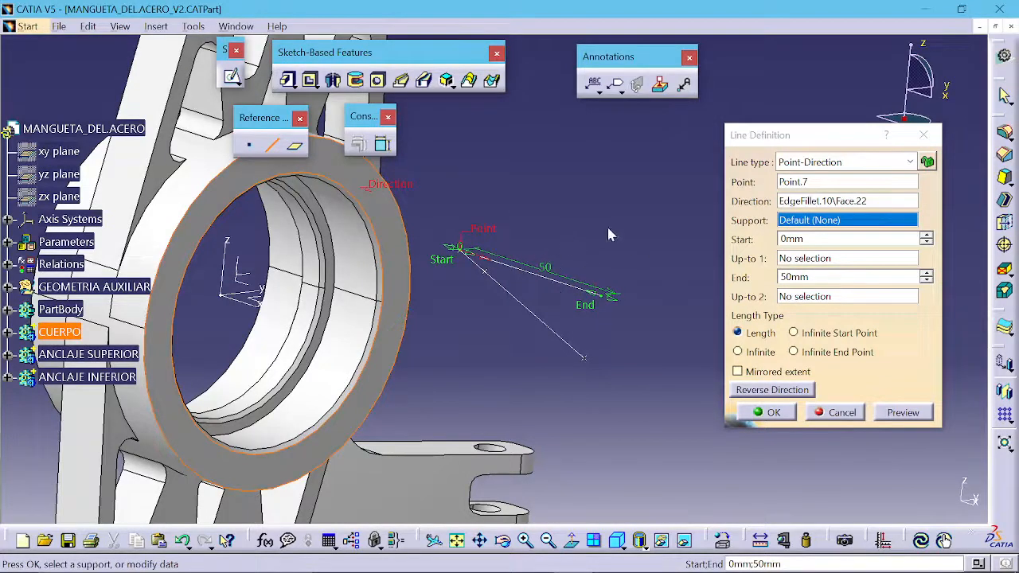
- Set the line's start offset to 10 mm from Point.7
{"action": "double_click", "coordinate": [796, 277]}
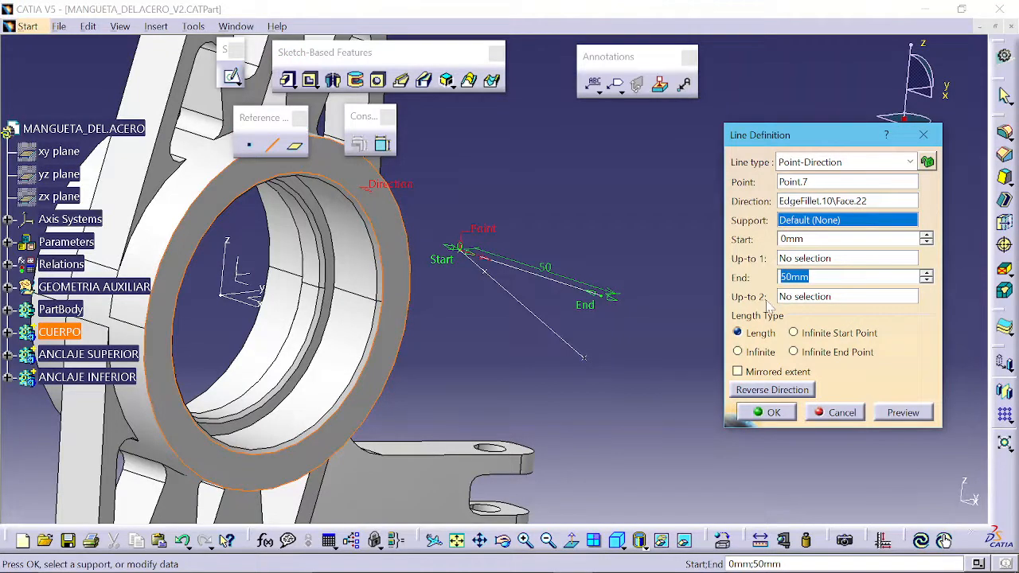
{"action": "left_click", "coordinate": [805, 238]}
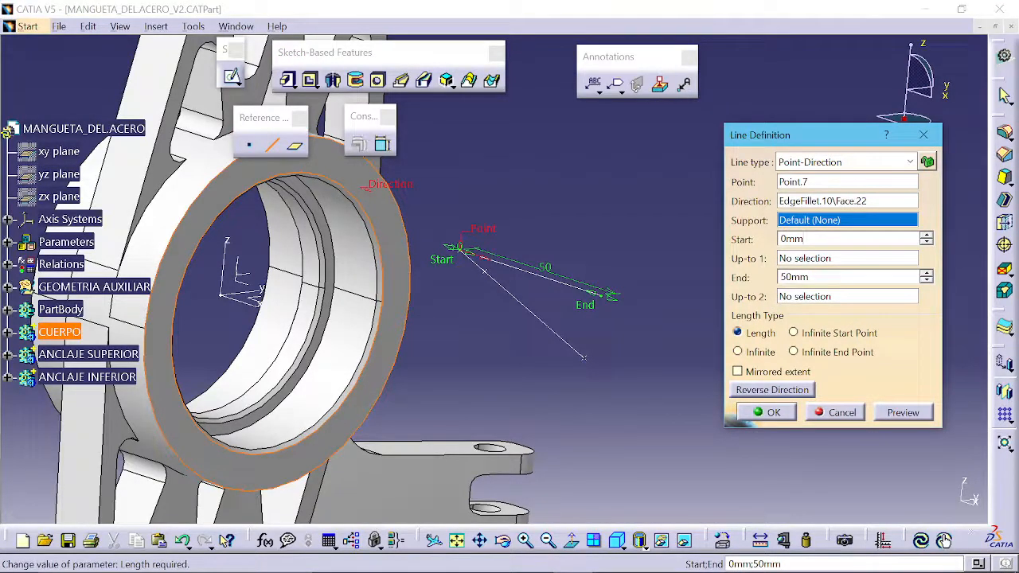
{"action": "type", "text": "1"}
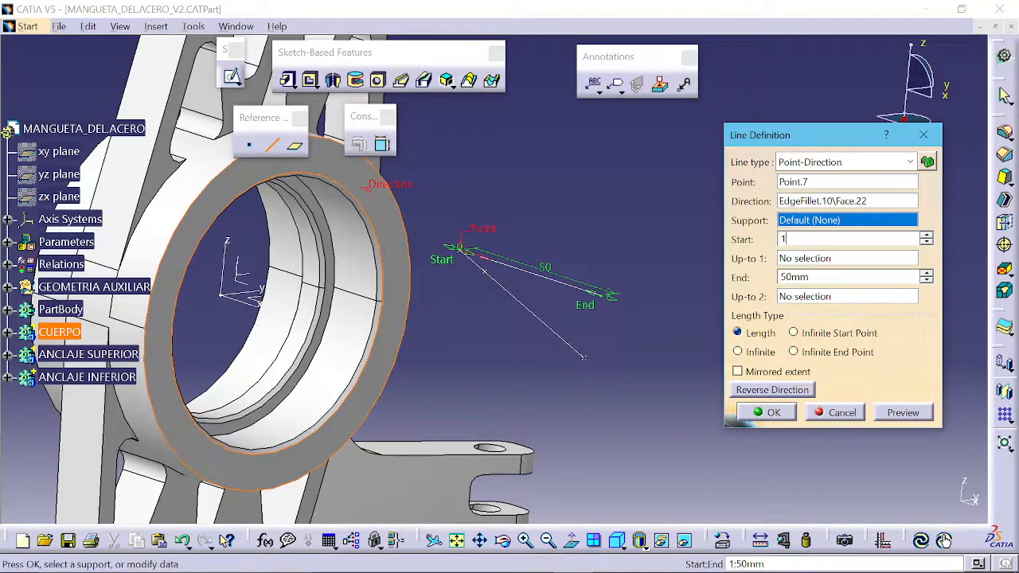
{"action": "type", "text": "0"}
{"action": "key", "text": "Return"}
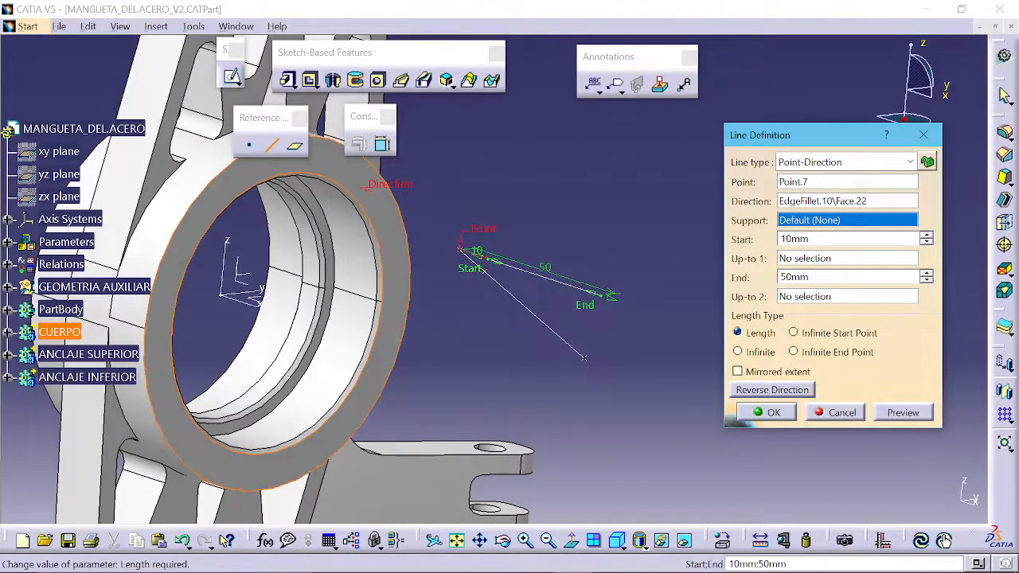
- Create the Point-Direction line, then reopen its definition to check the start offset and accept it
{"action": "middle_click_drag", "start_coordinate": [555, 309], "coordinate": [554, 220]}
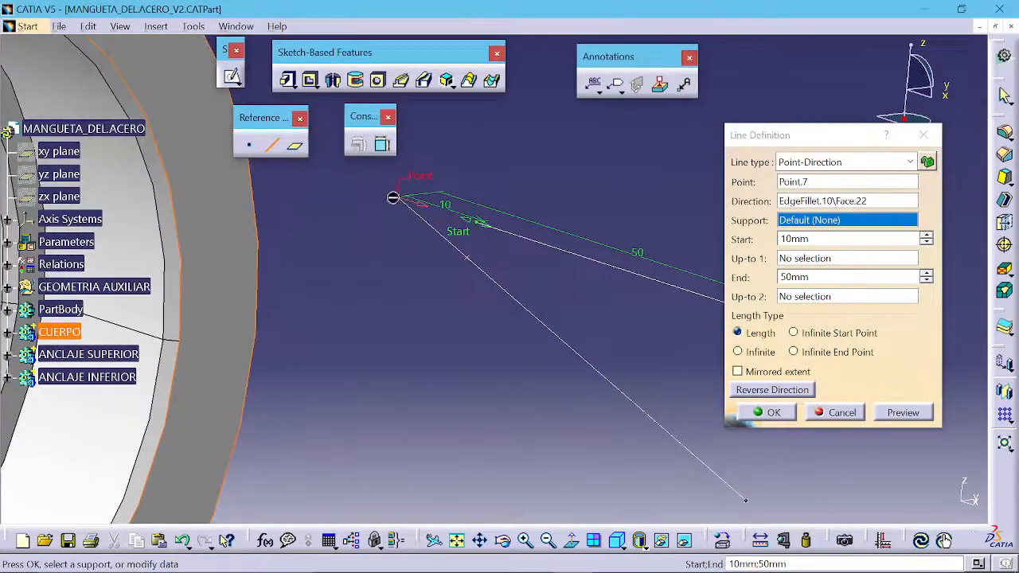
{"action": "middle_click_drag", "start_coordinate": [392, 226], "coordinate": [415, 298]}
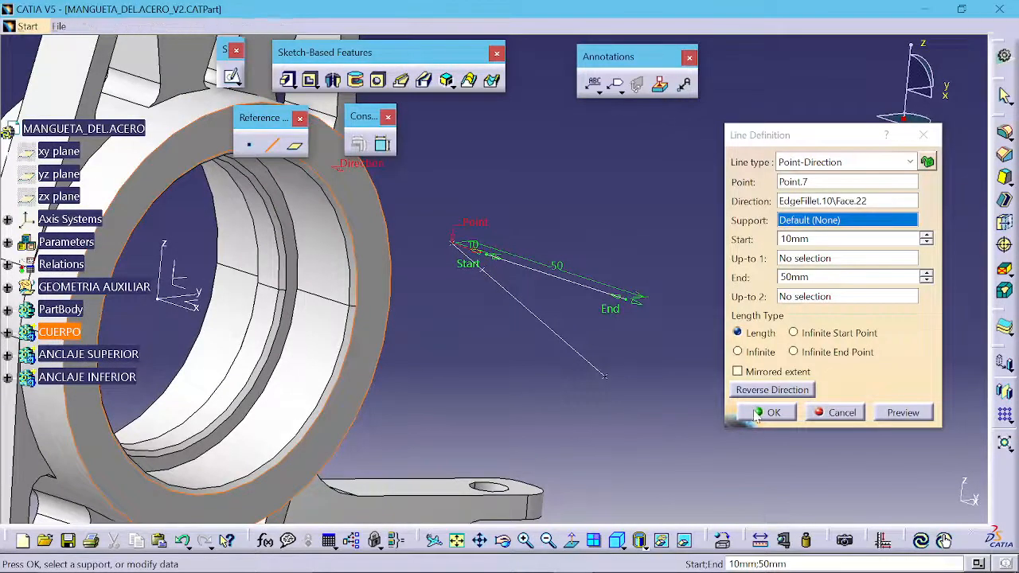
{"action": "left_click", "coordinate": [755, 411]}
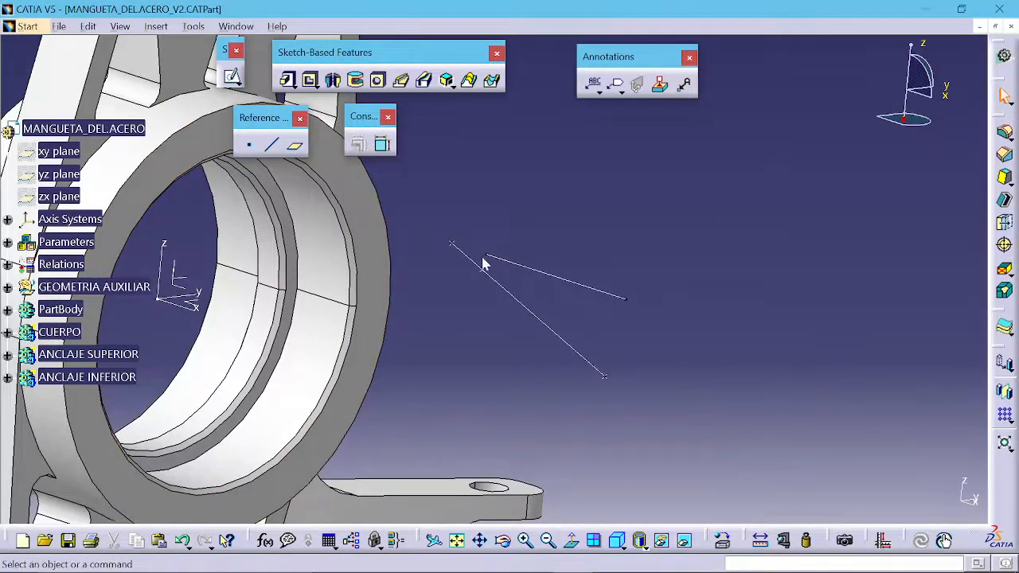
{"action": "double_click", "coordinate": [549, 276]}
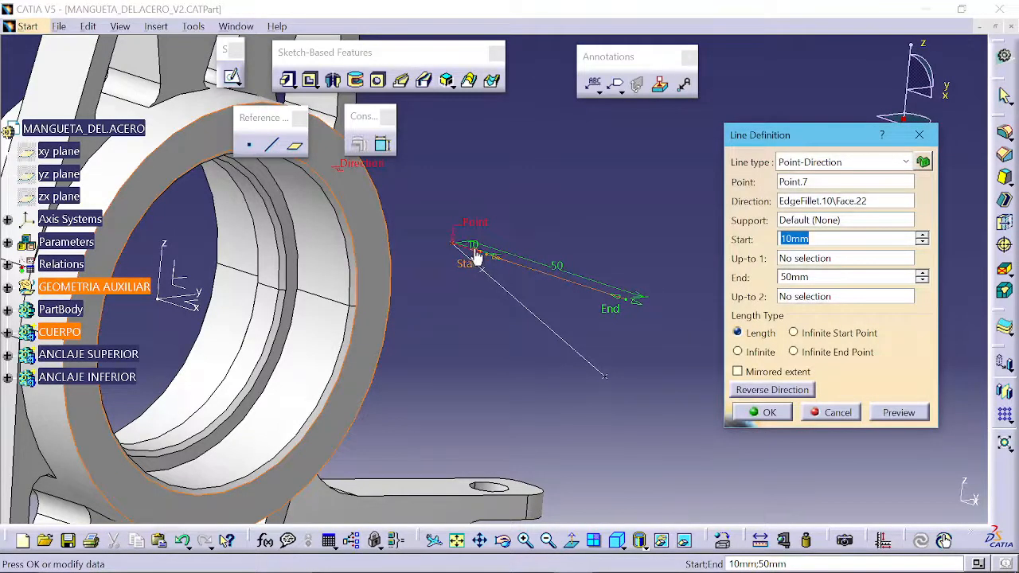
{"action": "left_click", "coordinate": [764, 412]}
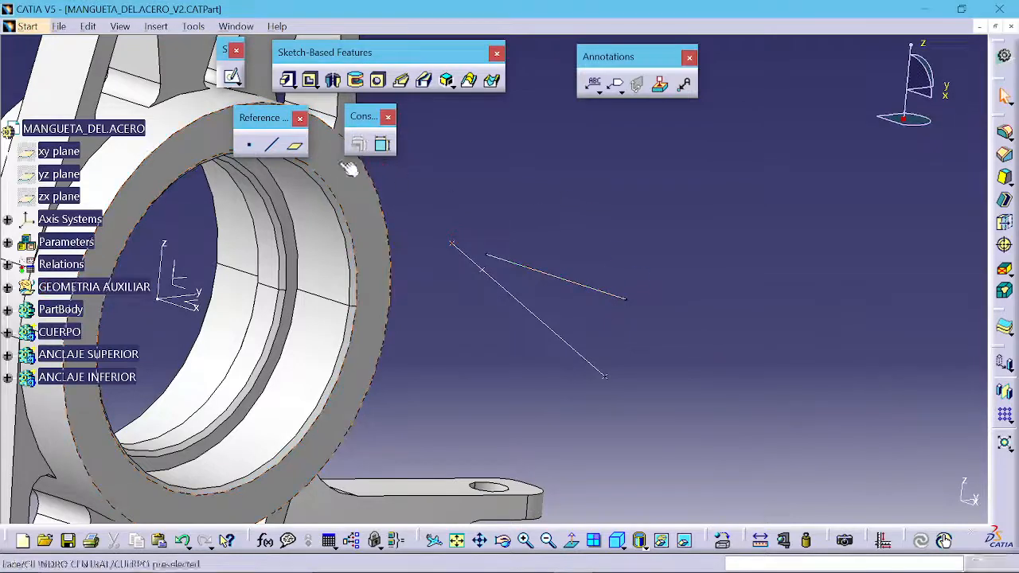
- Start a reference line of type Angle/Normal to curve with Line.12 as its curve and Point.8 as its starting point
{"action": "left_click", "coordinate": [273, 147]}
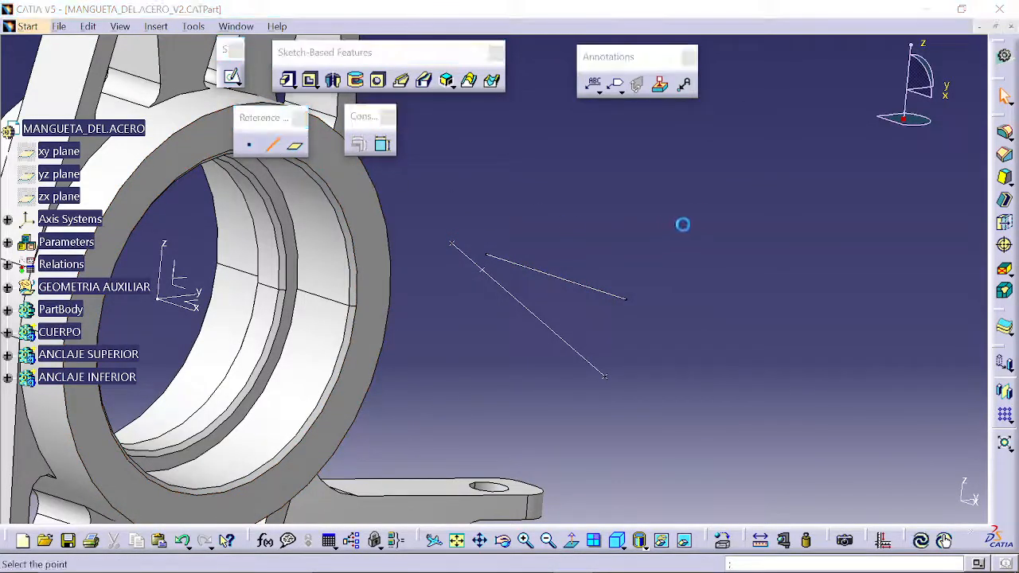
{"action": "left_click", "coordinate": [796, 163]}
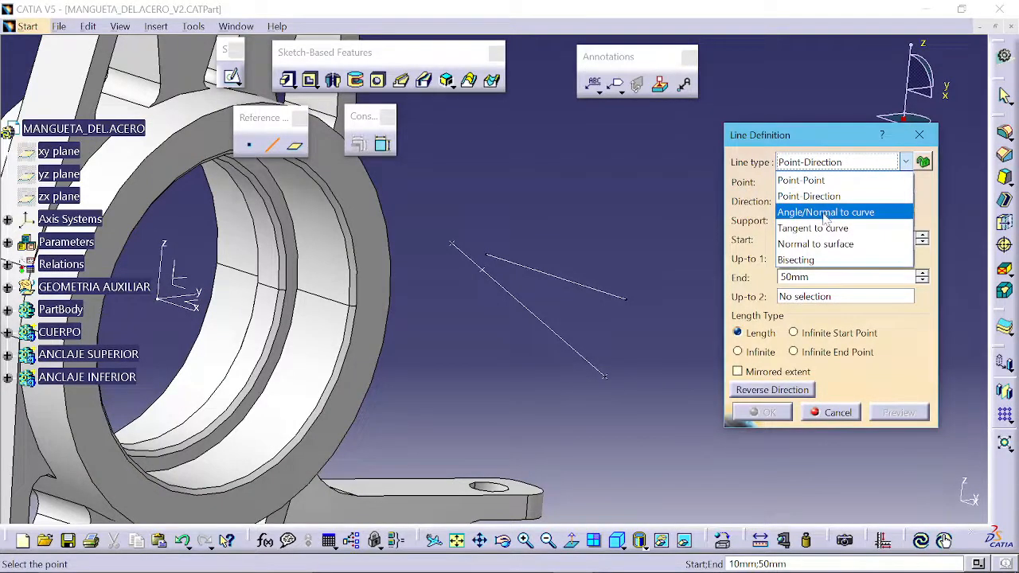
{"action": "left_click", "coordinate": [825, 212]}
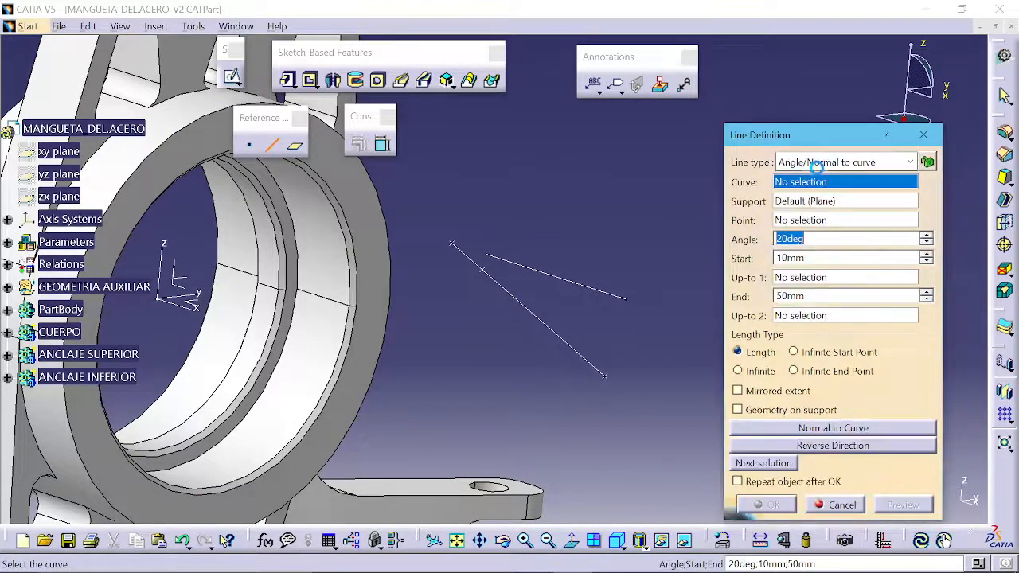
{"action": "left_click", "coordinate": [529, 267]}
{"action": "middle_click_drag", "start_coordinate": [463, 277], "coordinate": [406, 326]}
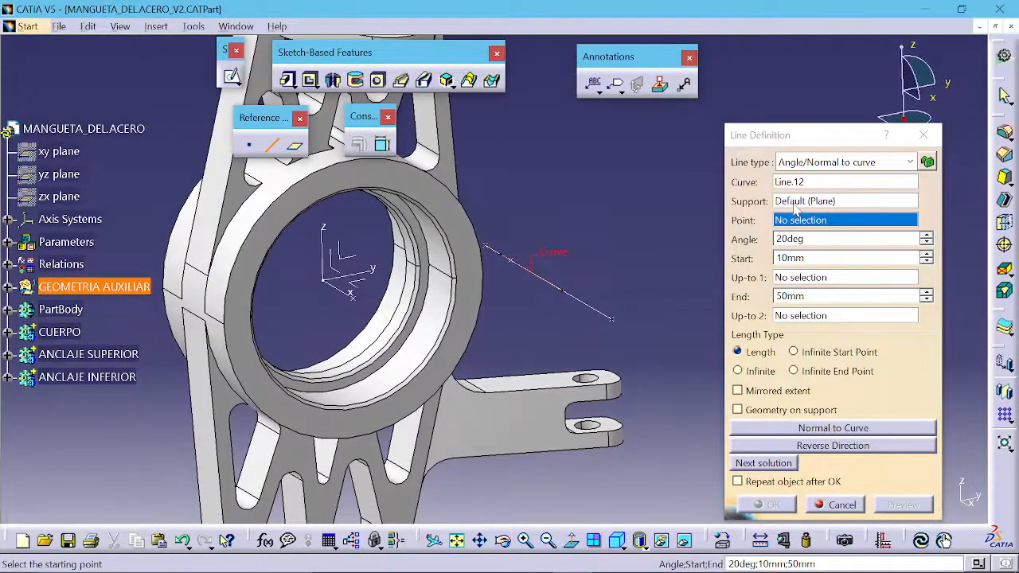
{"action": "middle_click_drag", "start_coordinate": [553, 253], "coordinate": [585, 316]}
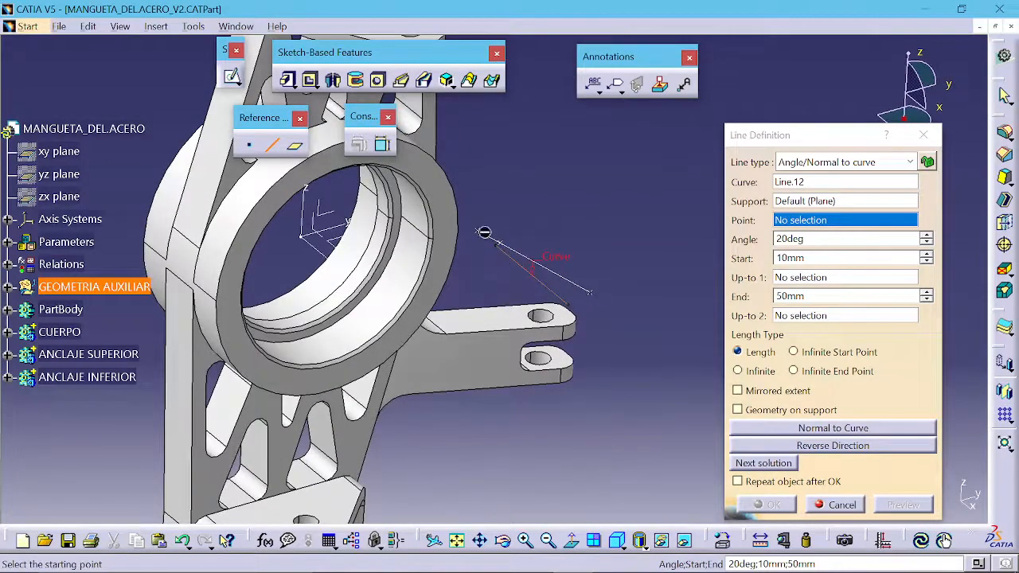
{"action": "left_click", "coordinate": [590, 293]}
{"action": "middle_click_drag", "start_coordinate": [481, 320], "coordinate": [525, 382]}
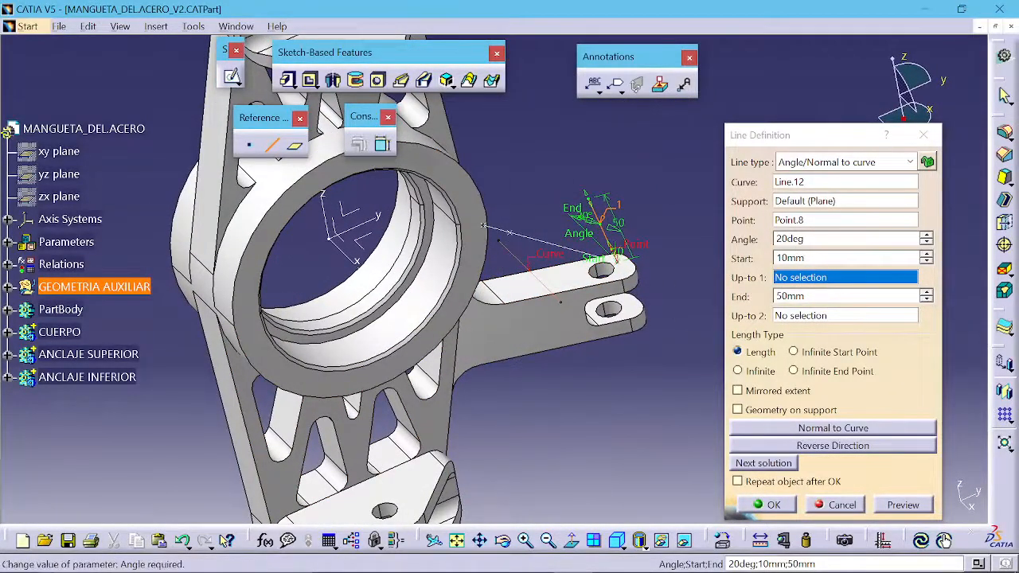
- Replace the angled line's starting point with the outer end vertex of Line.12
{"action": "left_click", "coordinate": [827, 220]}
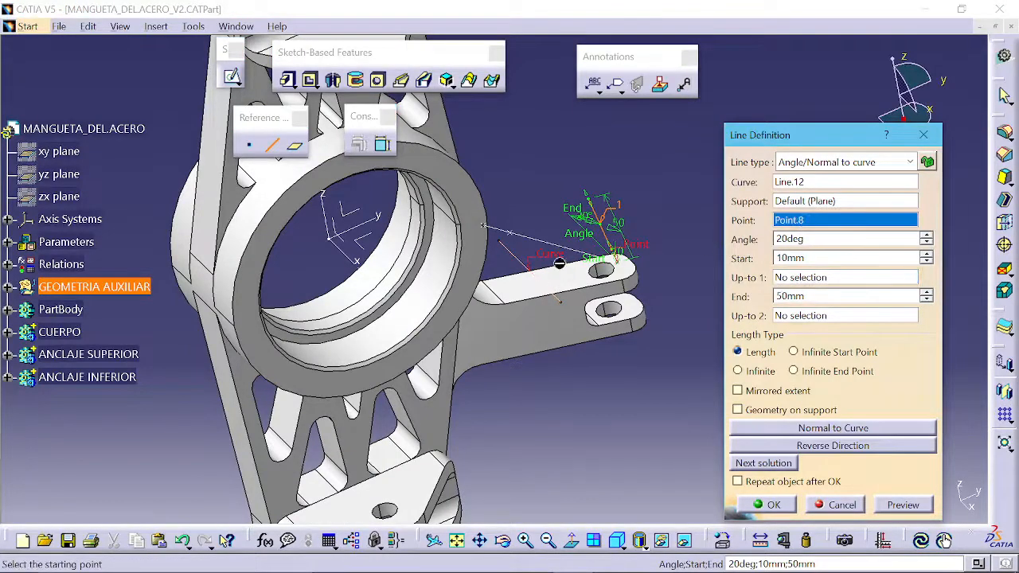
{"action": "middle_click_drag", "start_coordinate": [557, 262], "coordinate": [470, 151]}
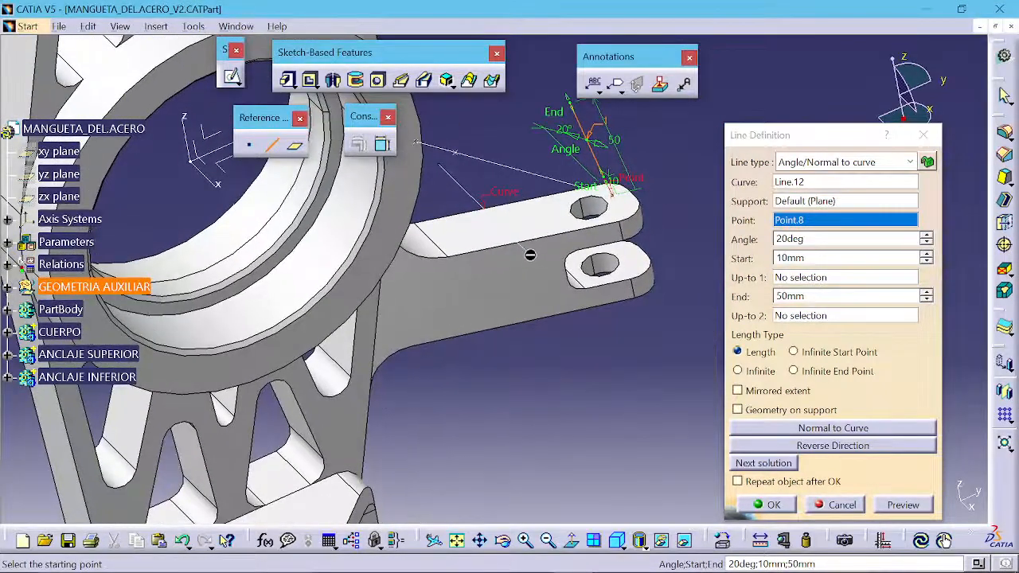
{"action": "left_click", "coordinate": [484, 213]}
{"action": "middle_click_drag", "start_coordinate": [484, 232], "coordinate": [469, 215]}
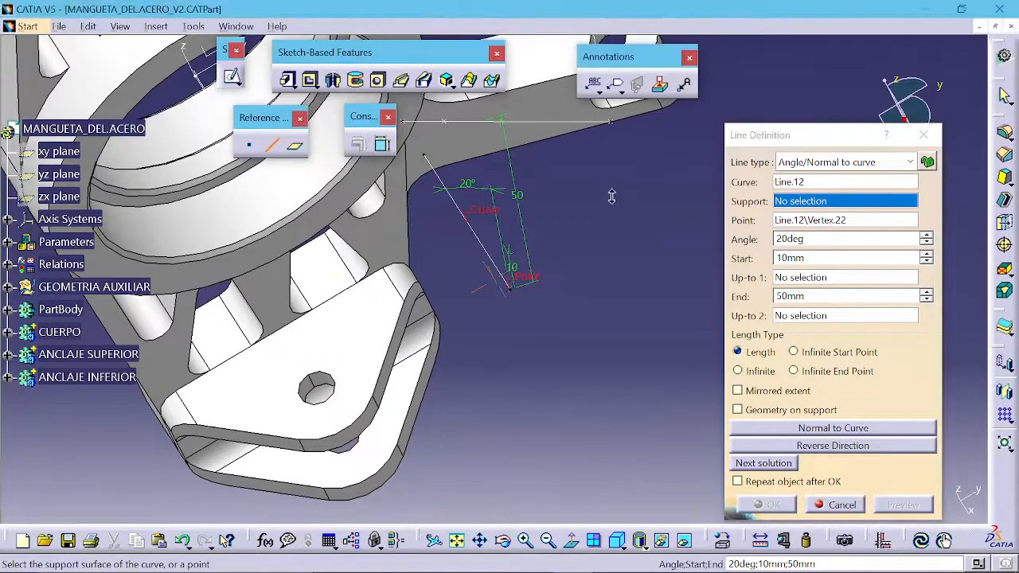
- Choose the front face of the central cylinder as the support of the angled line
{"action": "middle_click_drag", "start_coordinate": [636, 208], "coordinate": [549, 139]}
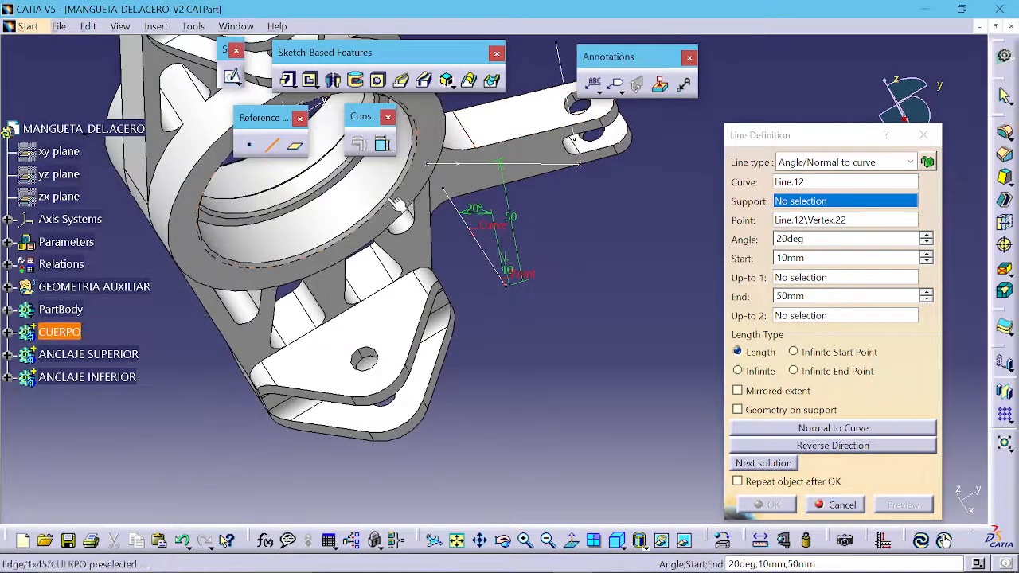
{"action": "left_click", "coordinate": [439, 132]}
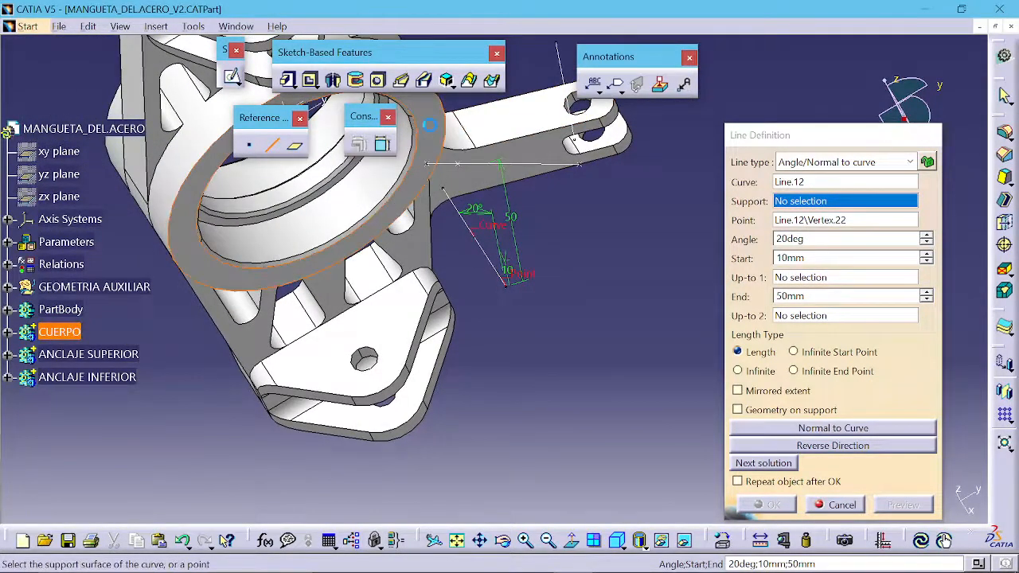
{"action": "left_click", "coordinate": [615, 352]}
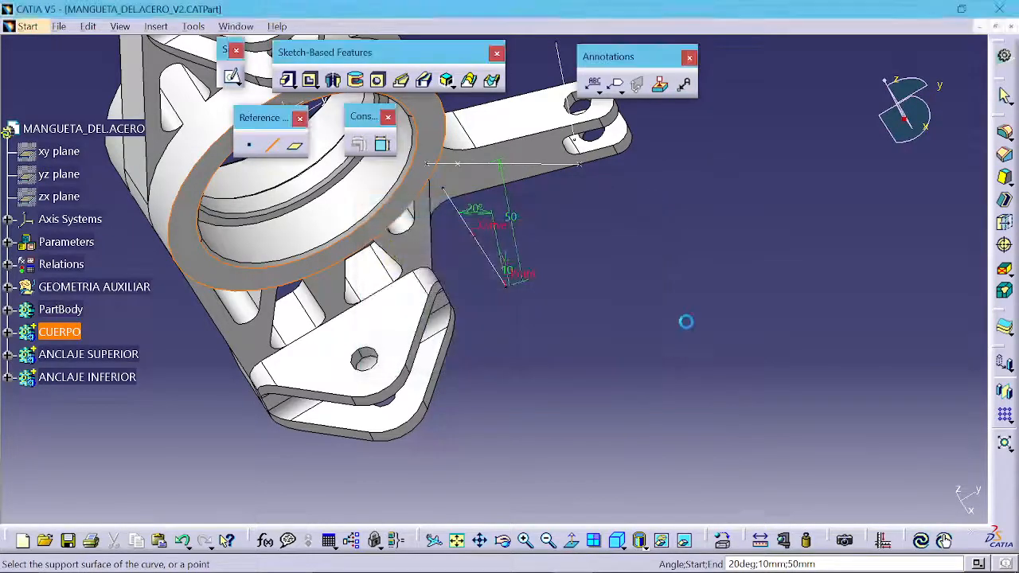
{"action": "left_click", "coordinate": [557, 332]}
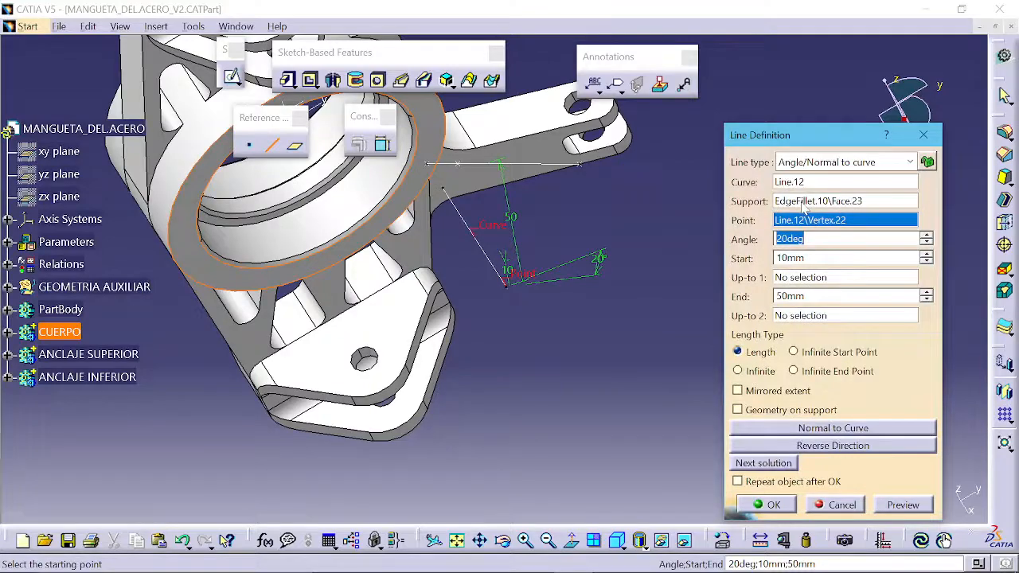
- Change the angled line's support to the upper face of the side arm and dismiss the licence warning
{"action": "left_click", "coordinate": [799, 201]}
{"action": "left_click", "coordinate": [526, 122]}
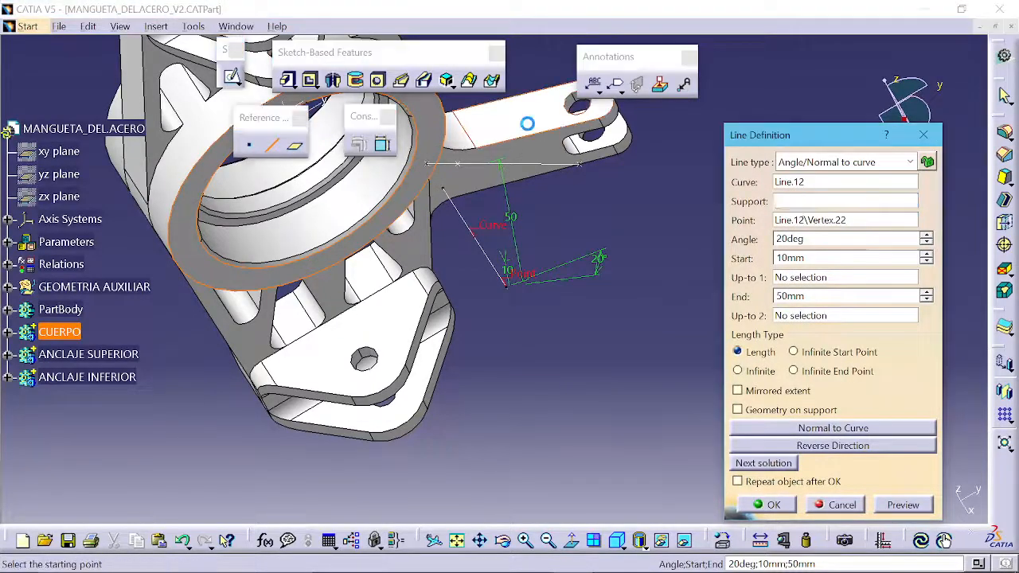
{"action": "middle_click_drag", "start_coordinate": [477, 274], "coordinate": [438, 187]}
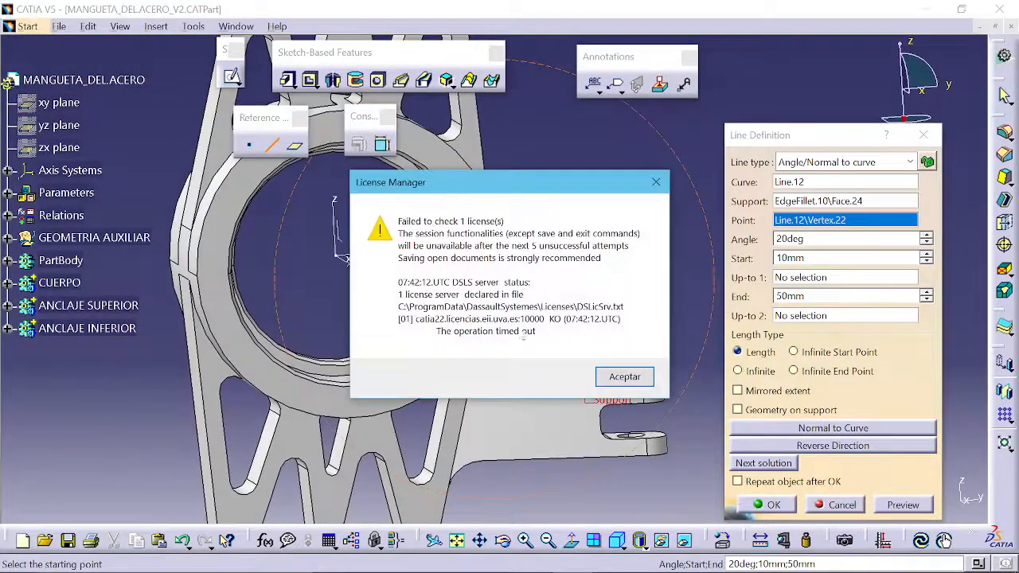
{"action": "left_click", "coordinate": [637, 380]}
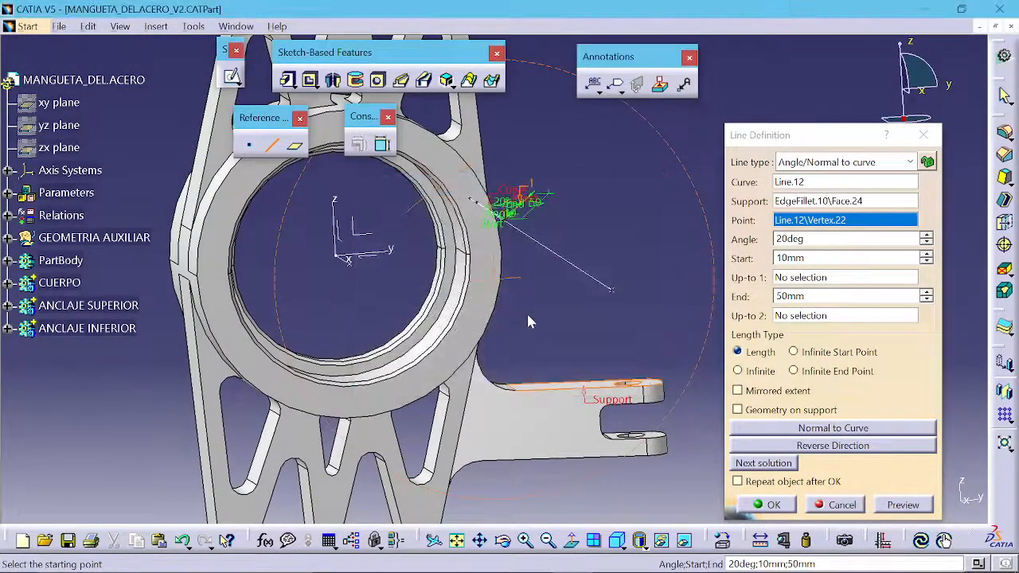
- Set the line's angle to 50 degrees and create the Angle/Normal to curve line
{"action": "middle_click_drag", "start_coordinate": [527, 314], "coordinate": [504, 411]}
{"action": "left_click_drag", "start_coordinate": [813, 239], "coordinate": [718, 248]}
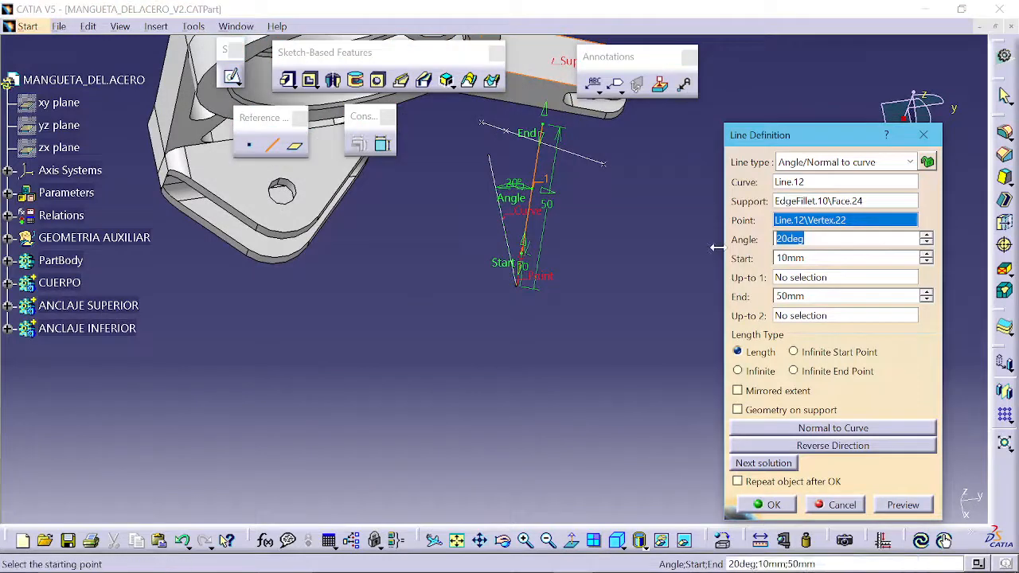
{"action": "type", "text": "50"}
{"action": "key", "text": "Tab"}
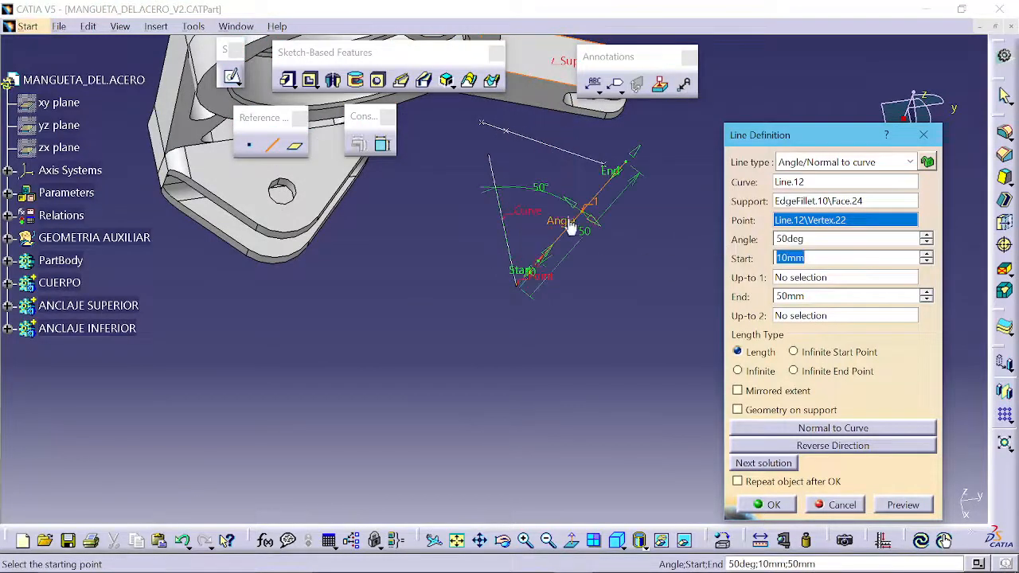
{"action": "left_click", "coordinate": [770, 505]}
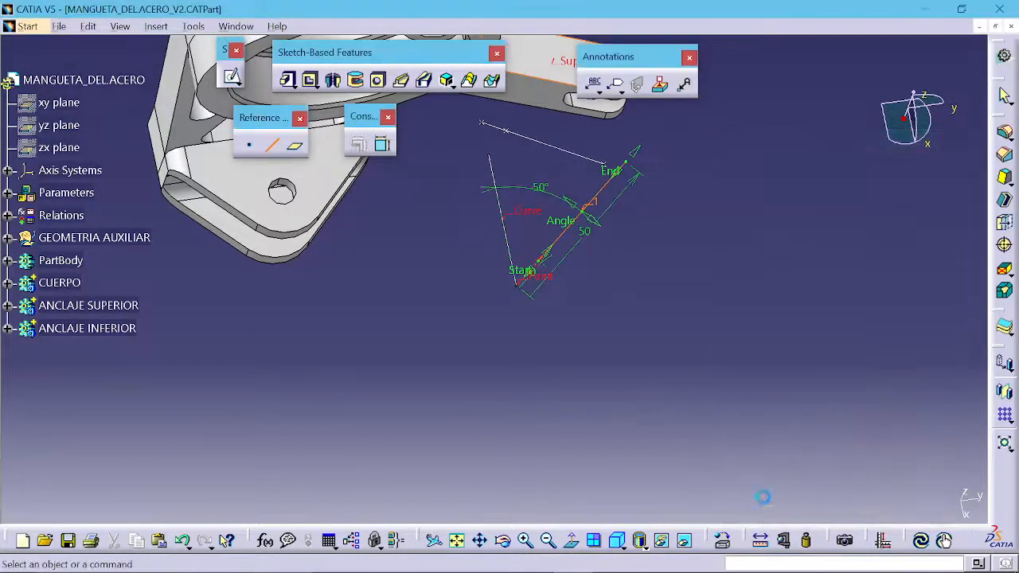
- Start a reference plane of type Offset from plane with the YZ plane of the Absolute Axis System as its reference
{"action": "middle_click_drag", "start_coordinate": [465, 230], "coordinate": [429, 162]}
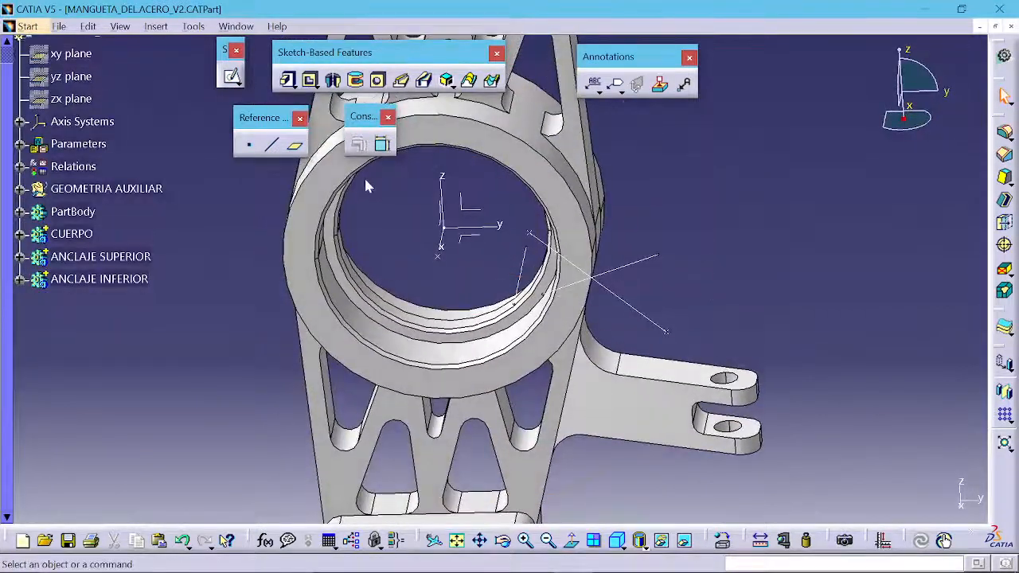
{"action": "left_click", "coordinate": [294, 147]}
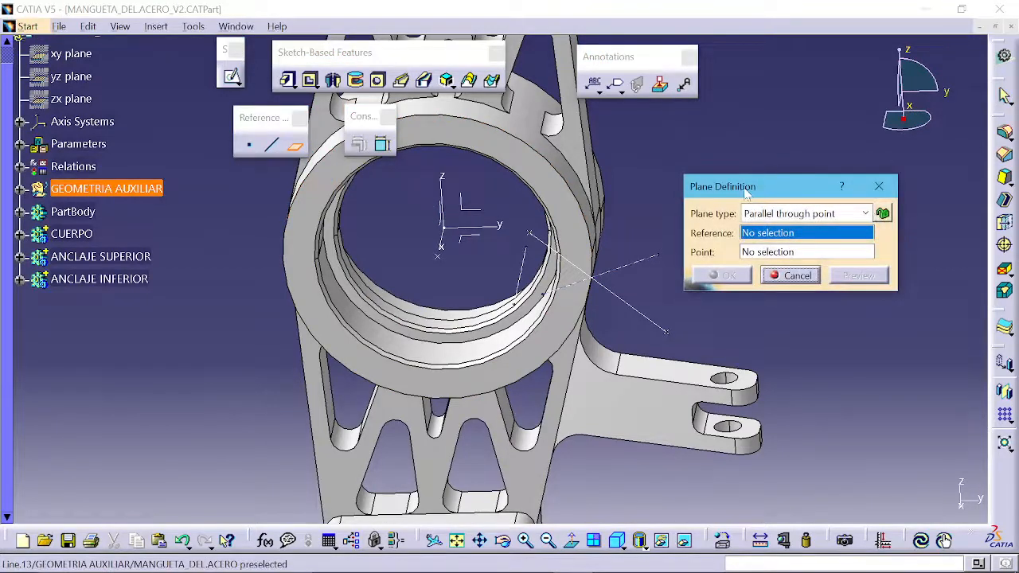
{"action": "left_click_drag", "start_coordinate": [745, 193], "coordinate": [760, 149]}
{"action": "left_click", "coordinate": [807, 171]}
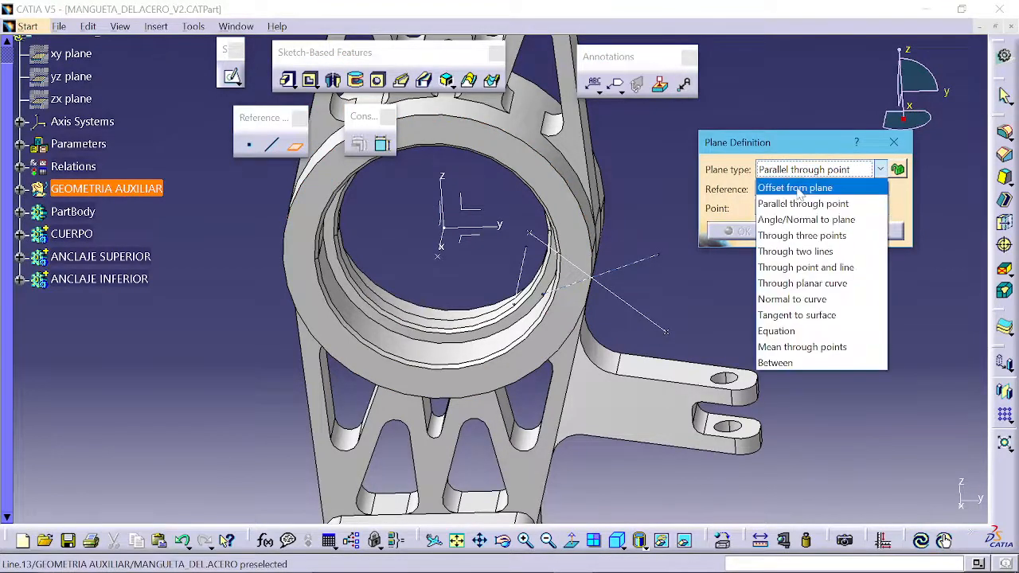
{"action": "left_click", "coordinate": [796, 188]}
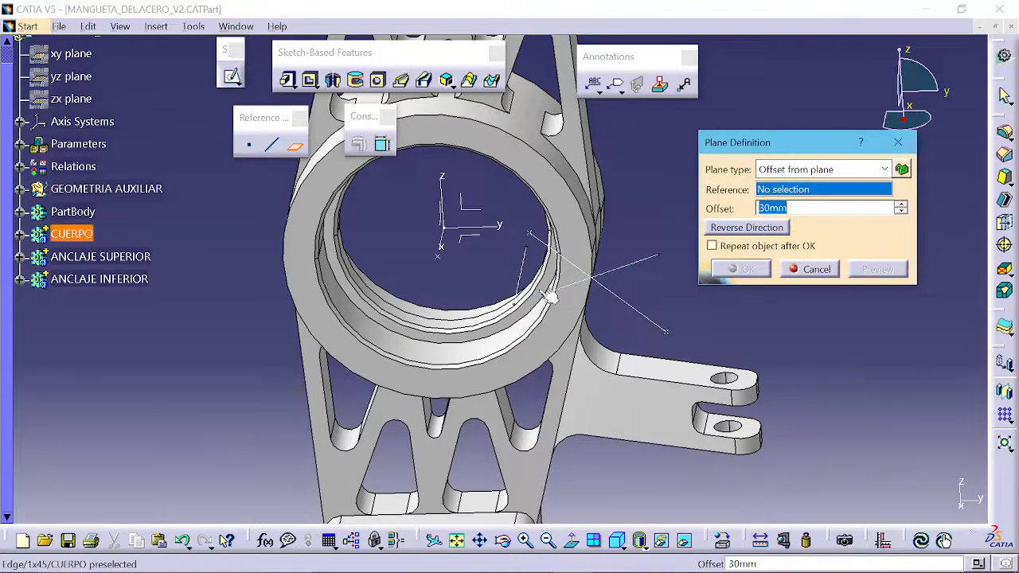
{"action": "middle_click_drag", "start_coordinate": [432, 344], "coordinate": [418, 231]}
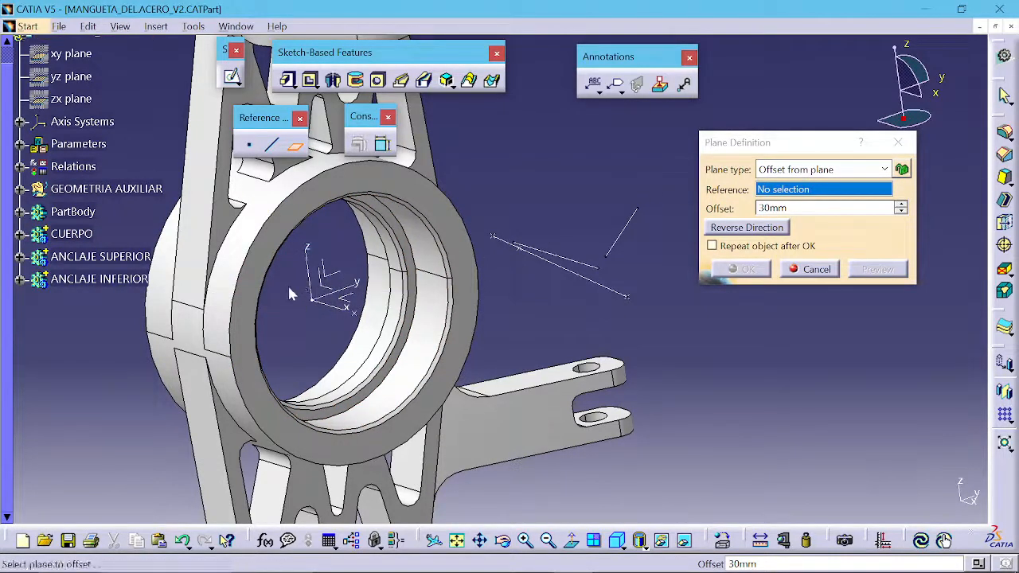
{"action": "left_click", "coordinate": [341, 277]}
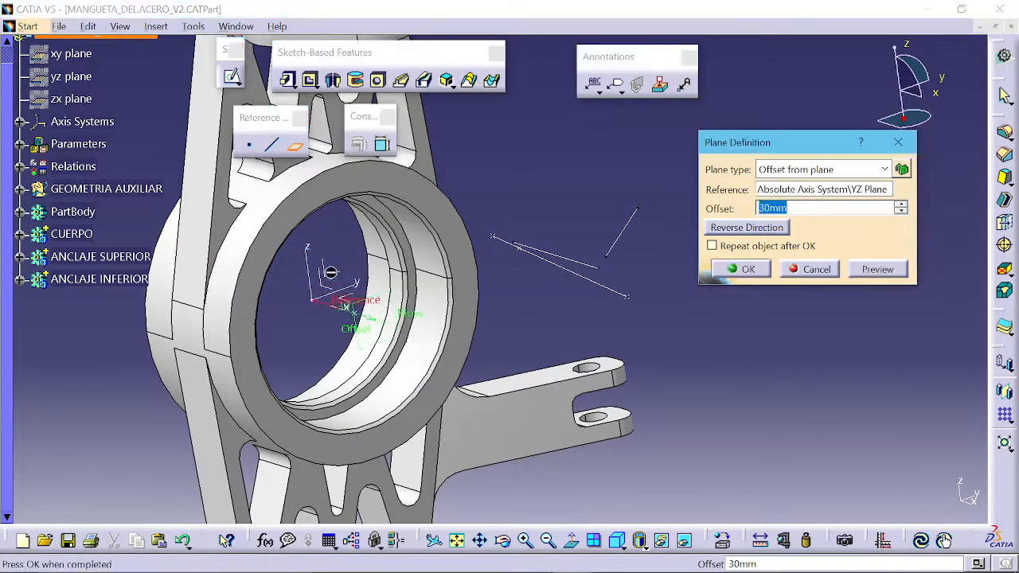
- Set the plane's offset to 100 mm and create the offset plane
{"action": "middle_click_drag", "start_coordinate": [342, 316], "coordinate": [310, 262]}
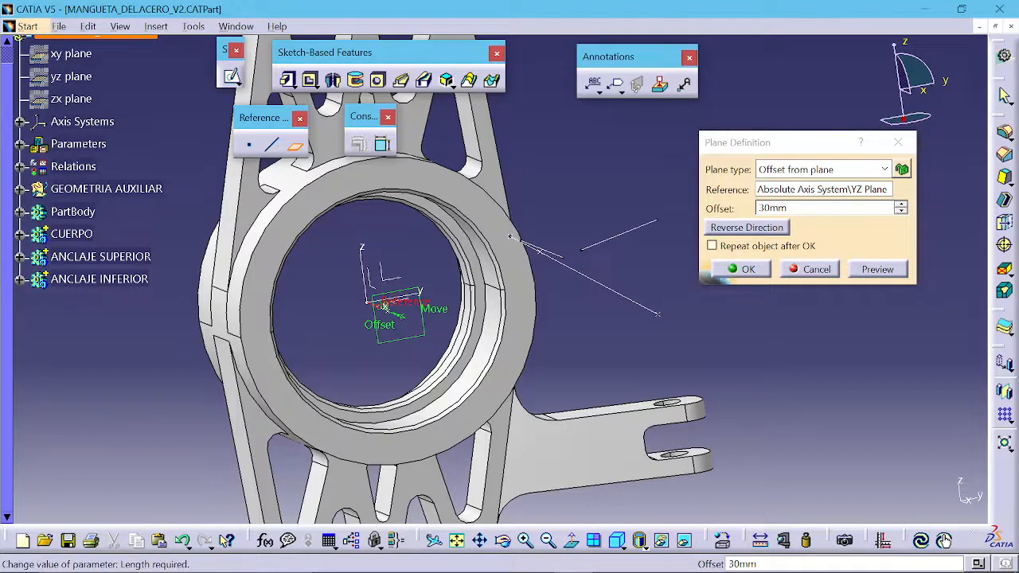
{"action": "double_click", "coordinate": [772, 208]}
{"action": "type", "text": "100"}
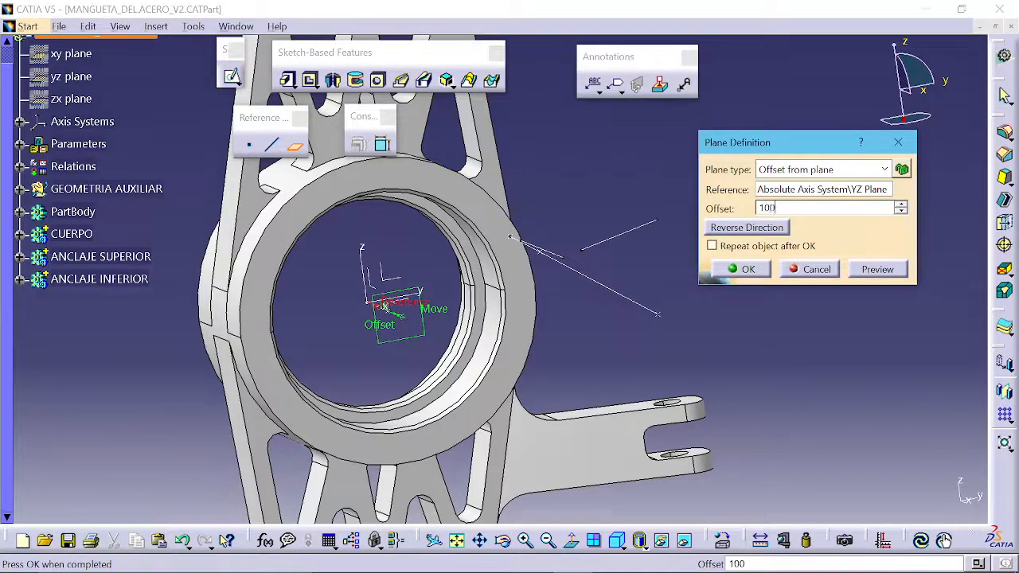
{"action": "key", "text": "Tab"}
{"action": "middle_click_drag", "start_coordinate": [470, 328], "coordinate": [553, 328]}
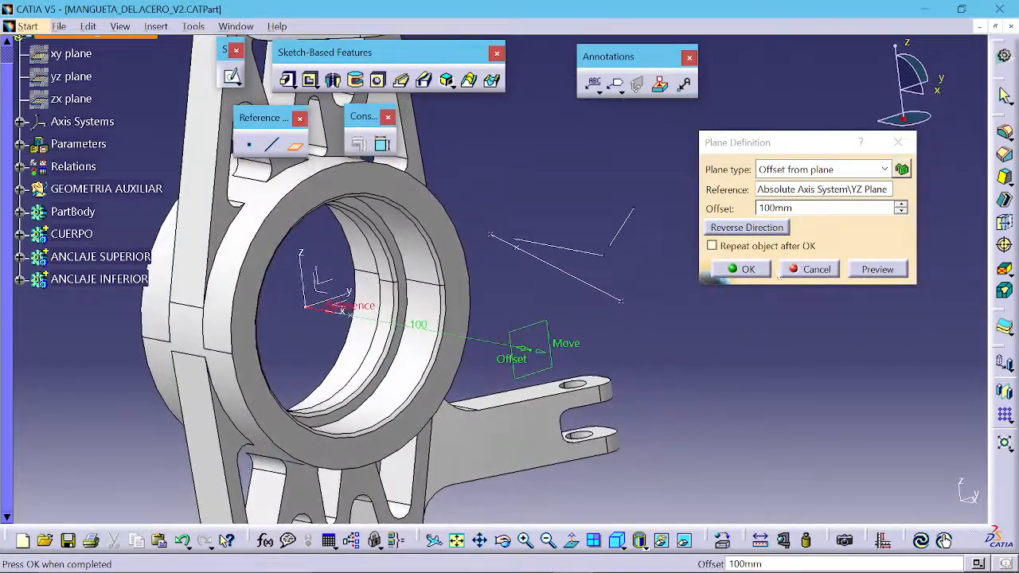
{"action": "left_click", "coordinate": [740, 269]}
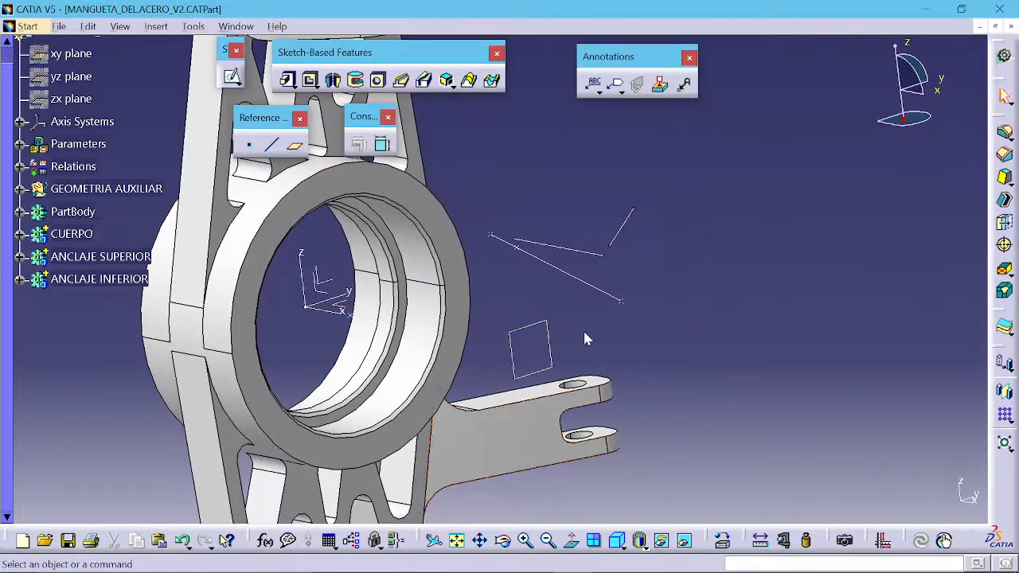
- Start a reference plane of type Parallel through point with the XY plane of the Absolute Axis System as its reference
{"action": "left_click", "coordinate": [294, 146]}
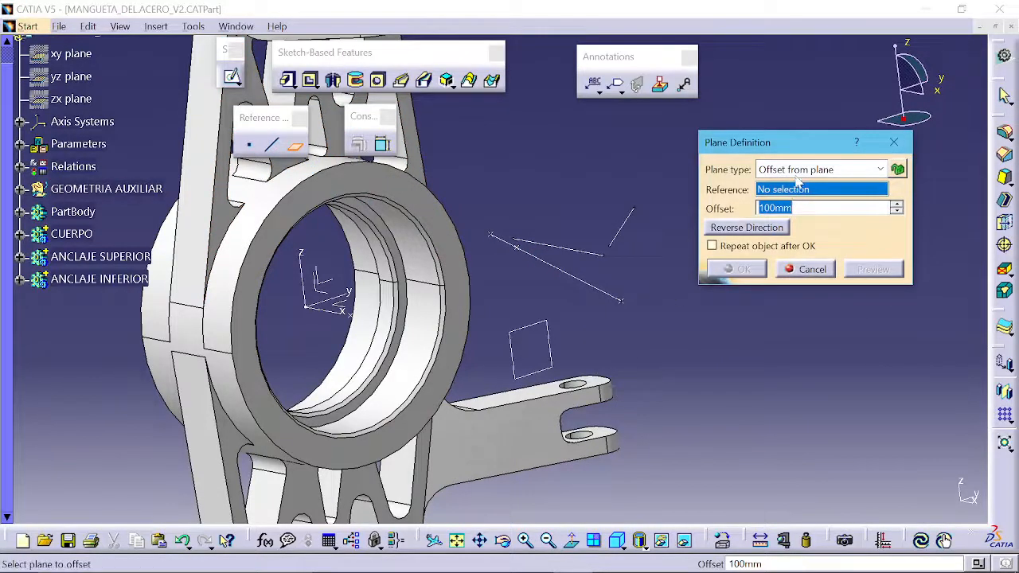
{"action": "left_click", "coordinate": [796, 175]}
{"action": "left_click", "coordinate": [796, 202]}
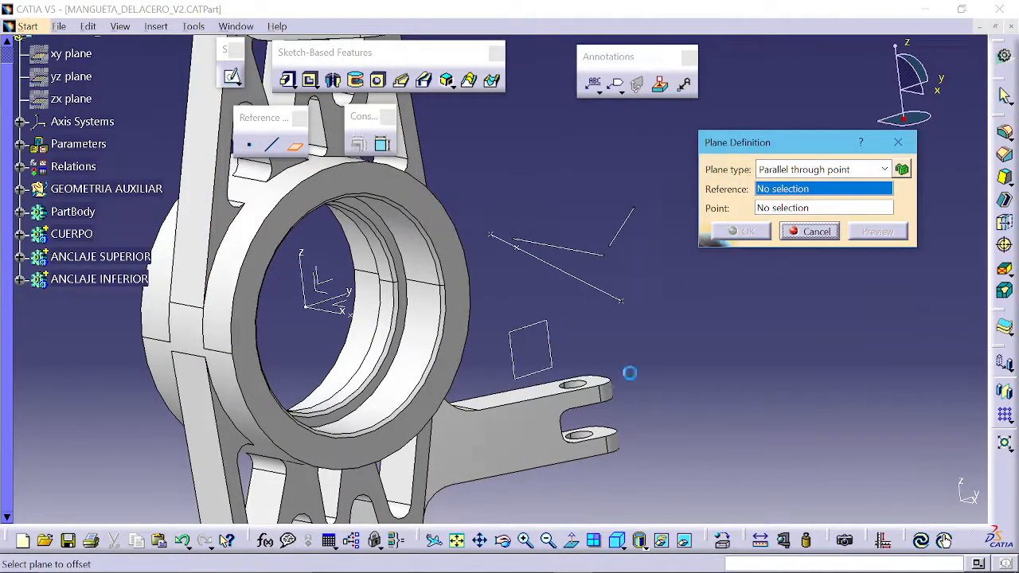
{"action": "middle_click_drag", "start_coordinate": [569, 346], "coordinate": [578, 350]}
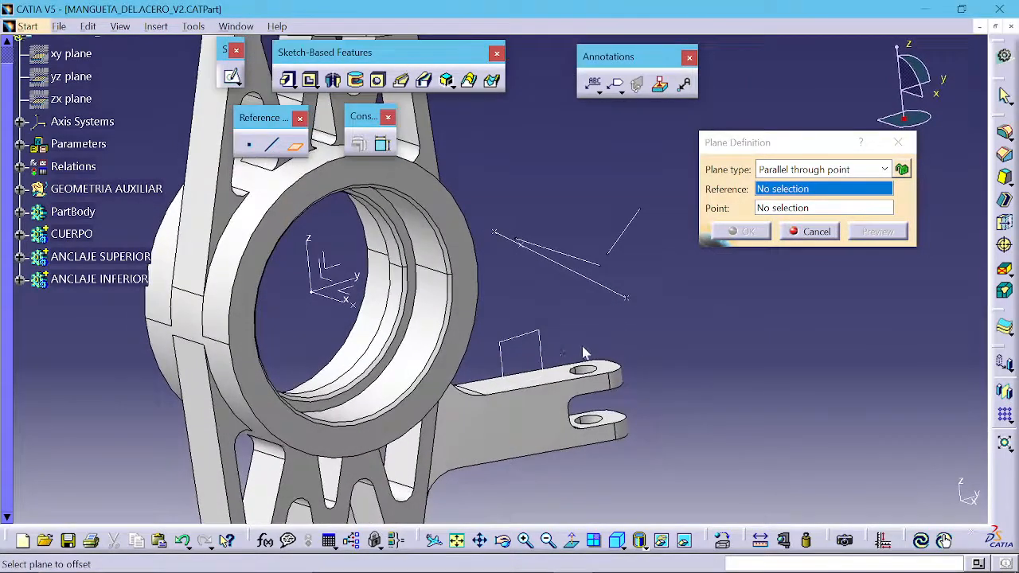
{"action": "middle_click_drag", "start_coordinate": [649, 302], "coordinate": [546, 311]}
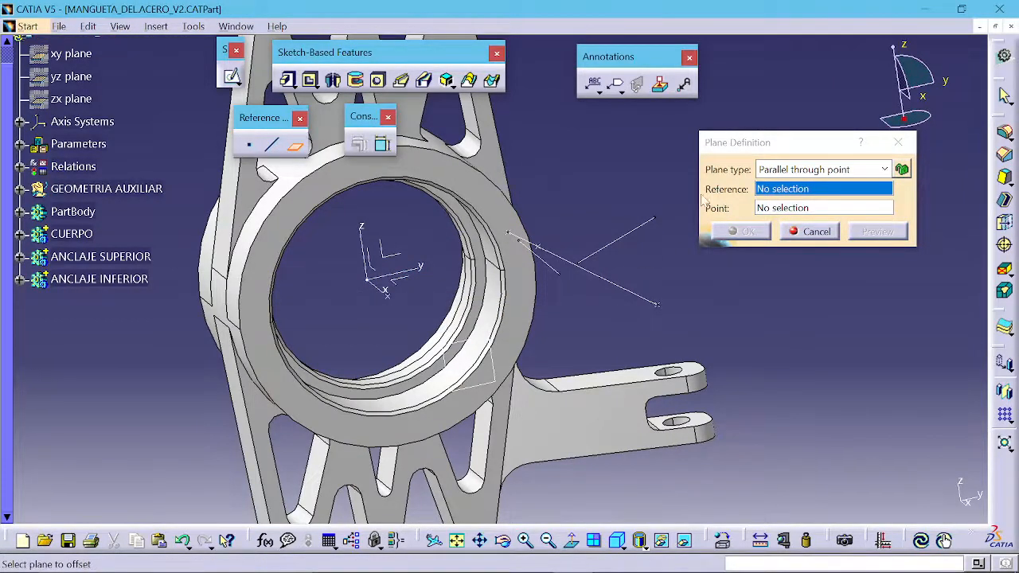
{"action": "left_click", "coordinate": [396, 280]}
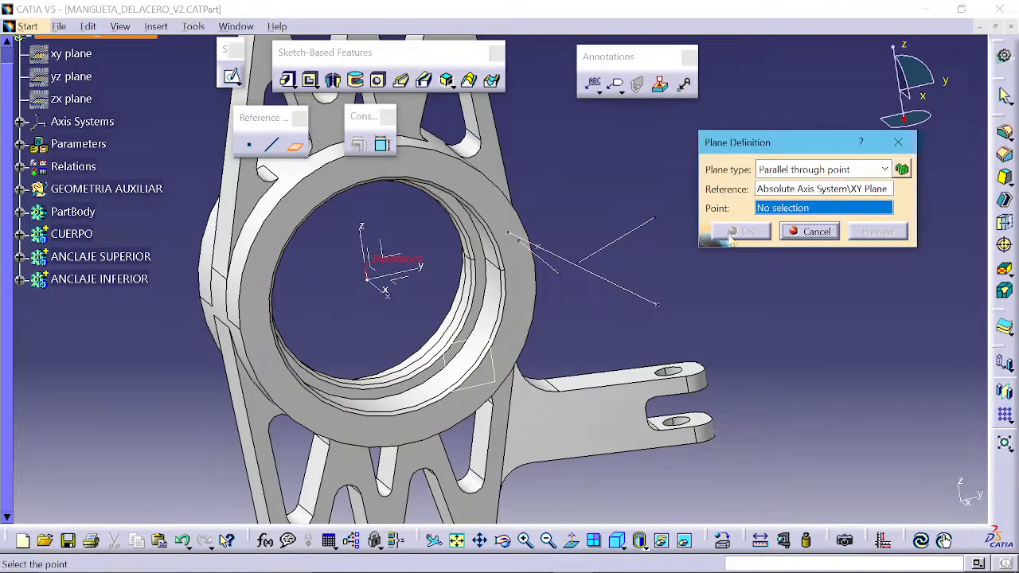
- Pick the outer end vertex of Line.13 as the plane's point and create the parallel plane
{"action": "left_click", "coordinate": [653, 218]}
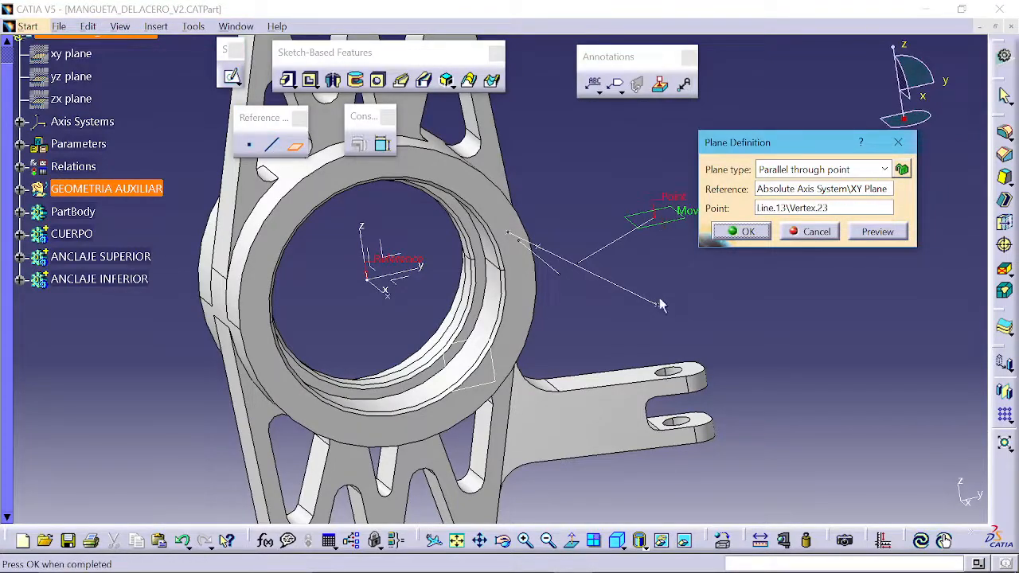
{"action": "middle_click_drag", "start_coordinate": [494, 320], "coordinate": [487, 326]}
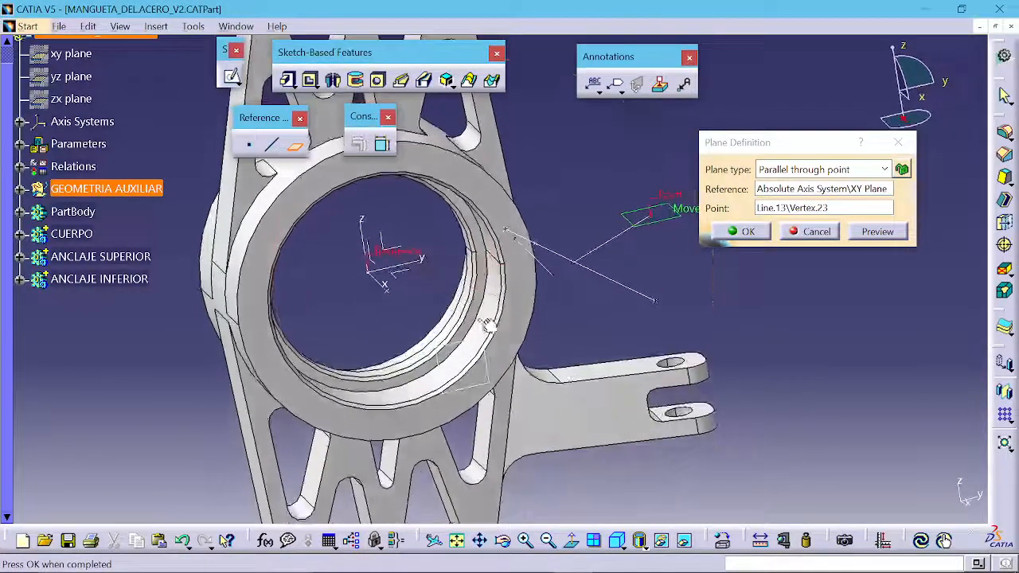
{"action": "left_click", "coordinate": [746, 231]}
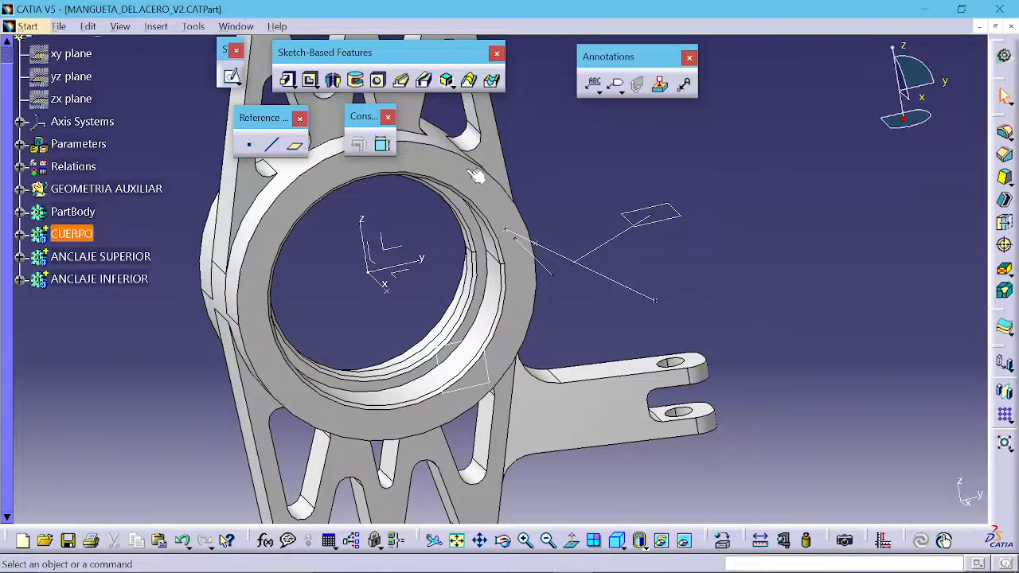
- Start a reference plane of type Angle/Normal to plane, dismissing the licence warning
{"action": "left_click", "coordinate": [295, 147]}
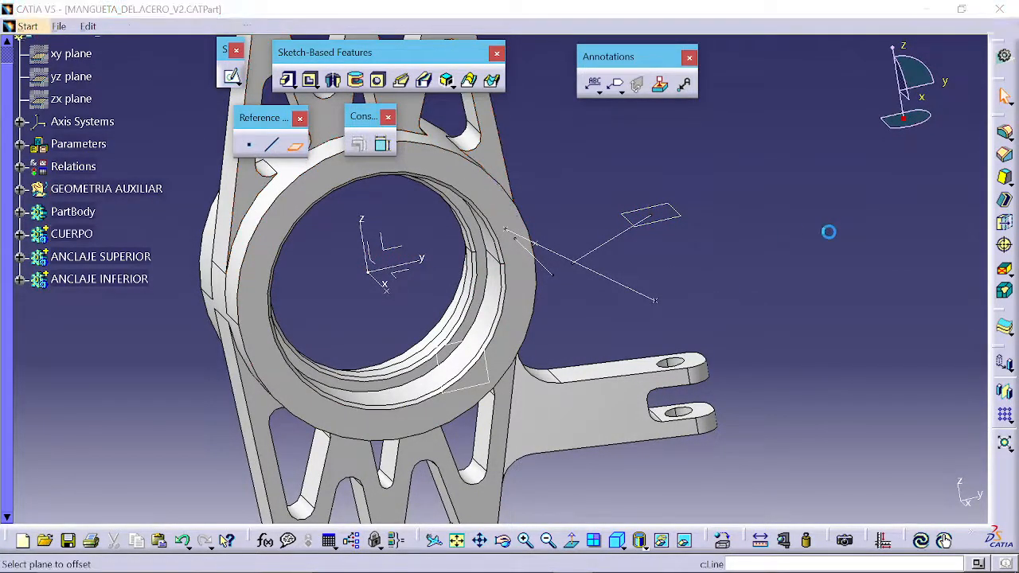
{"action": "left_click", "coordinate": [796, 169]}
{"action": "left_click", "coordinate": [782, 137]}
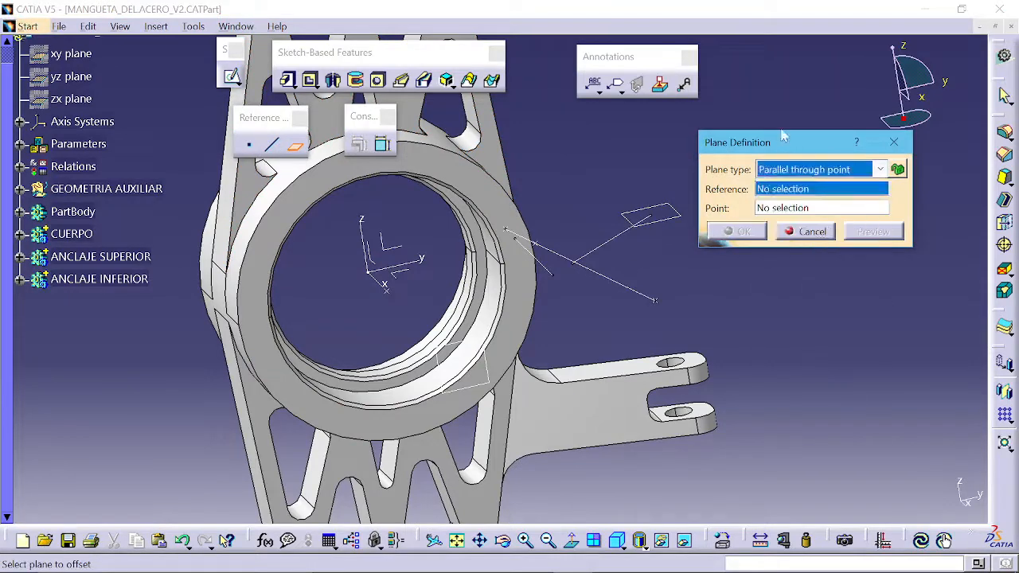
{"action": "left_click_drag", "start_coordinate": [790, 145], "coordinate": [766, 119]}
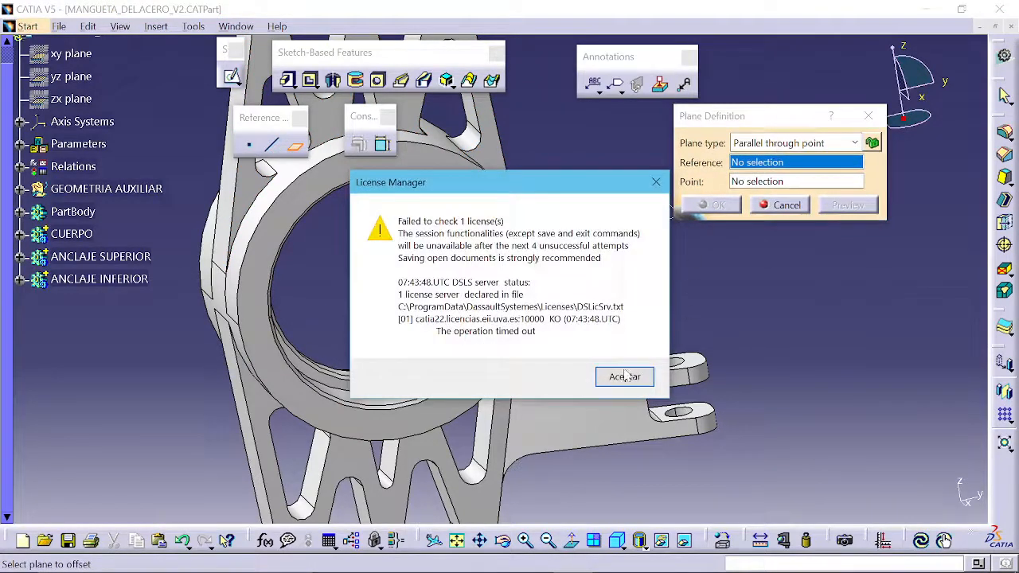
{"action": "left_click", "coordinate": [625, 376]}
{"action": "left_click", "coordinate": [750, 142]}
{"action": "left_click", "coordinate": [760, 143]}
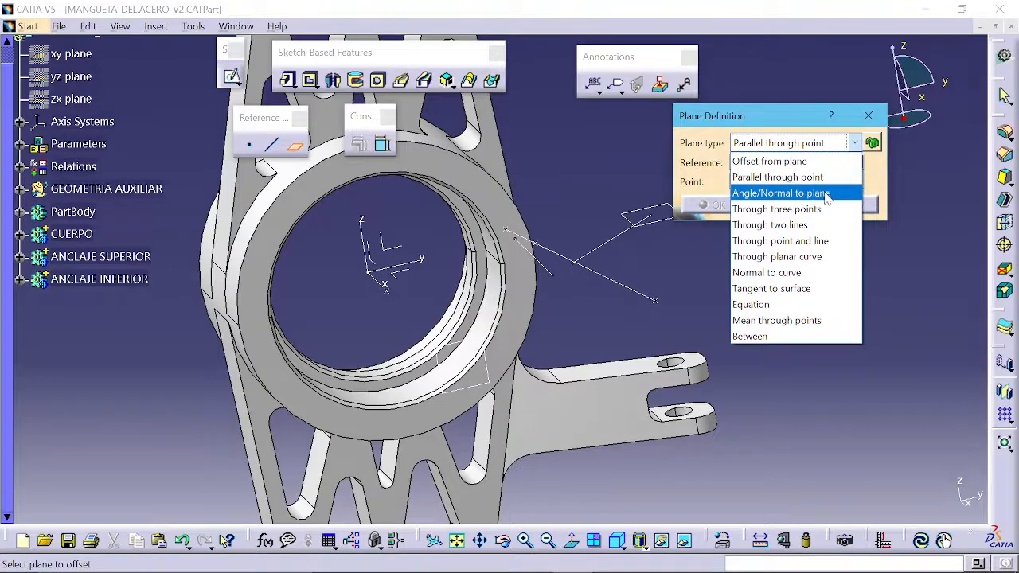
{"action": "left_click", "coordinate": [817, 199]}
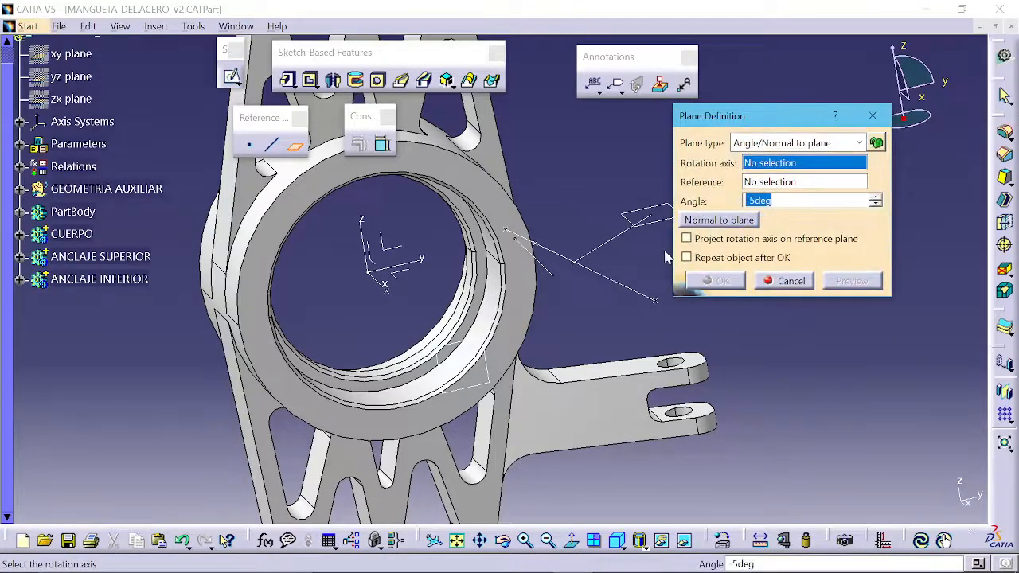
- Create the plane normal to Plane.12 at 90 degrees, using Line.13 as the rotation axis
{"action": "middle_click_drag", "start_coordinate": [637, 241], "coordinate": [599, 253]}
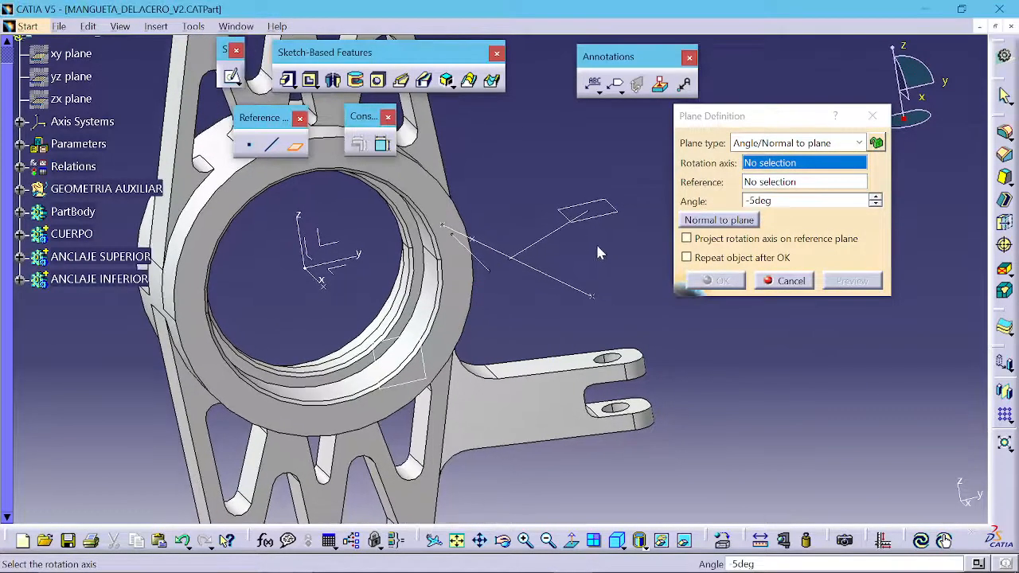
{"action": "left_click", "coordinate": [765, 166]}
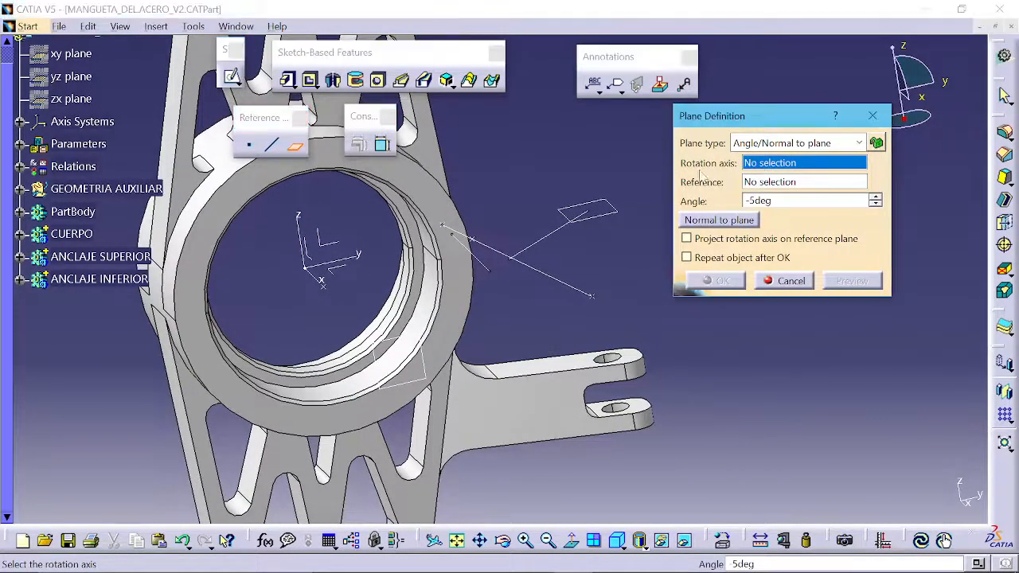
{"action": "left_click", "coordinate": [563, 232]}
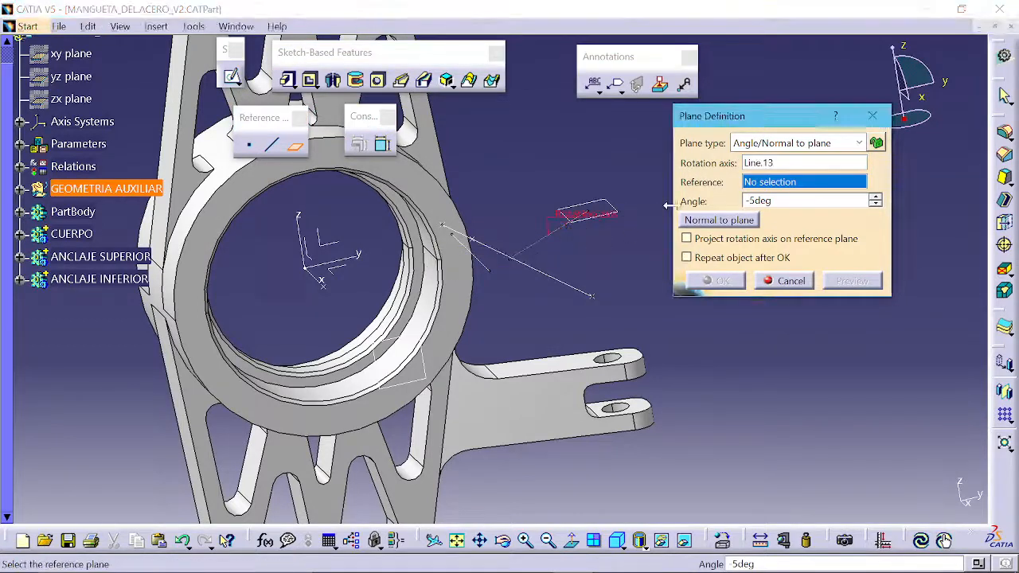
{"action": "left_click", "coordinate": [607, 200]}
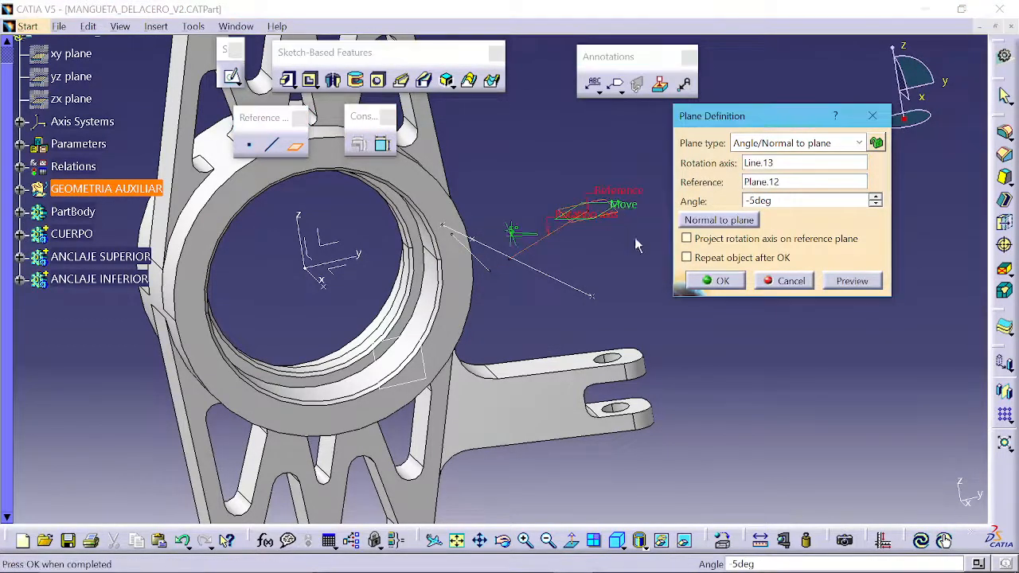
{"action": "left_click", "coordinate": [726, 223]}
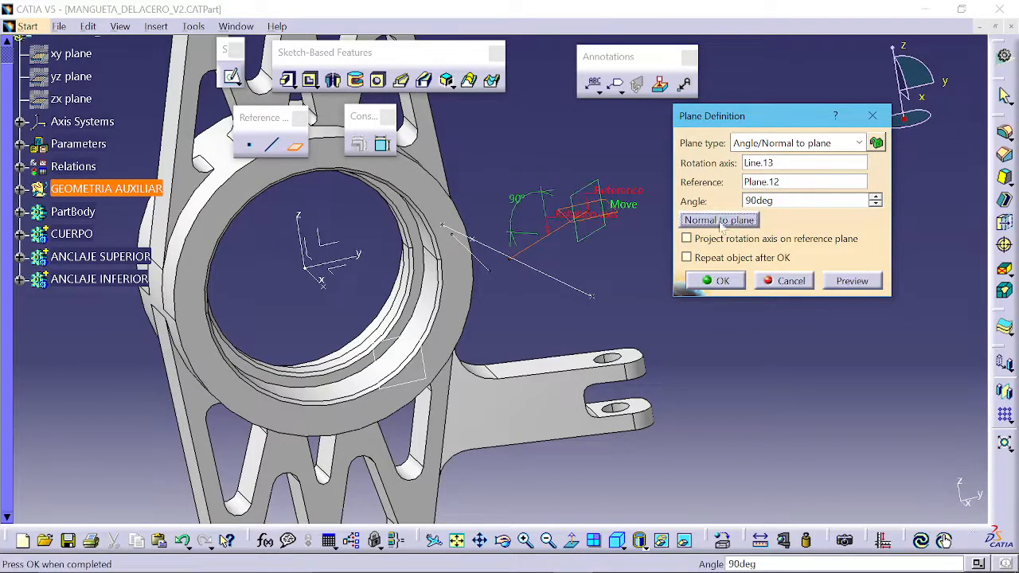
{"action": "left_click", "coordinate": [719, 281]}
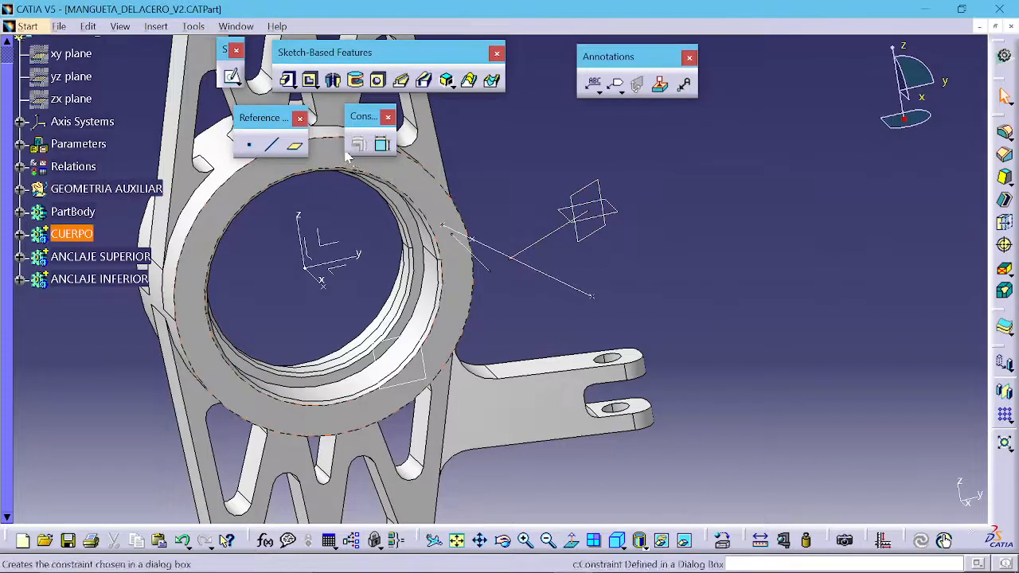
{"action": "left_click", "coordinate": [296, 149]}
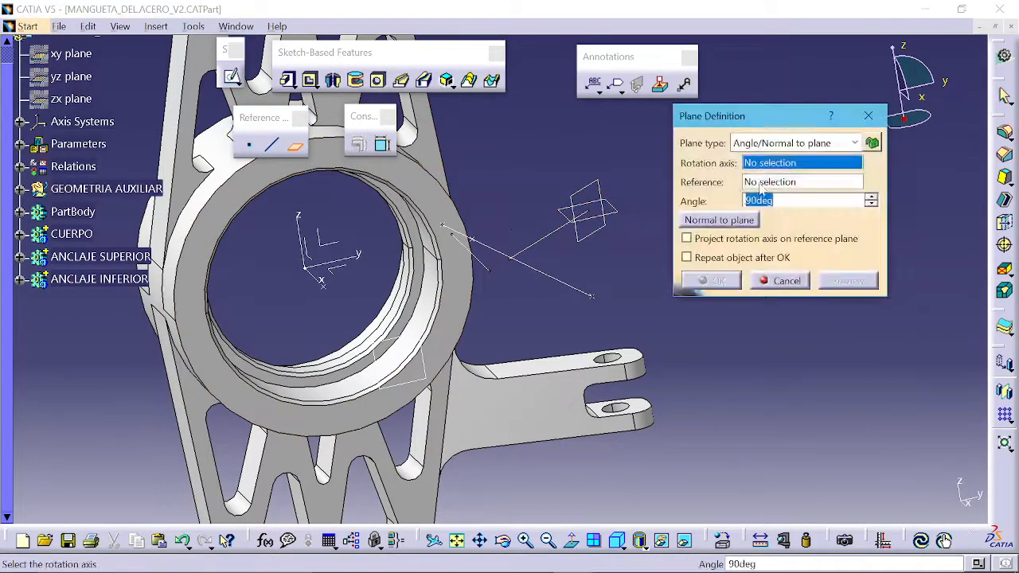
{"action": "left_click", "coordinate": [784, 142]}
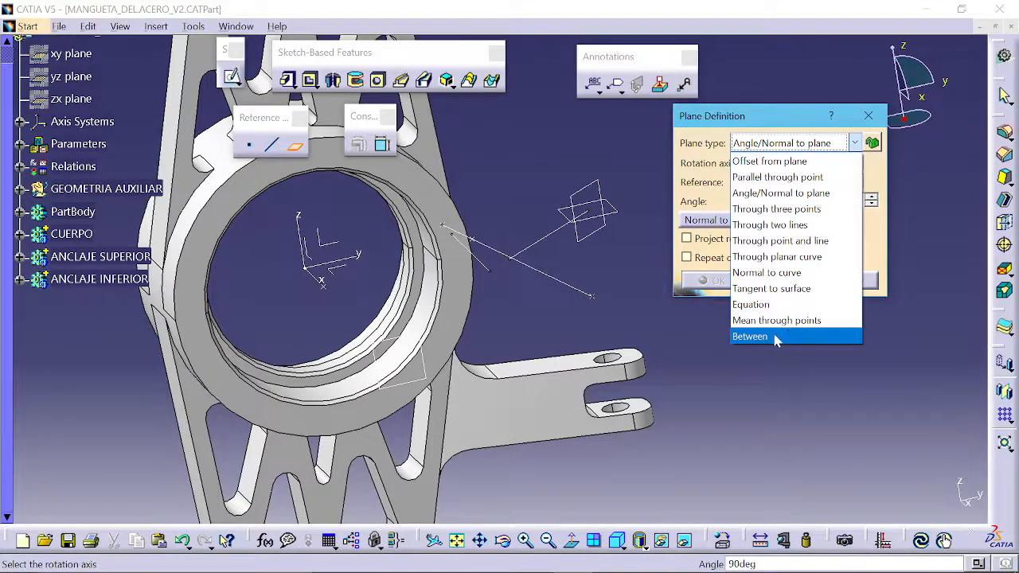
{"action": "left_click", "coordinate": [706, 311]}
{"action": "left_click", "coordinate": [782, 281]}
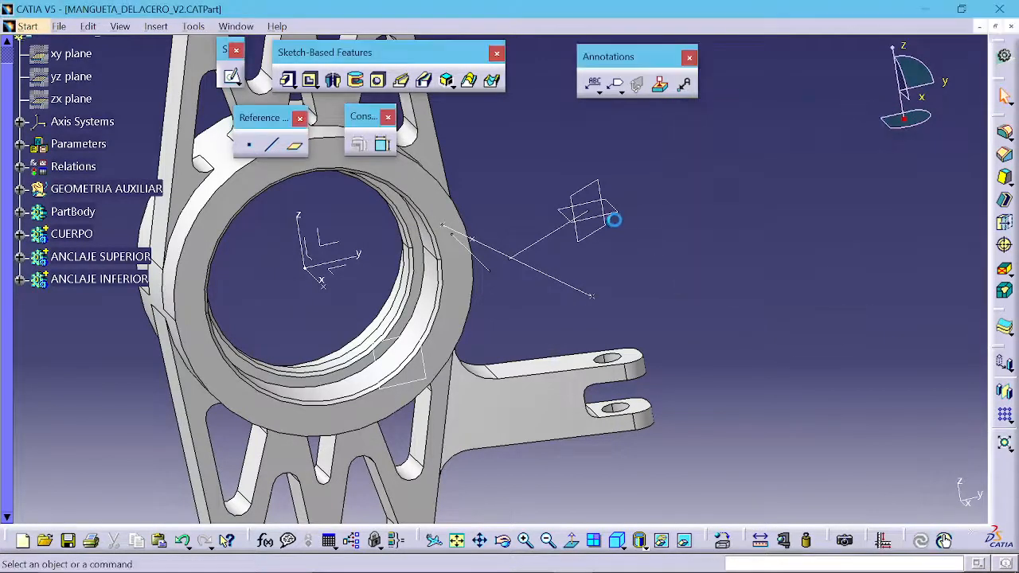
- Select the upright plane beside the hub and locate it in the expanded GEOMETRIA AUXILIAR set of the tree
{"action": "middle_click_drag", "start_coordinate": [609, 220], "coordinate": [220, 248]}
{"action": "scroll", "coordinate": [221, 248], "scroll_direction": "up", "scroll_amount": 3}
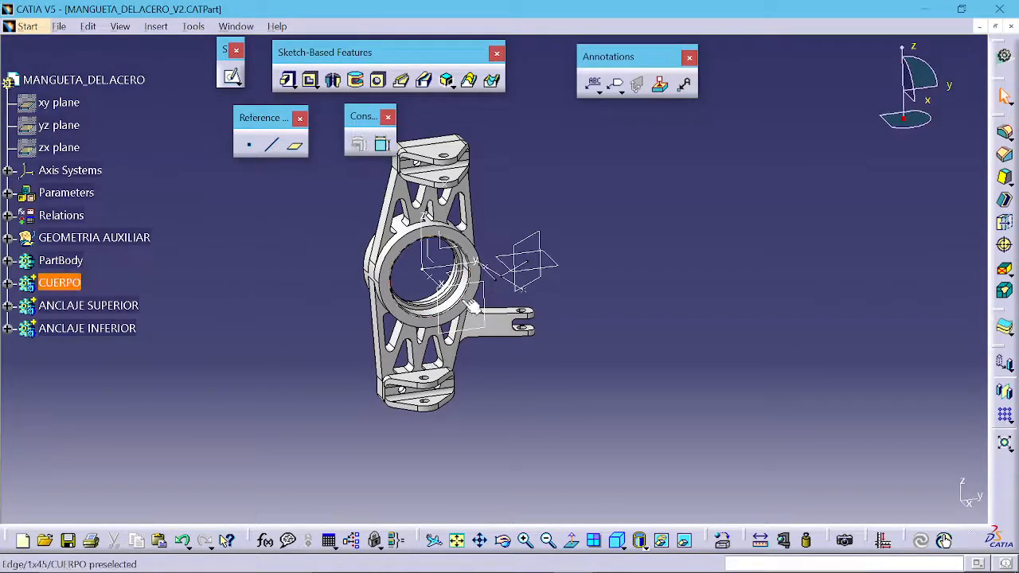
{"action": "middle_click_drag", "start_coordinate": [352, 280], "coordinate": [451, 302]}
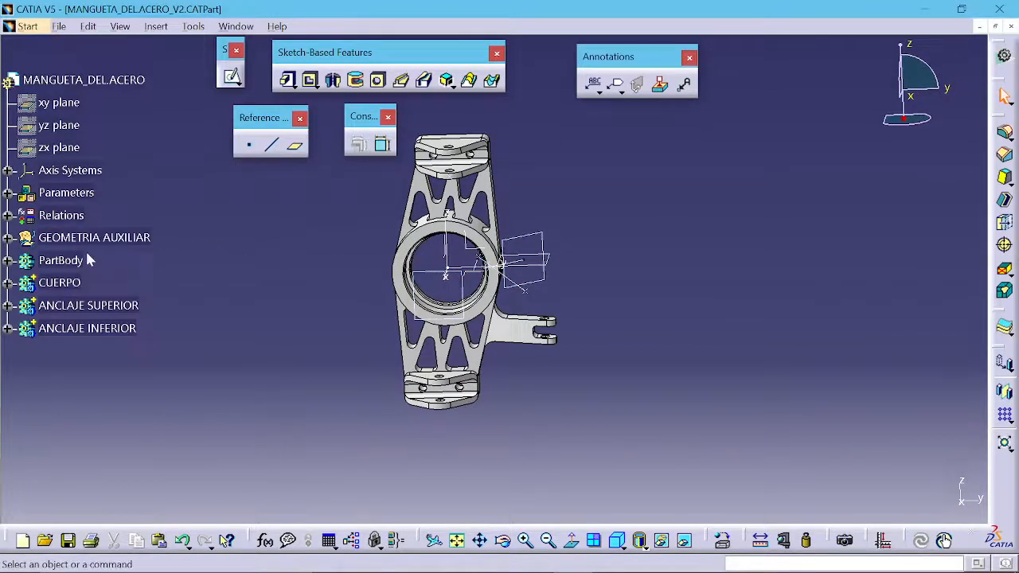
{"action": "left_click", "coordinate": [544, 279]}
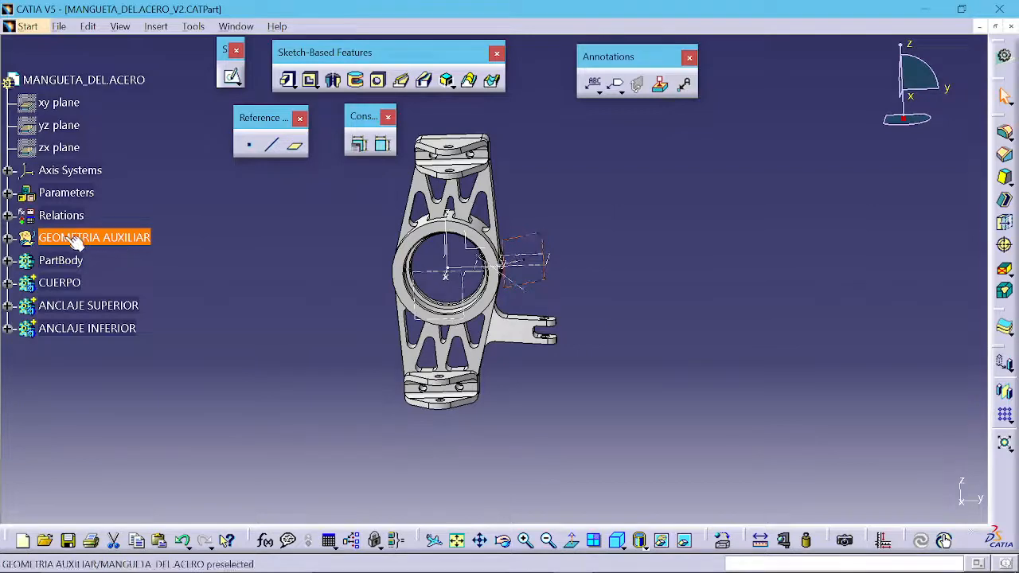
{"action": "left_click", "coordinate": [9, 239]}
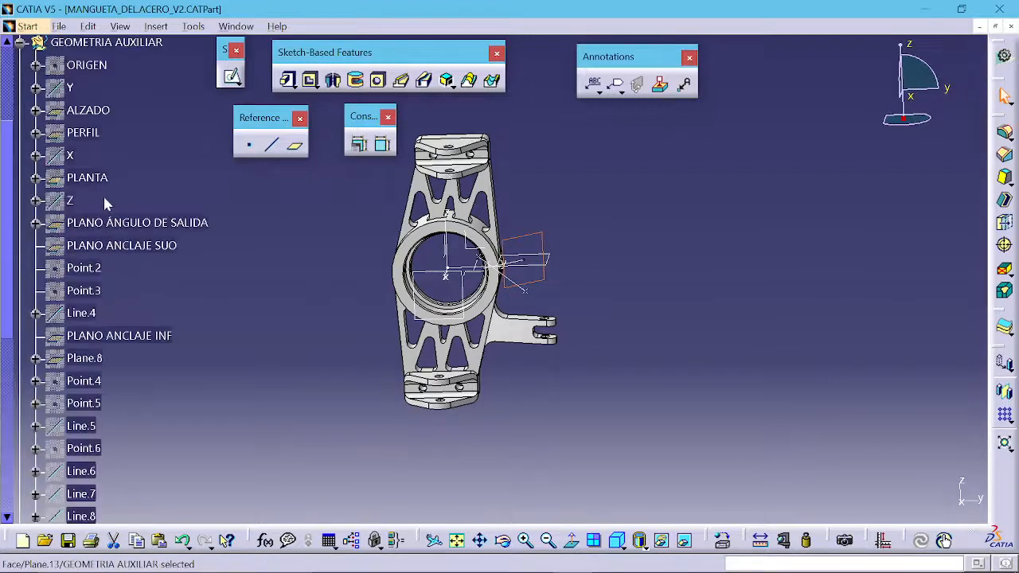
{"action": "scroll", "coordinate": [102, 203], "scroll_direction": "down", "scroll_amount": 5}
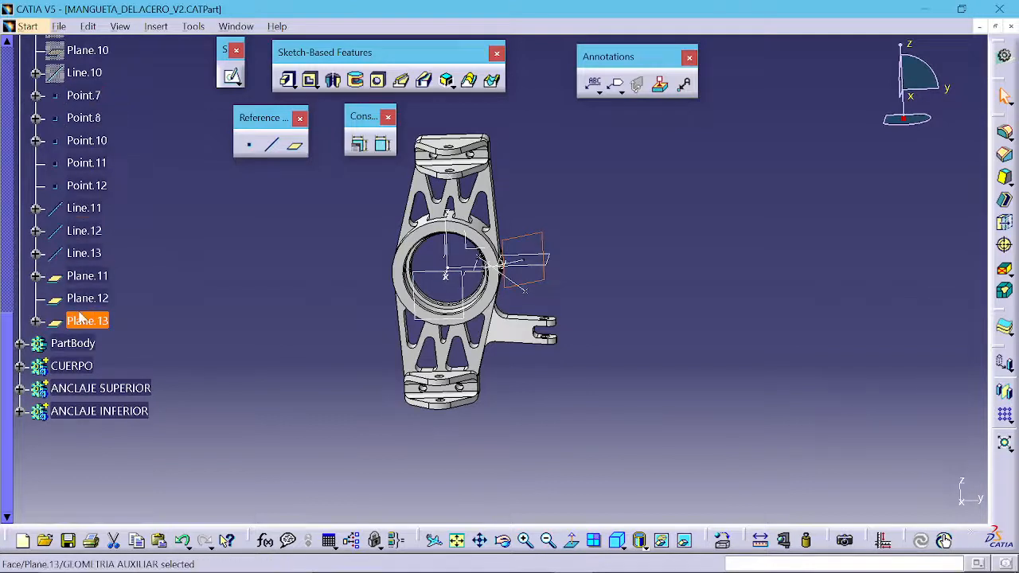
{"action": "left_click", "coordinate": [210, 264]}
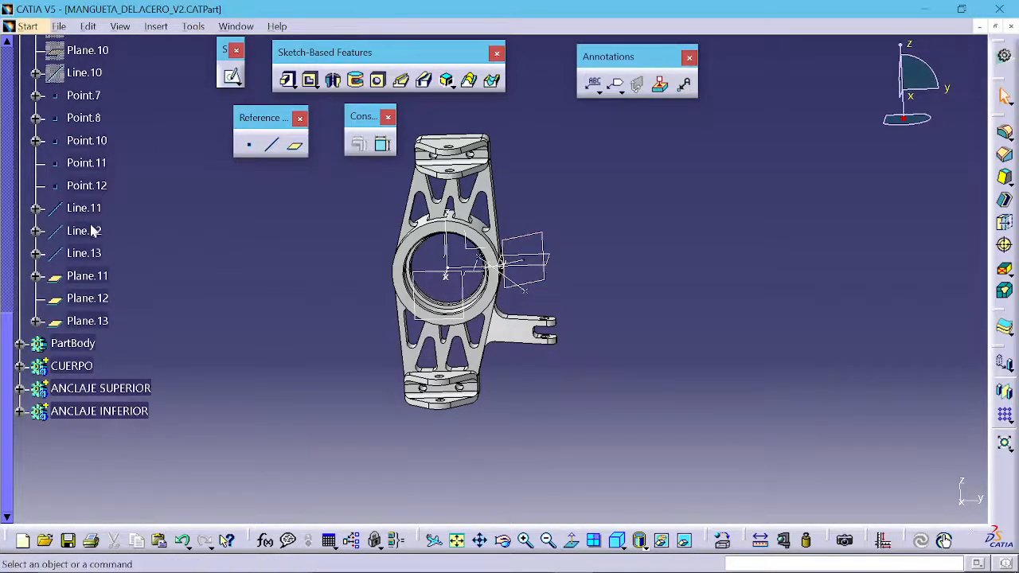
- Rename Plane.11 as Plano 24 in its feature properties, dismissing the licence warning
{"action": "right_click", "coordinate": [84, 278]}
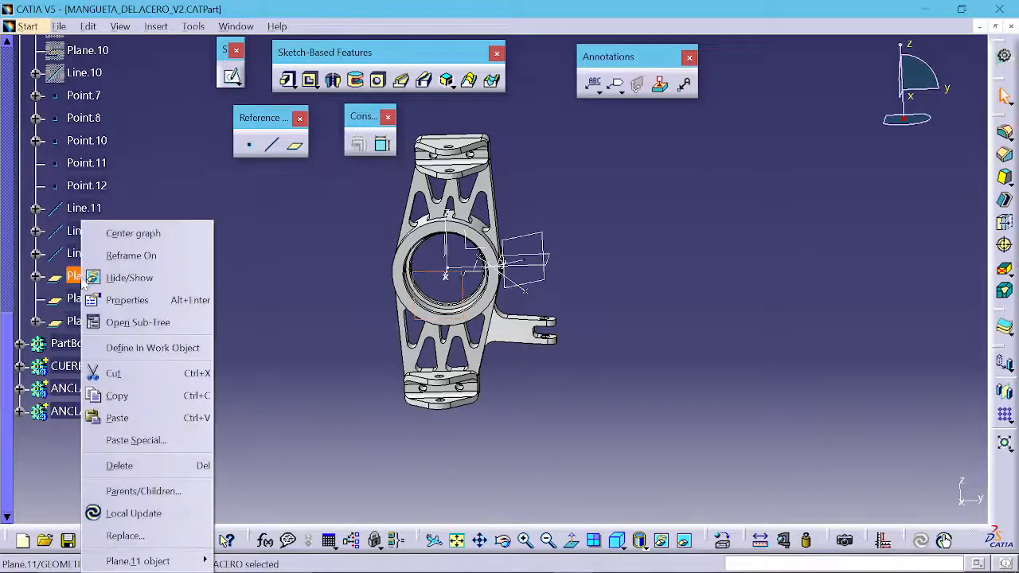
{"action": "left_click", "coordinate": [119, 300]}
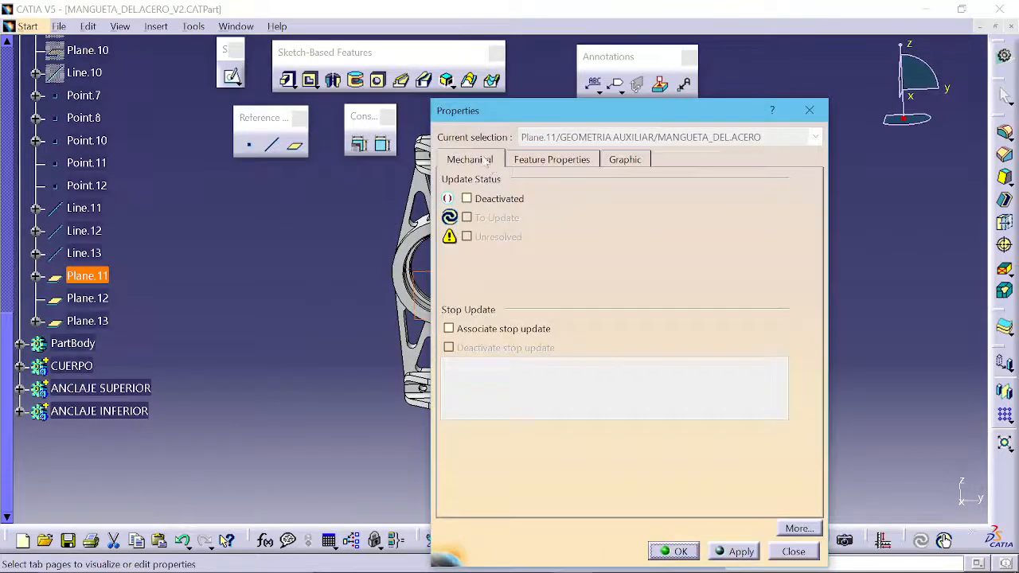
{"action": "left_click", "coordinate": [540, 160]}
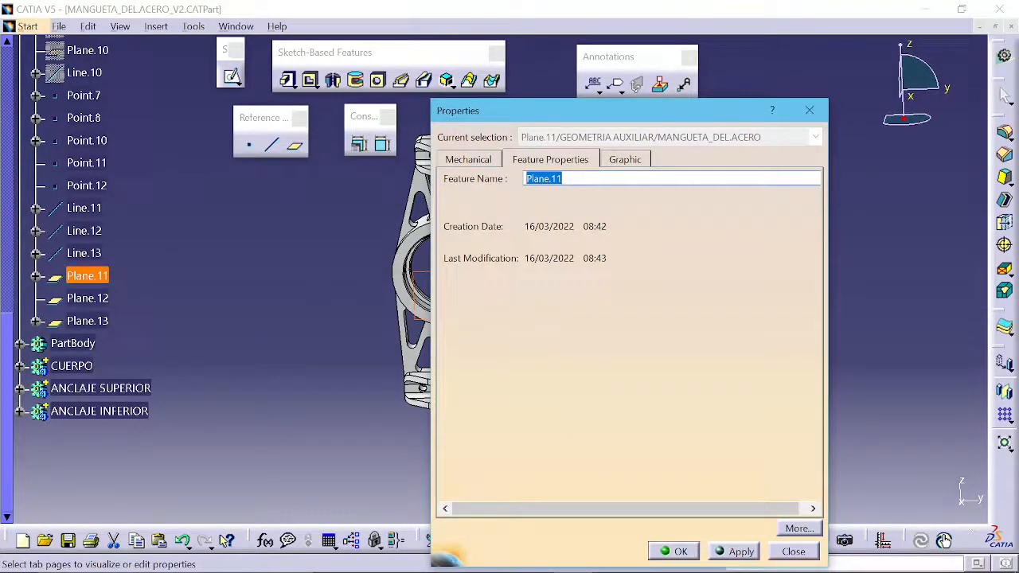
{"action": "type", "text": "Plano"}
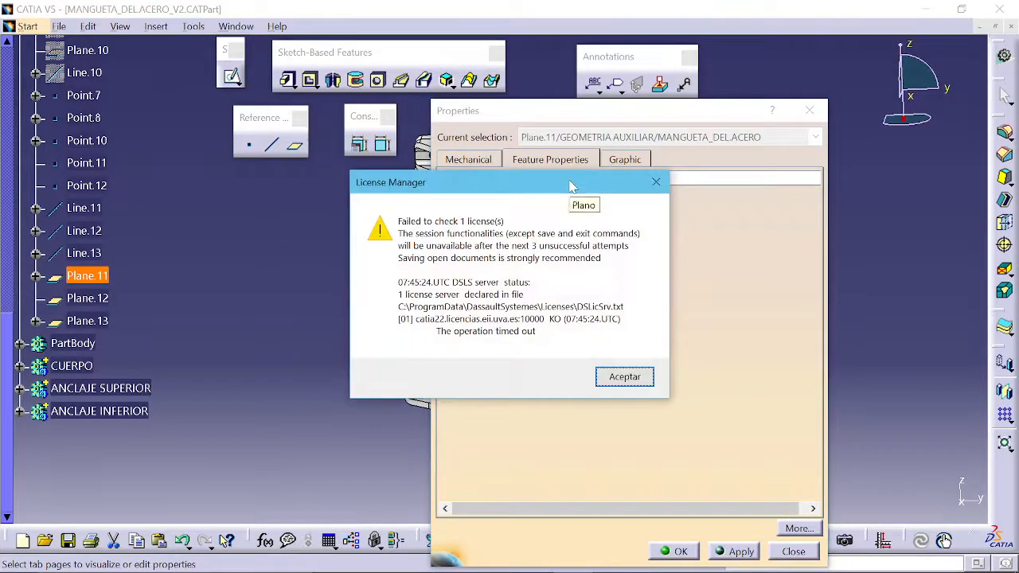
{"action": "key", "text": "Return"}
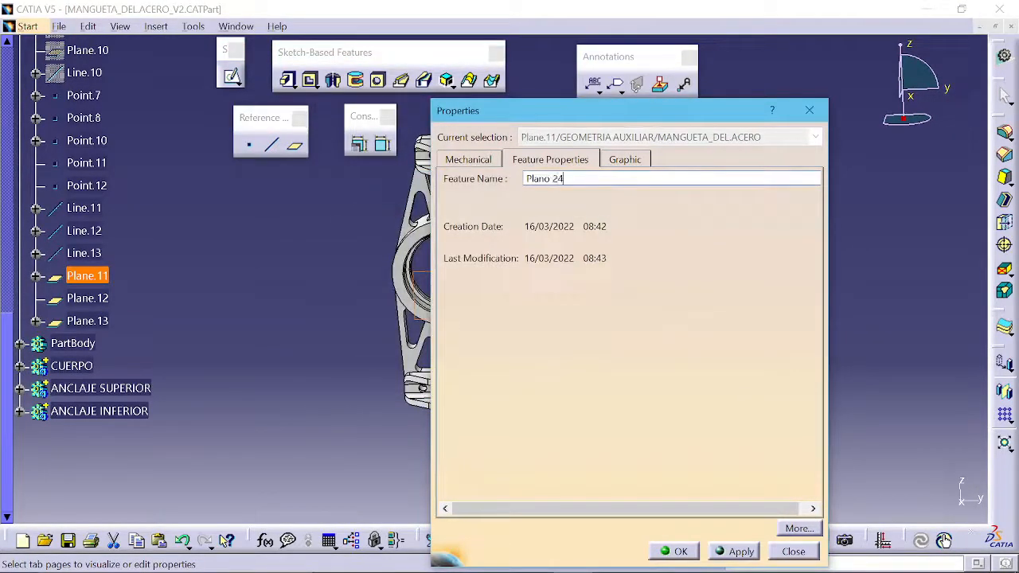
{"action": "key", "text": "Return"}
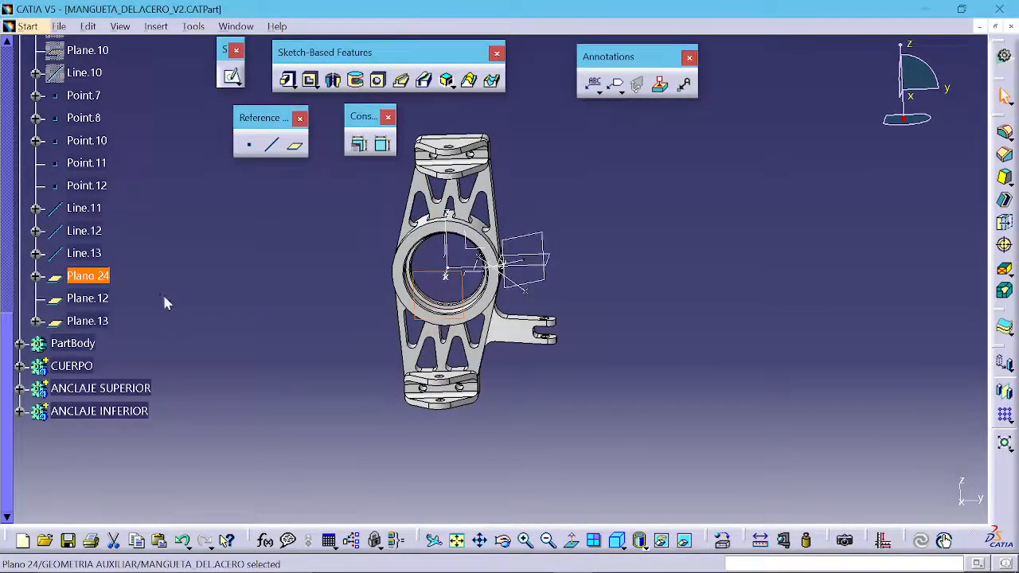
- Deselect the renamed plane and collapse the GEOMETRIA AUXILIAR set in the tree
{"action": "double_click", "coordinate": [94, 275]}
{"action": "left_click", "coordinate": [220, 317]}
{"action": "scroll", "coordinate": [172, 304], "scroll_direction": "up", "scroll_amount": 4}
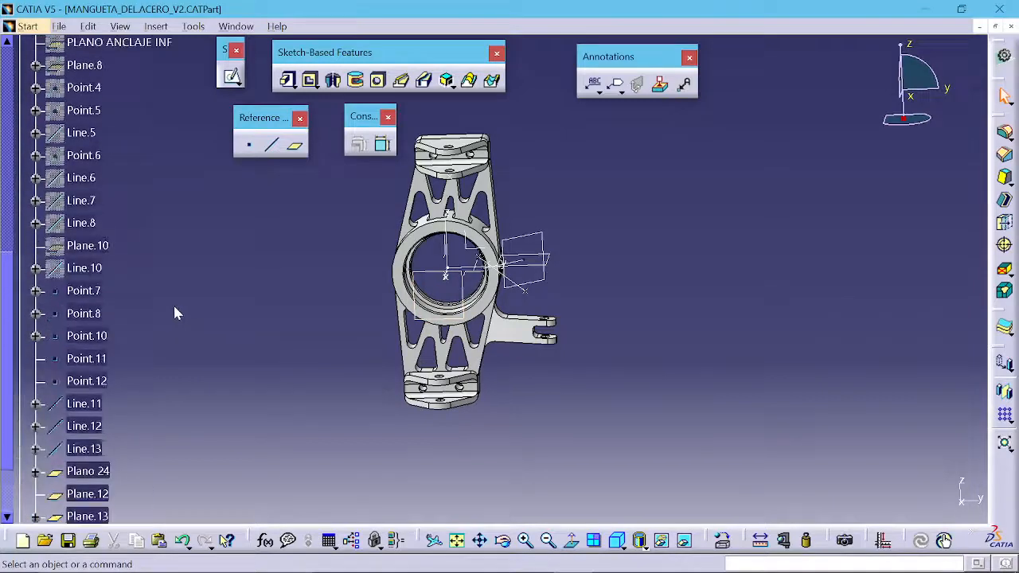
{"action": "scroll", "coordinate": [162, 301], "scroll_direction": "up", "scroll_amount": 6}
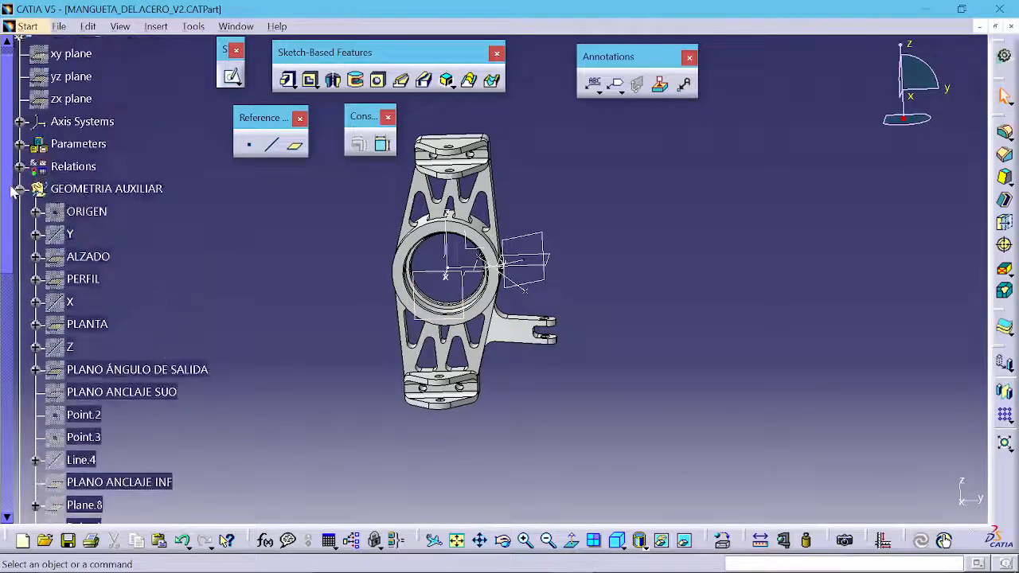
{"action": "left_click", "coordinate": [20, 190]}
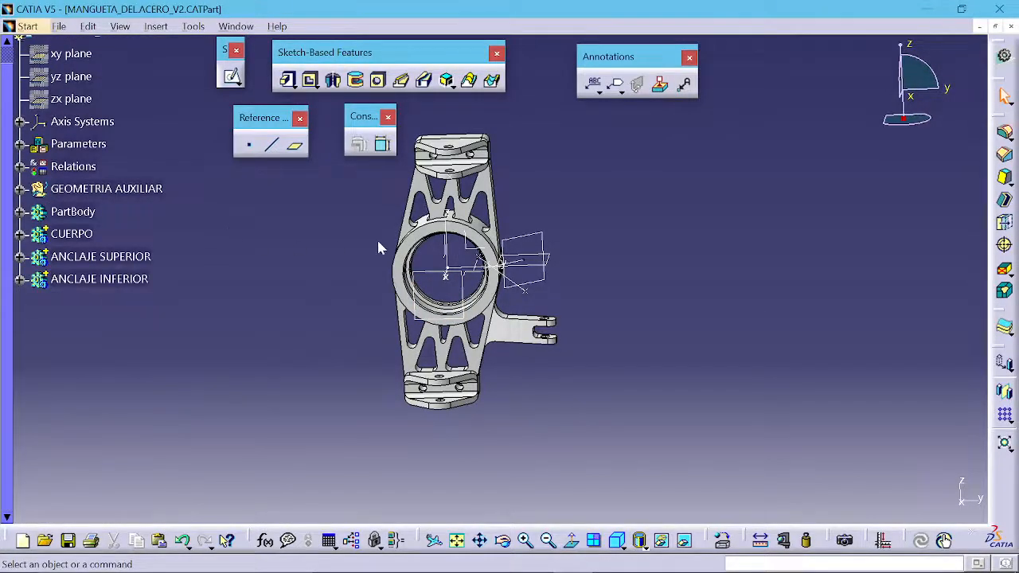